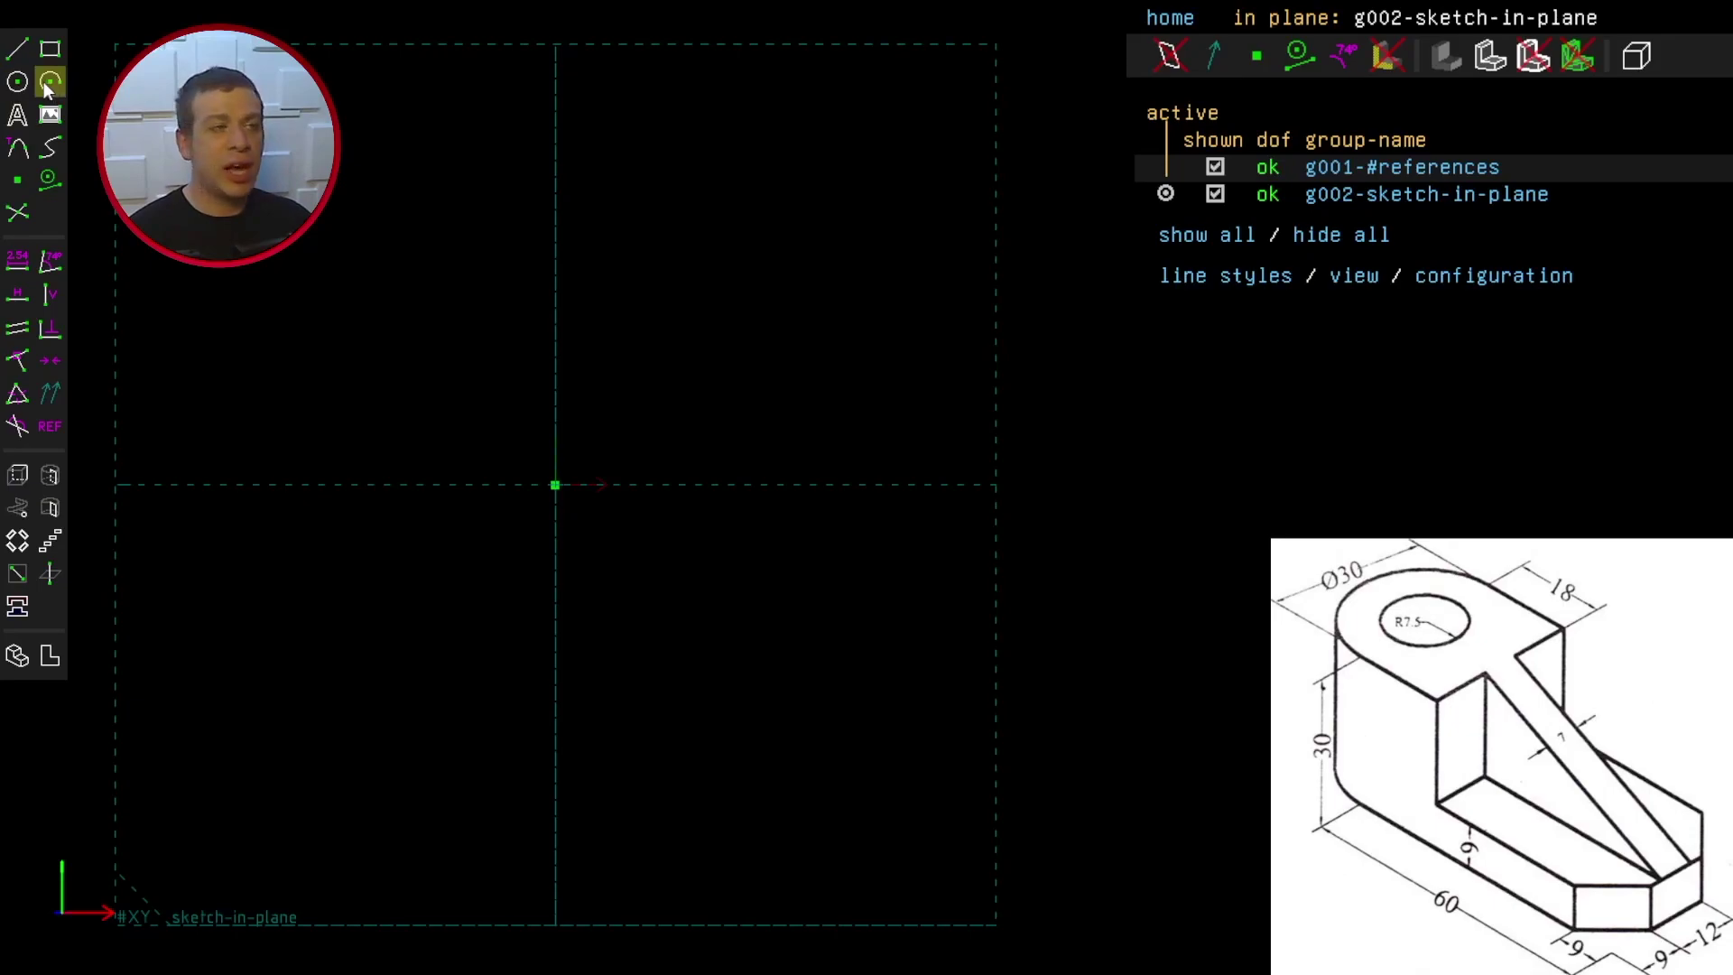
Step: Draw a half-circle arc and constrain both its endpoints onto the vertical axis
click(48, 83)
click(531, 309)
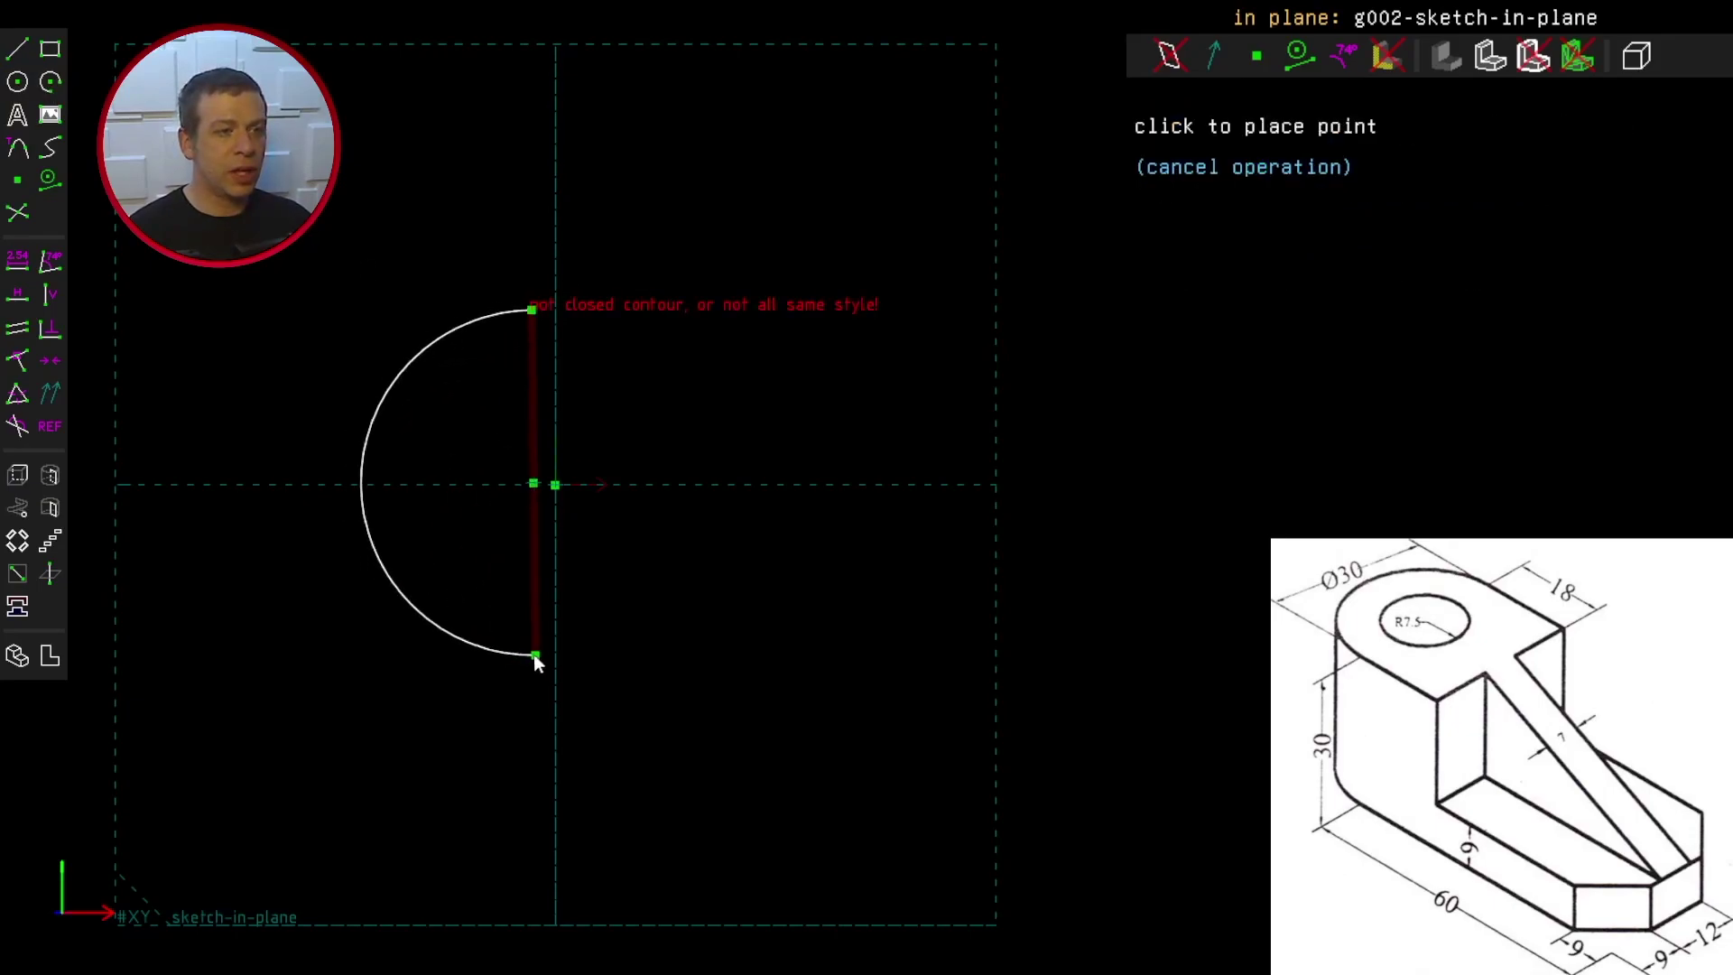
click(531, 651)
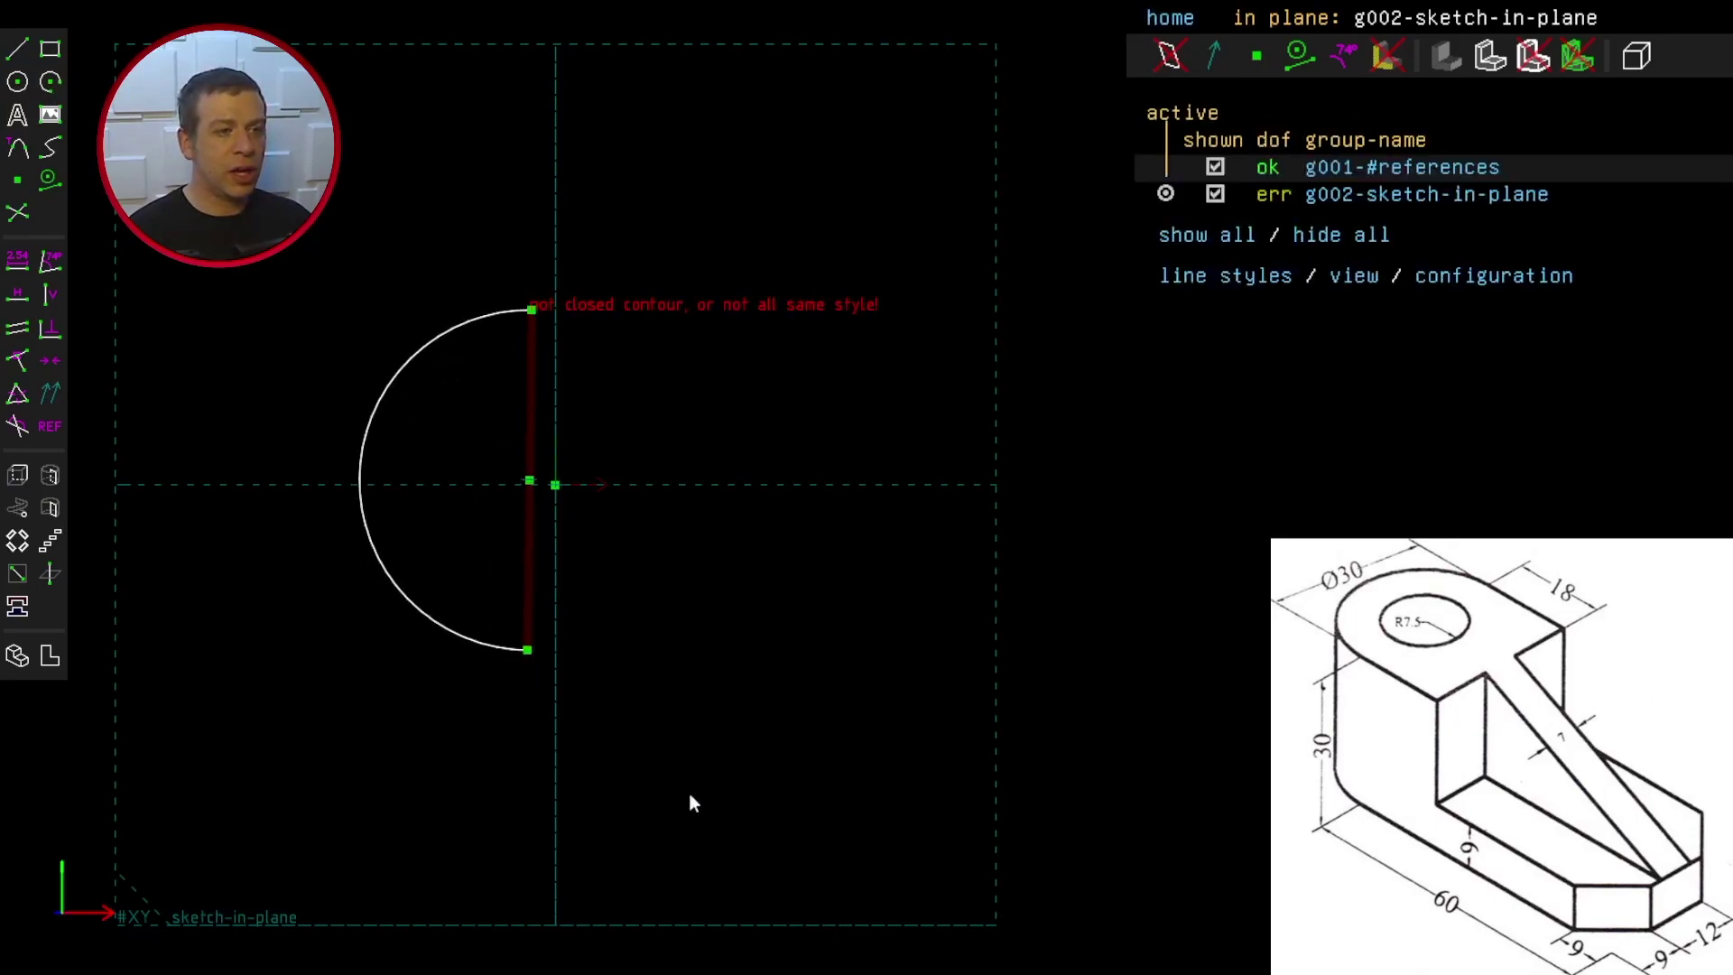
click(531, 309)
click(554, 280)
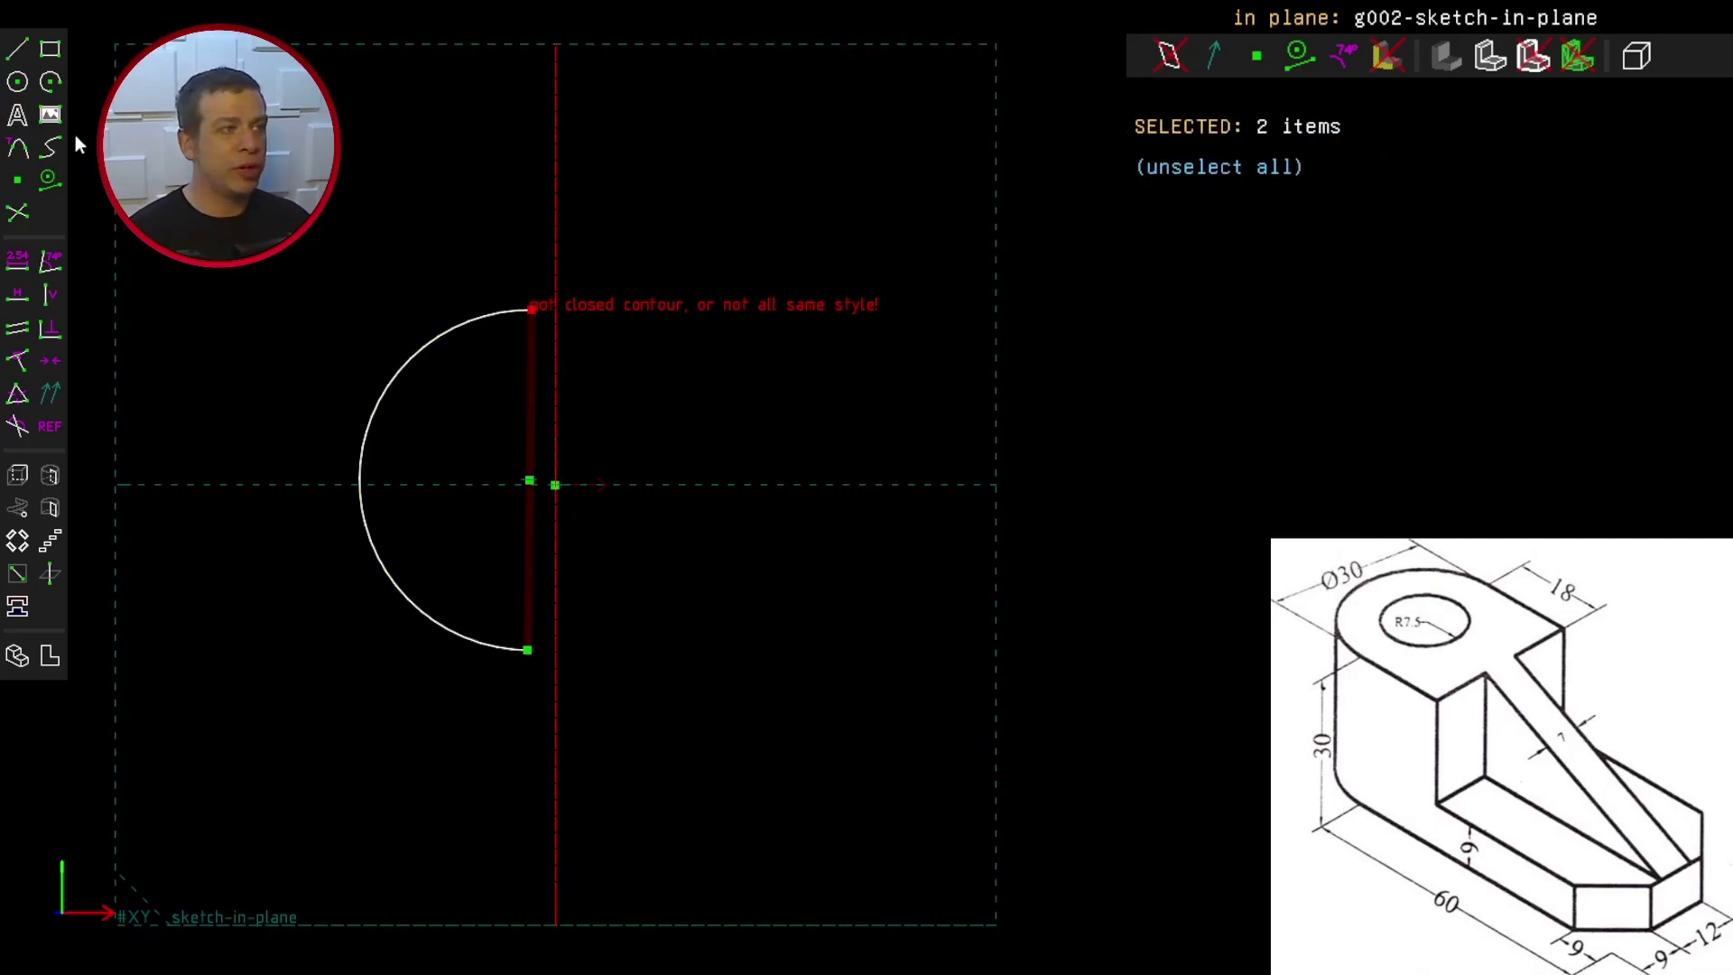
click(10, 368)
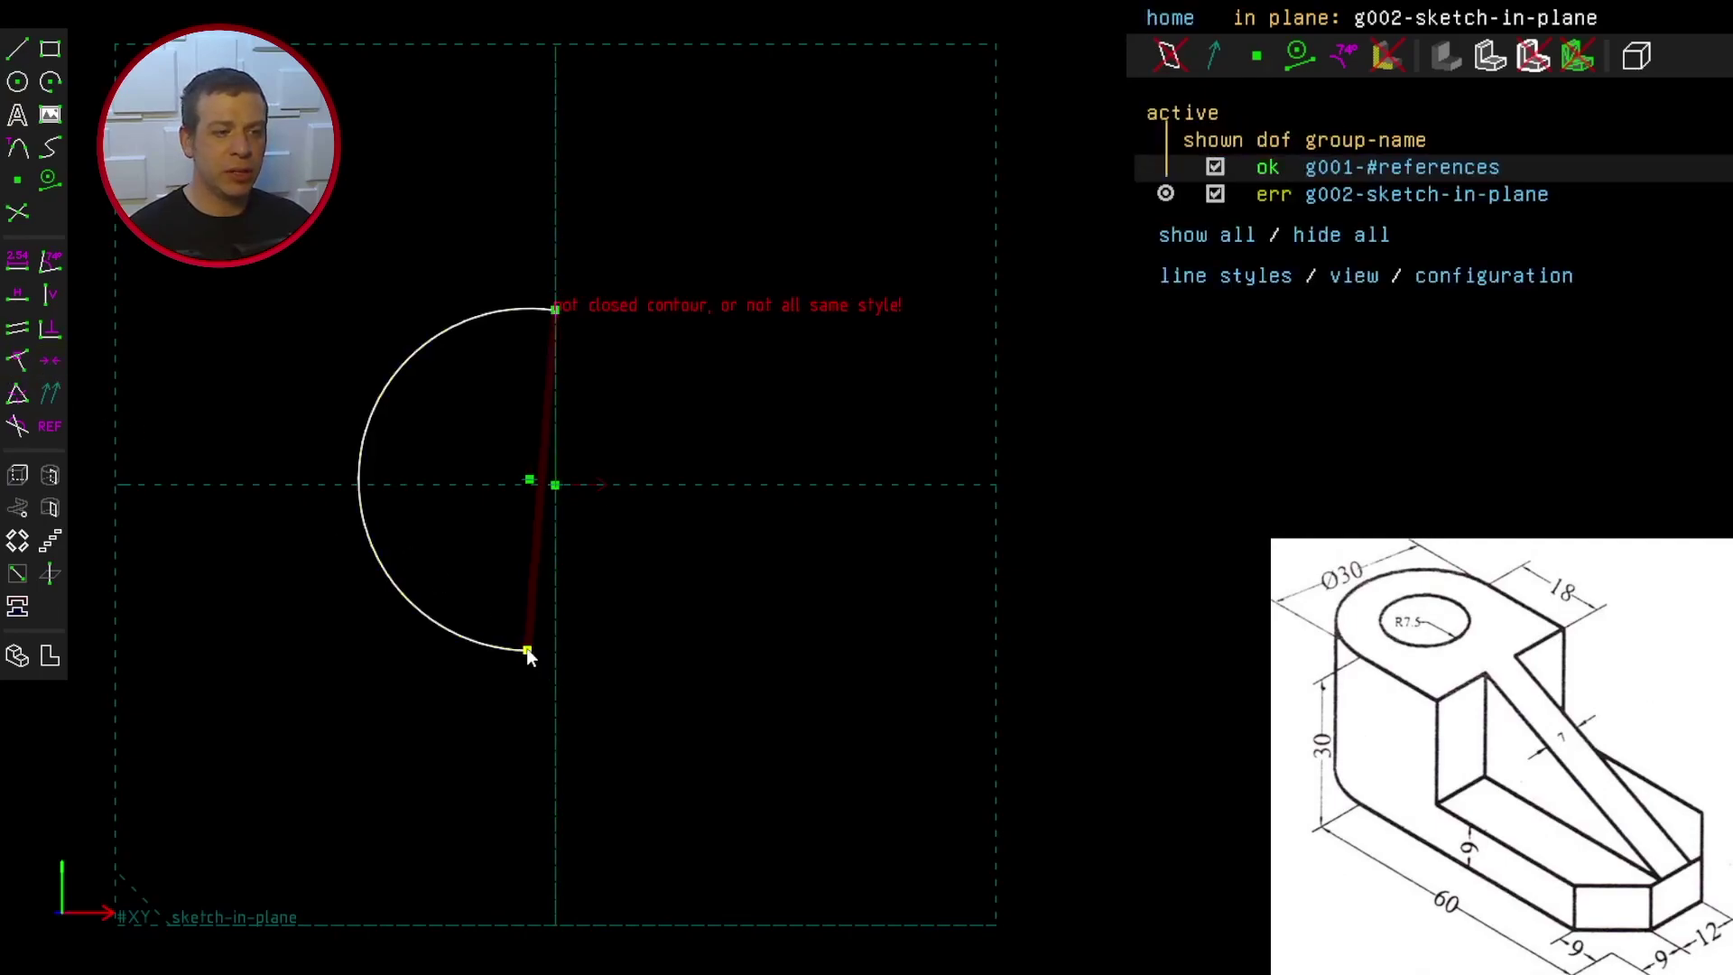
click(528, 651)
click(554, 637)
click(51, 361)
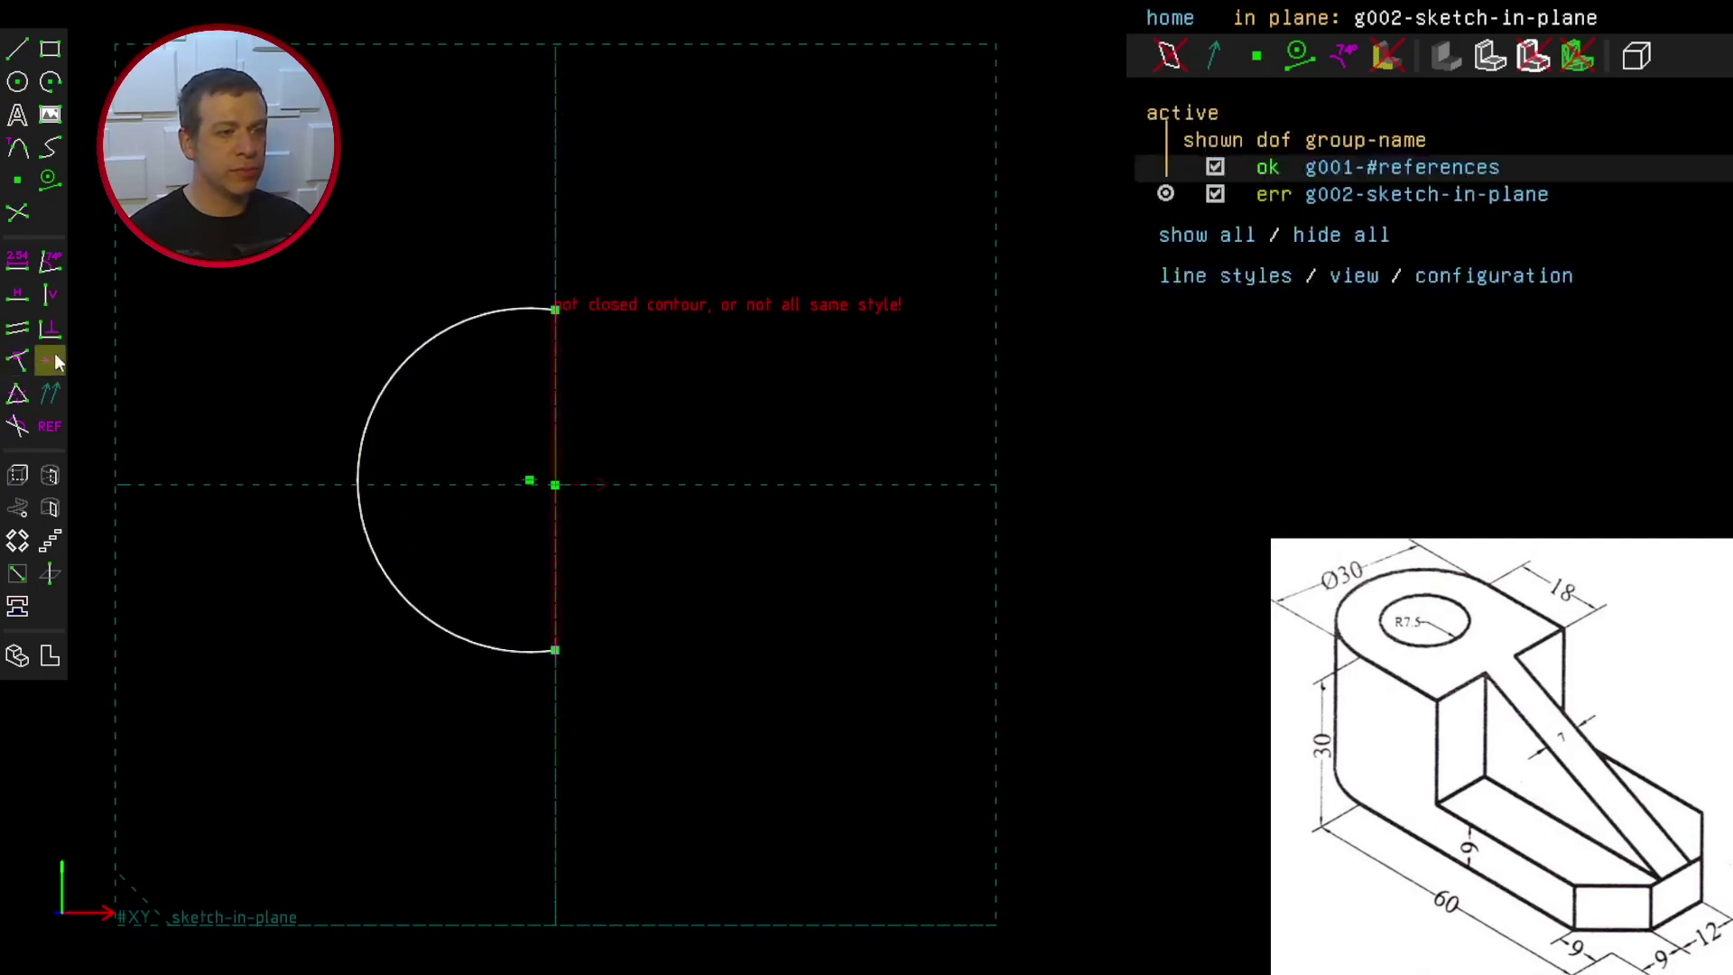
Step: Make the arc centre coincide with the origin and give the arc a 30 diameter
click(529, 480)
click(554, 485)
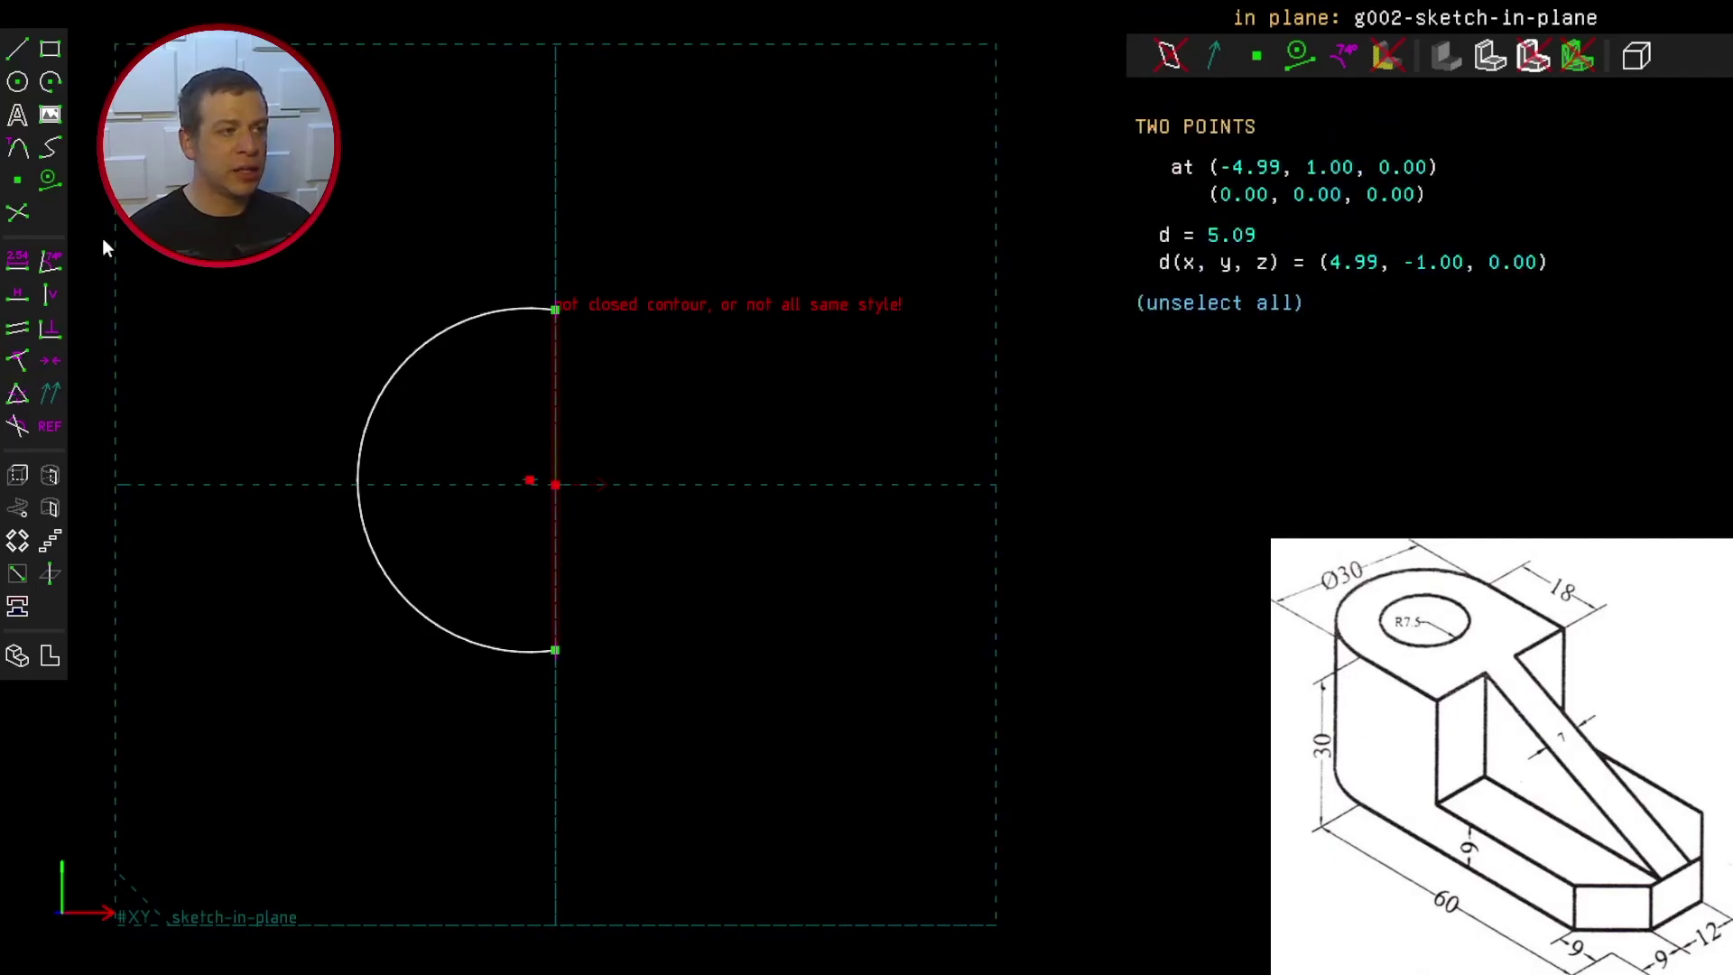
click(16, 370)
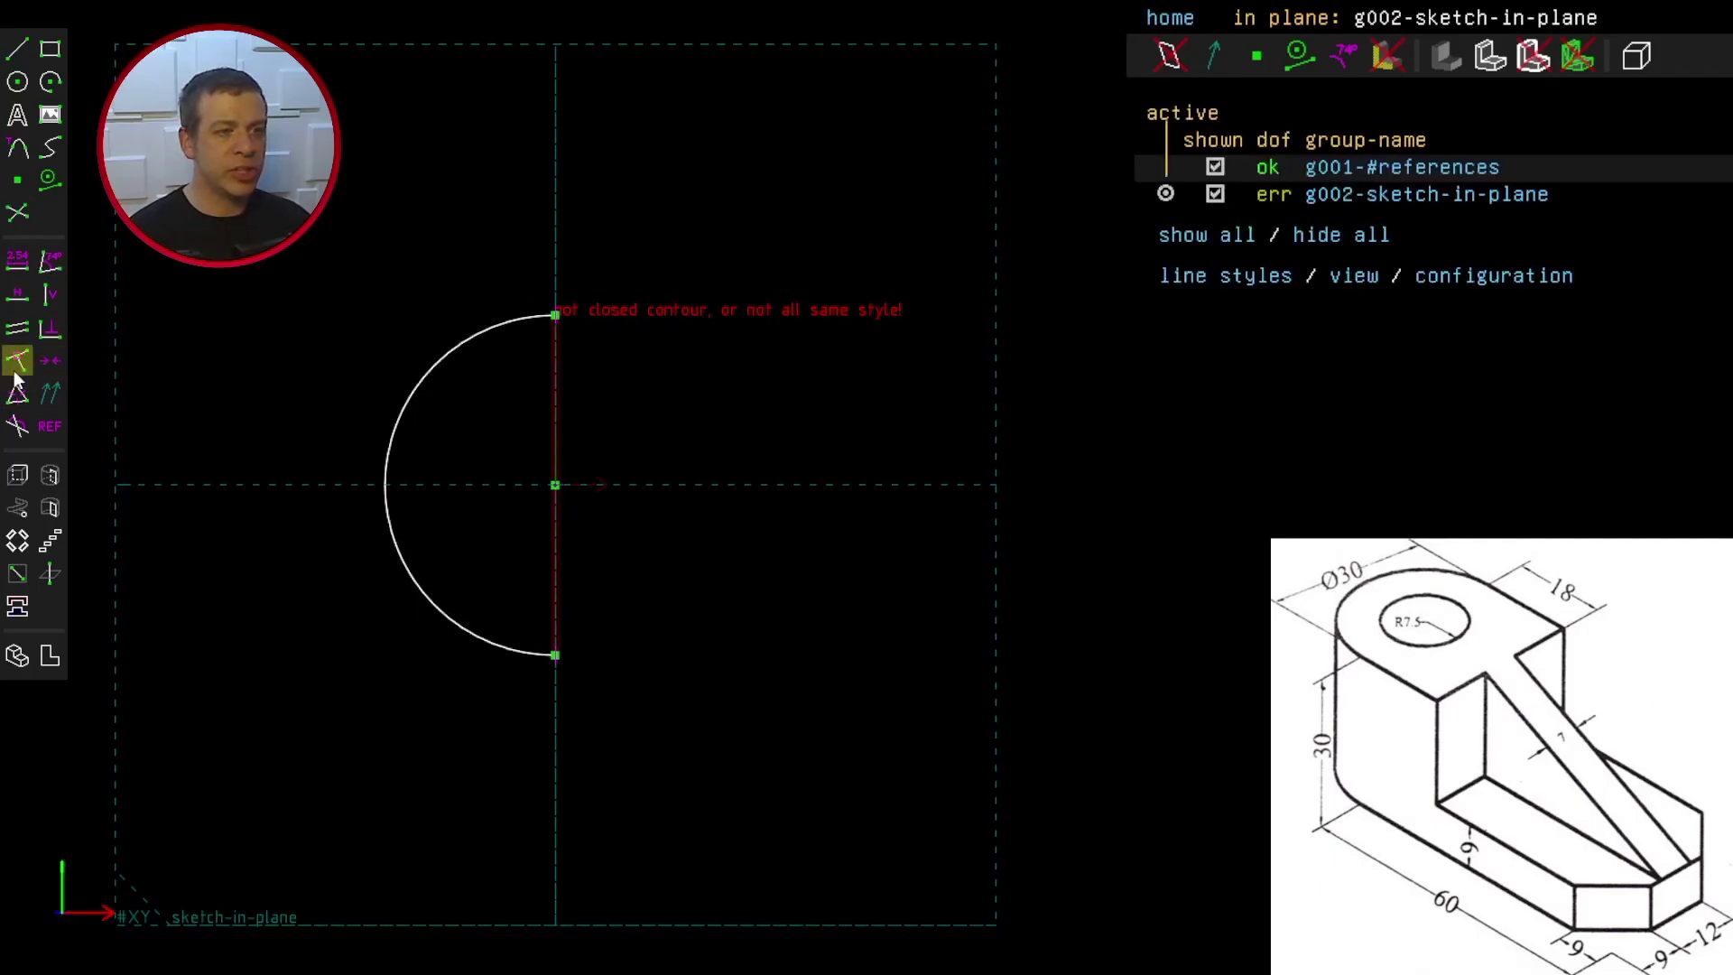
click(422, 382)
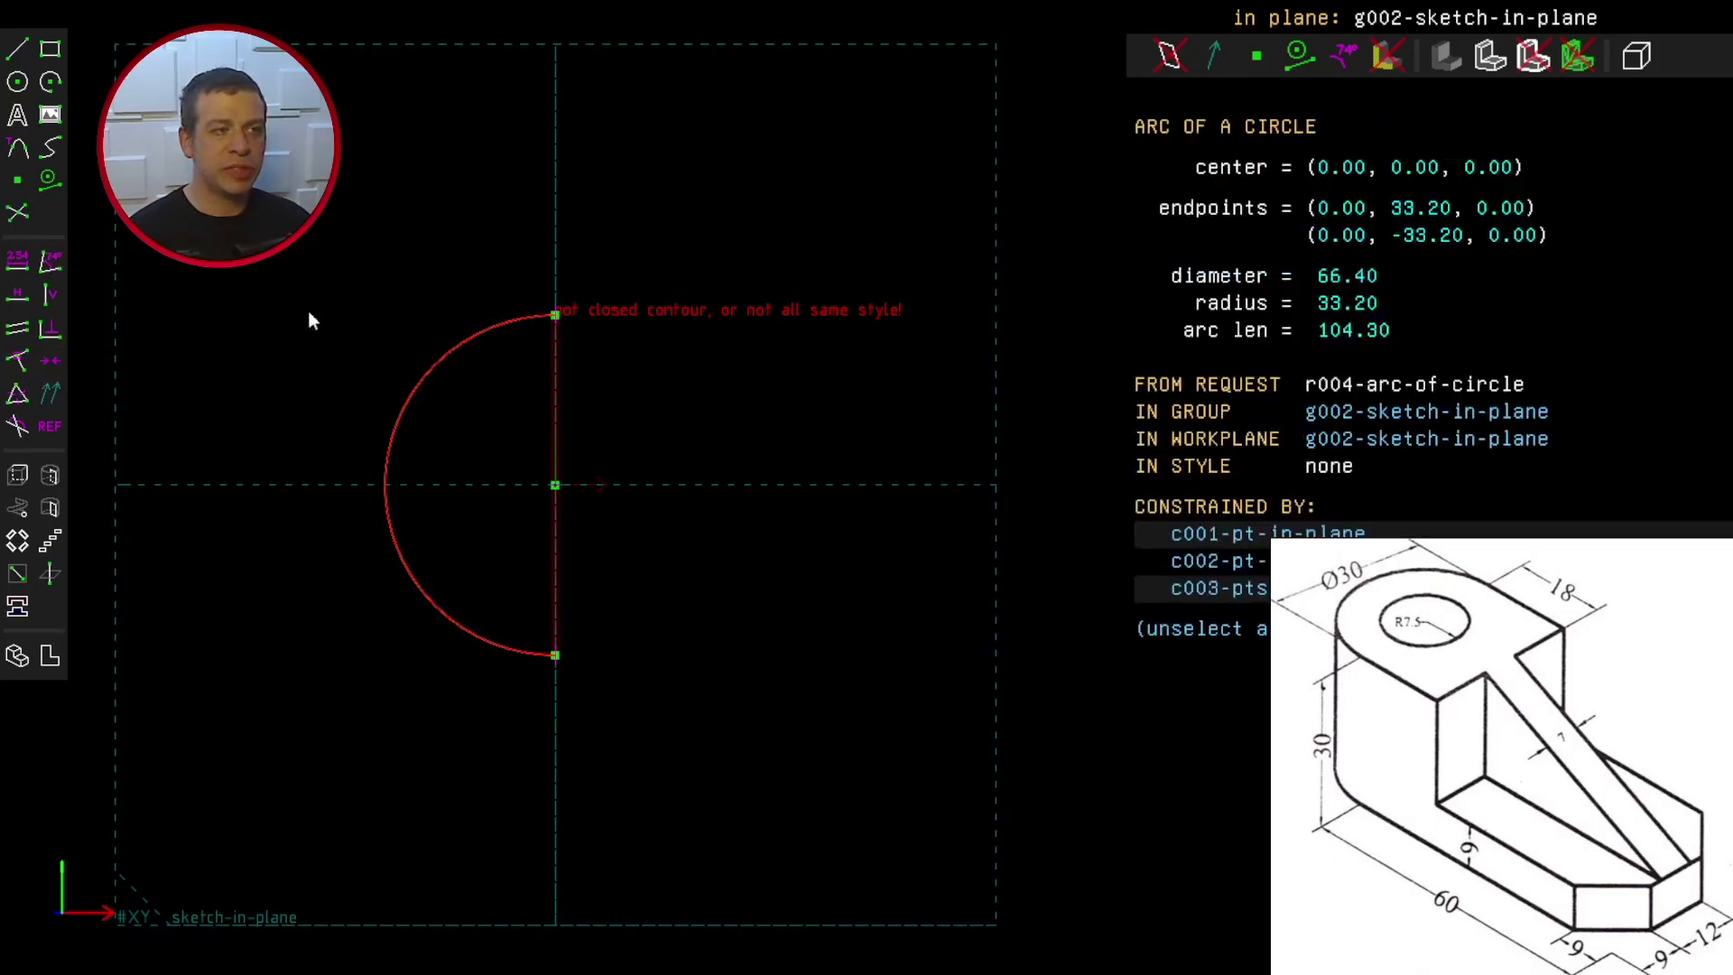
click(17, 263)
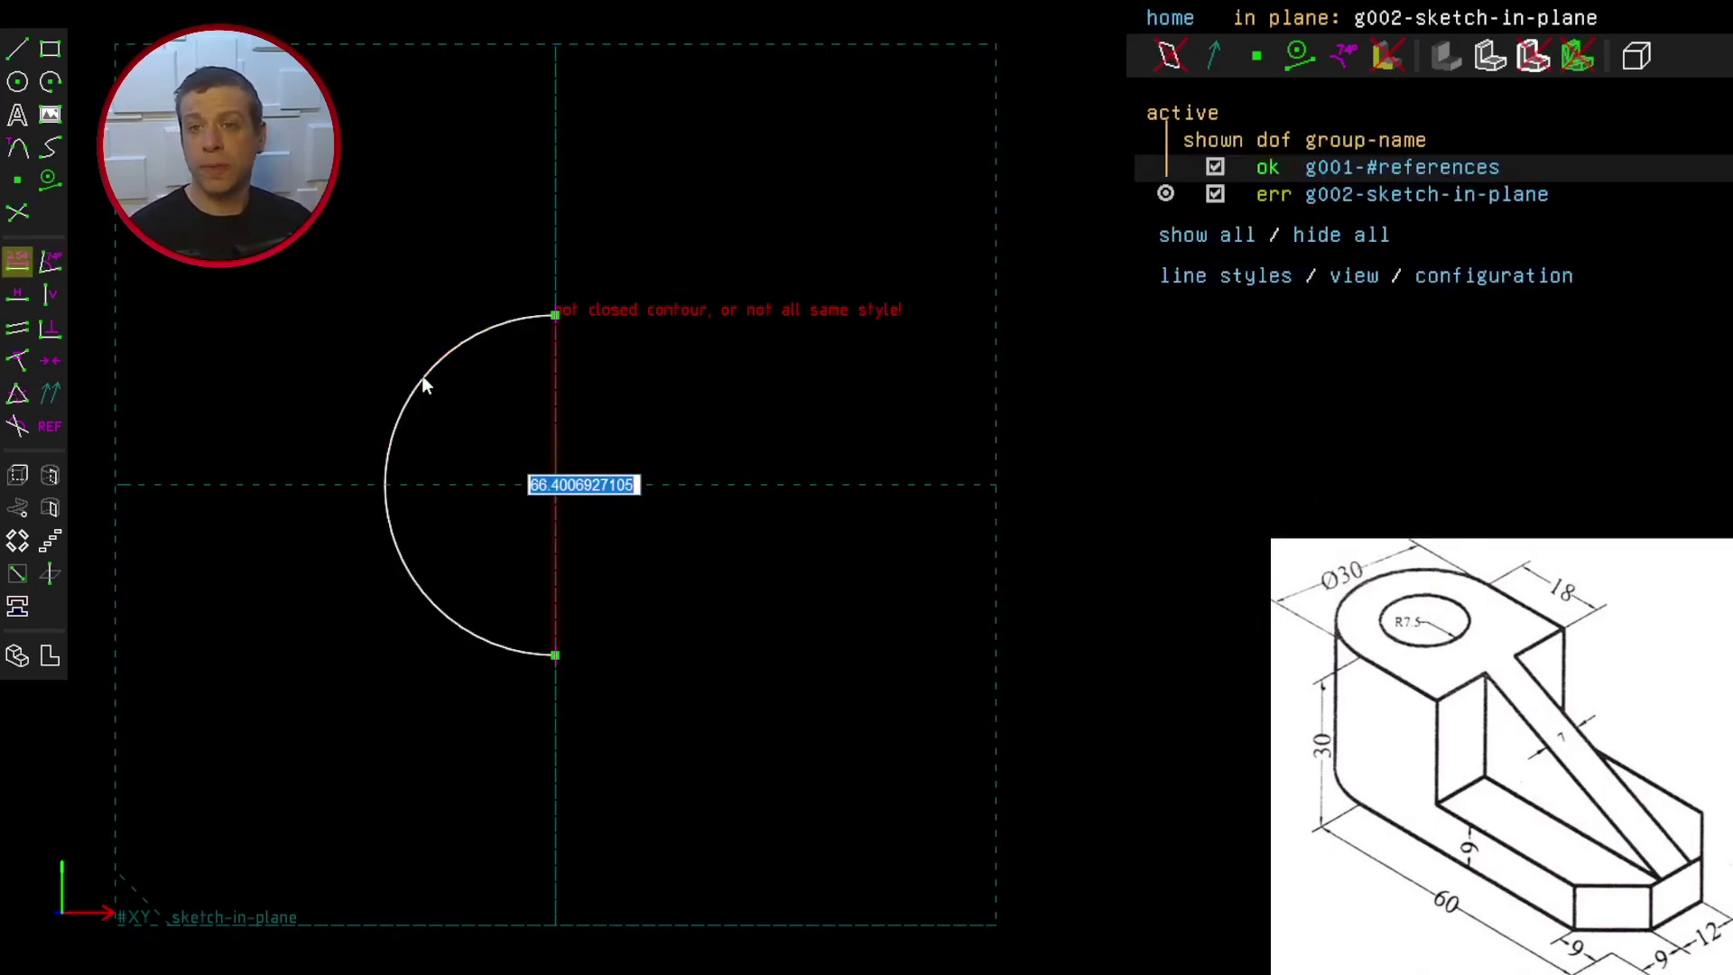
text(30)
key(Return)
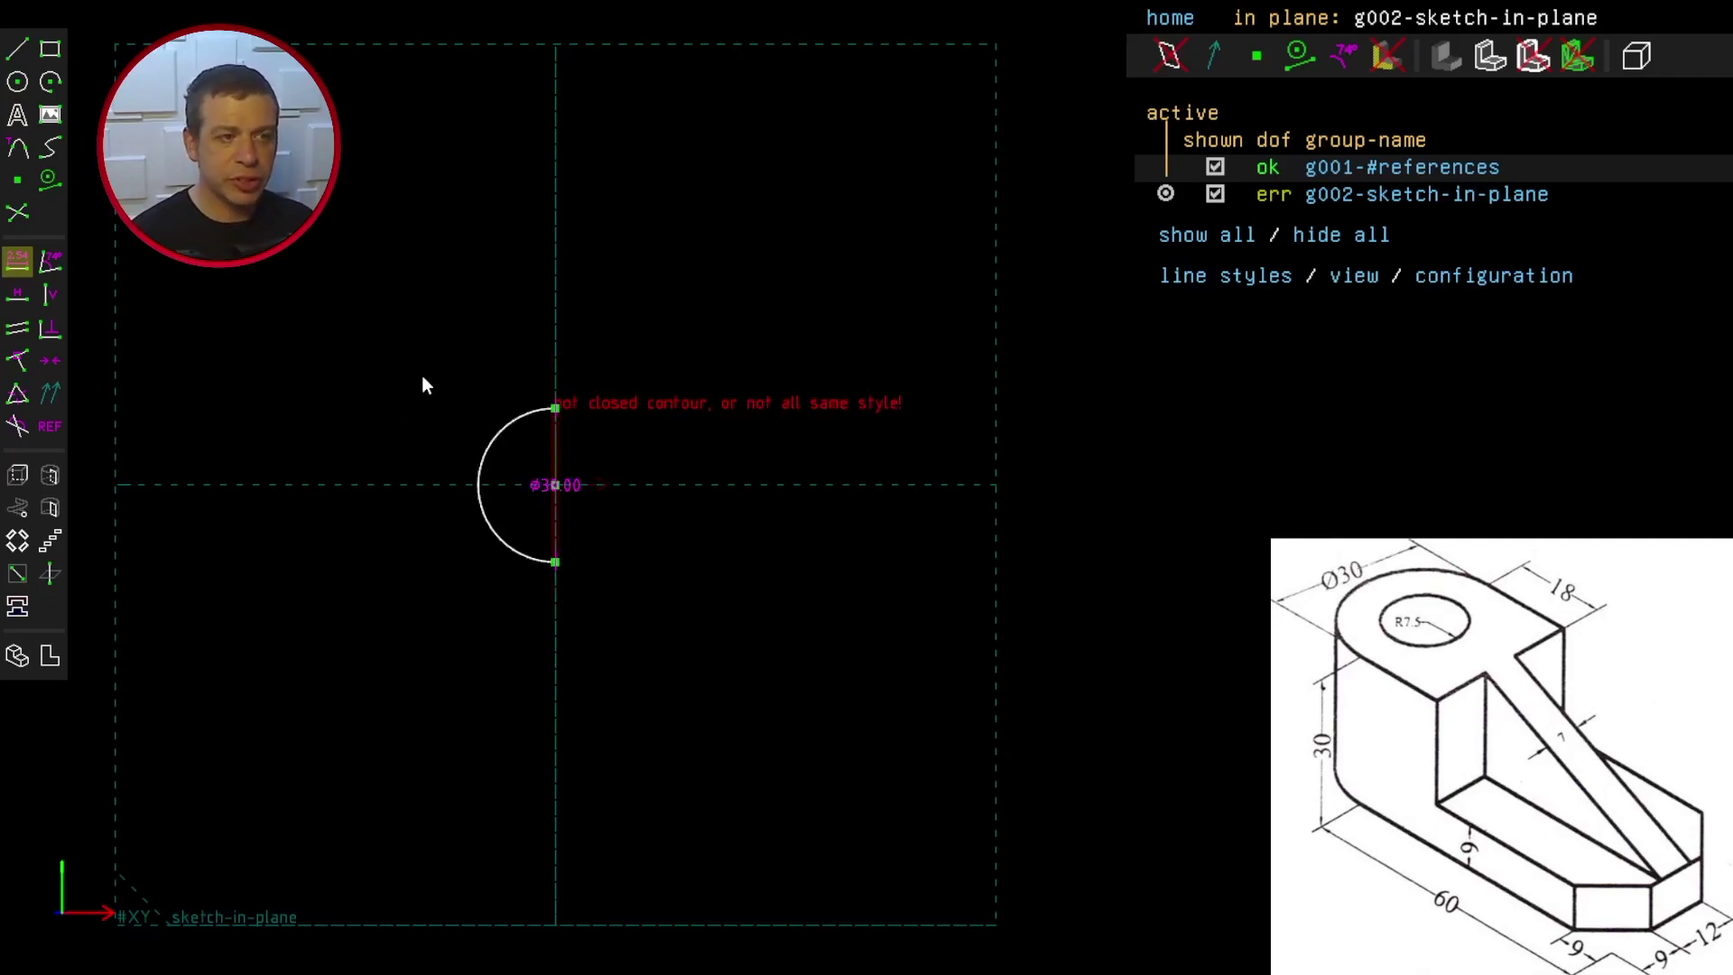
scroll(523, 539, up, 3)
middle_drag(638, 549, 388, 541)
Step: Draw the top, upper slanted, vertical, lower slanted and bottom edges from the arc's top end to its bottom end
click(20, 53)
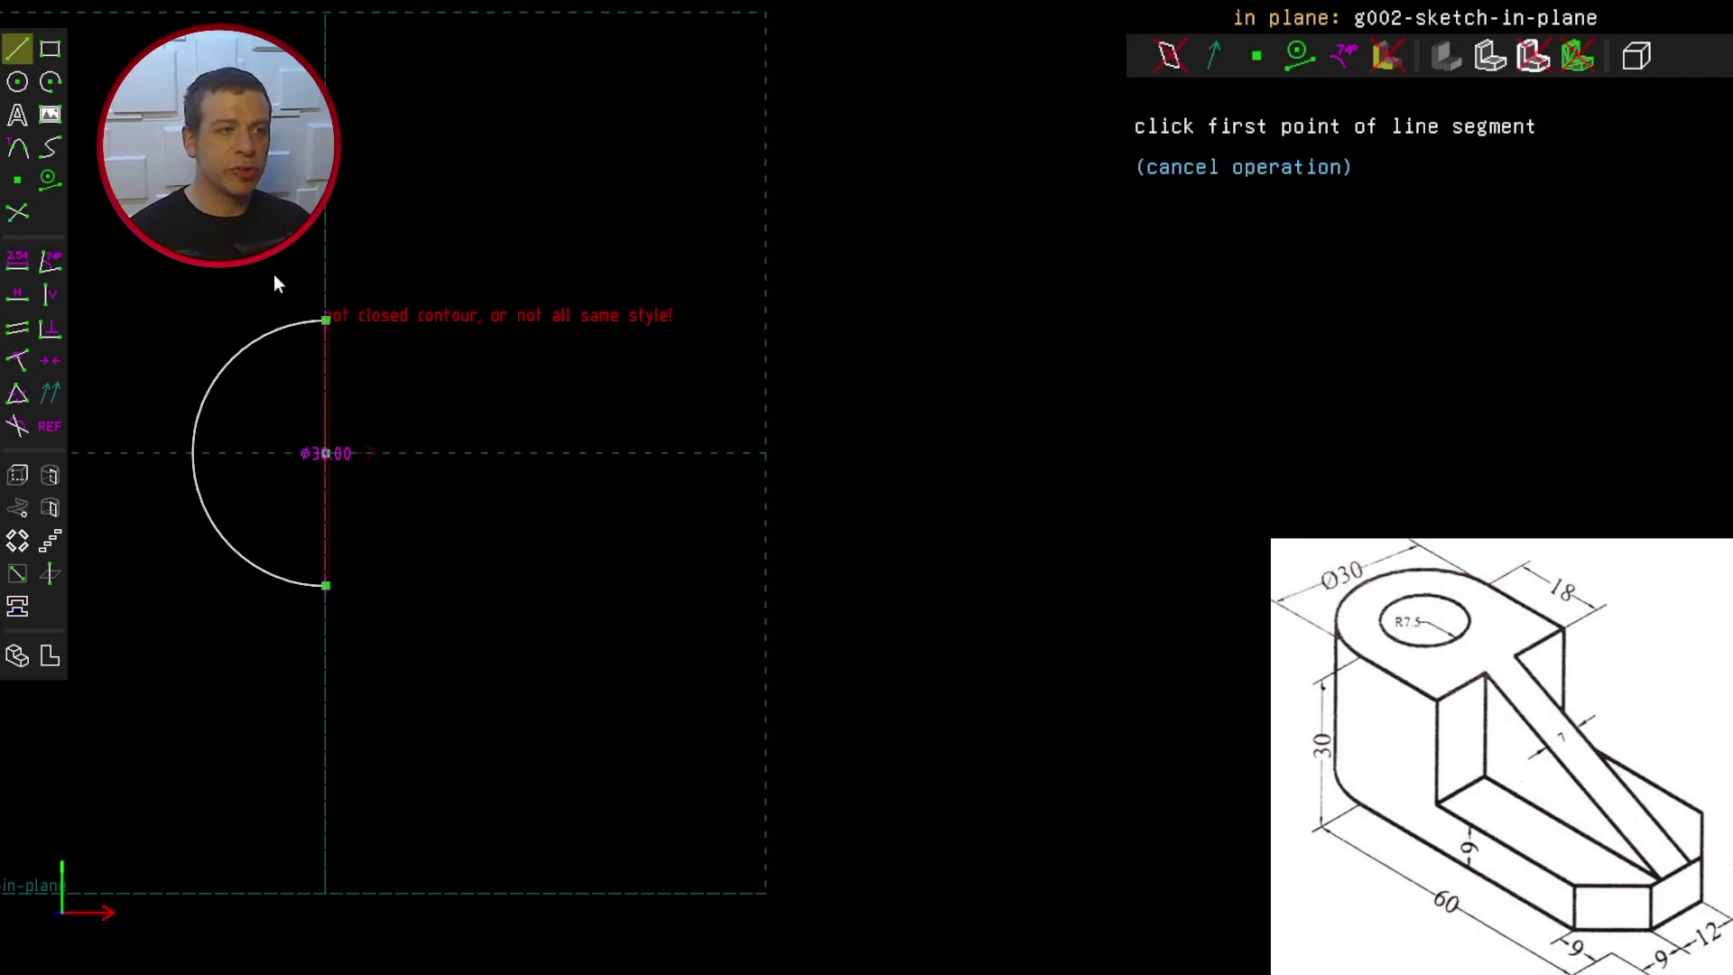
click(326, 320)
click(715, 321)
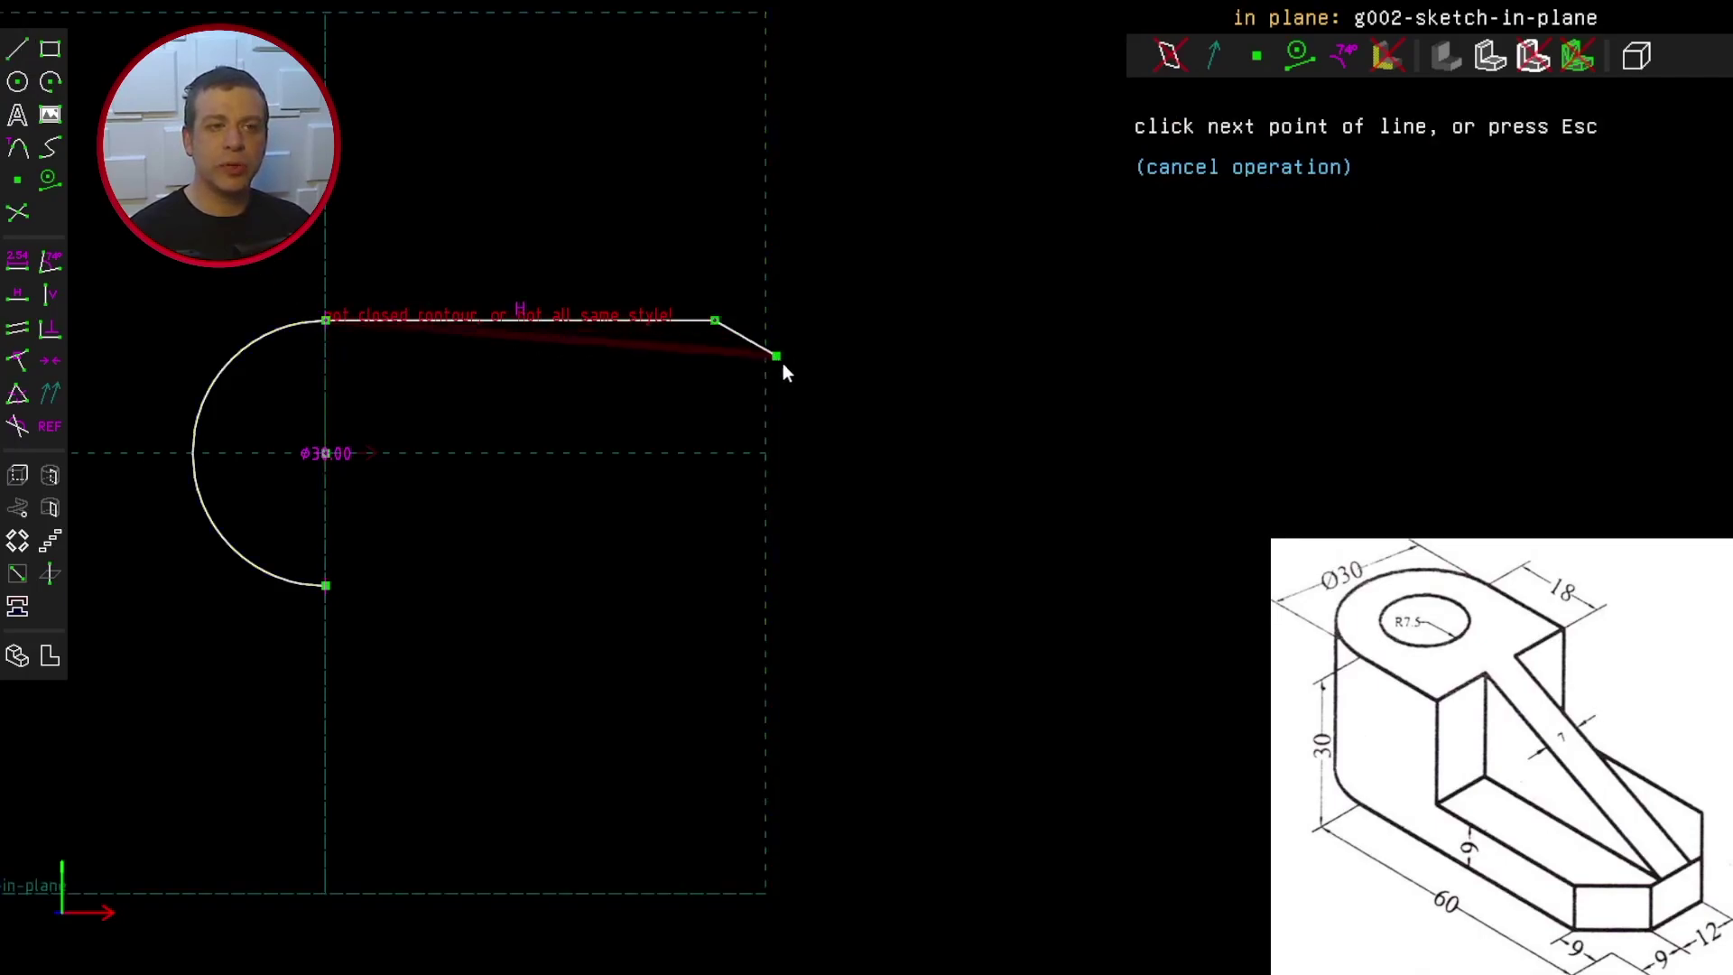
click(794, 382)
click(796, 550)
click(729, 611)
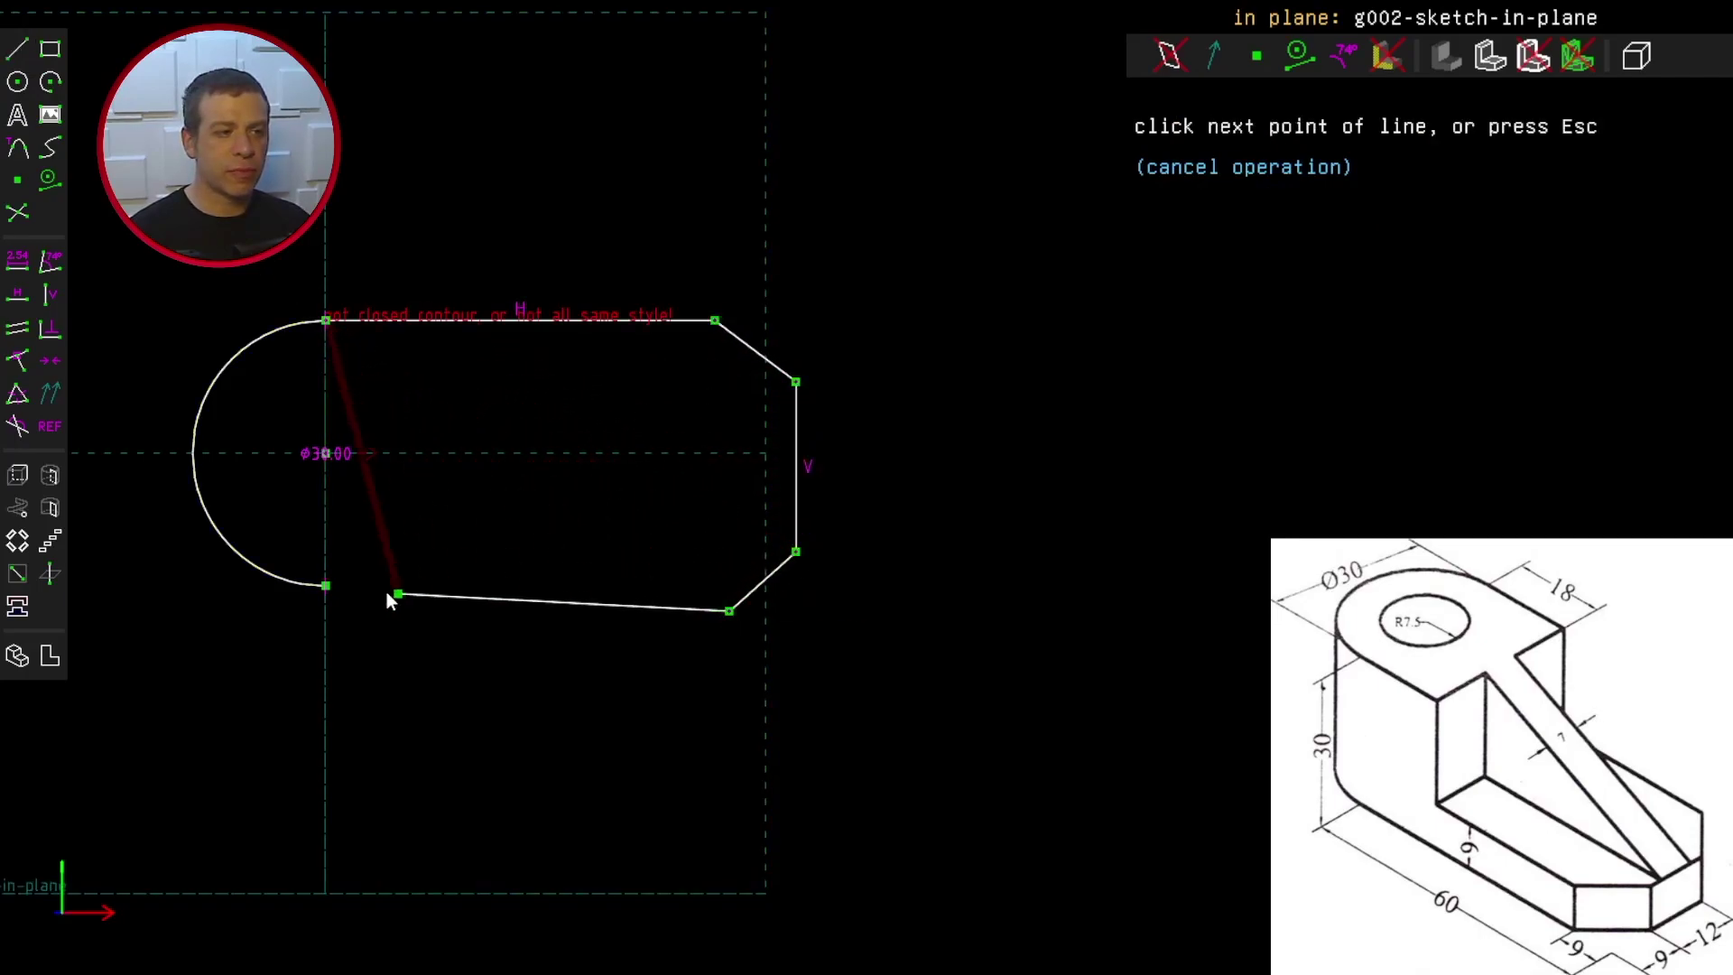
click(326, 585)
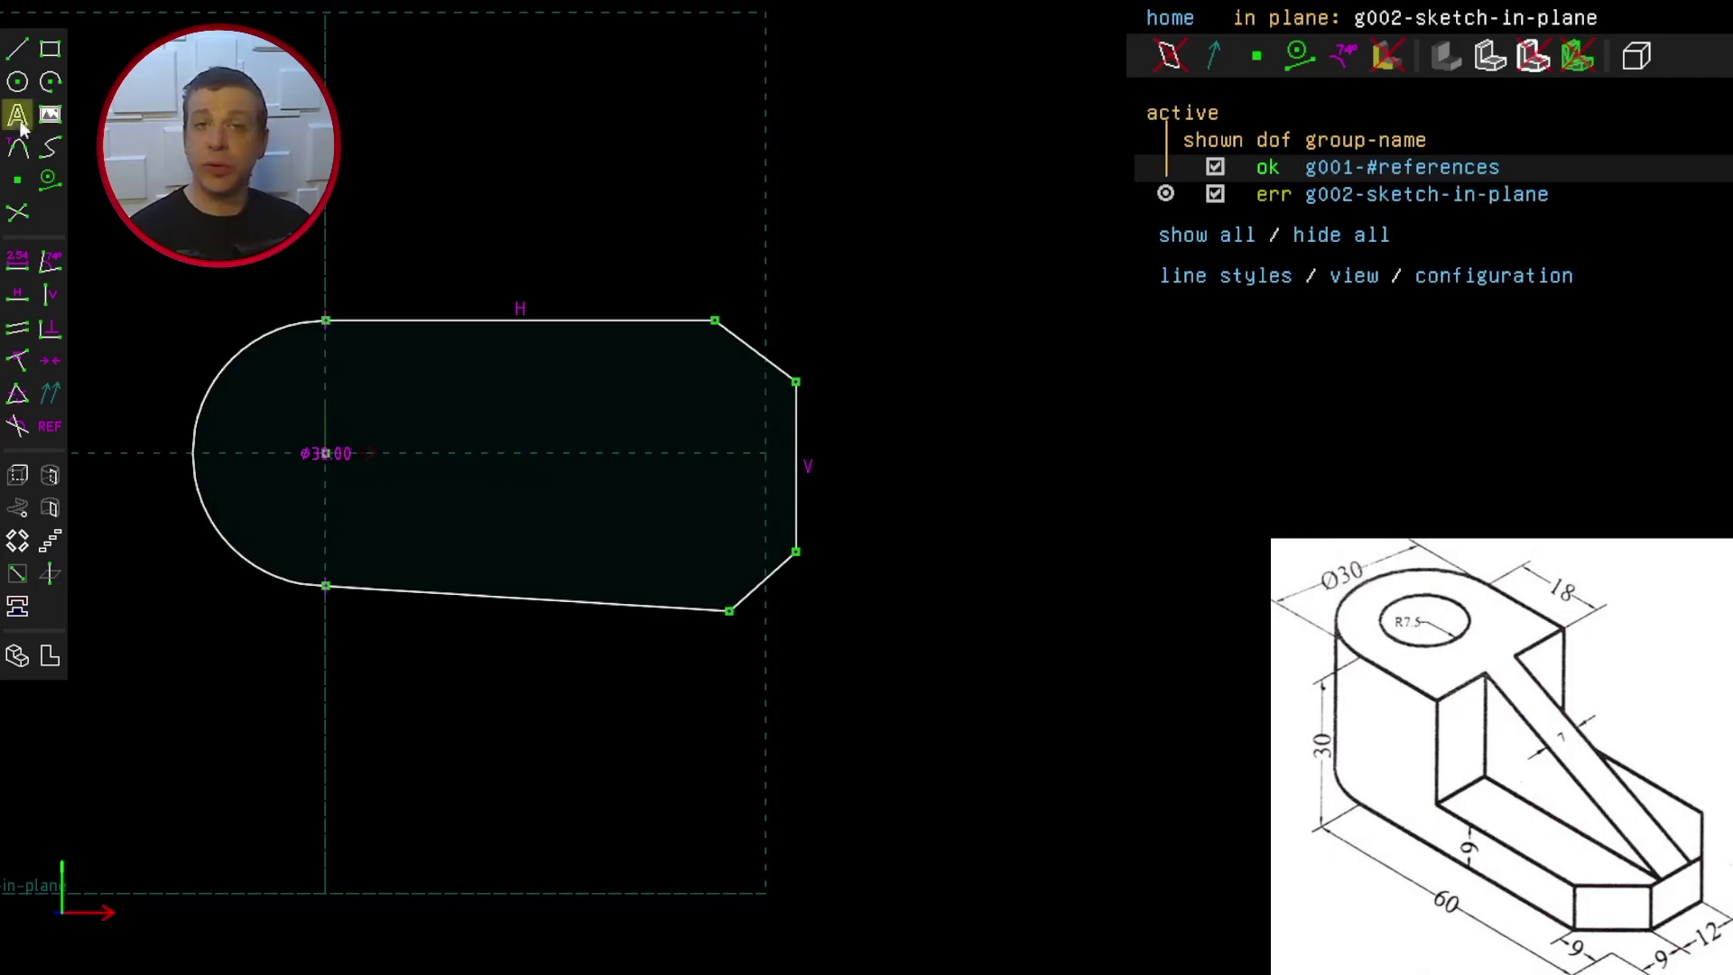
Step: Constrain the bottom edge of the outline to be horizontal
click(528, 598)
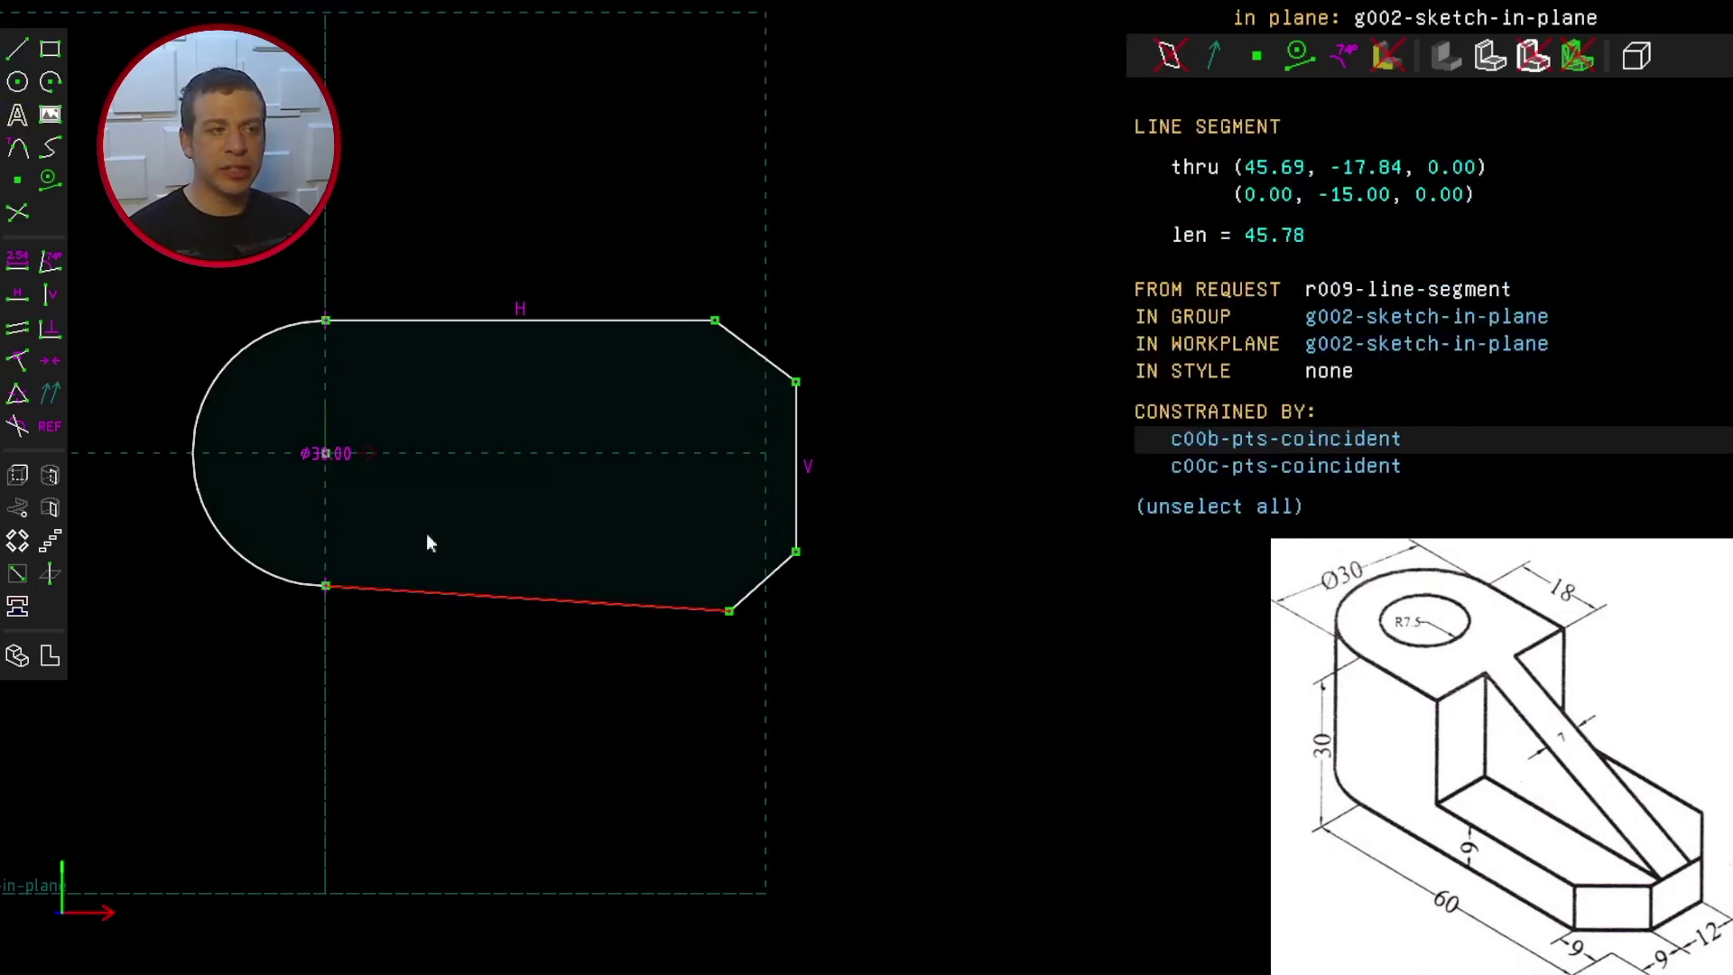
click(24, 300)
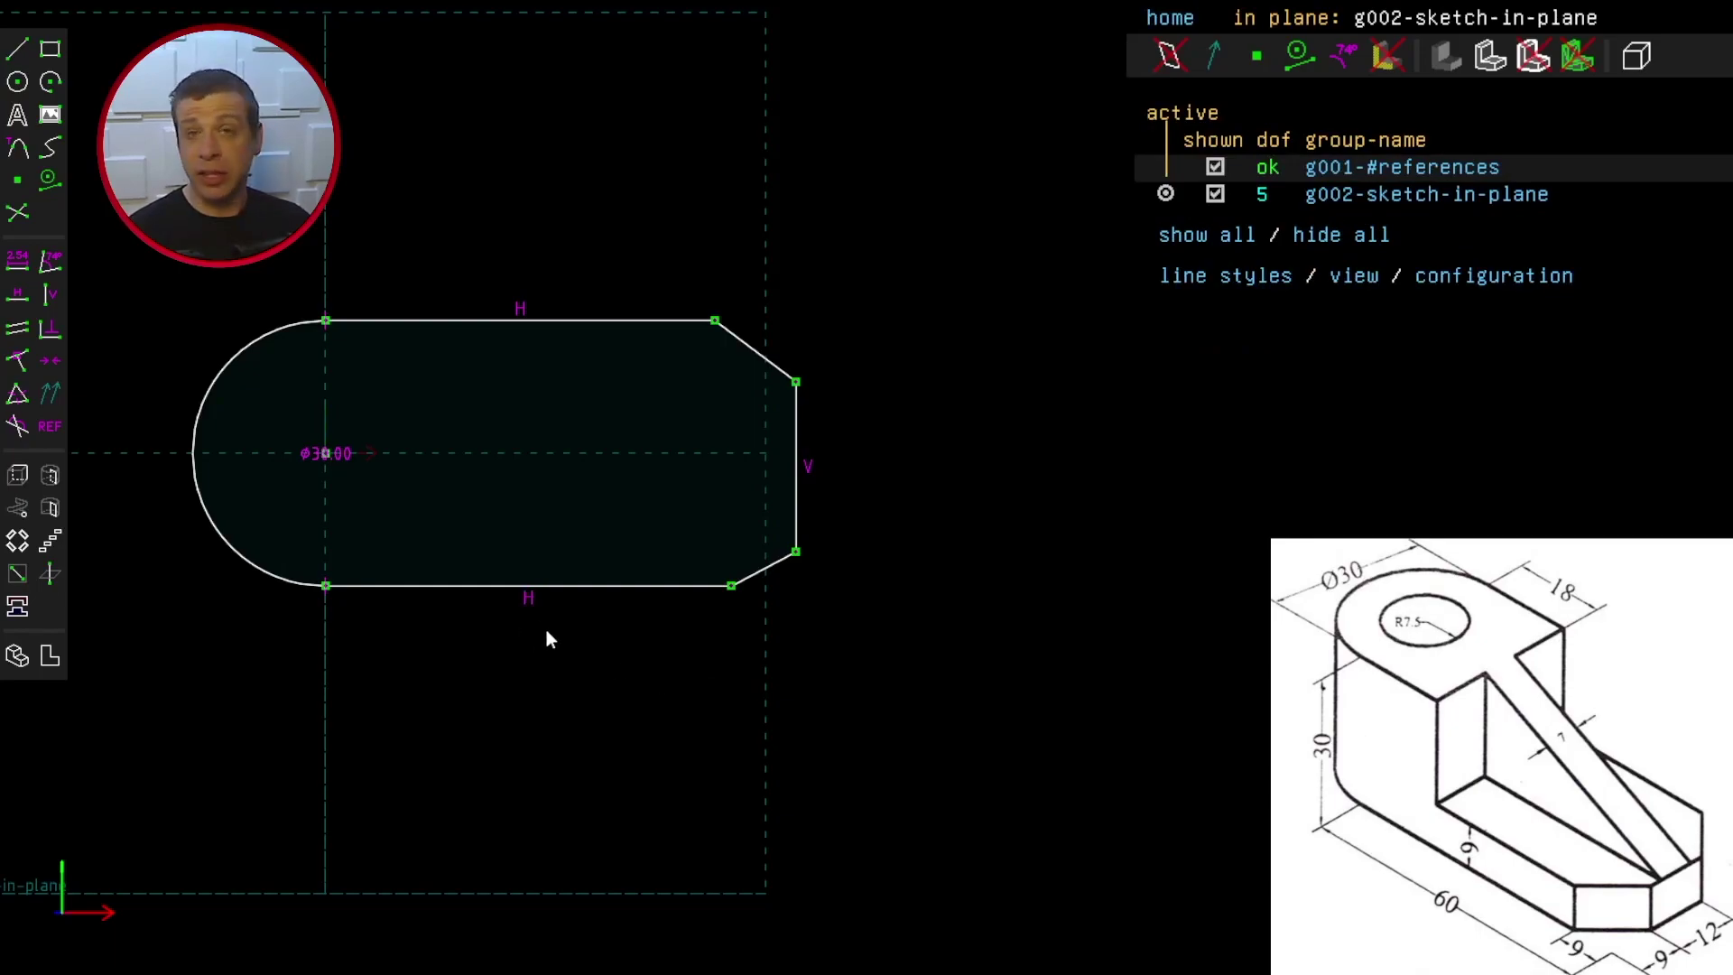
click(583, 321)
Step: Dimension the top edge to 60 and make the bottom edge equal in length
click(29, 261)
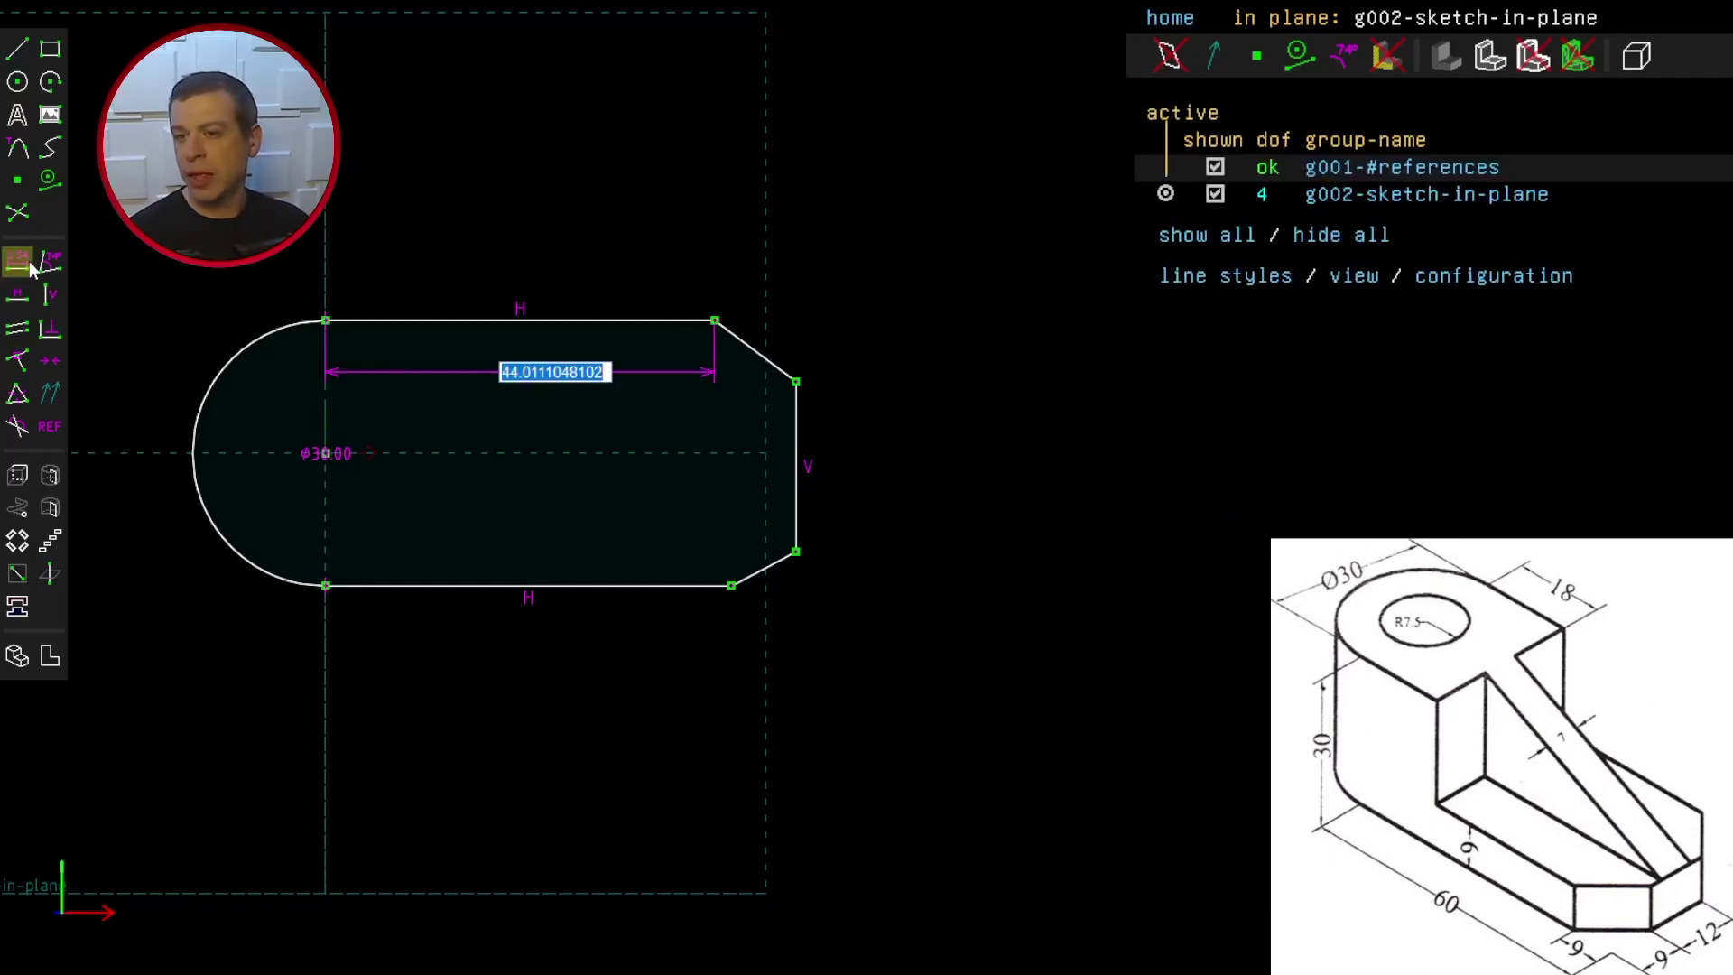
text(60)
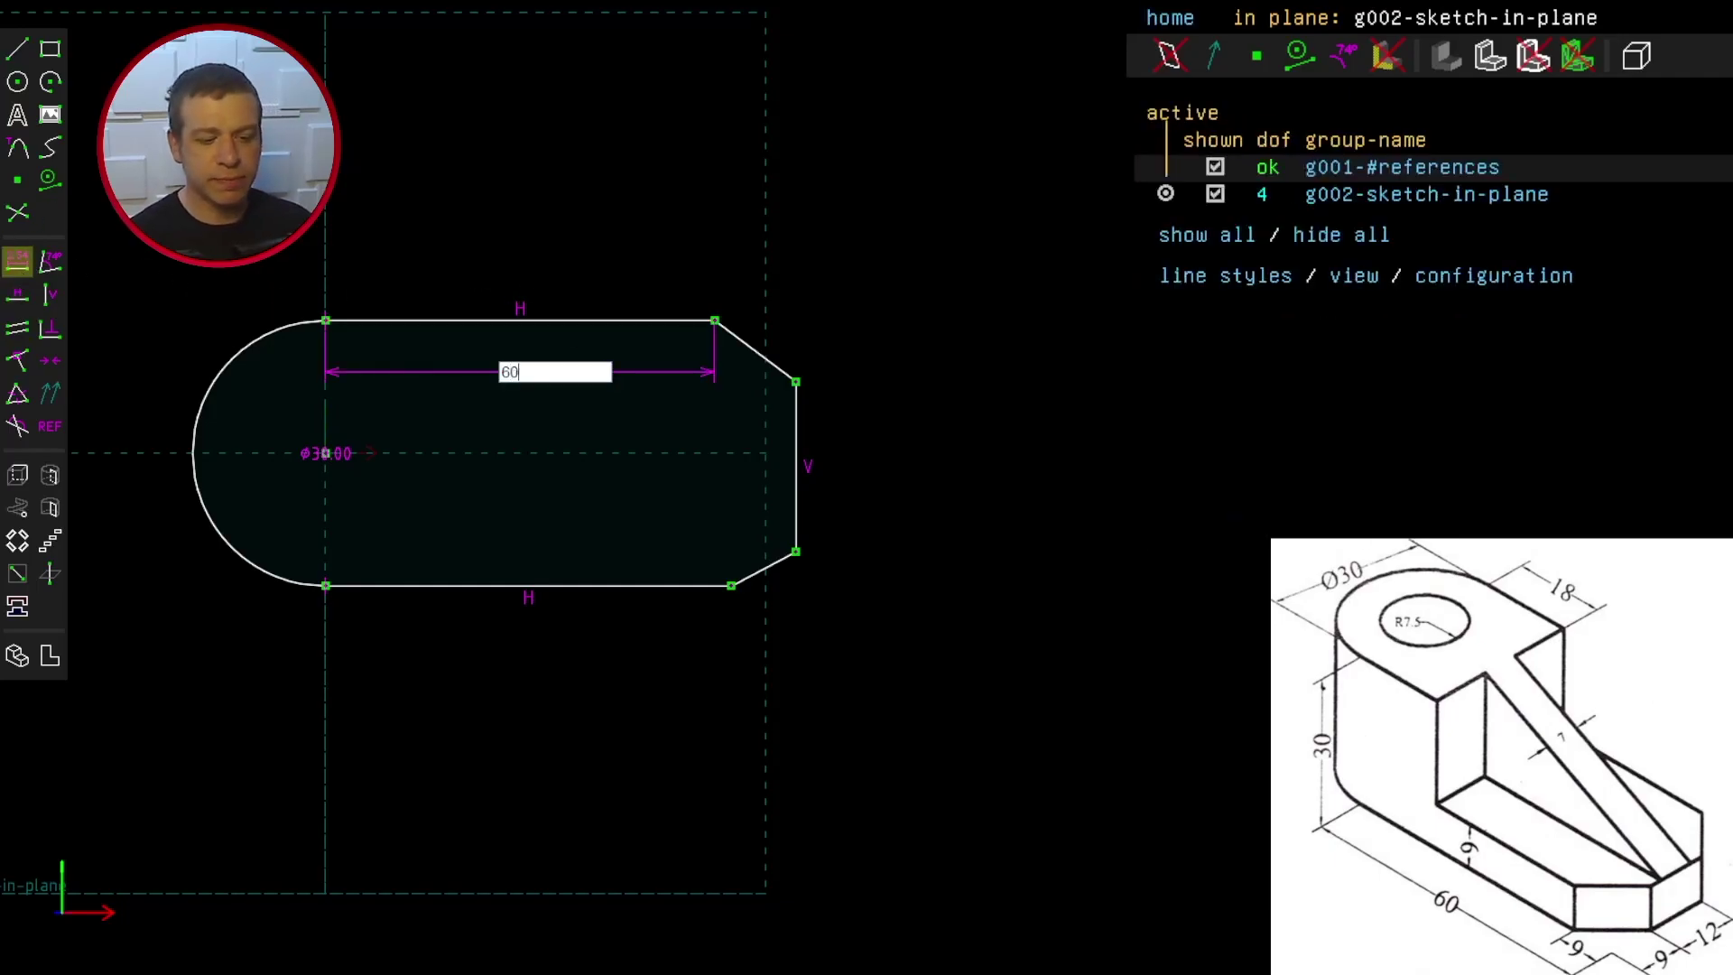
key(Return)
drag(588, 370, 574, 214)
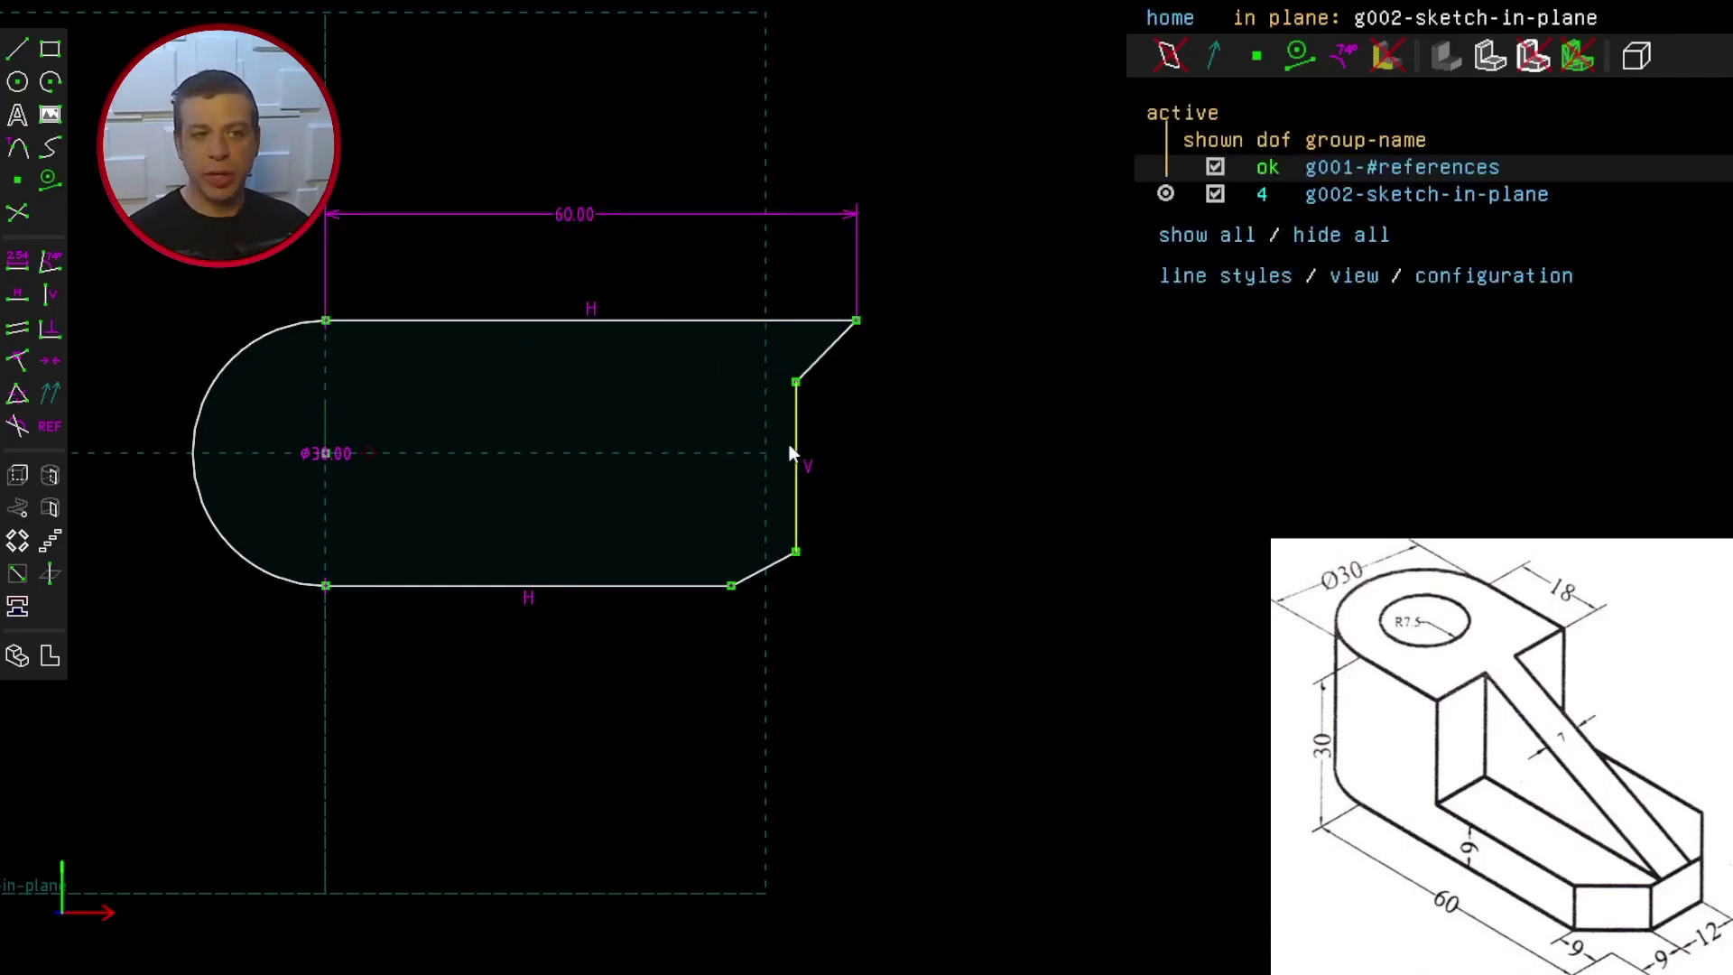
drag(790, 446, 963, 441)
click(673, 326)
click(596, 585)
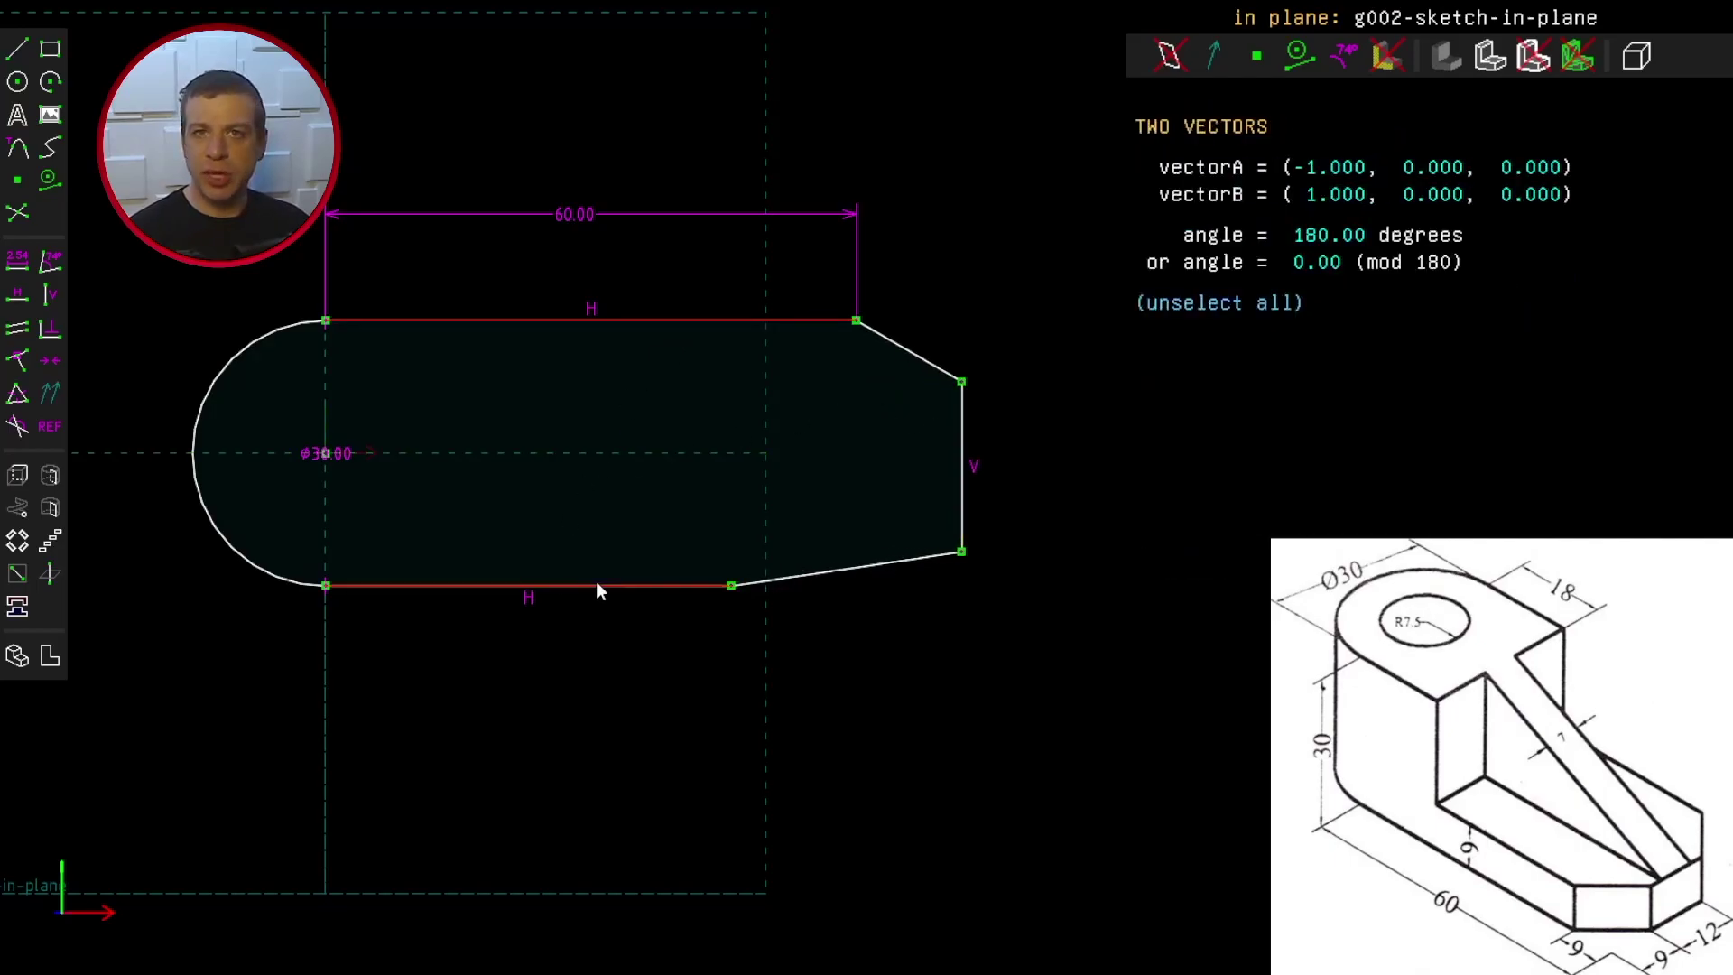
click(18, 402)
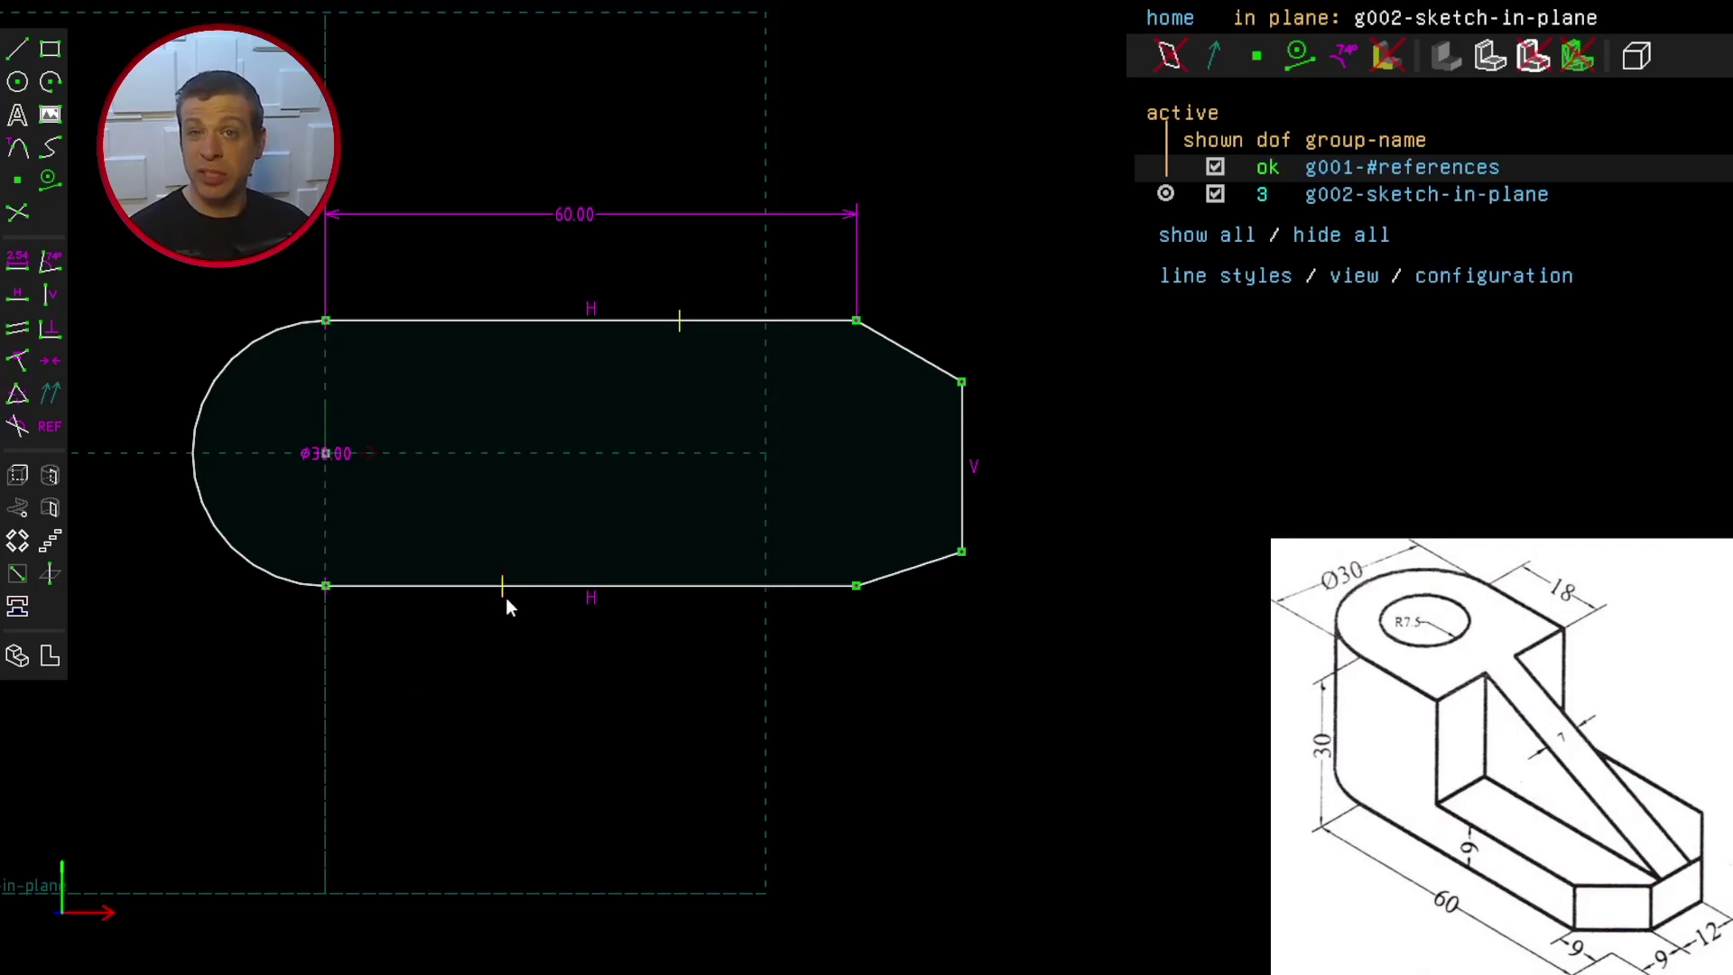
Step: Dimension the vertical end edge to 12
click(963, 490)
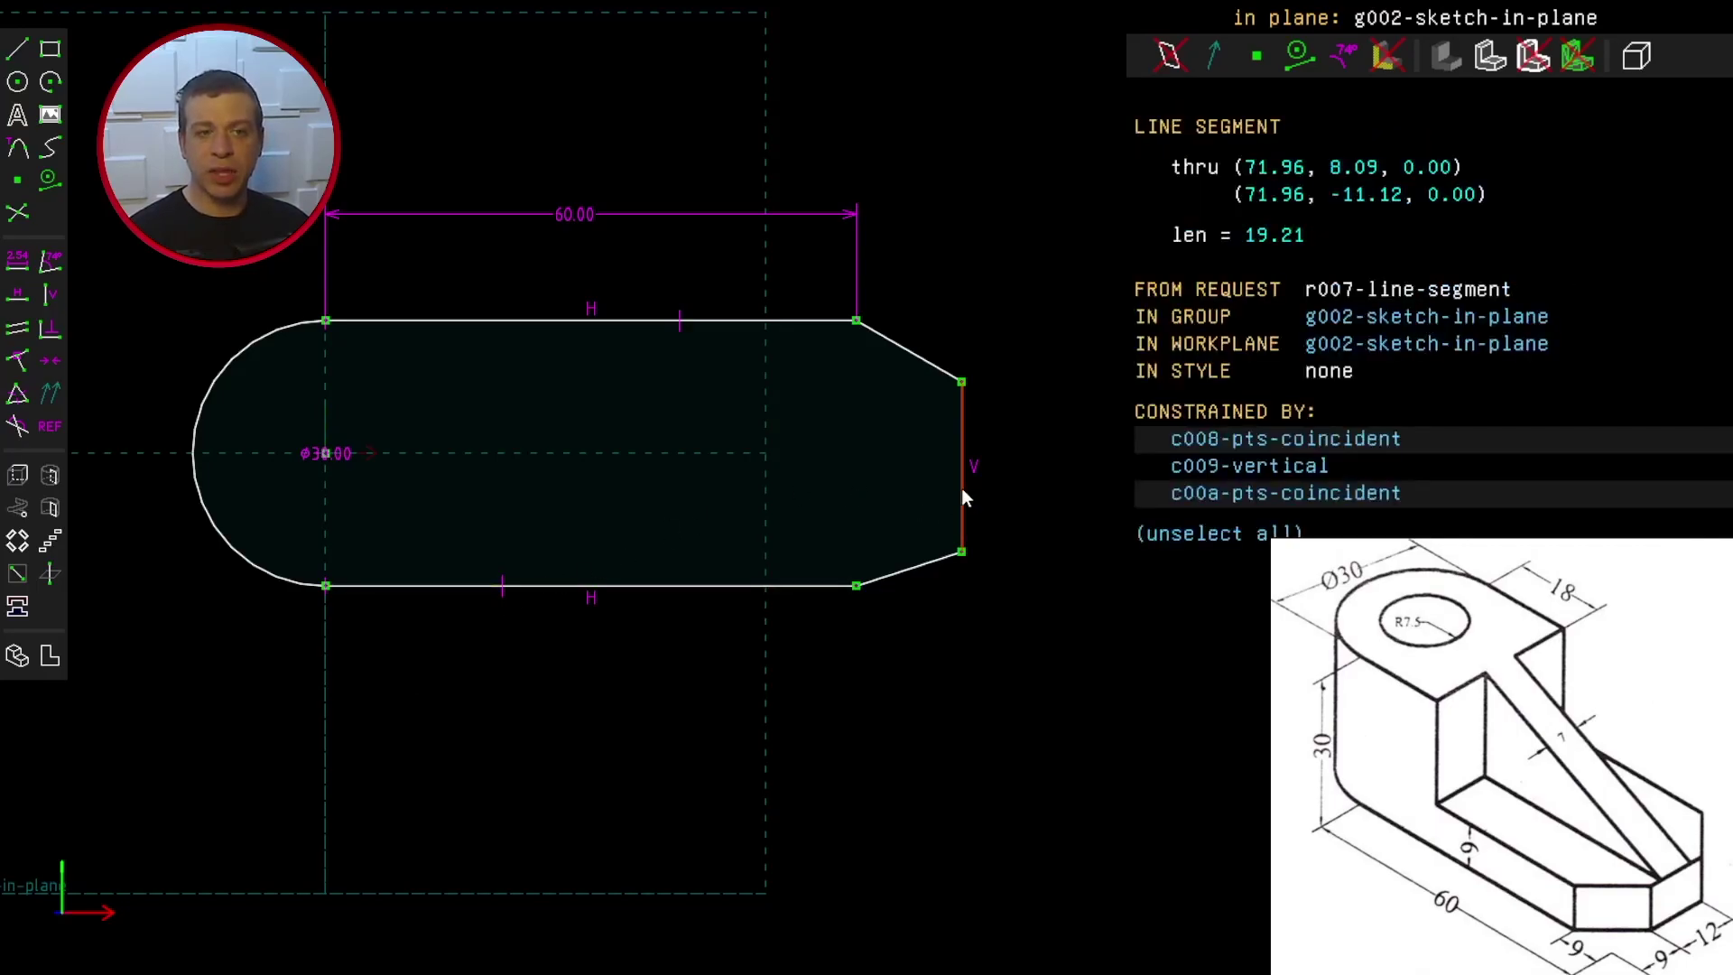
click(16, 263)
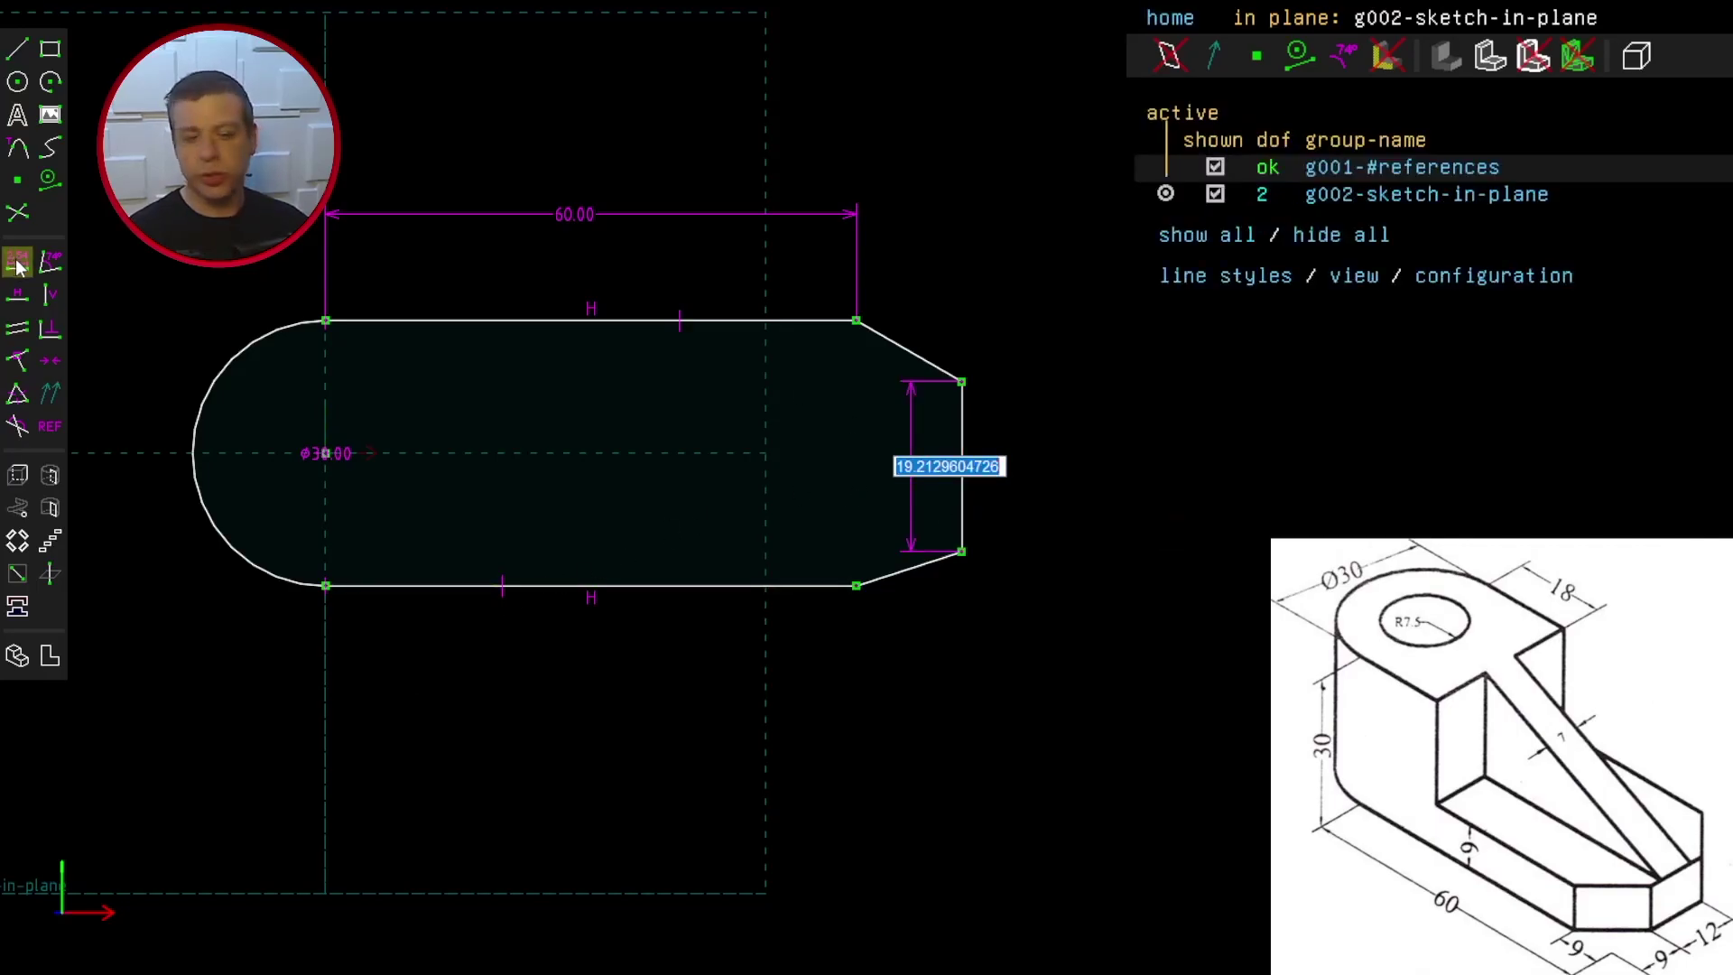
text(12)
key(Return)
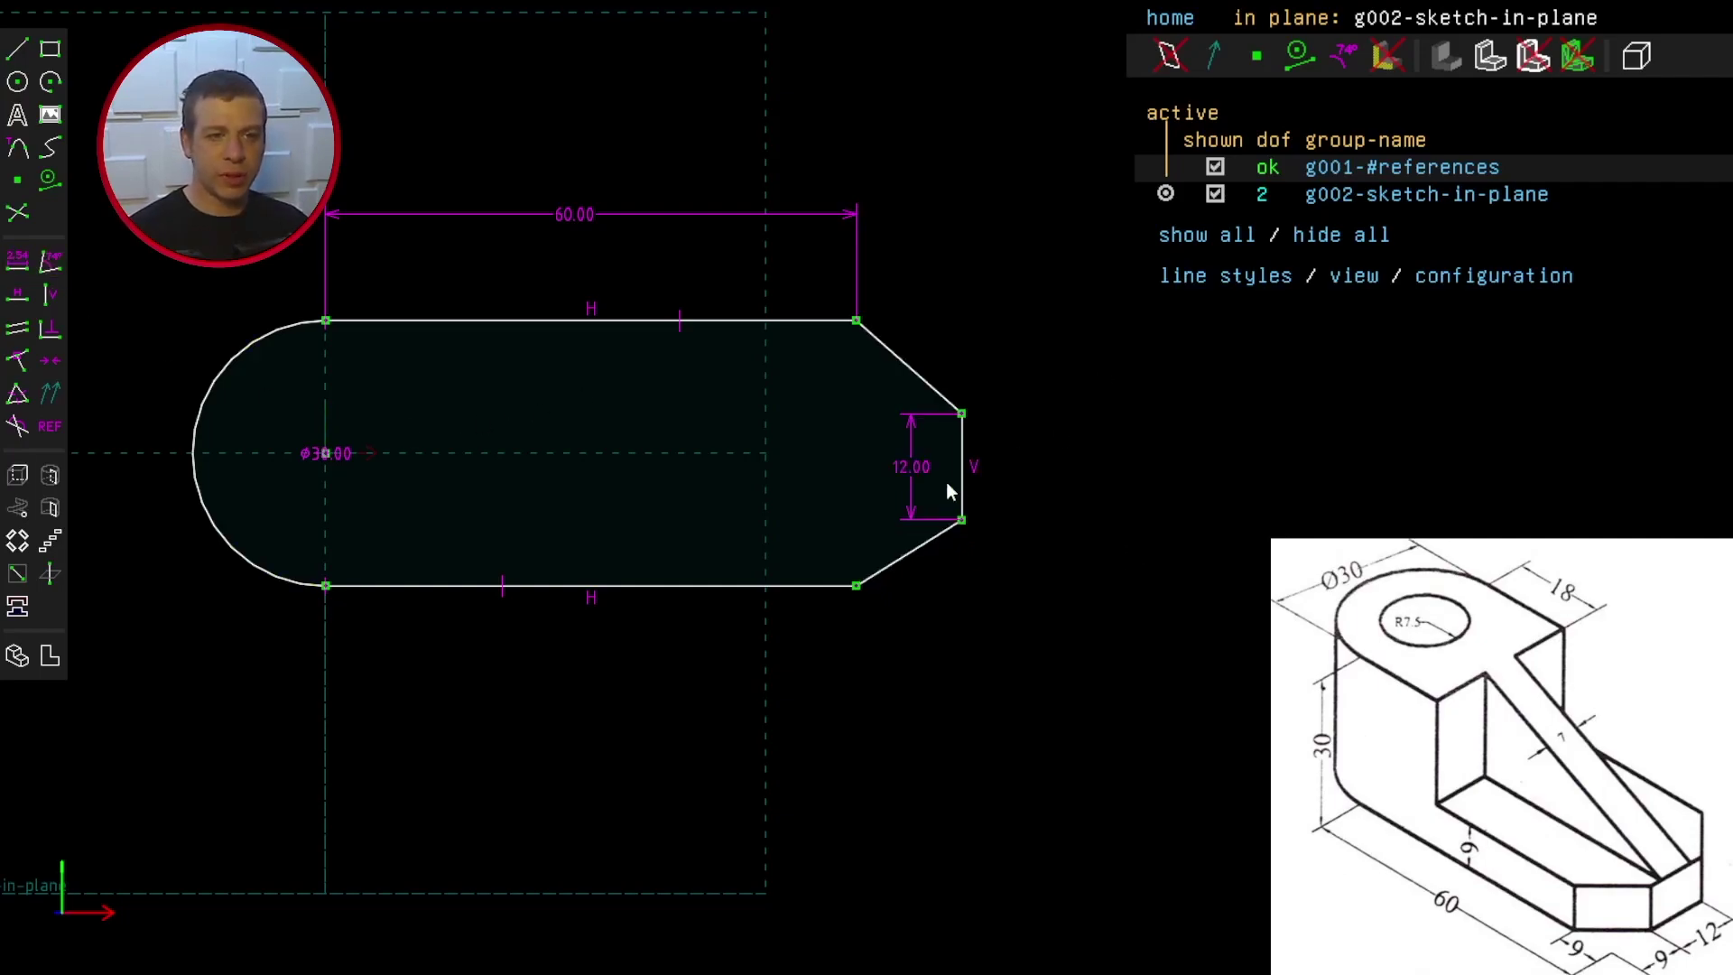
drag(945, 480, 1030, 464)
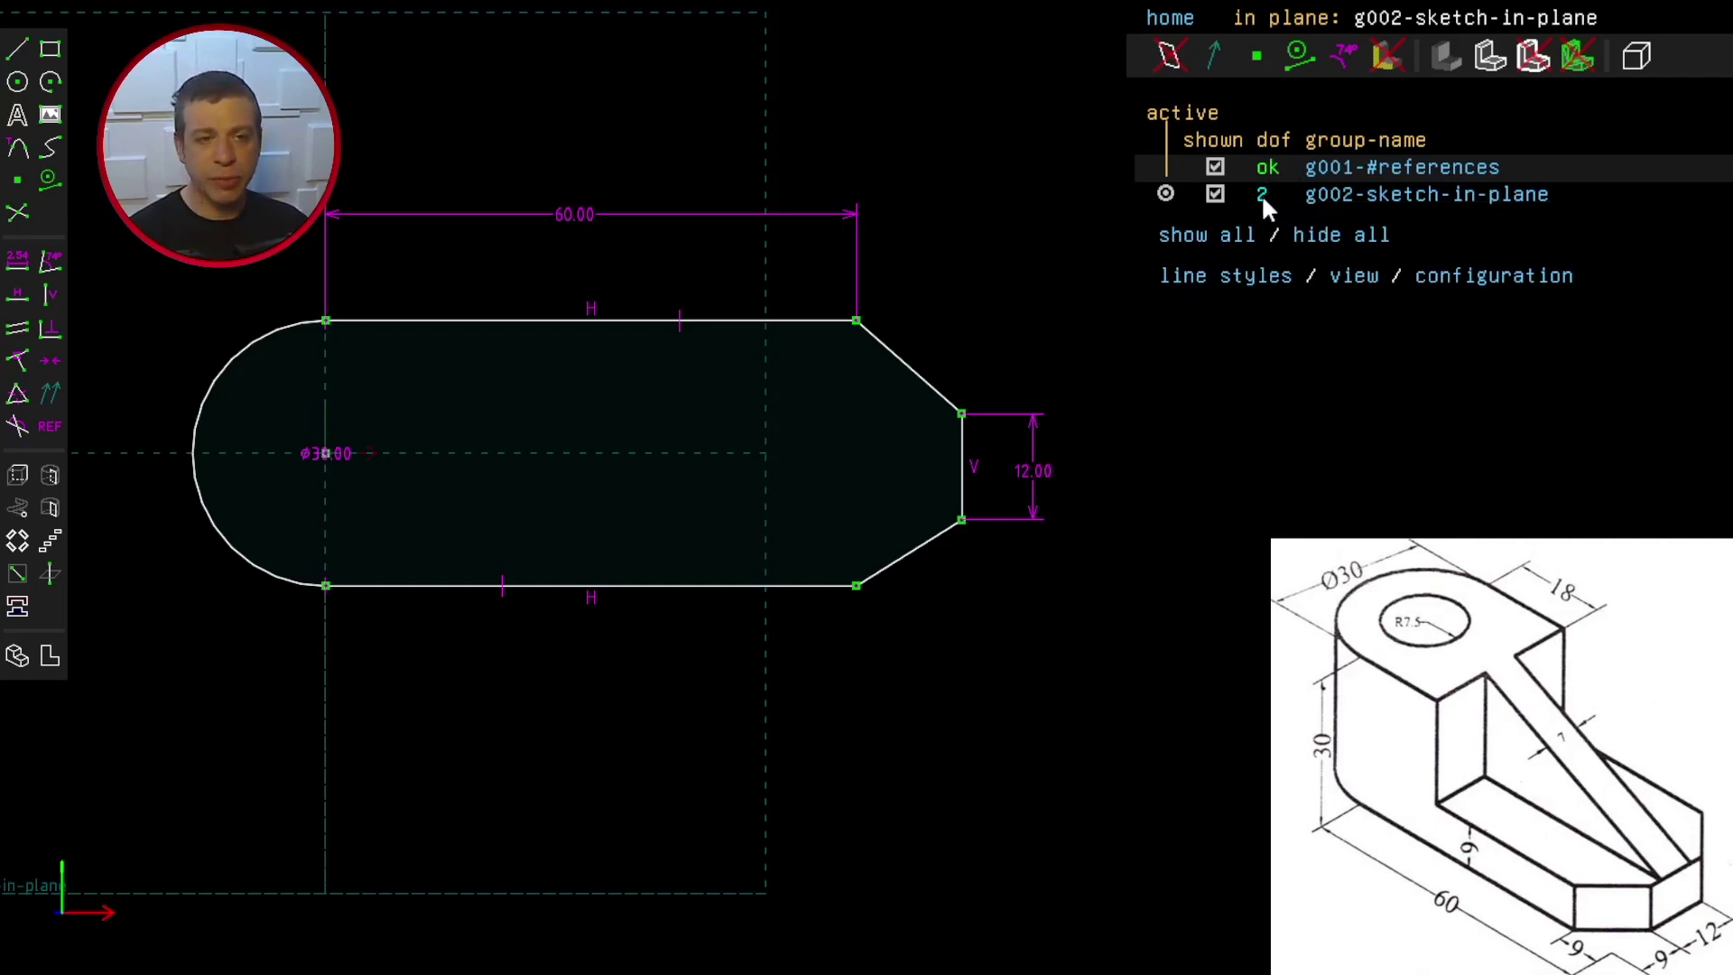
mouse_move(961, 521)
mouse_down()
mouse_move(921, 502)
mouse_move(928, 520)
mouse_move(900, 483)
mouse_up()
key(ctrl+z)
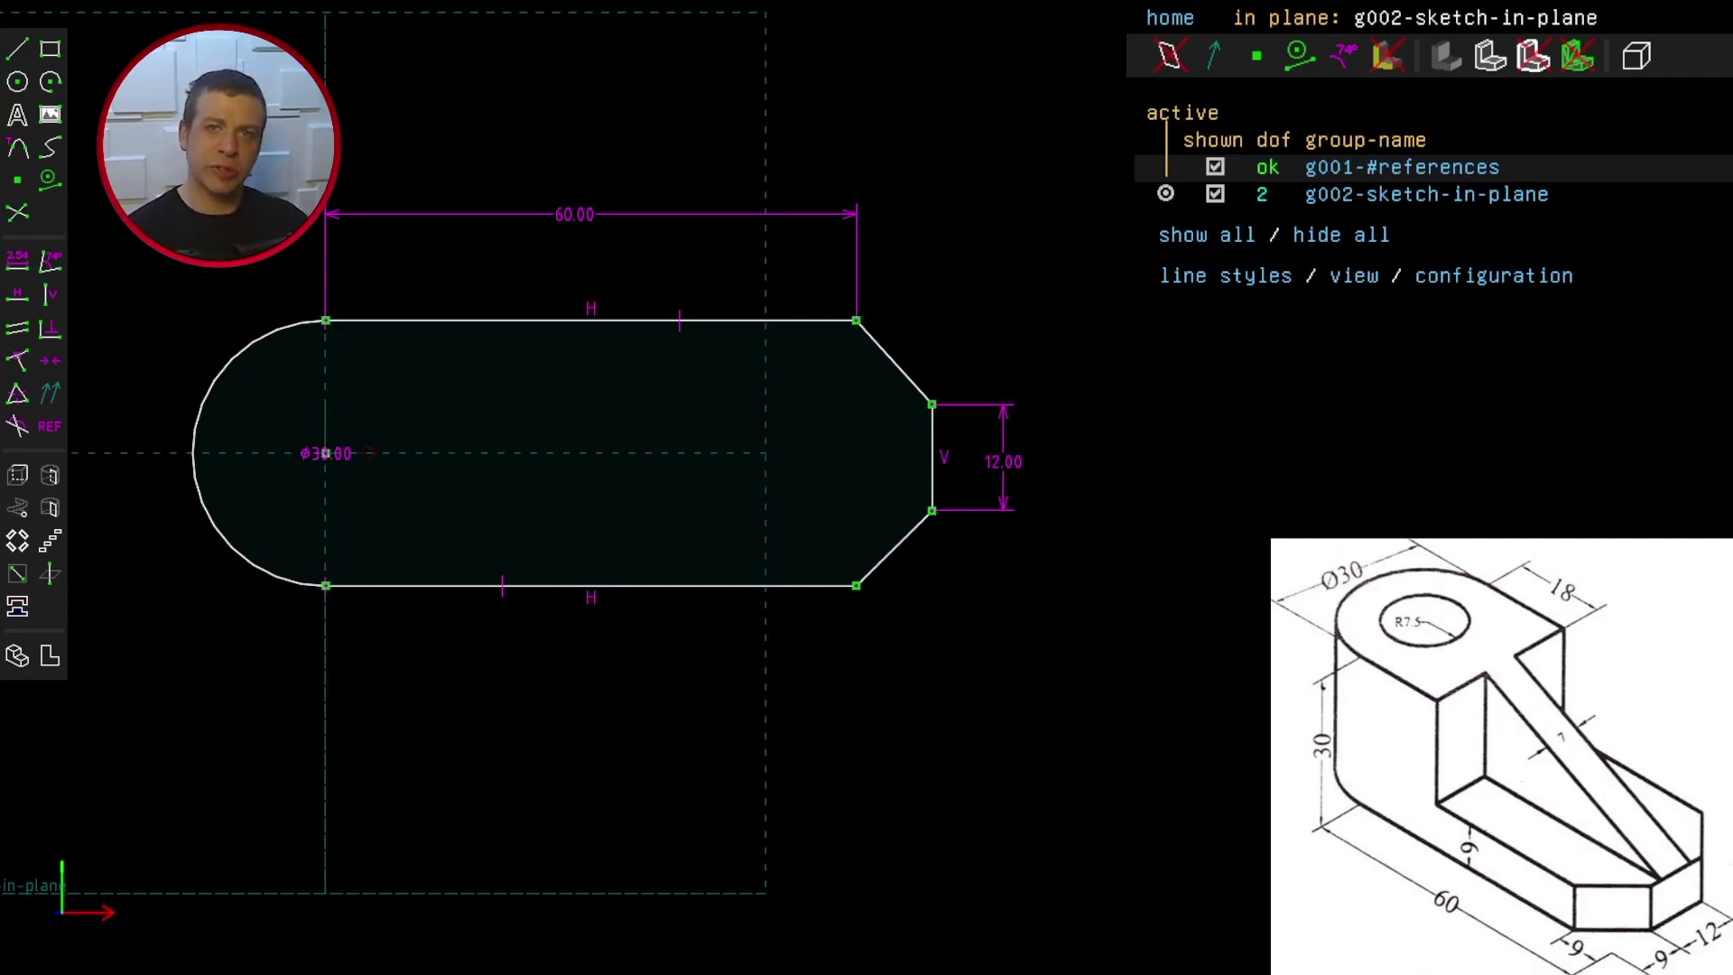
Step: Draw a horizontal and a vertical helper segment framing the lower-right chamfer, constrained H and V
scroll(915, 568, up, 2)
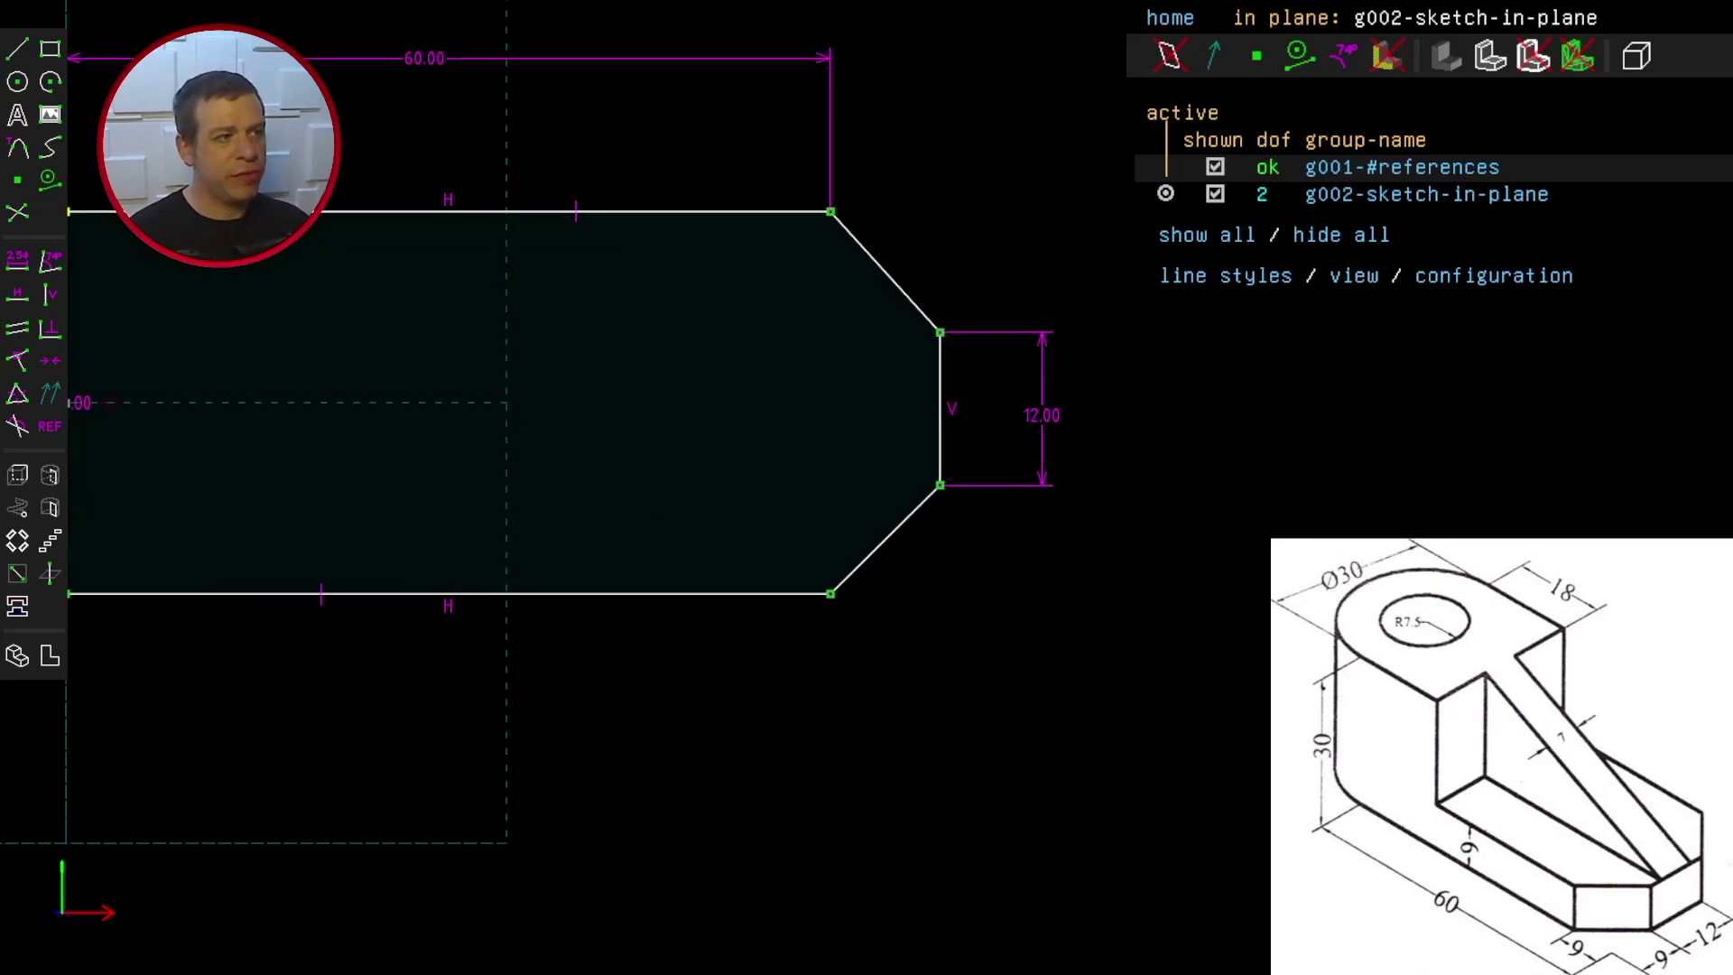
click(17, 48)
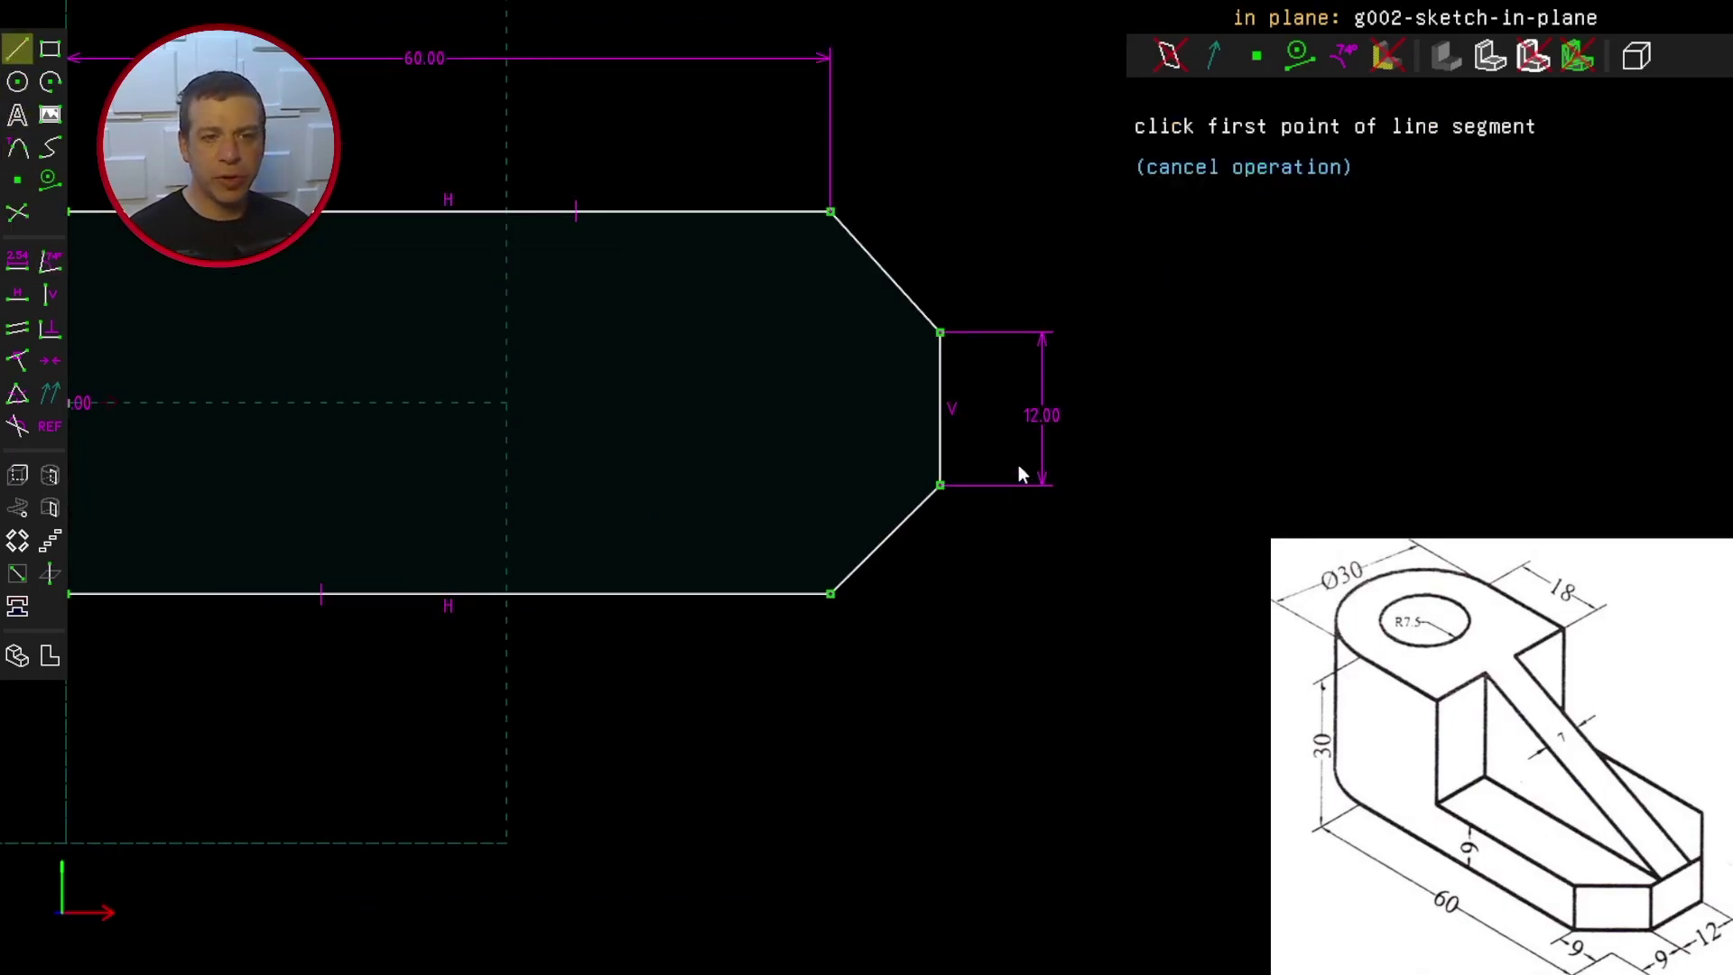
click(940, 484)
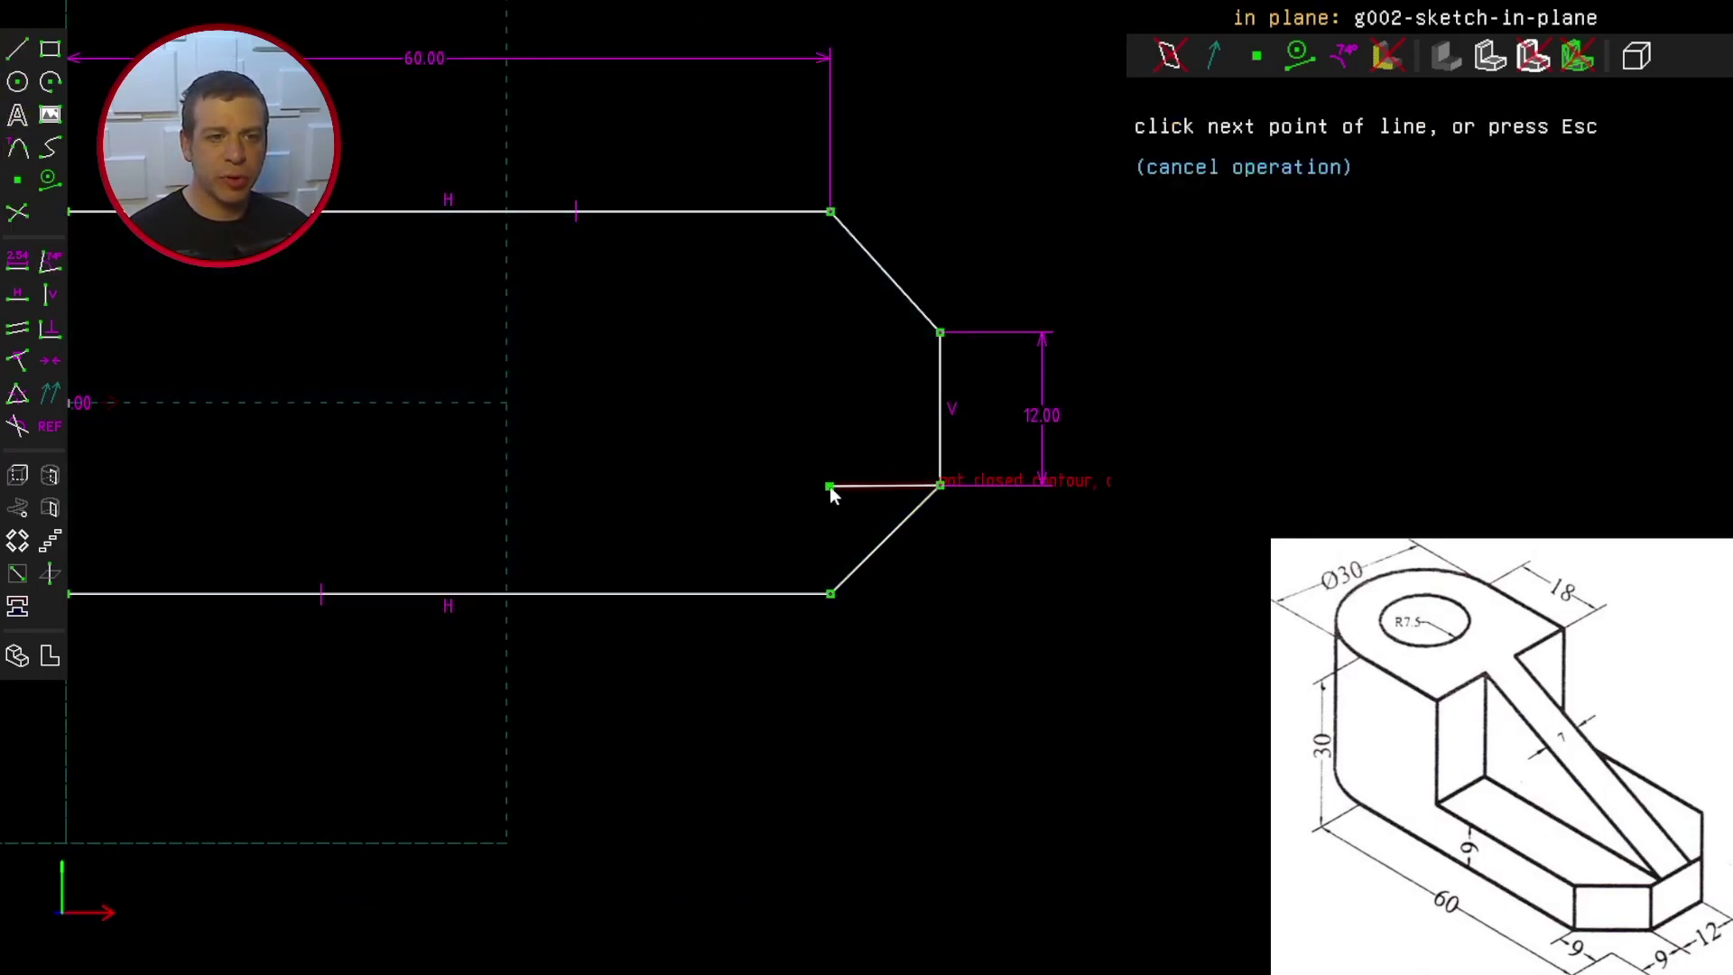
click(829, 489)
click(831, 593)
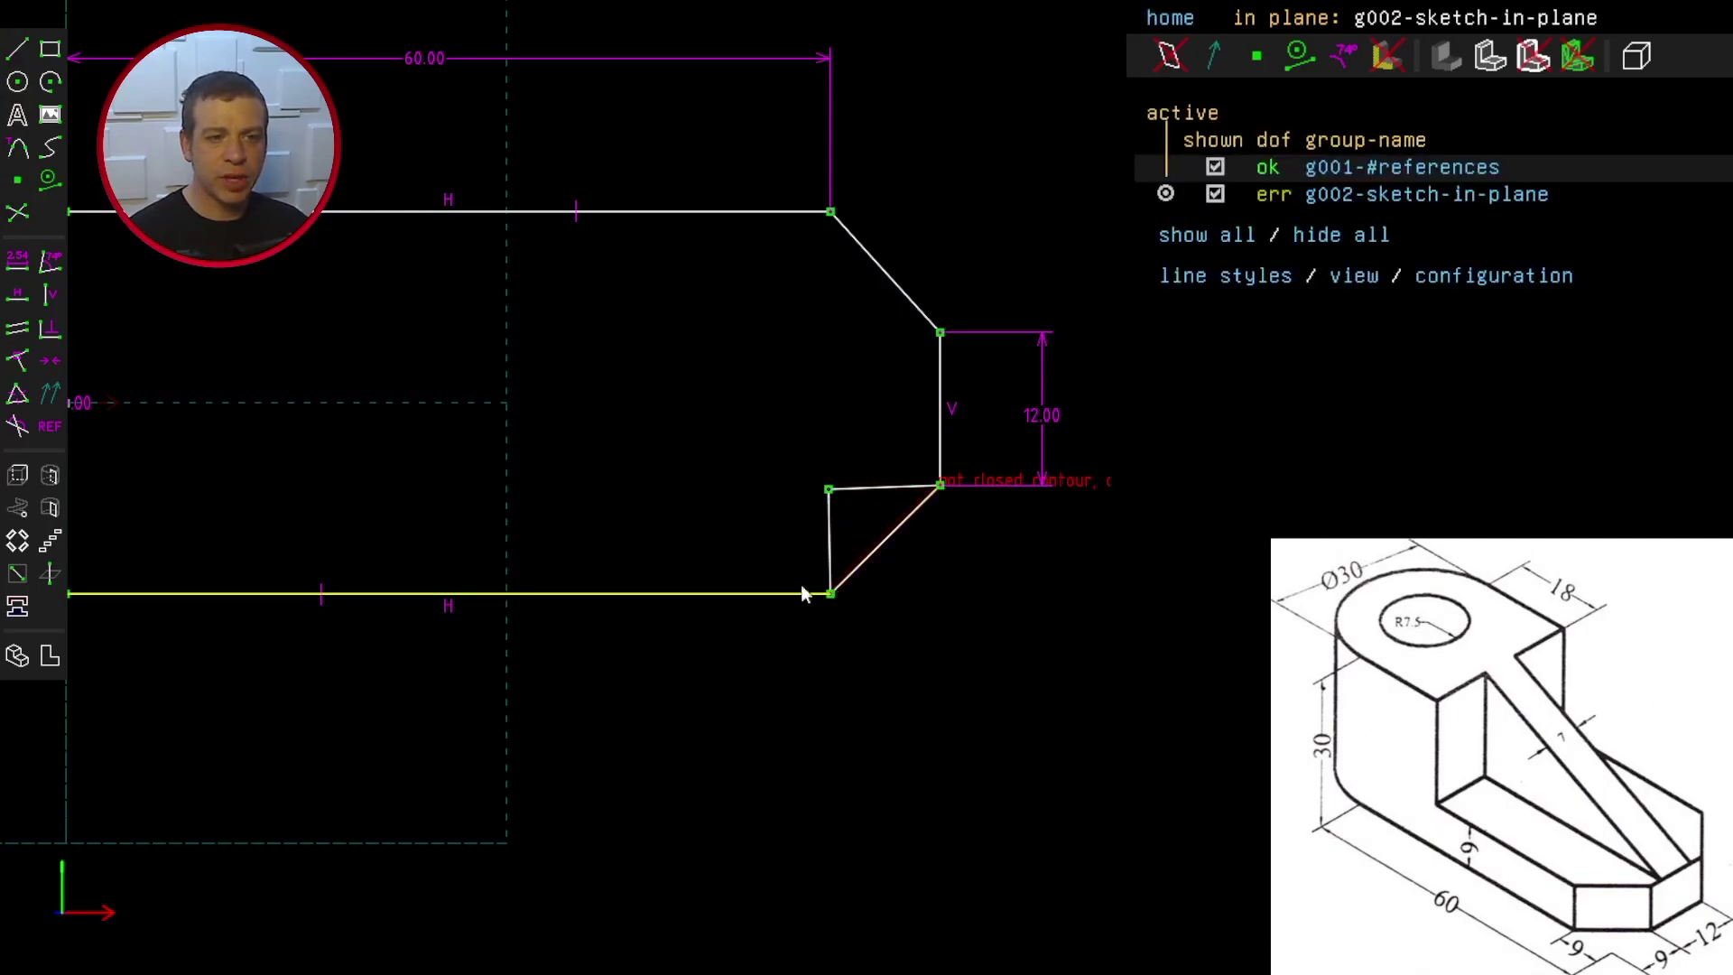
click(879, 487)
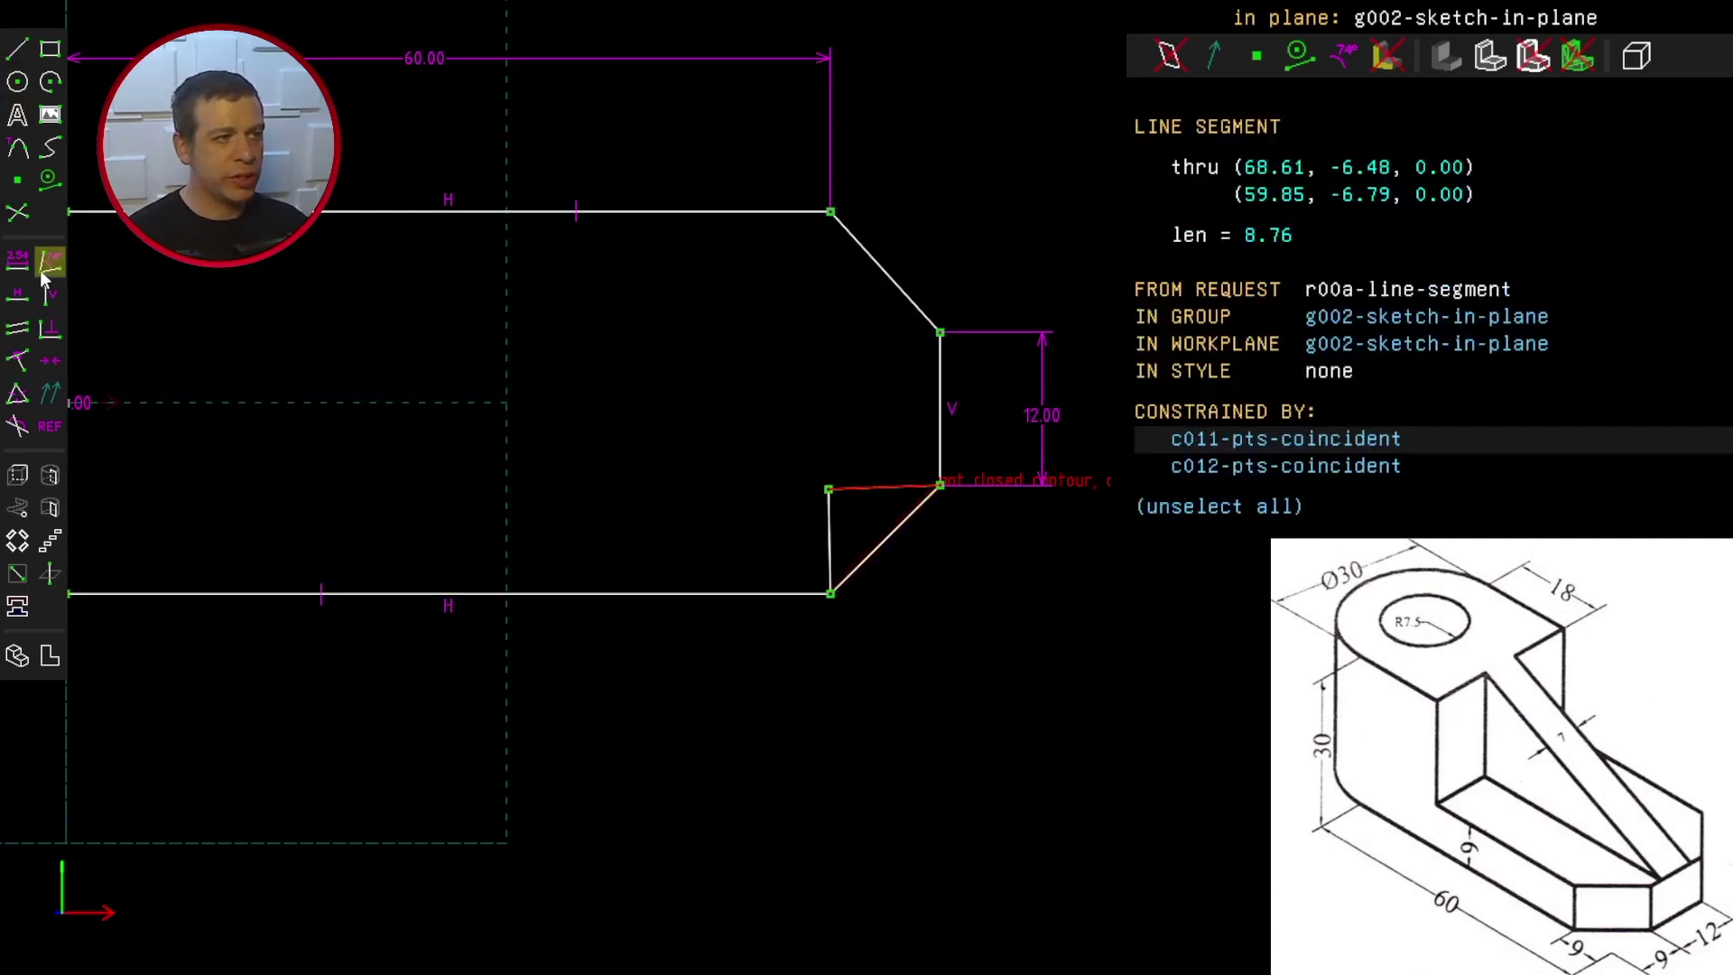
click(17, 294)
click(819, 551)
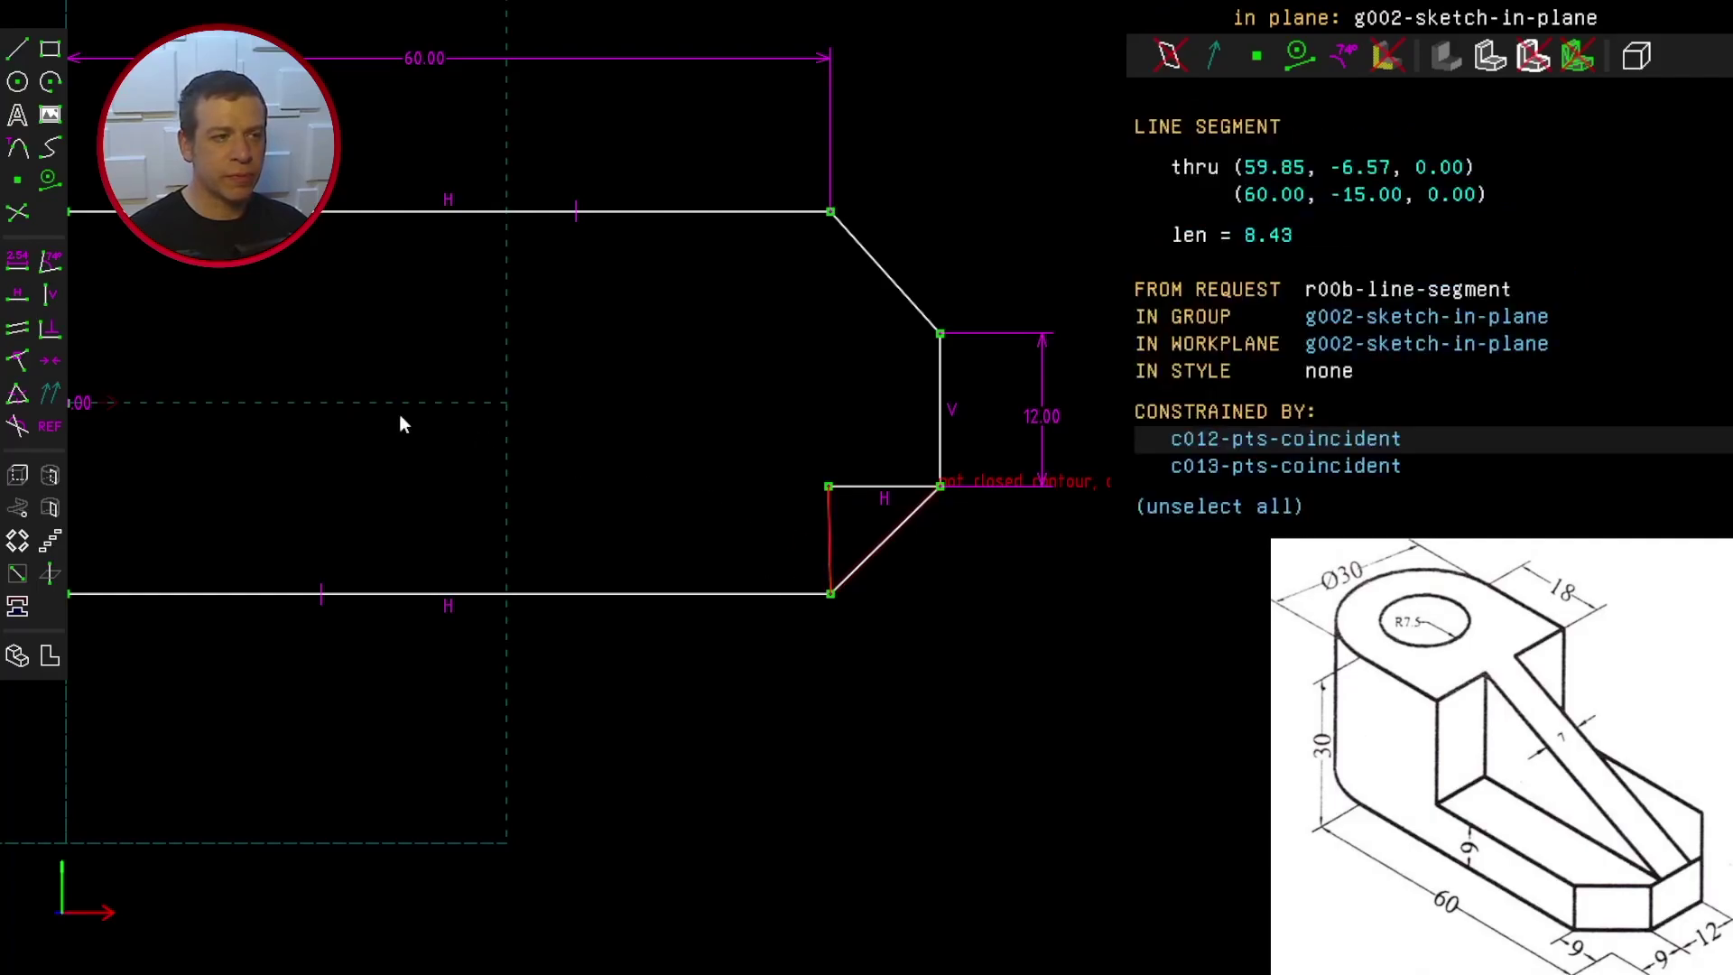
click(50, 294)
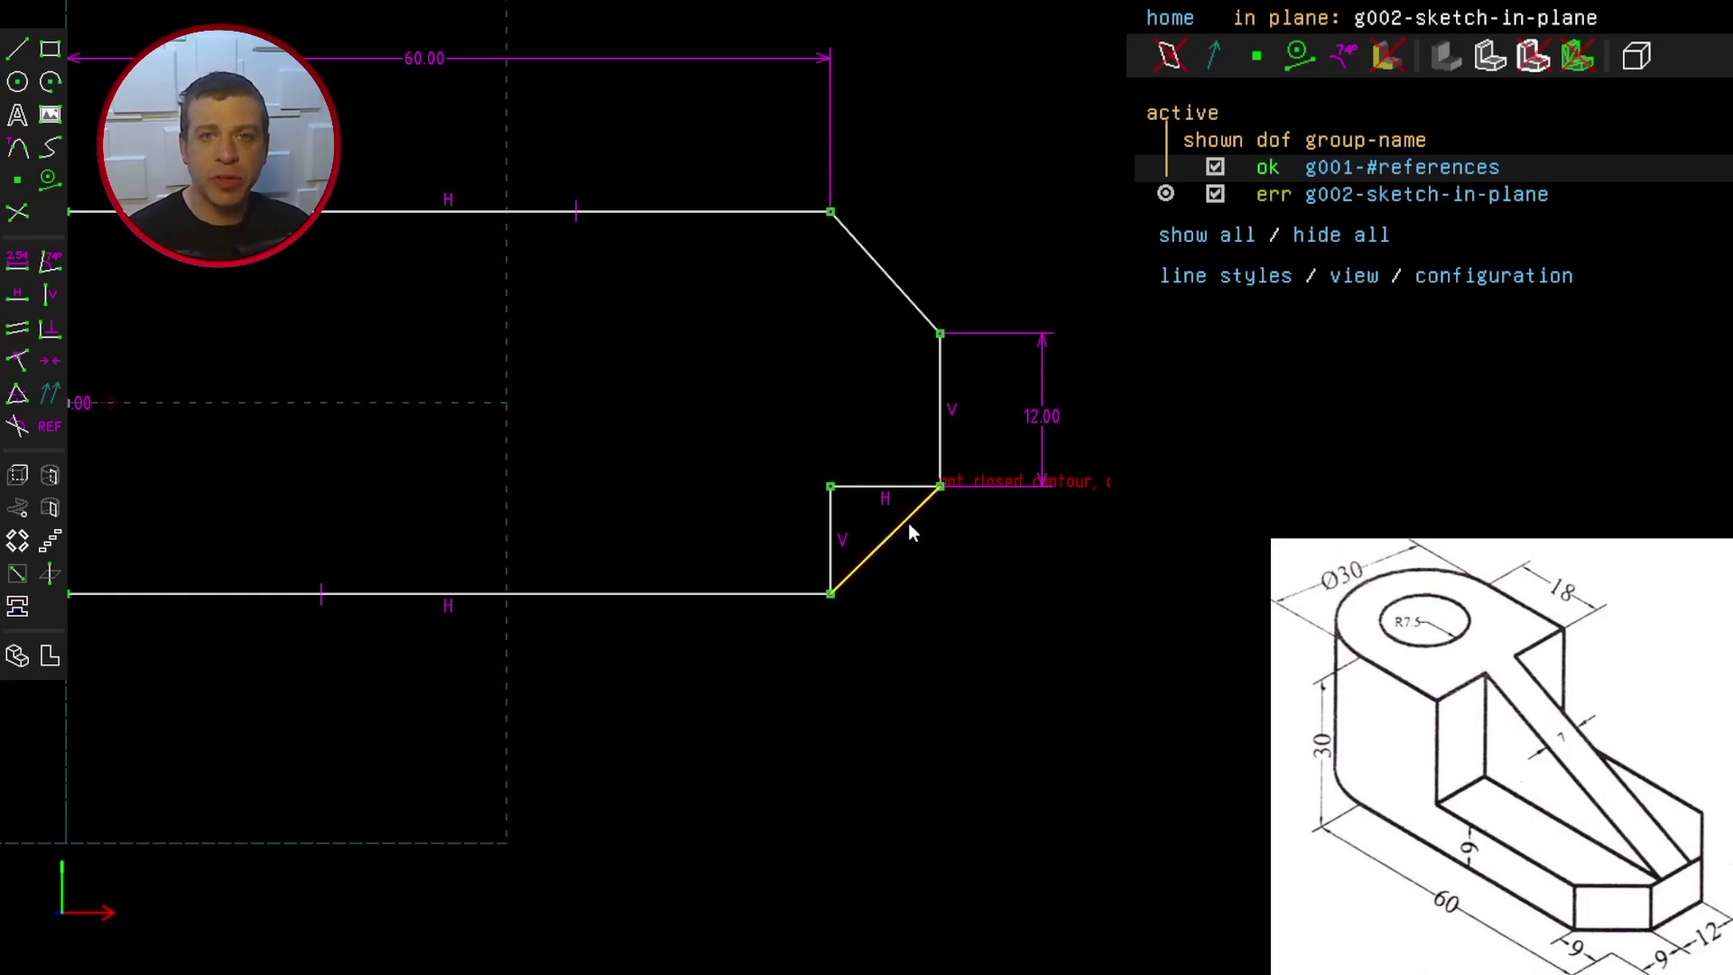
Step: Turn both helper segments into construction lines
right_drag(908, 522, 479, 543)
scroll(479, 543, down, 1)
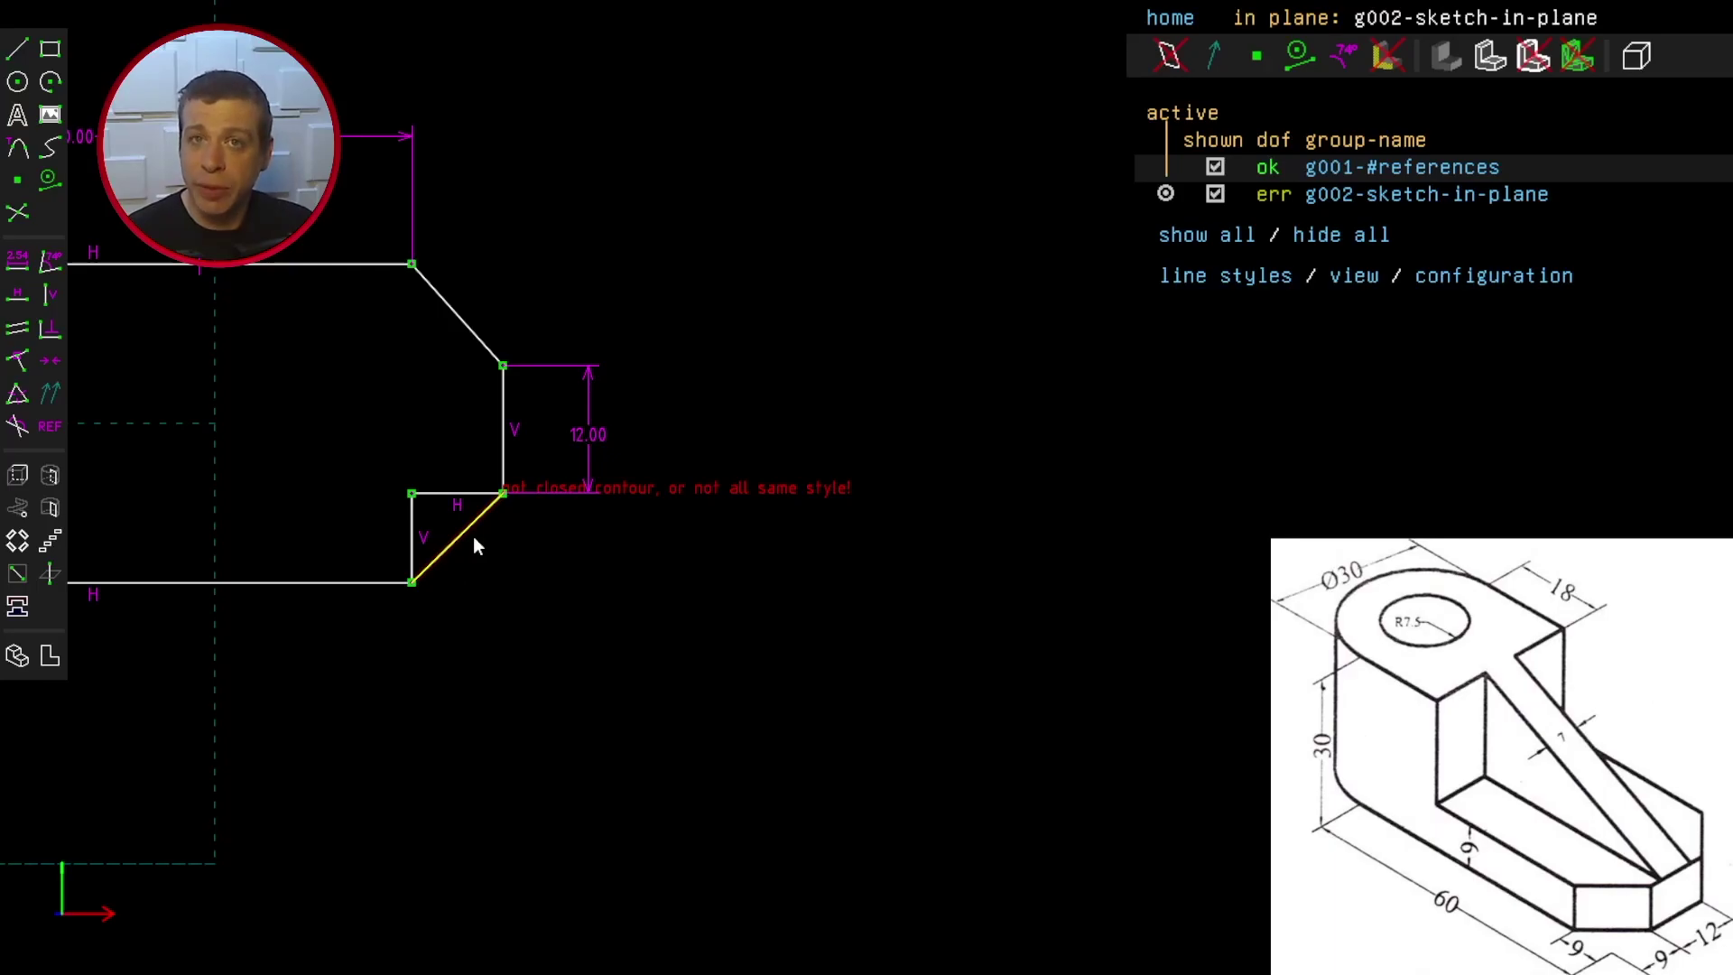
click(414, 554)
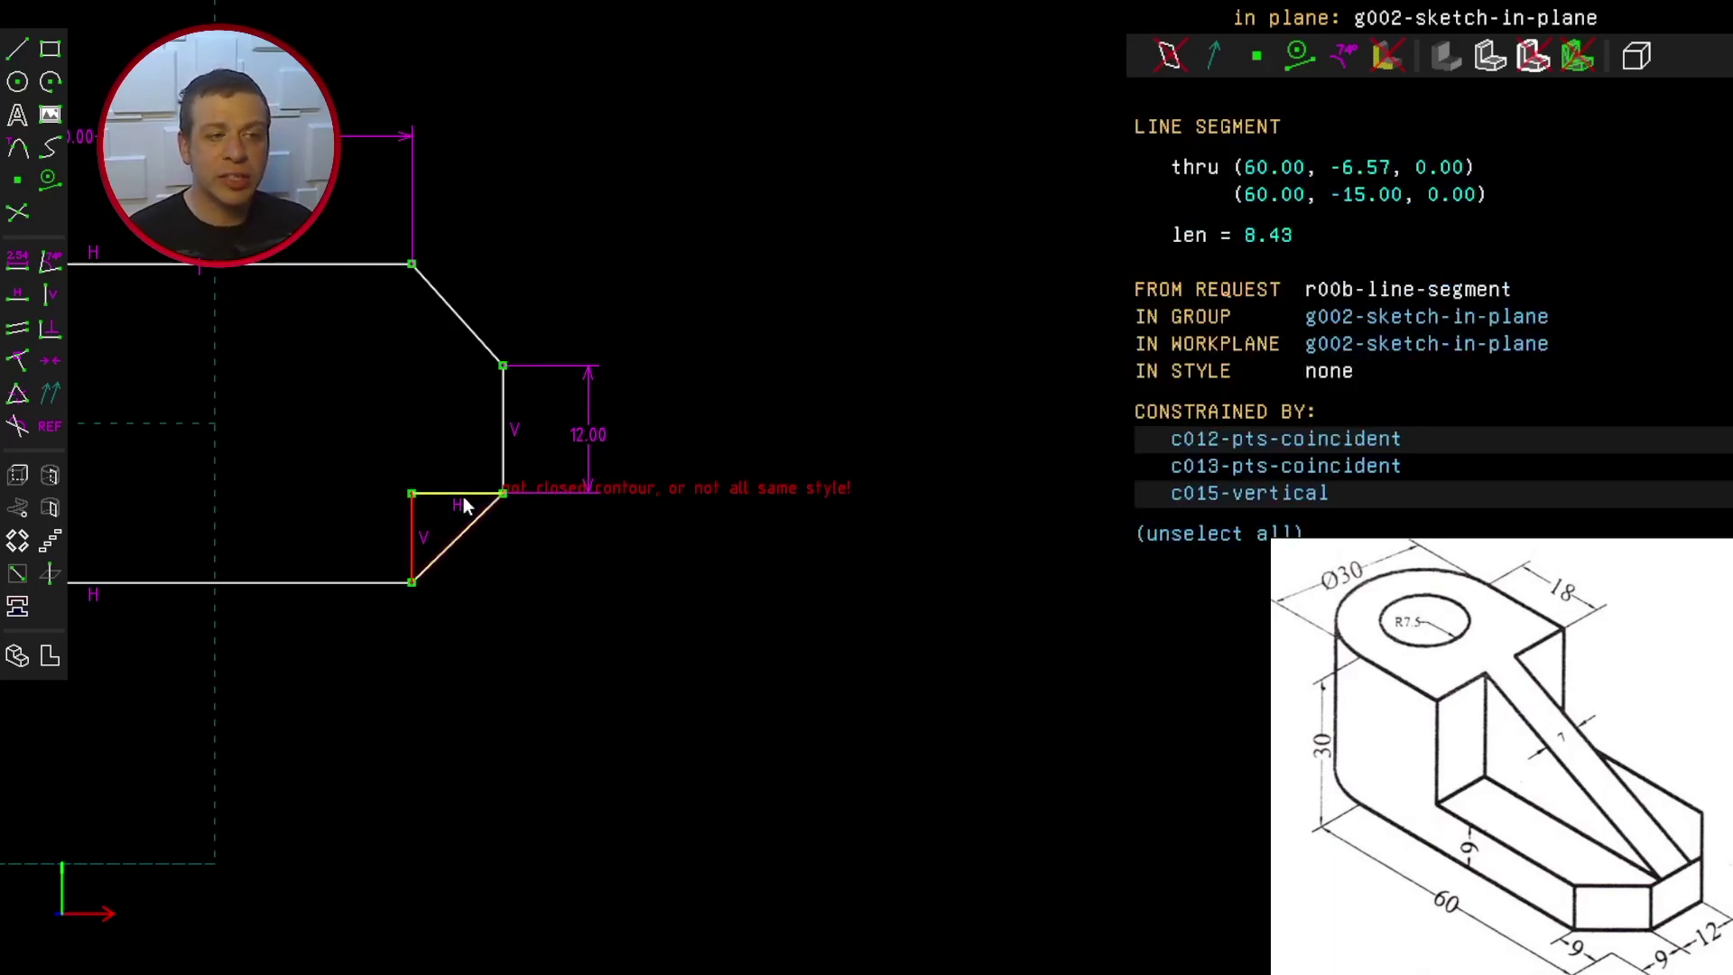
click(472, 498)
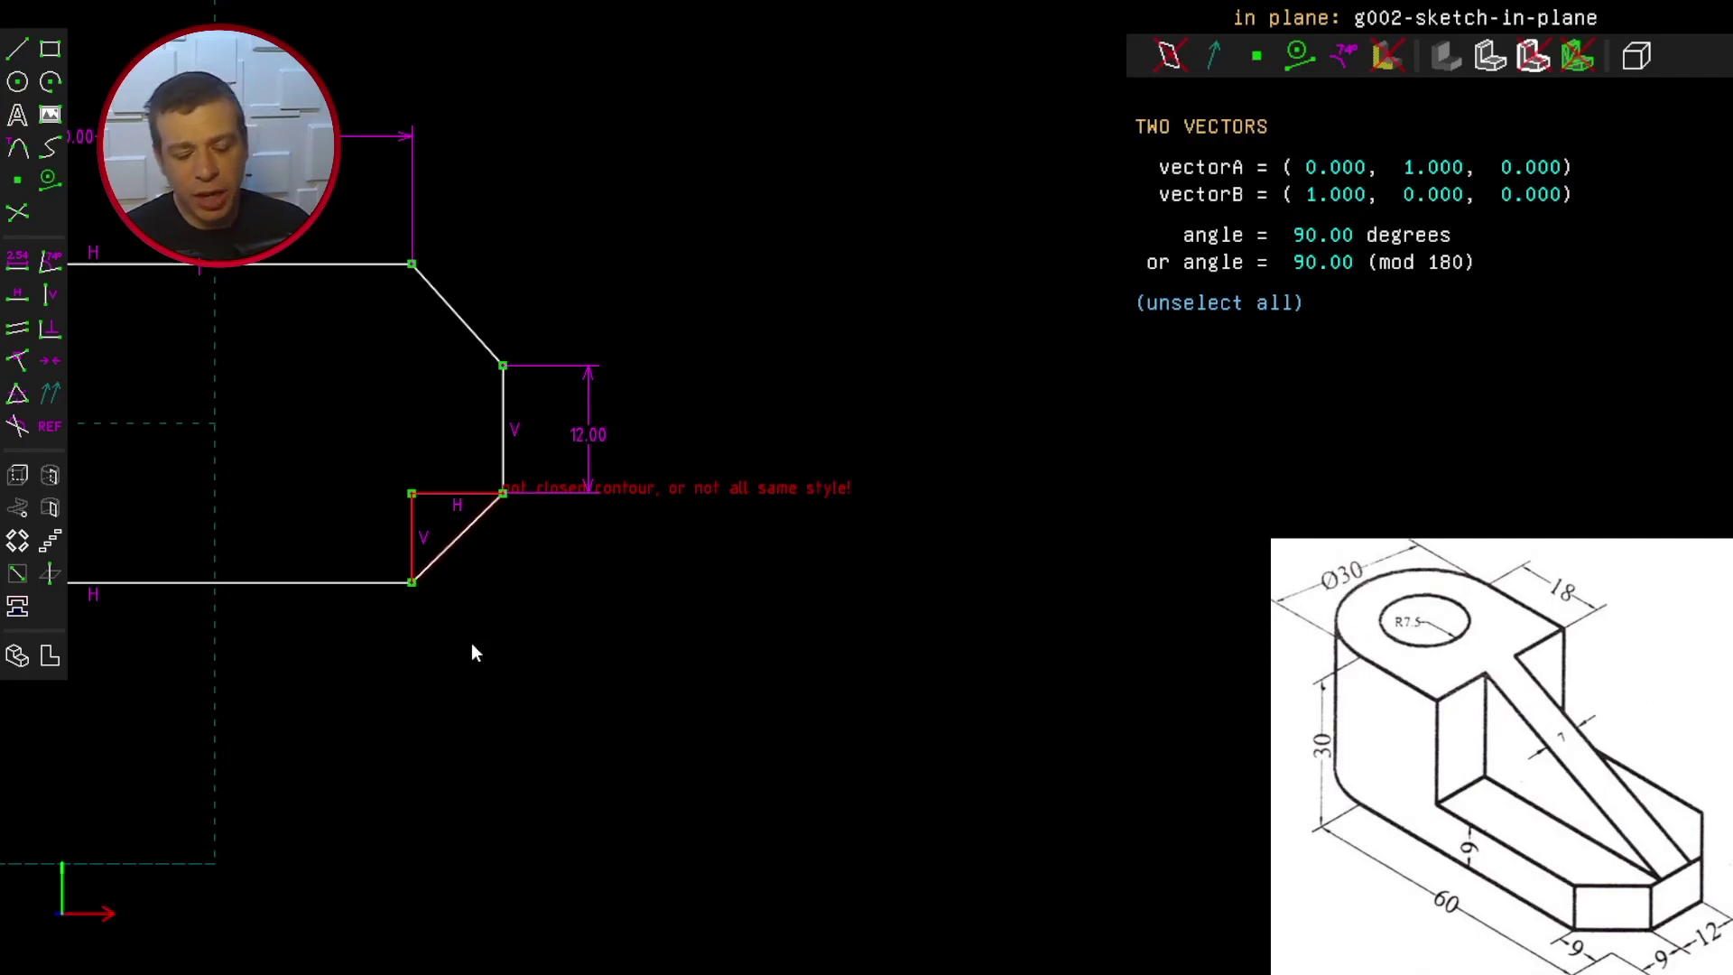
key(Escape)
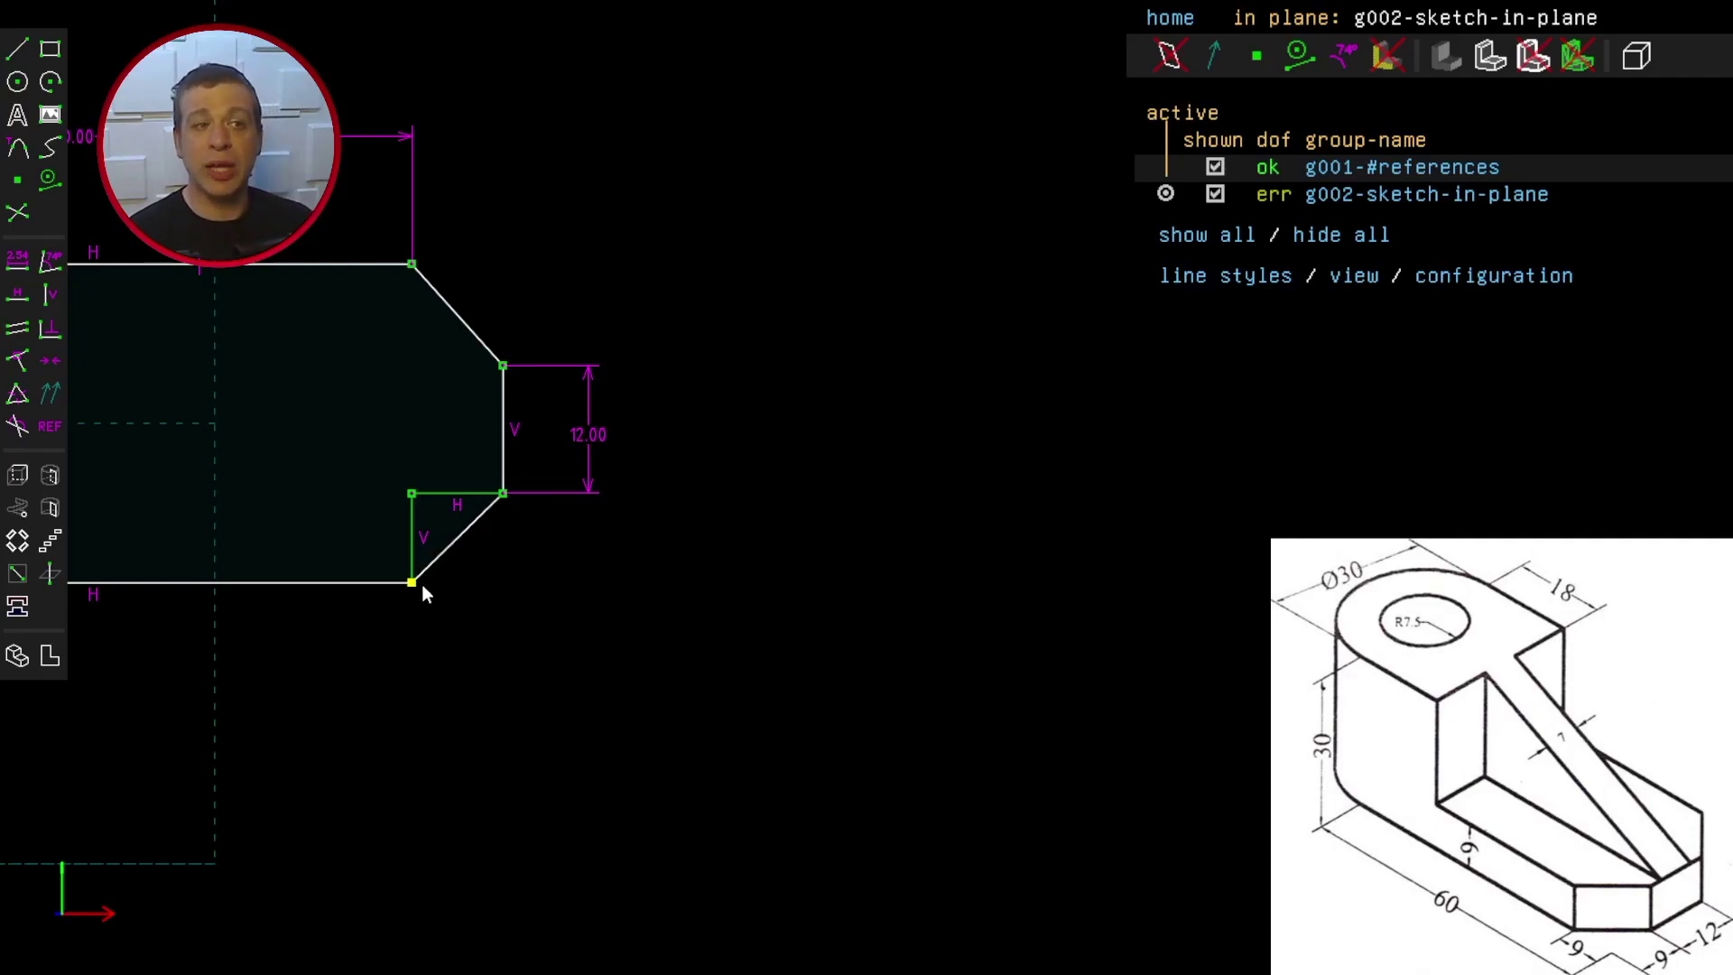
scroll(339, 474, up, 1)
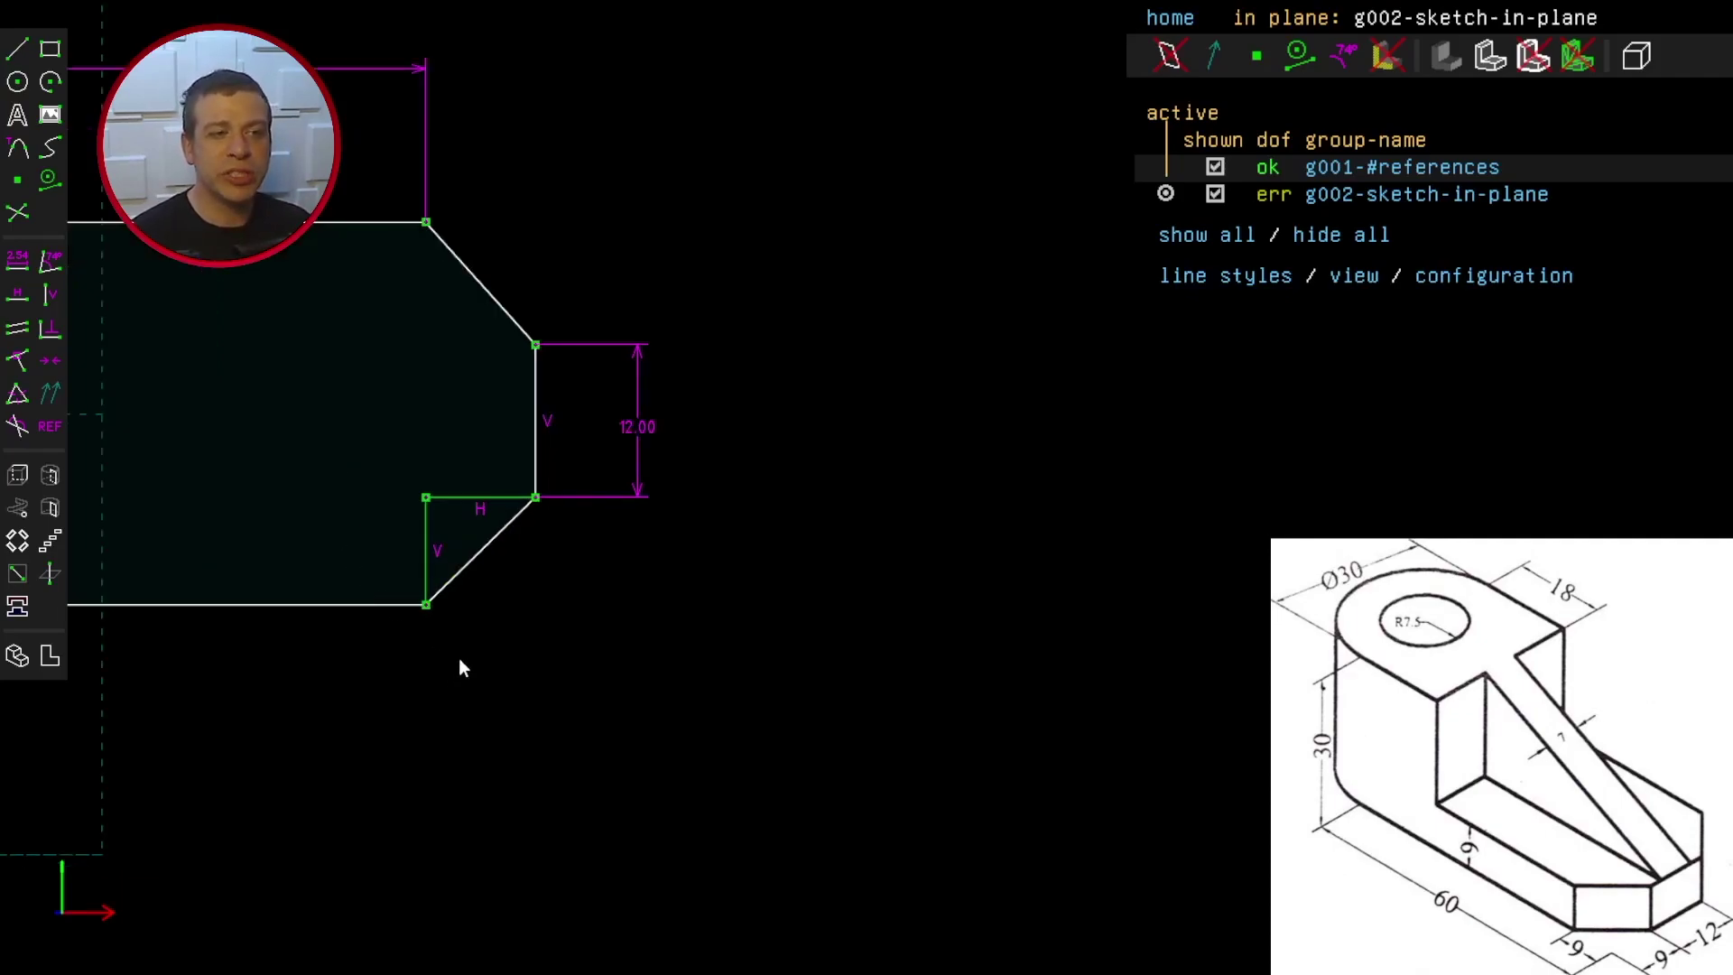
Step: Make the horizontal and vertical helper lines perpendicular
click(427, 542)
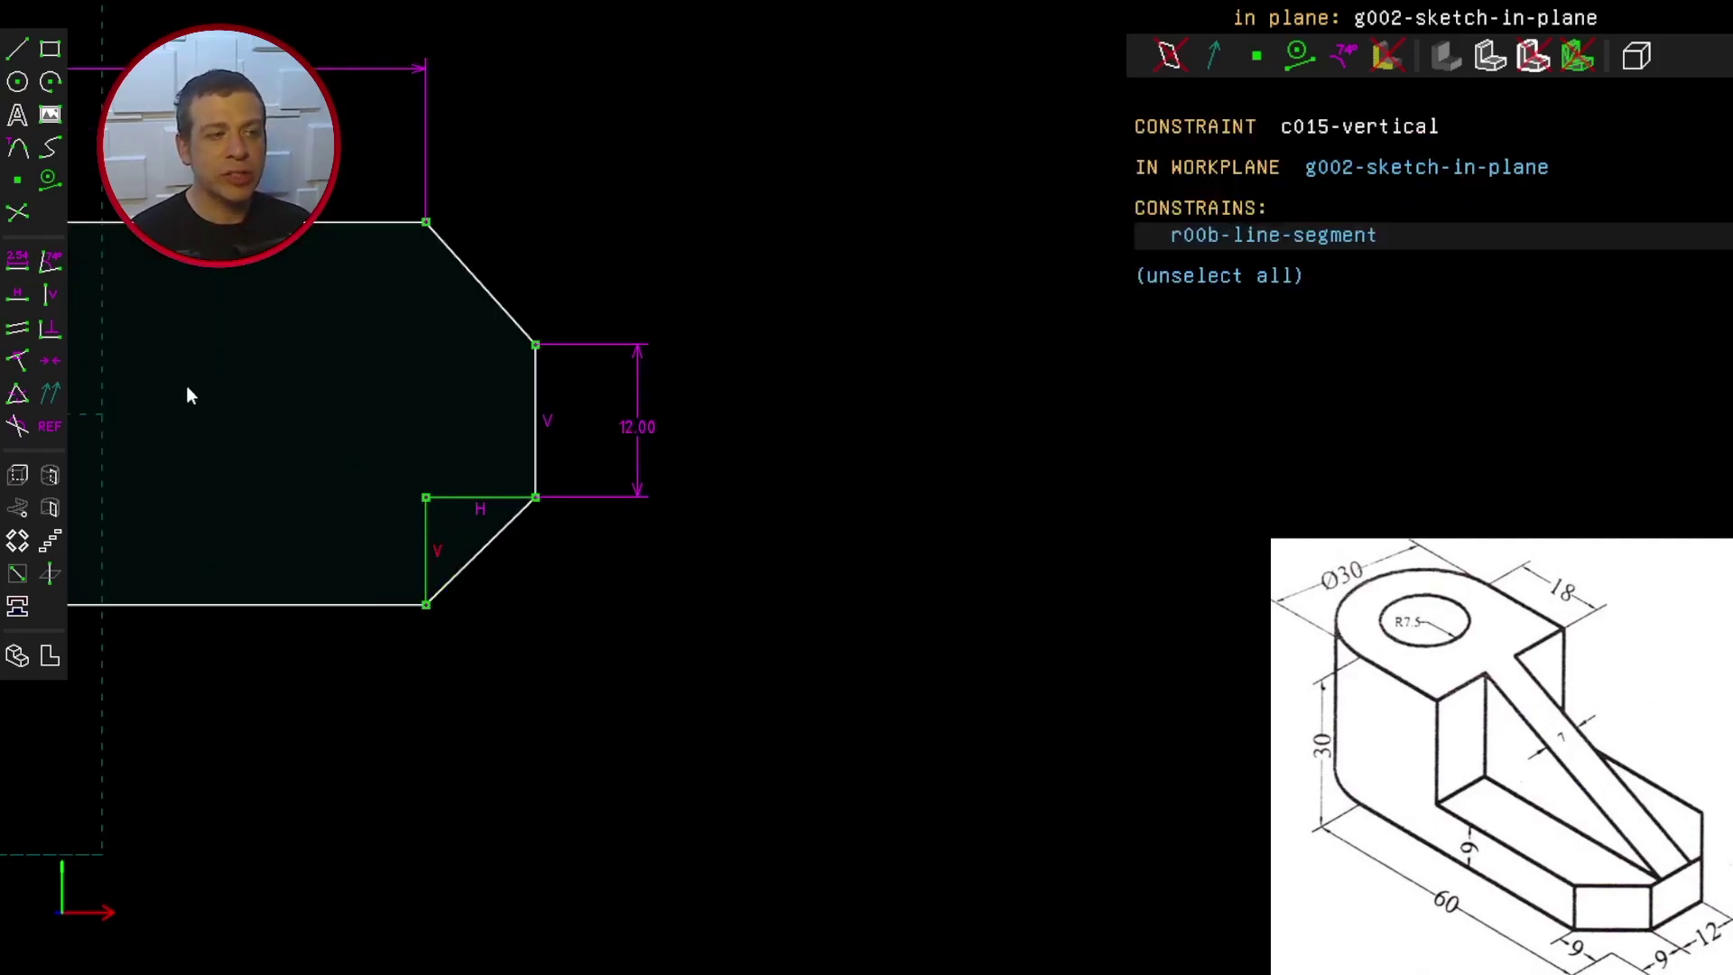
click(445, 530)
click(462, 498)
click(426, 527)
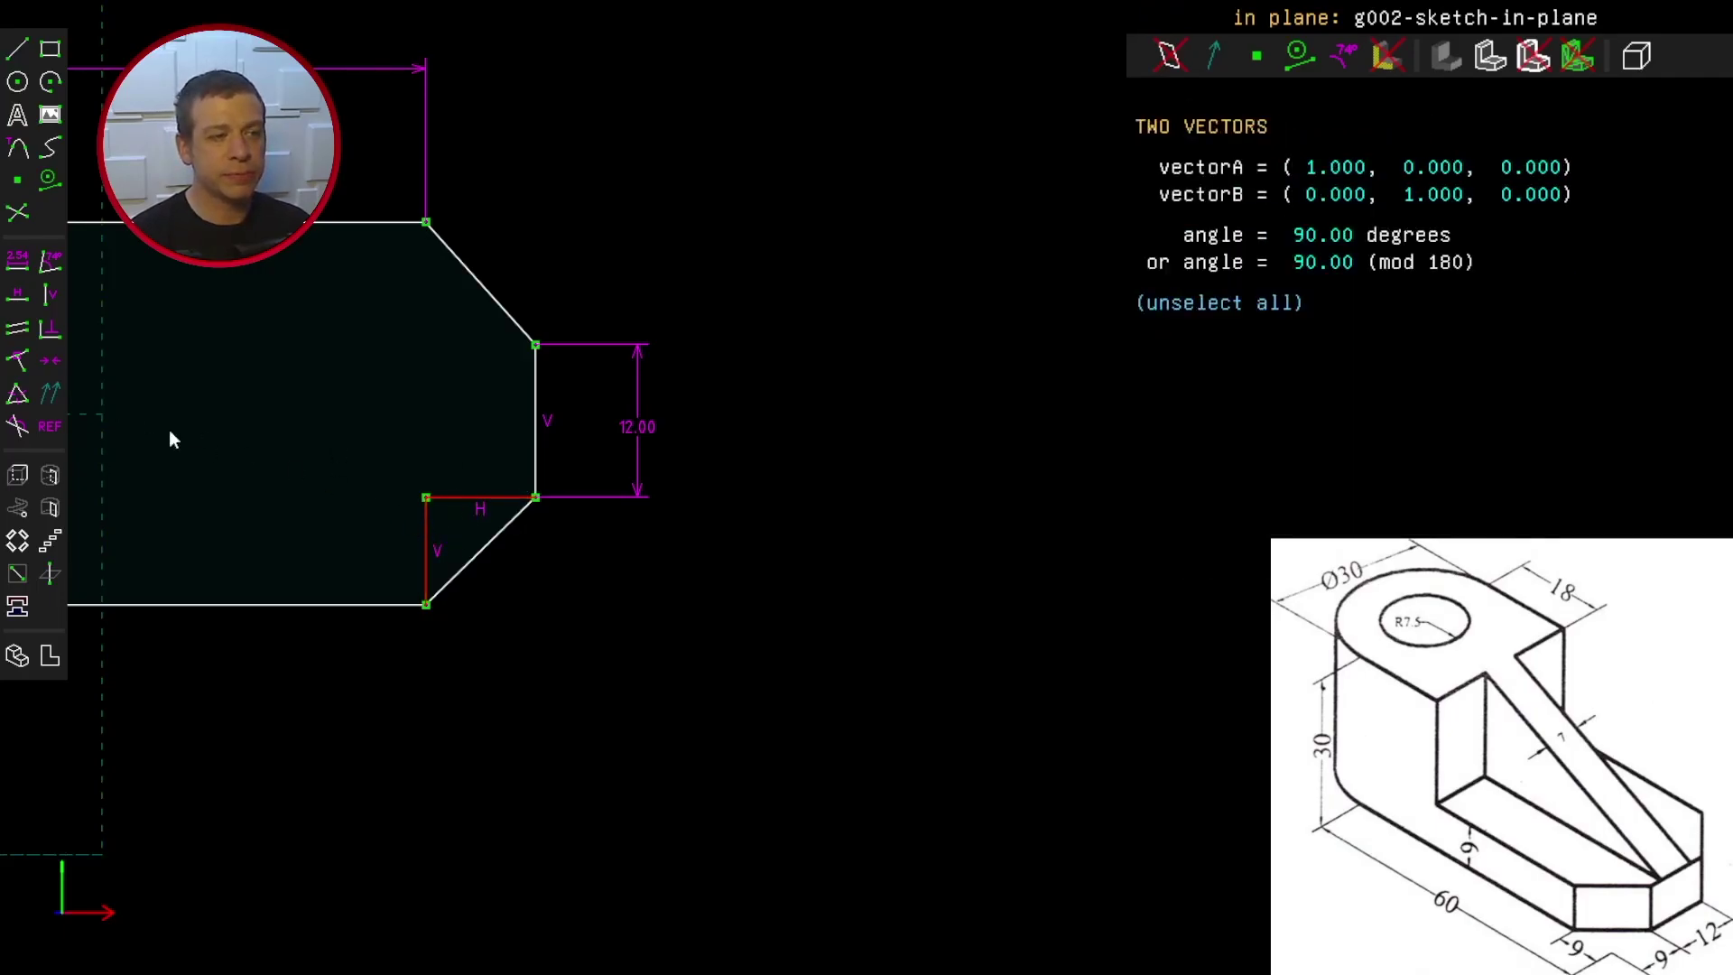
click(19, 392)
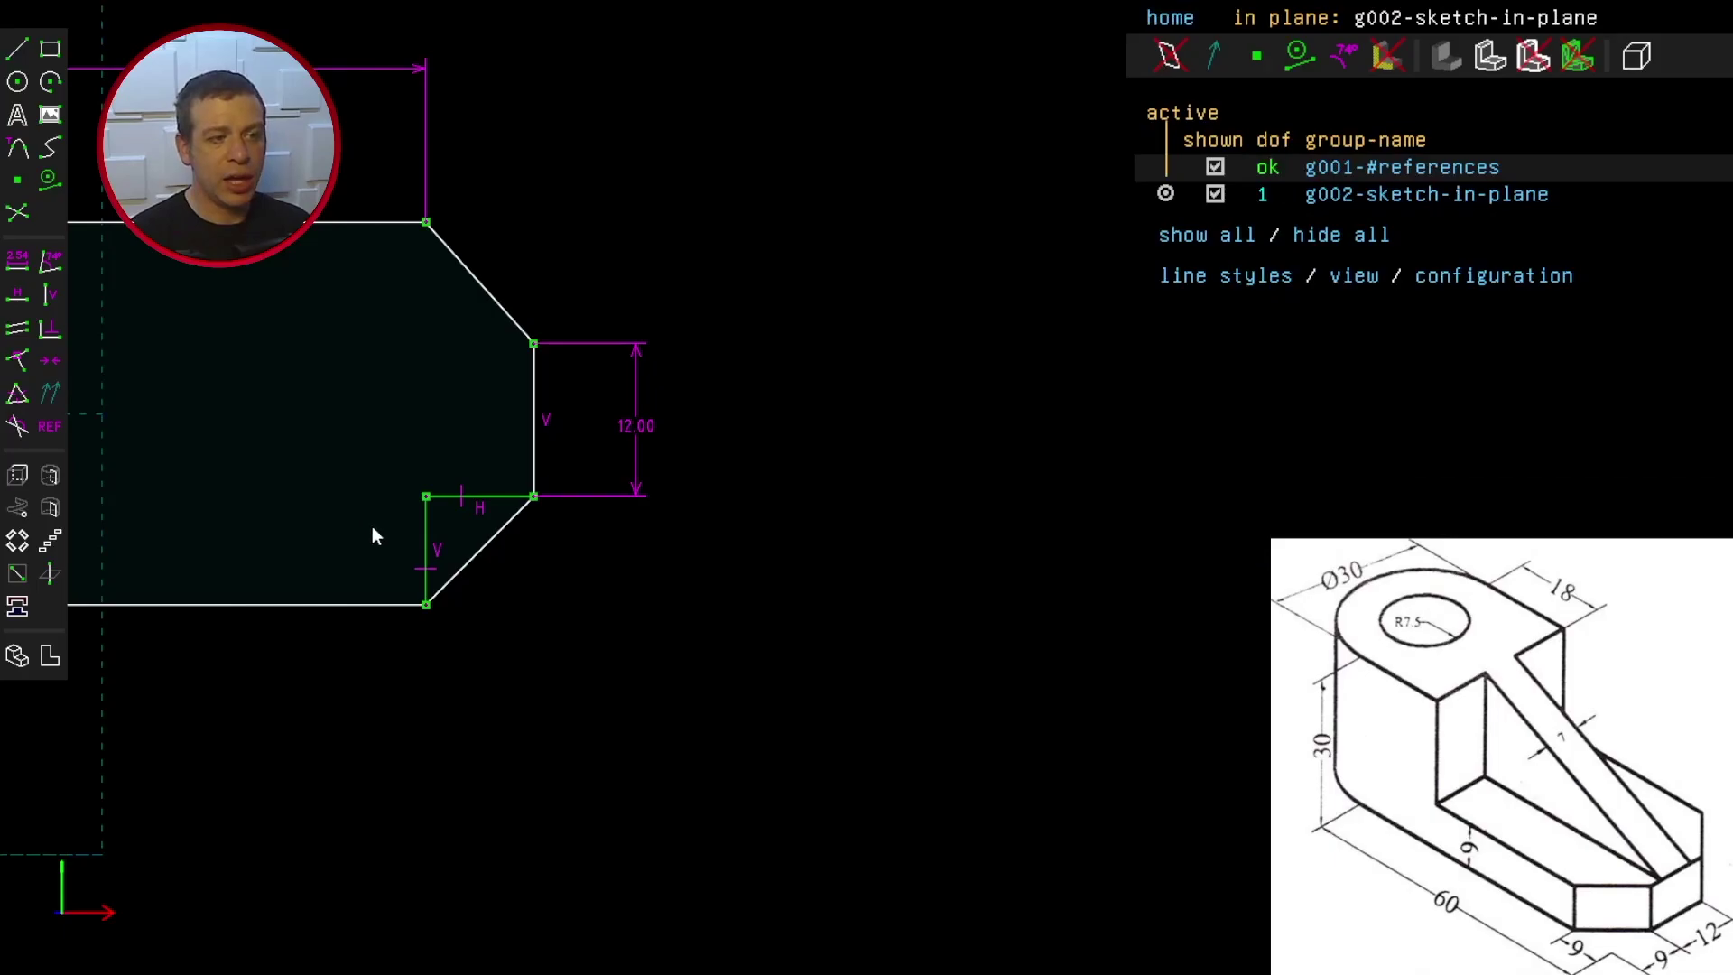
Step: Dimension the vertical helper line to 9.00
click(424, 538)
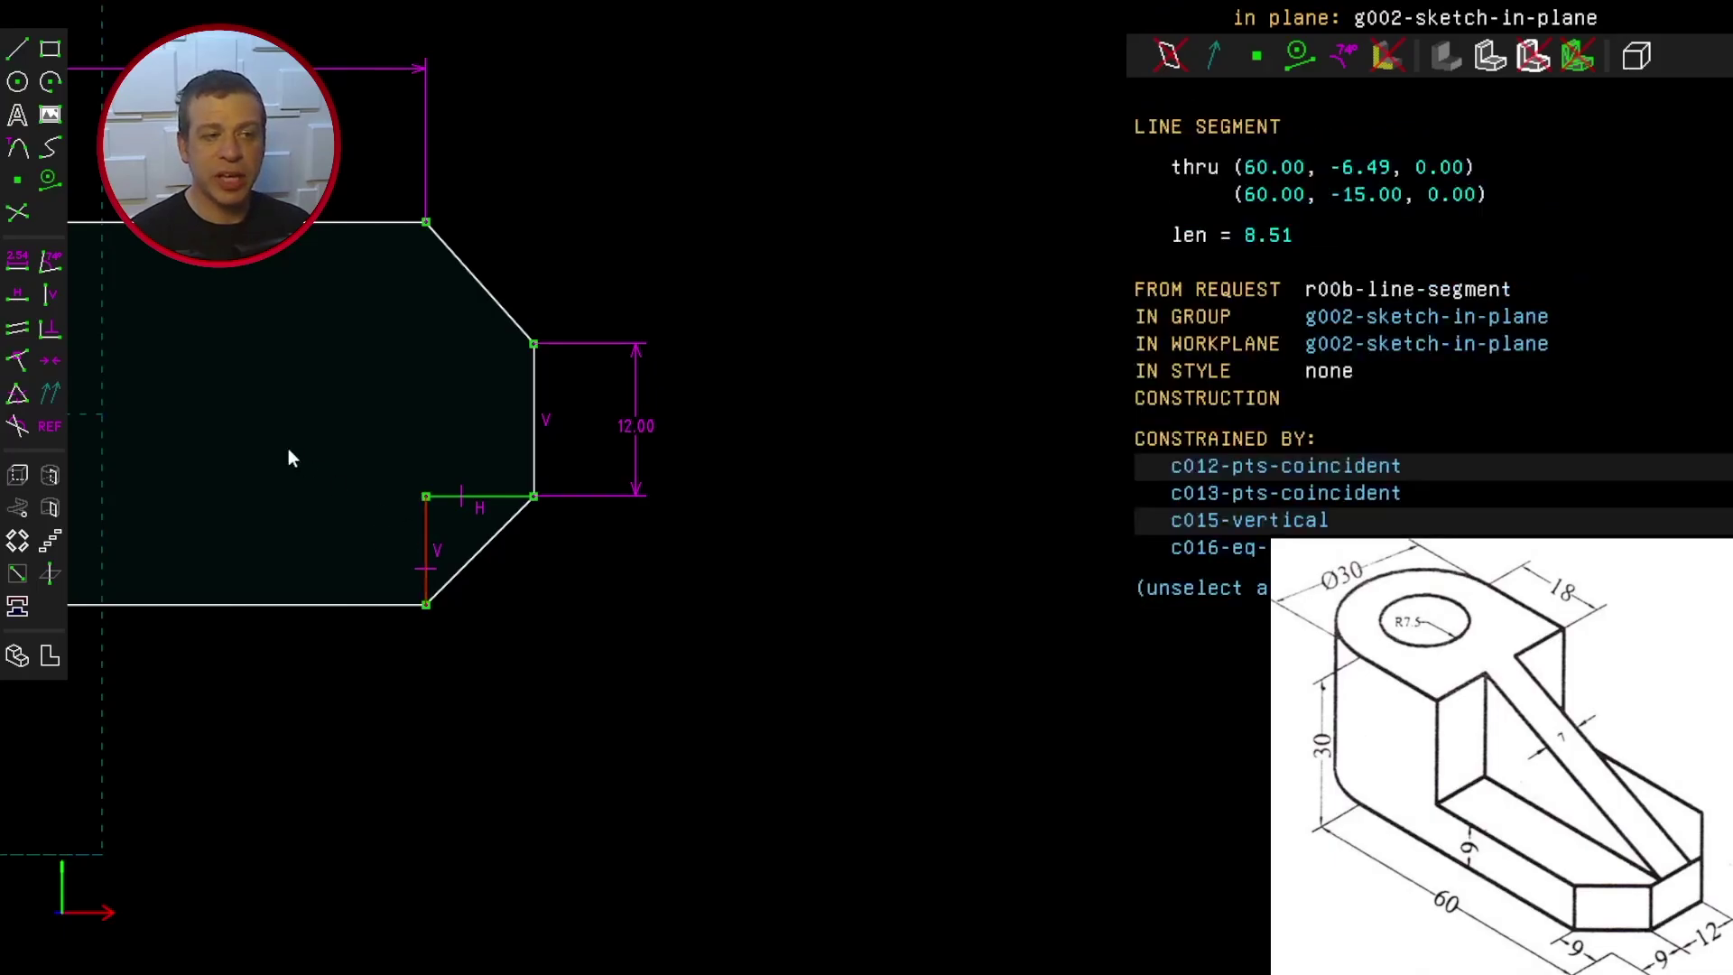
click(20, 262)
text(9)
key(Return)
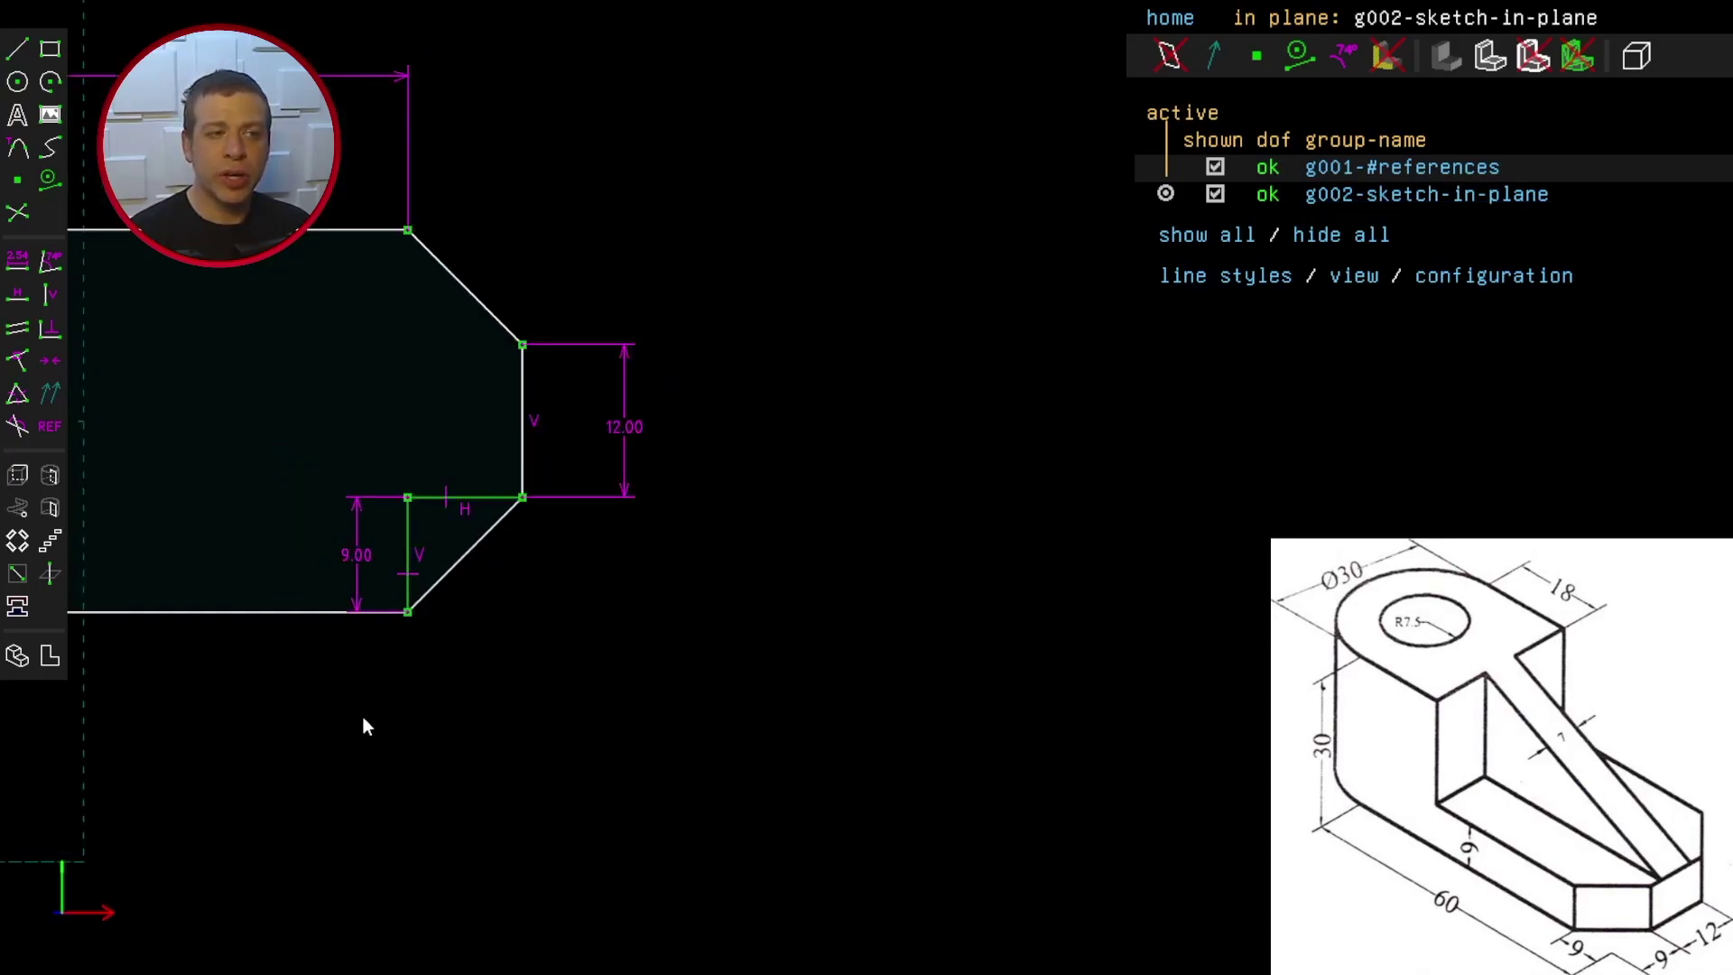
middle_drag(366, 726, 806, 686)
scroll(806, 686, down, 2)
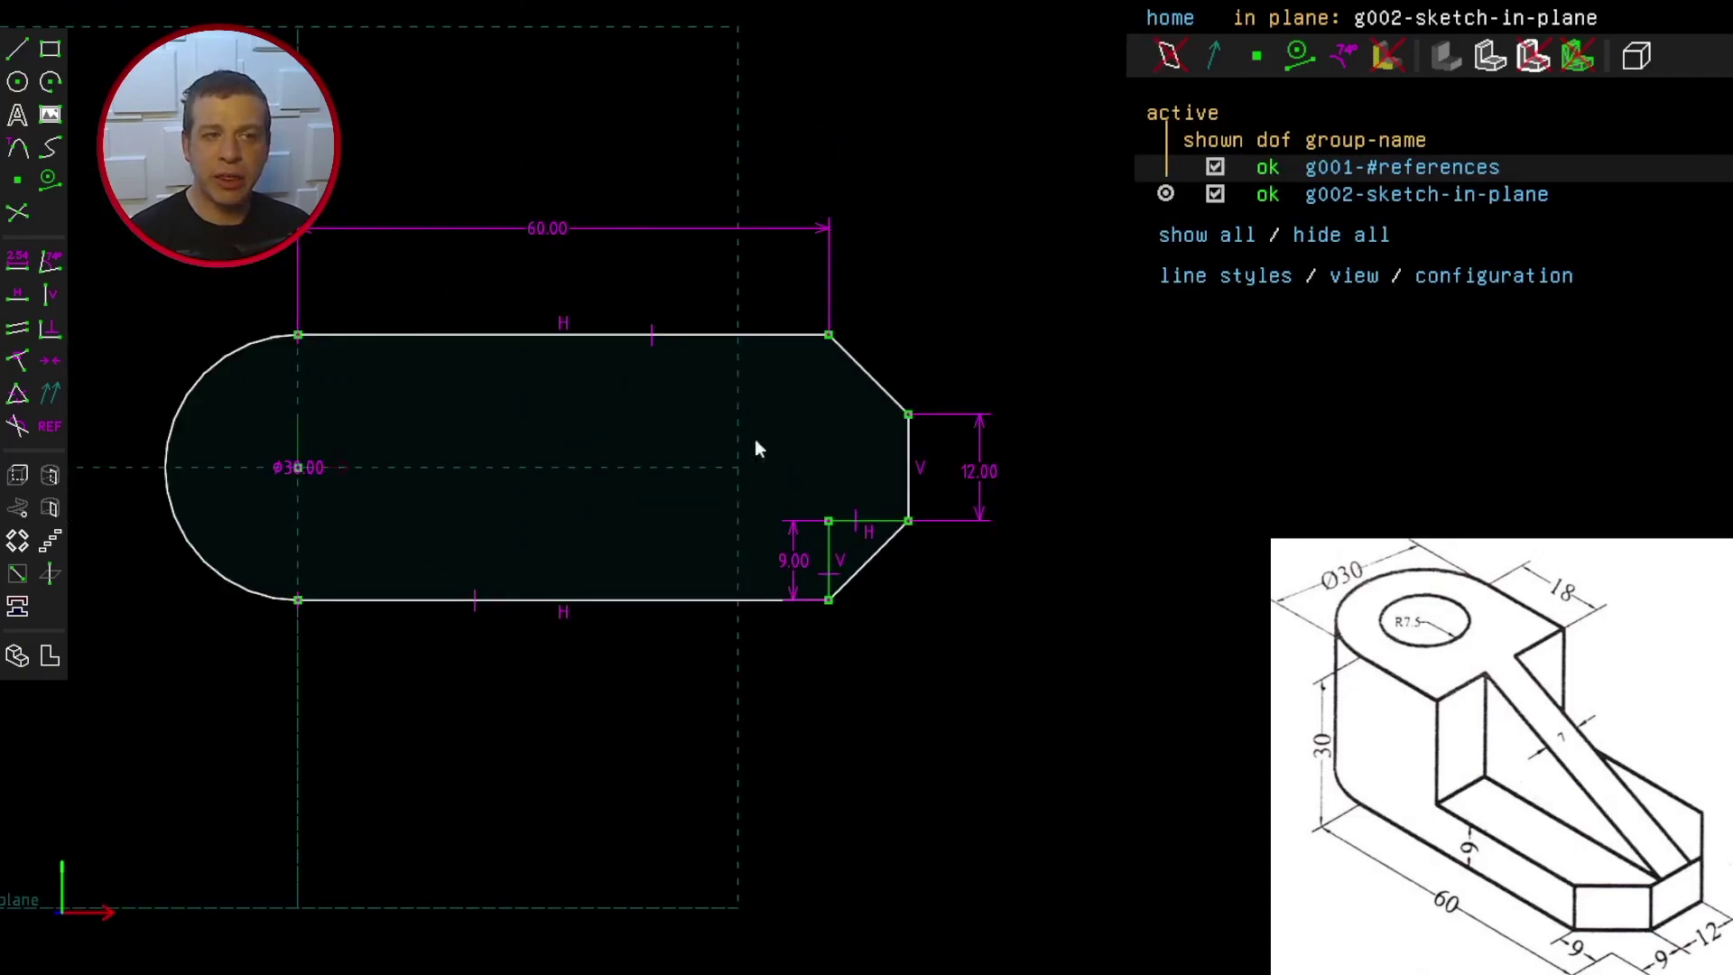
scroll(819, 287, up, 2)
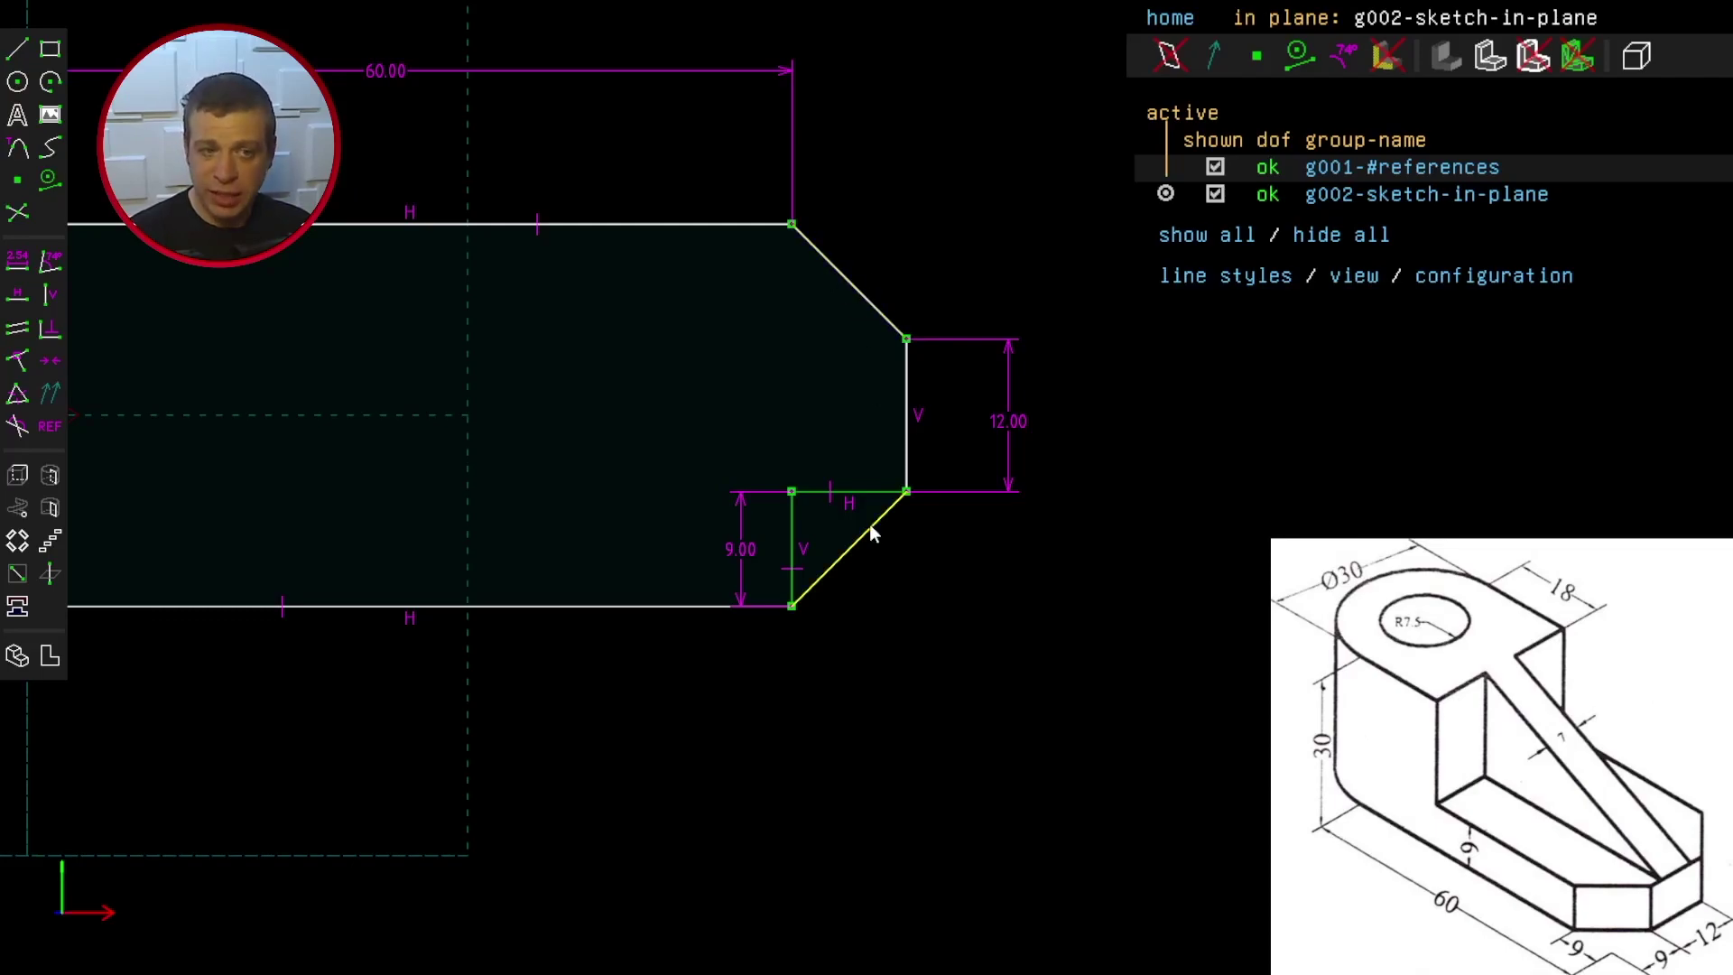
Step: Extrude the profile one-sided to a depth of 30
scroll(747, 658, down, 3)
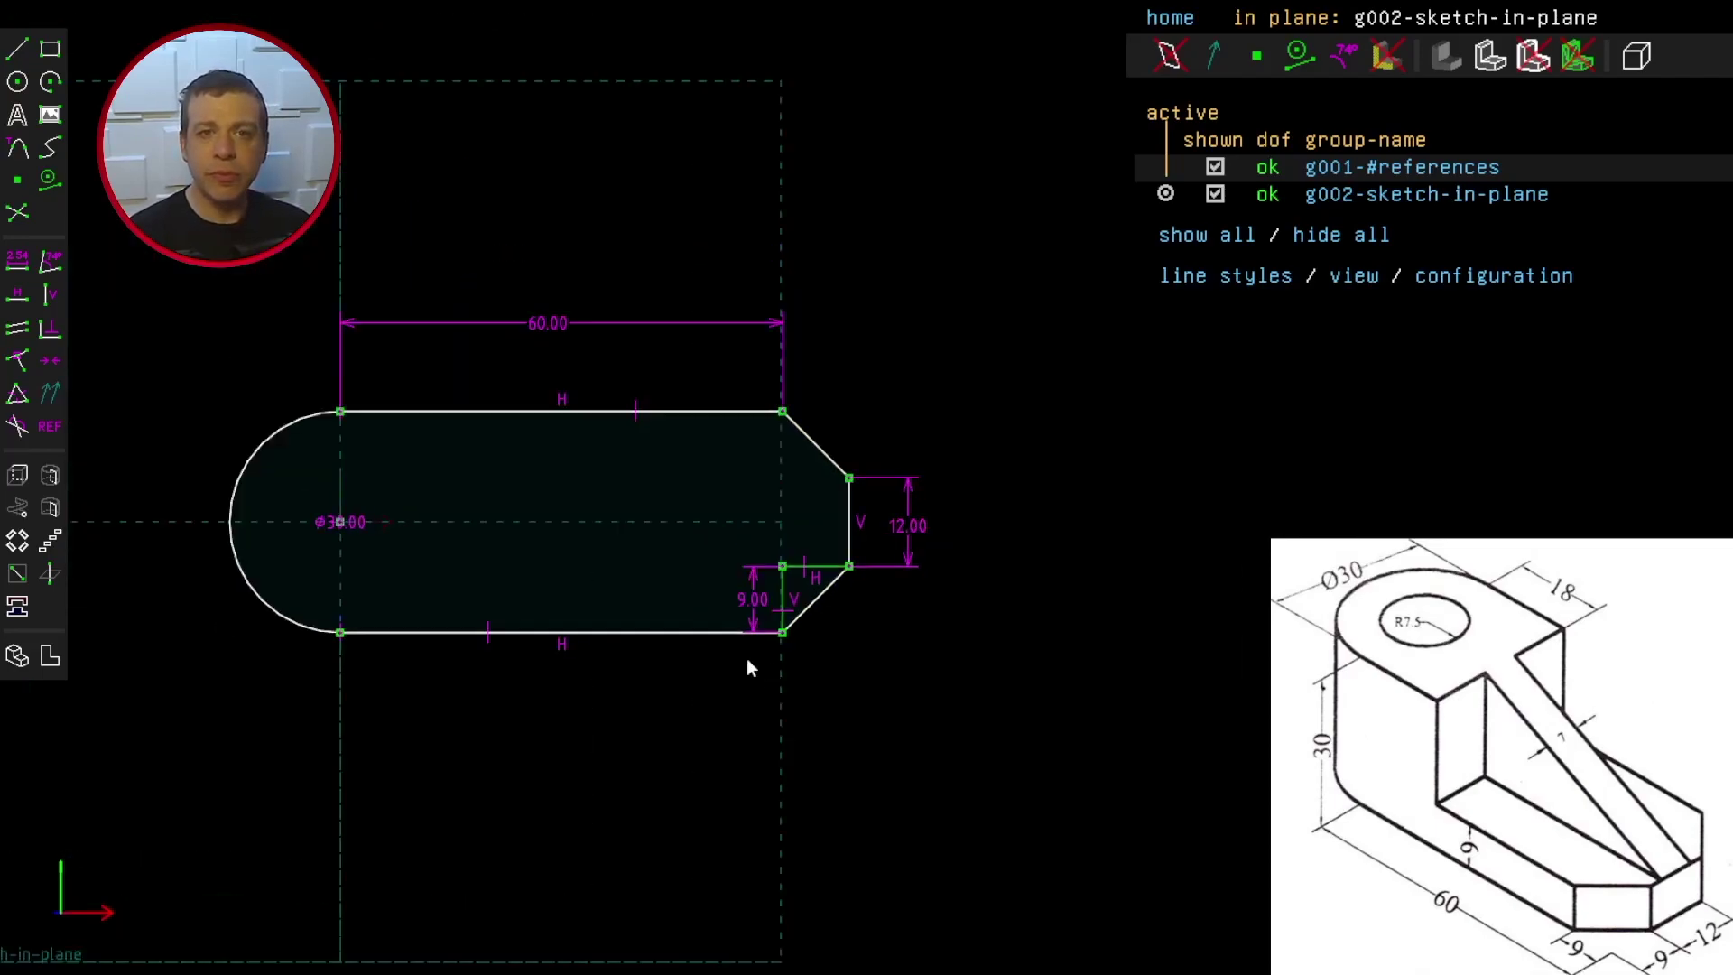
mouse_move(463, 818)
right_down()
mouse_move(514, 766)
mouse_move(455, 692)
right_up()
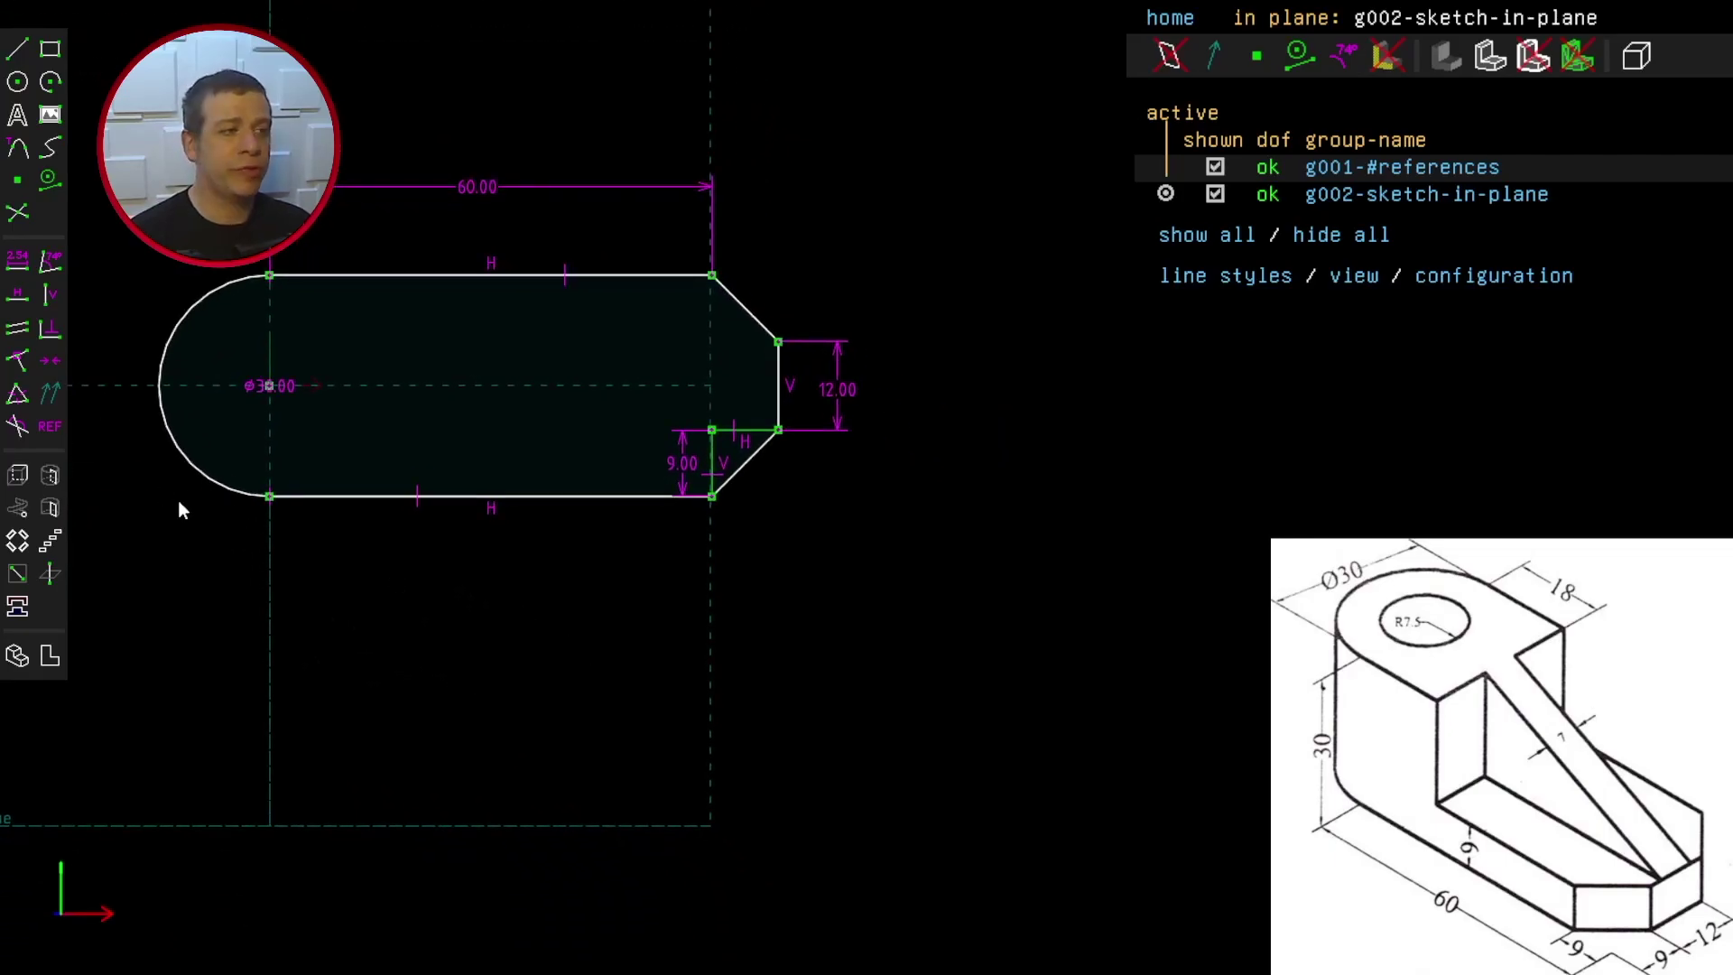
click(18, 476)
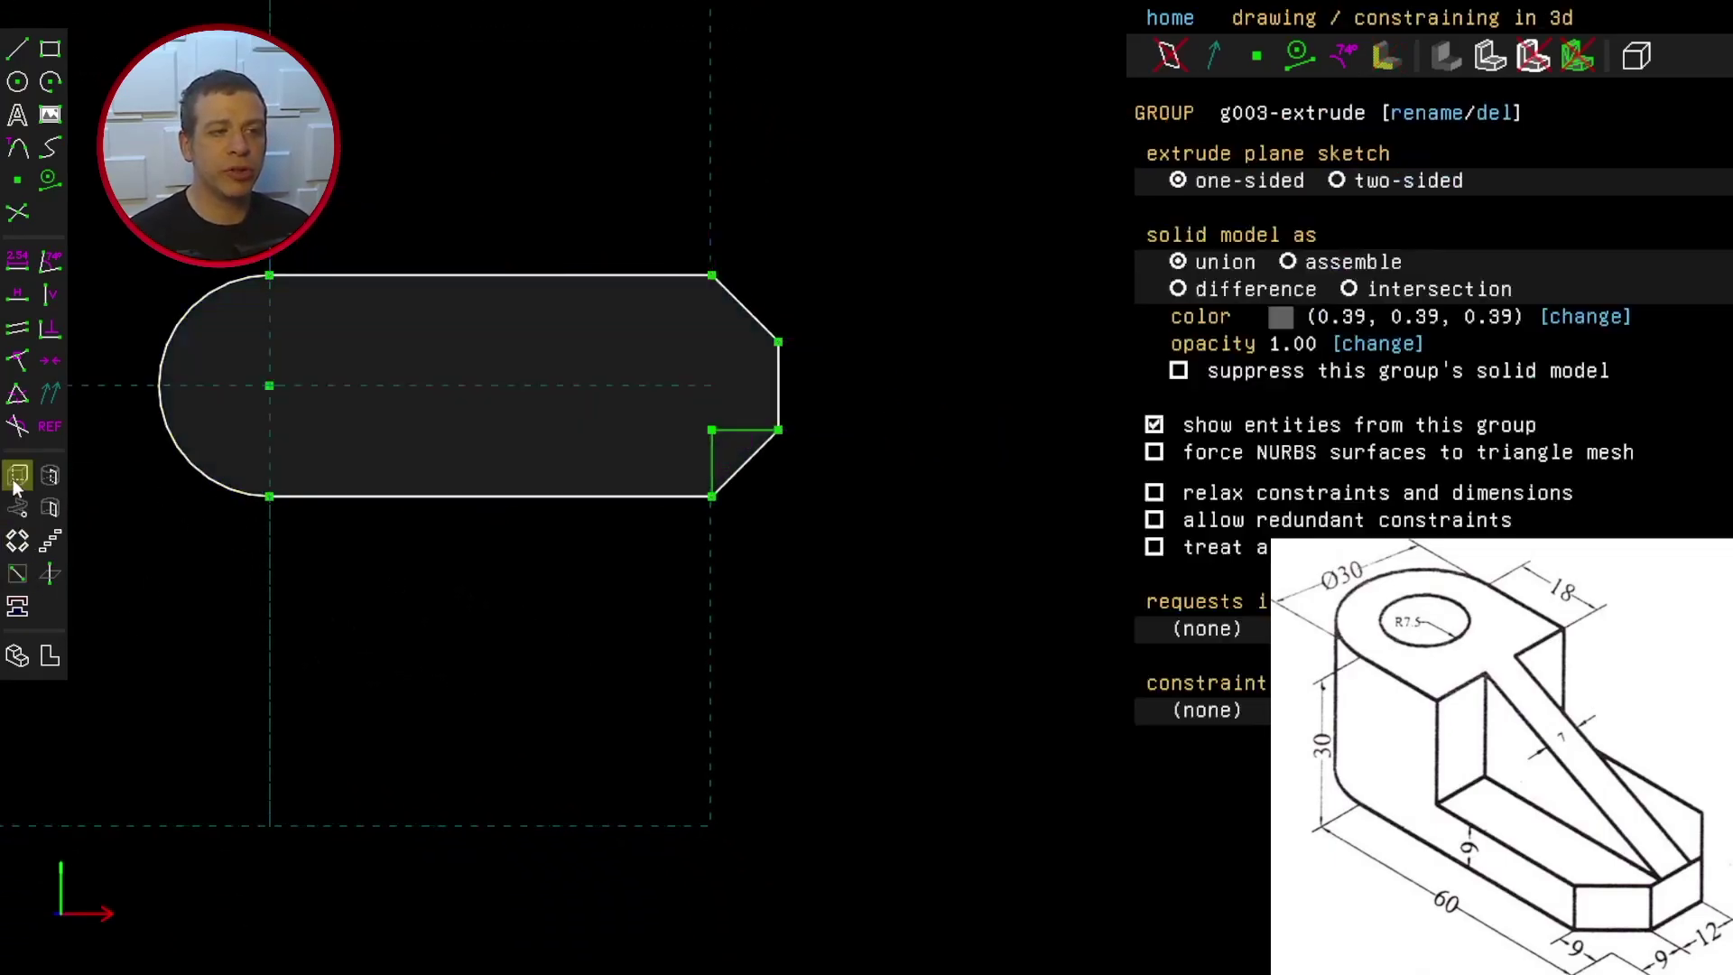
middle_drag(397, 607, 623, 480)
click(626, 493)
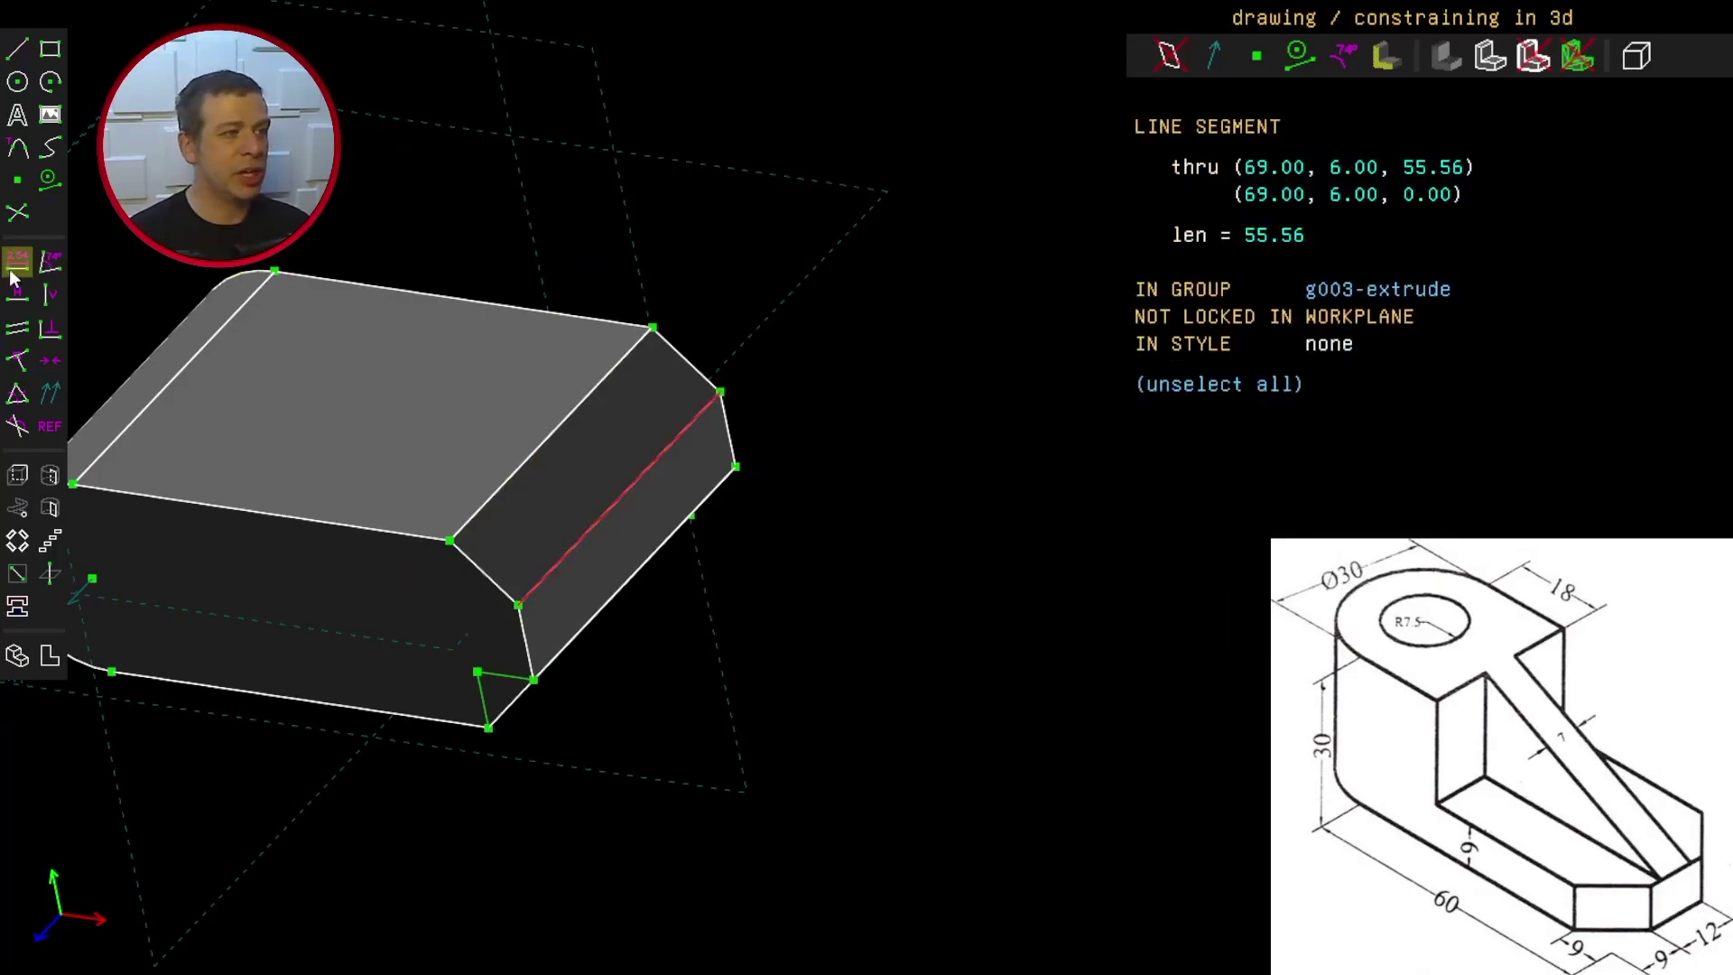
text(d30)
key(Return)
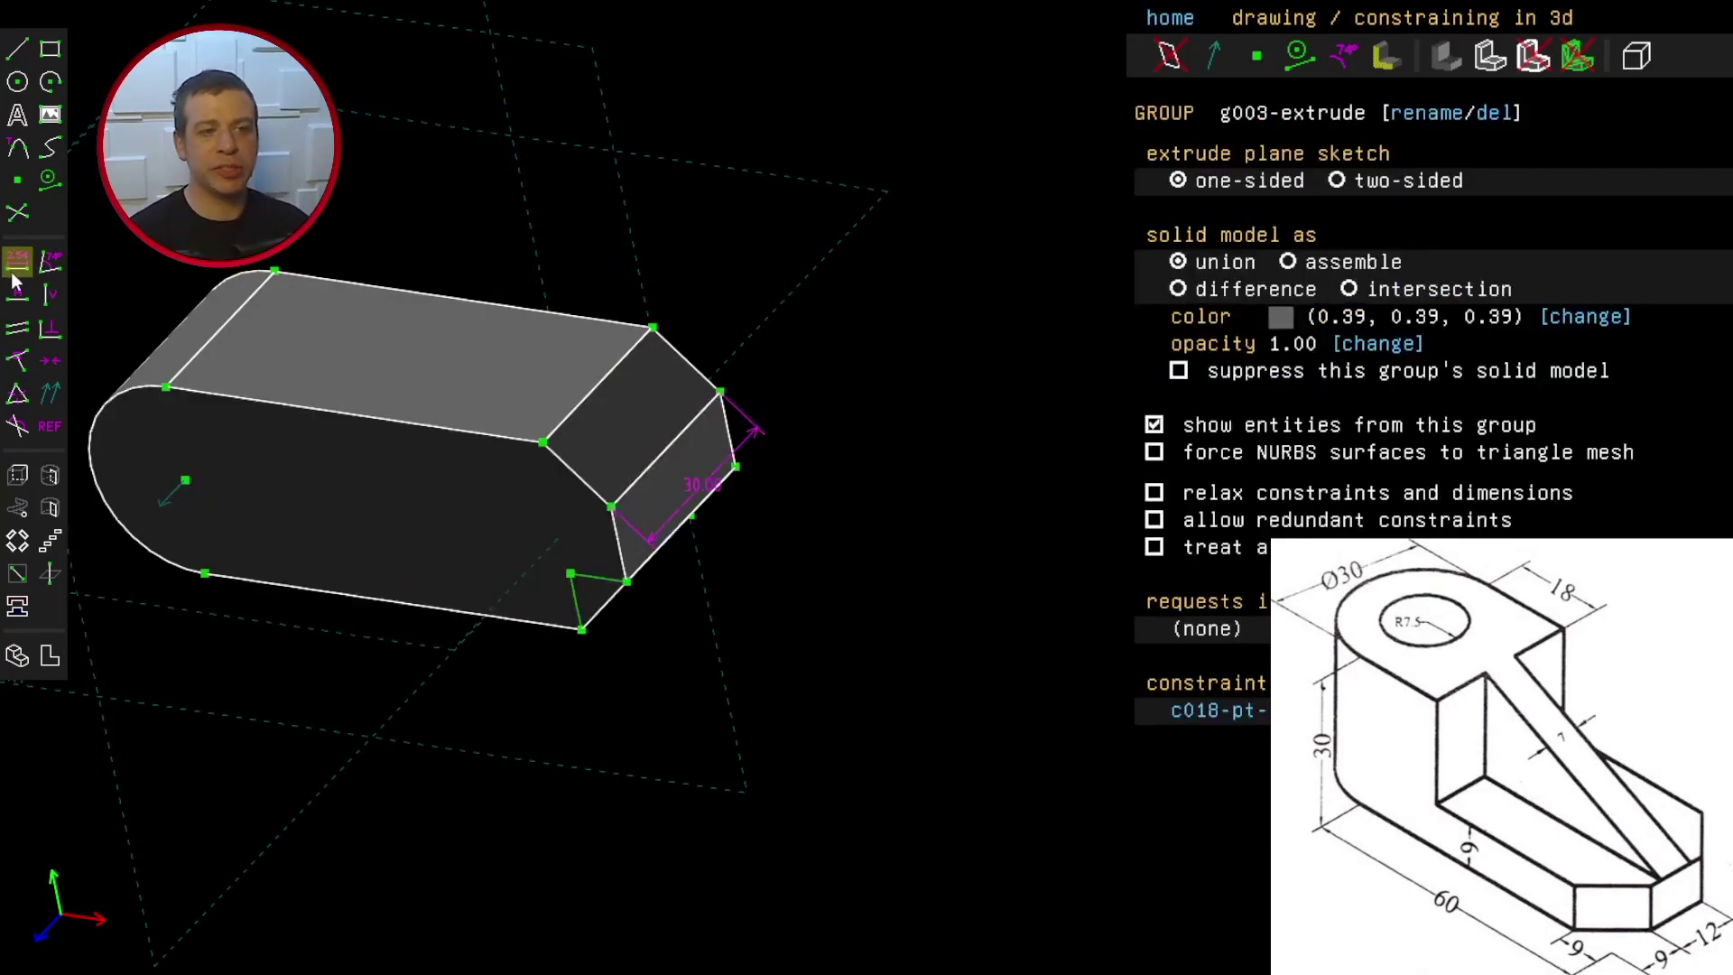
middle_drag(322, 734, 468, 641)
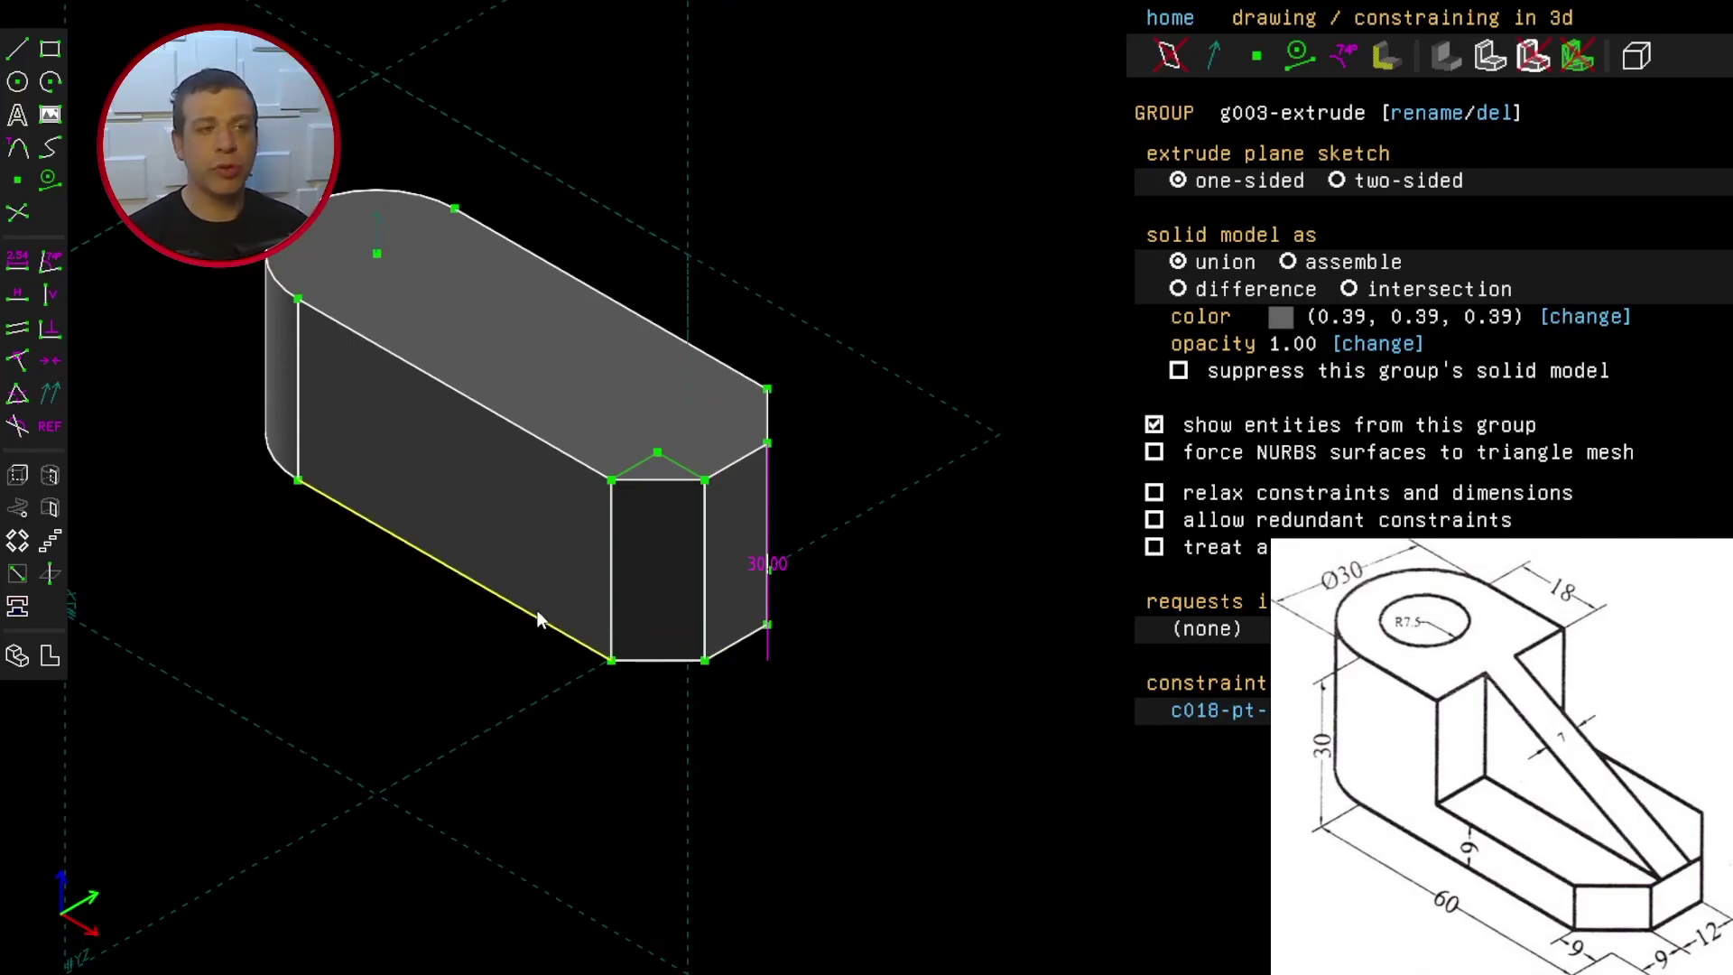
Step: Create a new sketch in a workplane through the point on the solid's top face
click(377, 253)
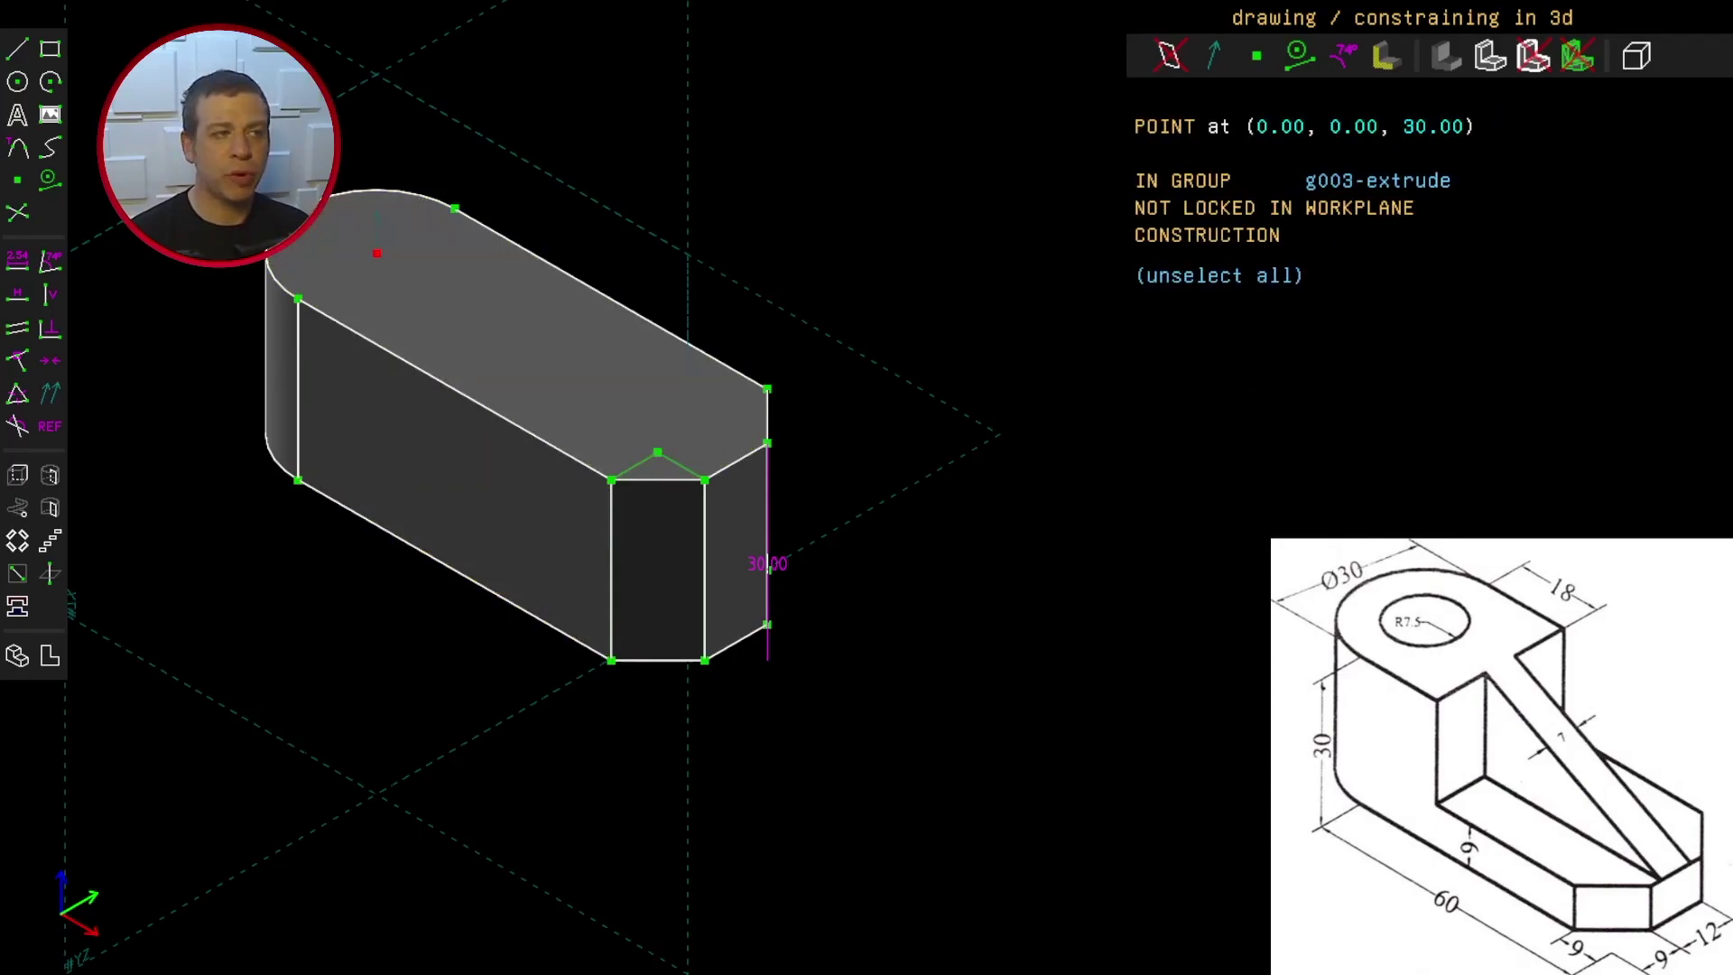
click(17, 574)
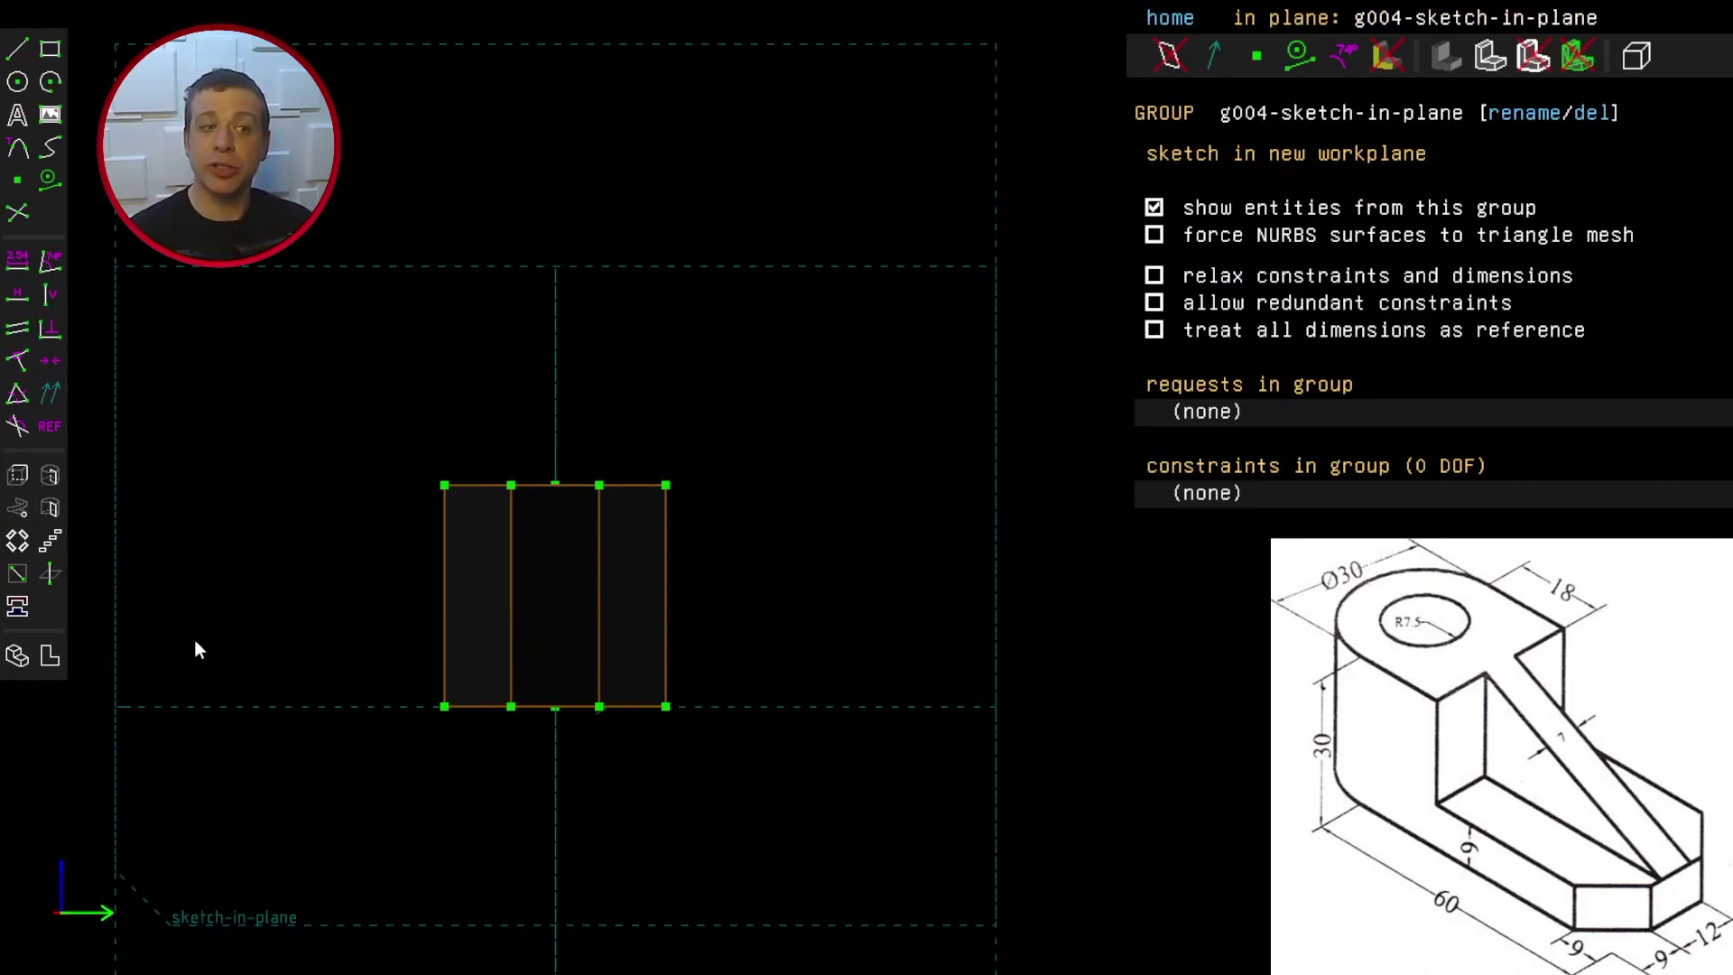
mouse_move(318, 615)
right_down()
mouse_move(174, 518)
mouse_move(185, 500)
mouse_move(765, 429)
right_up()
mouse_move(765, 430)
middle_down()
mouse_move(741, 490)
mouse_move(839, 762)
mouse_move(753, 797)
mouse_move(655, 582)
middle_up()
mouse_move(858, 740)
middle_down()
mouse_move(885, 692)
mouse_move(859, 704)
middle_up()
right_drag(858, 704, 719, 566)
middle_drag(720, 568, 733, 587)
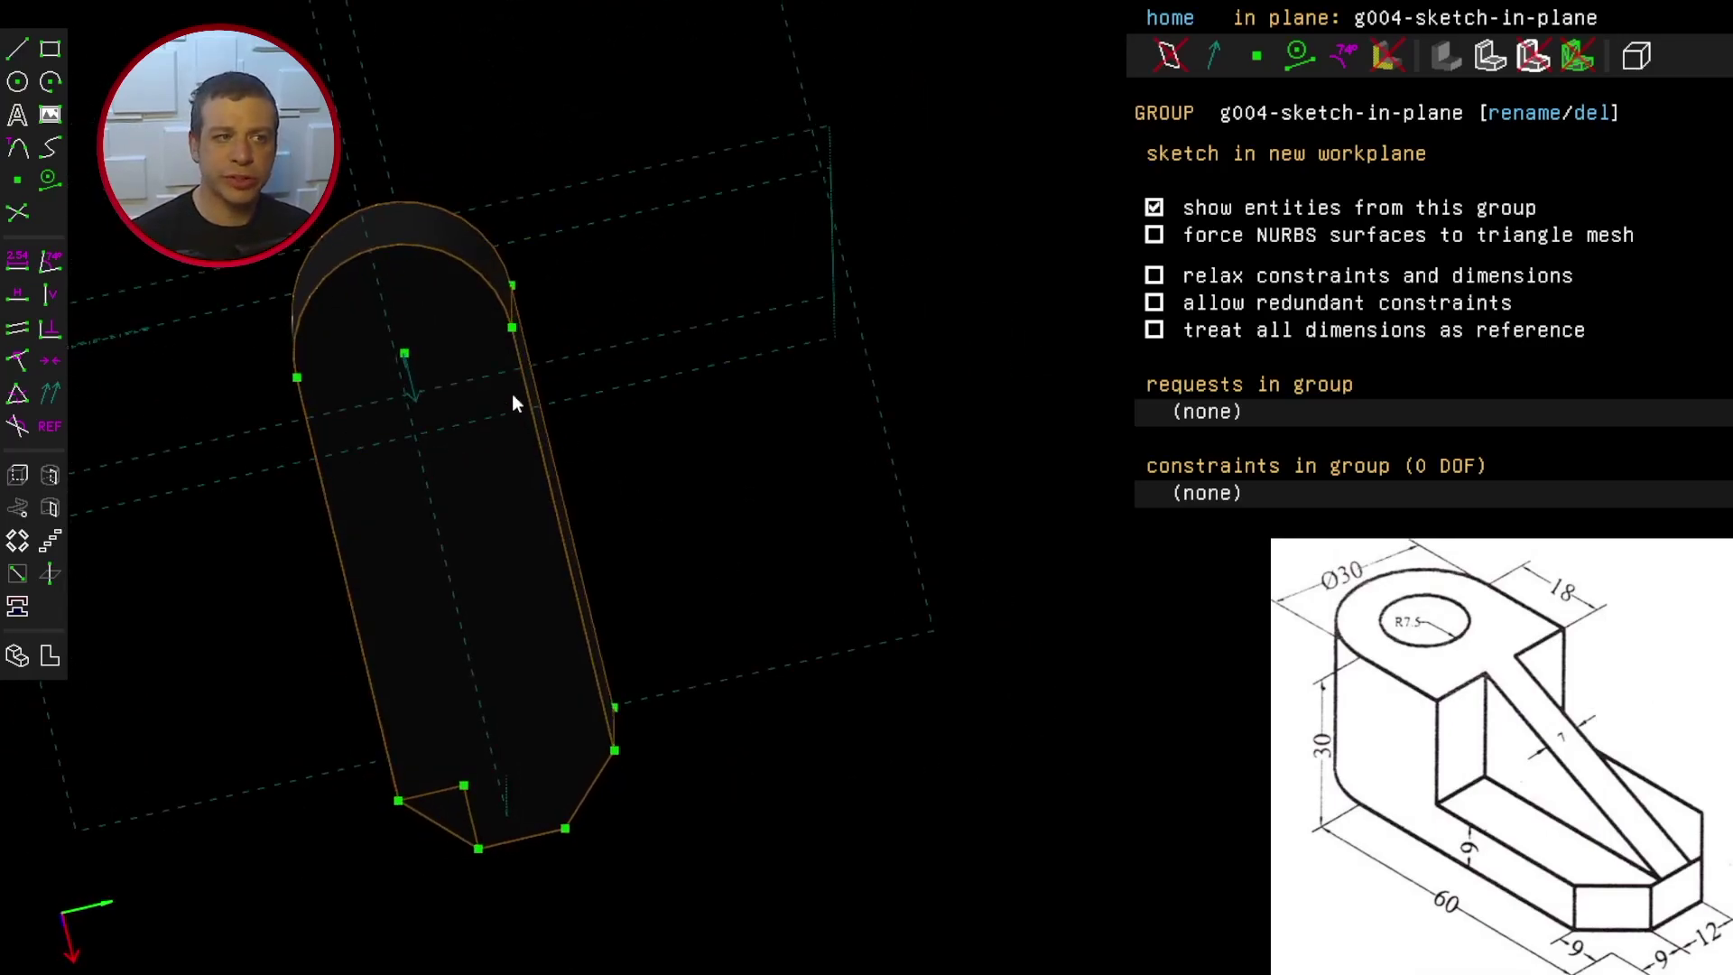
click(406, 352)
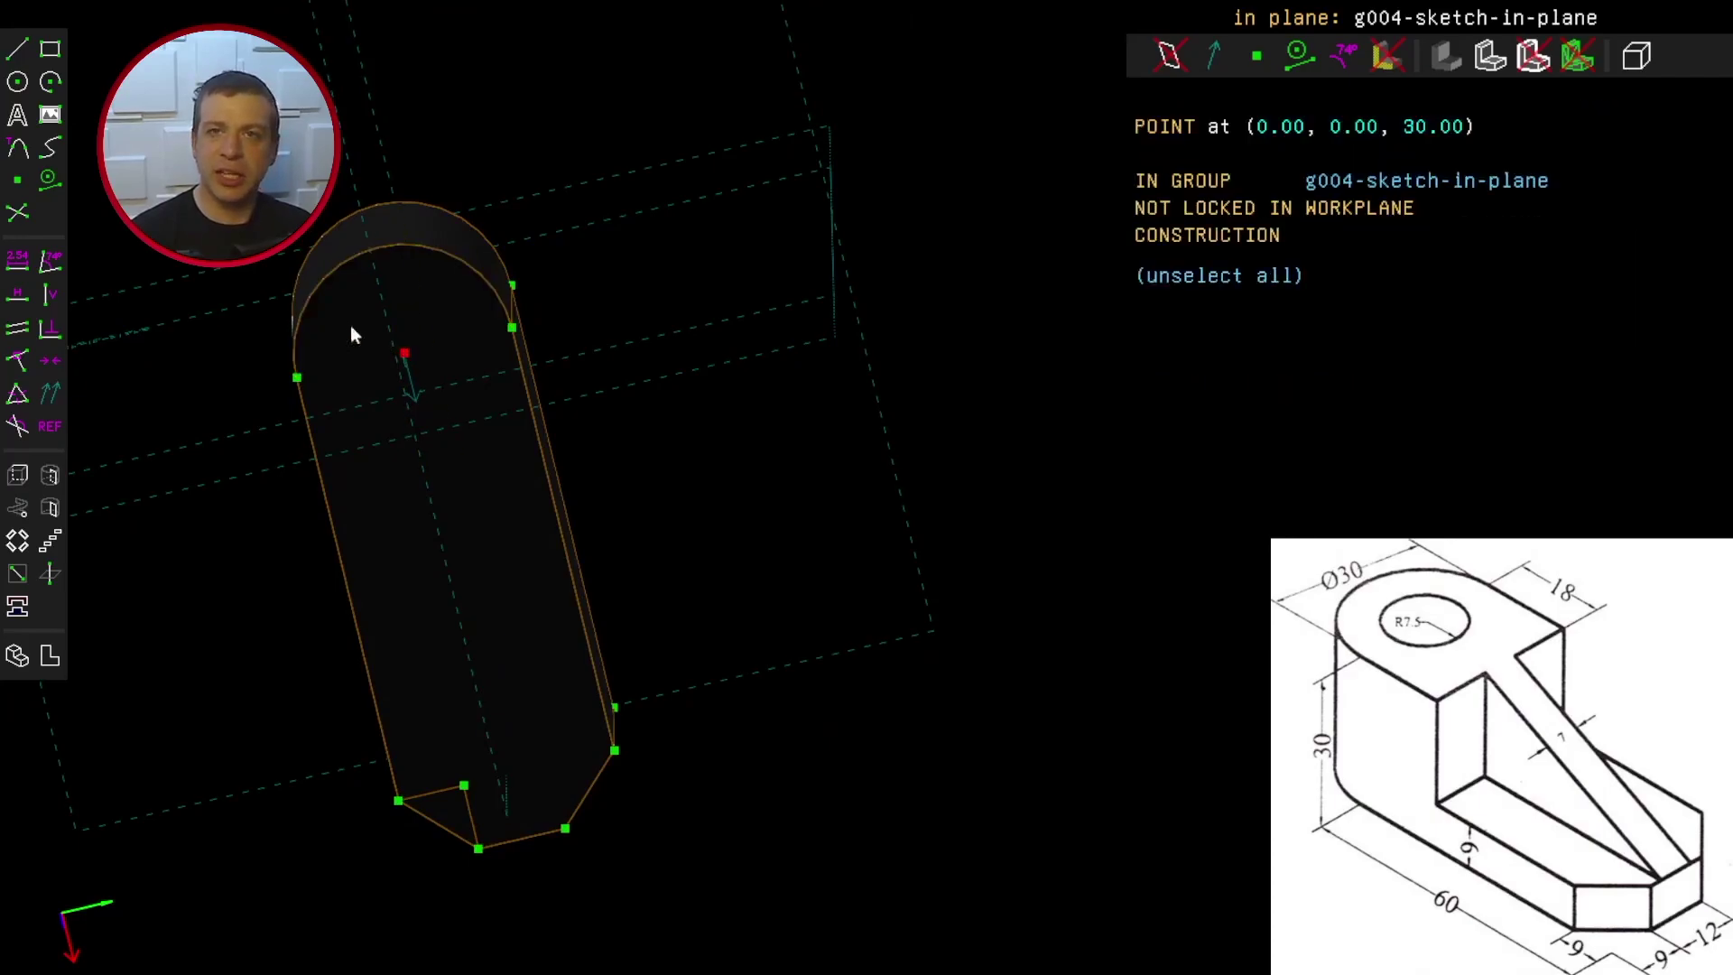
click(28, 570)
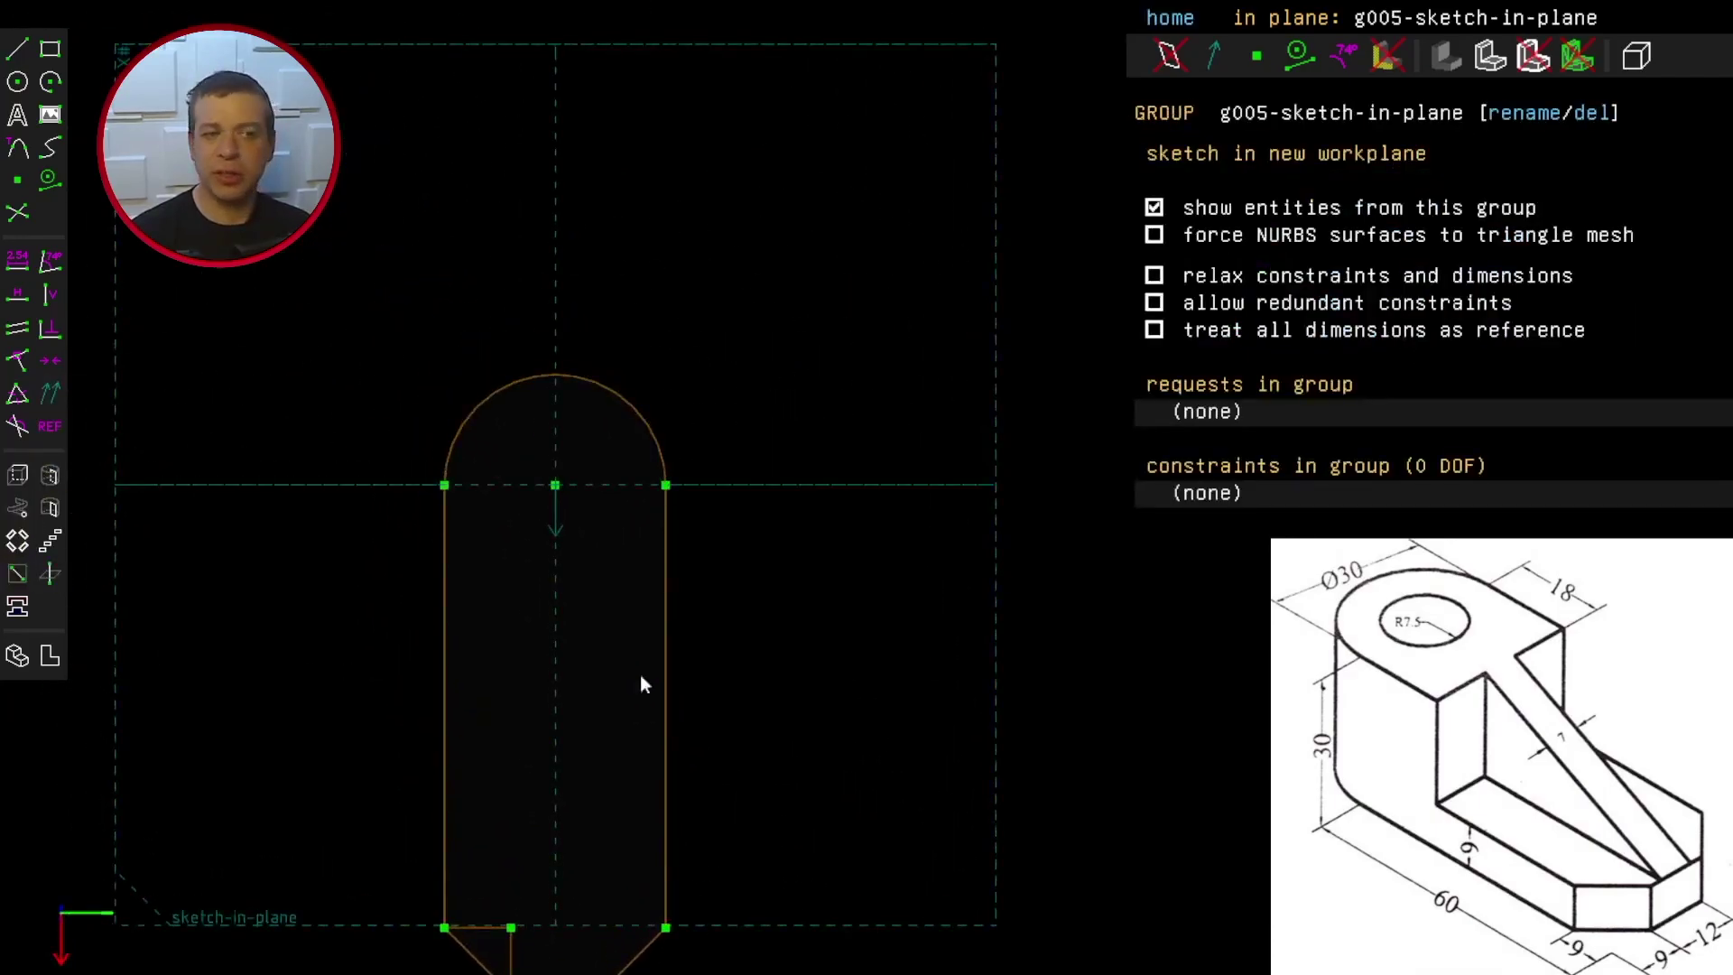
Step: Draw a Ø15 circle centred on the rounded end's arc centre
mouse_move(722, 731)
right_down()
mouse_move(574, 523)
mouse_move(570, 547)
right_up()
click(17, 84)
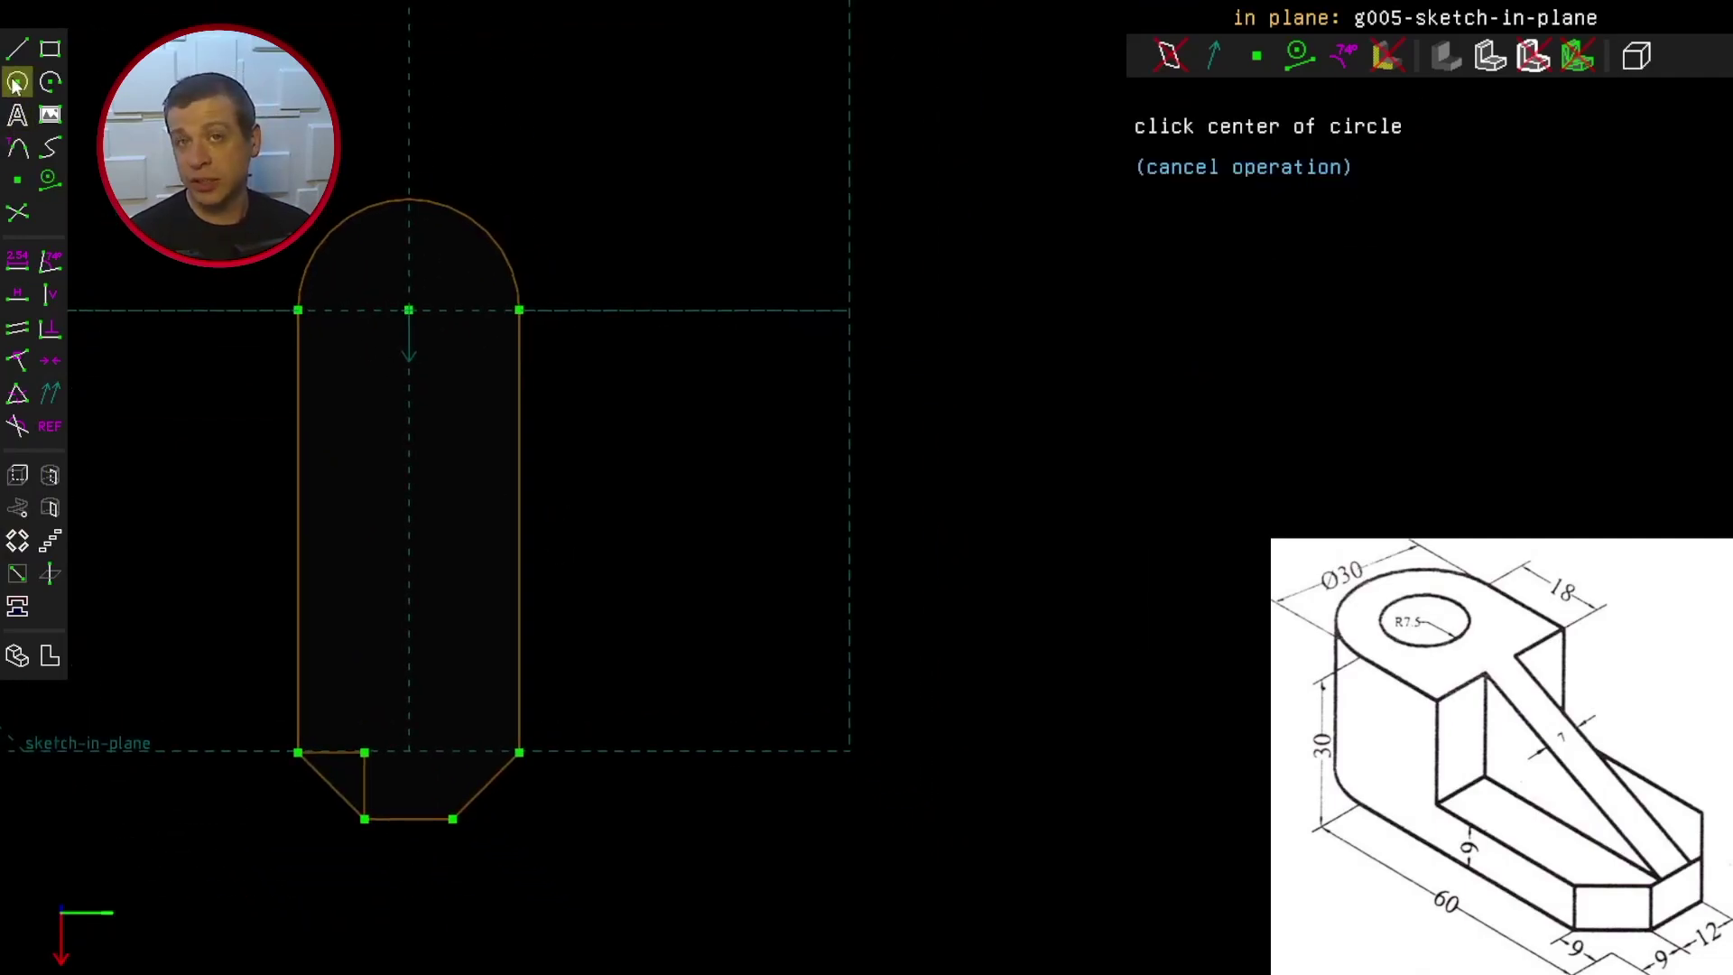
click(409, 311)
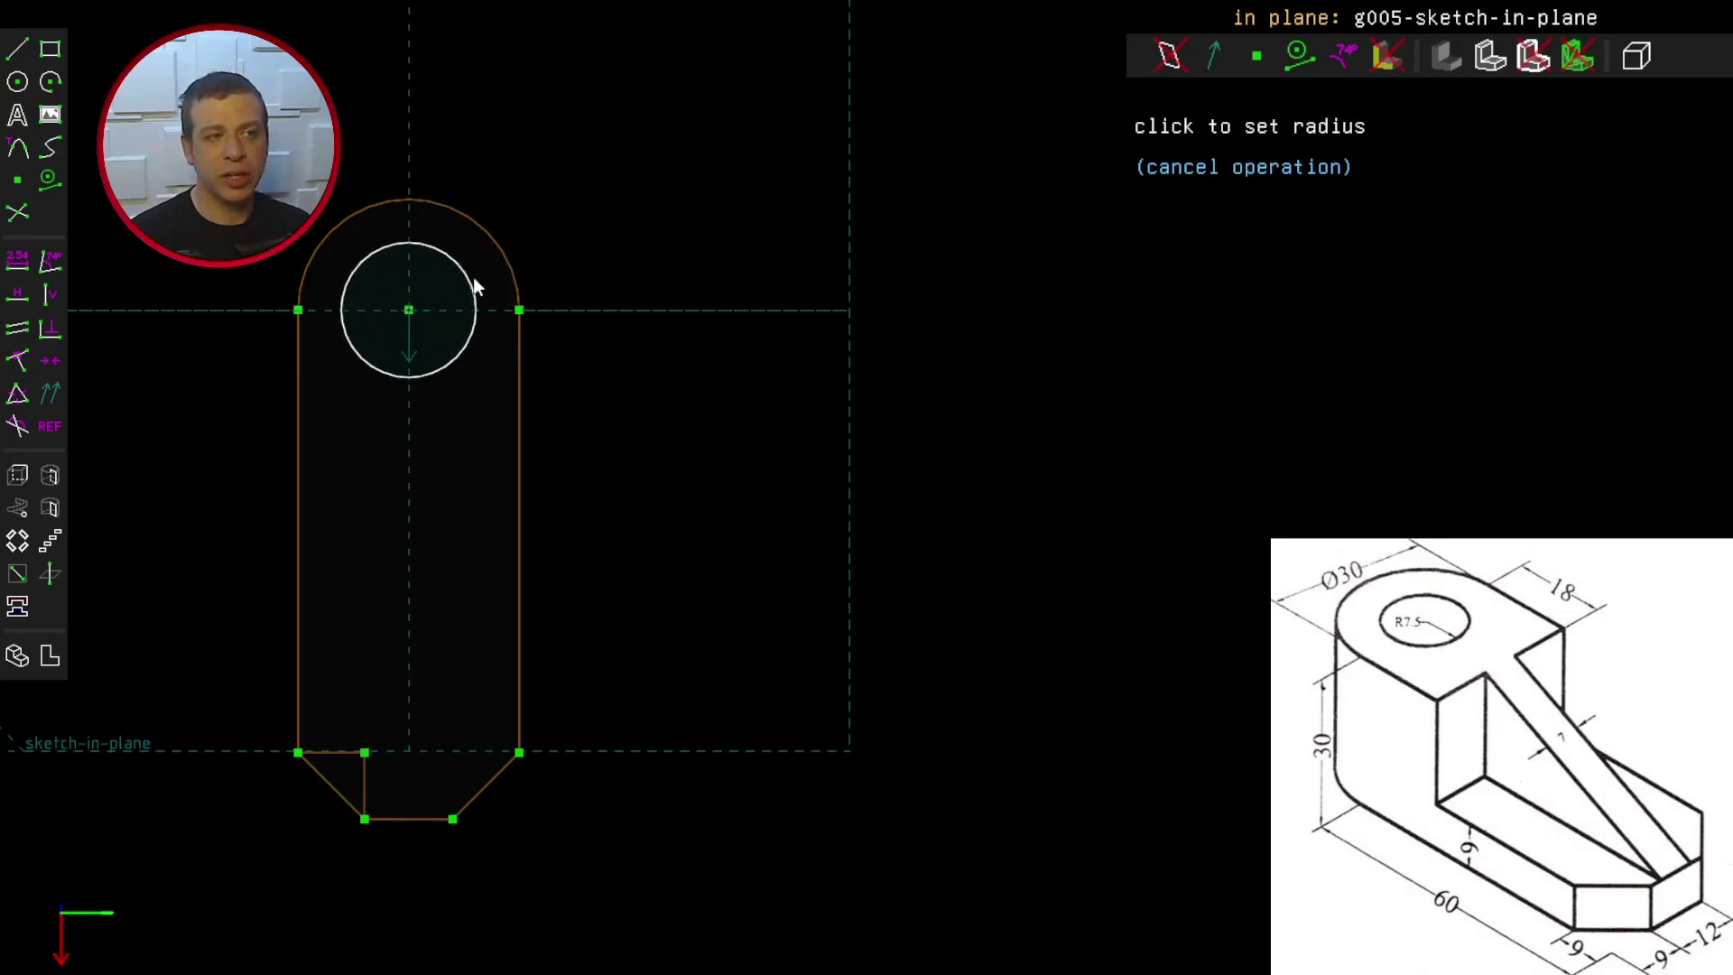
click(473, 278)
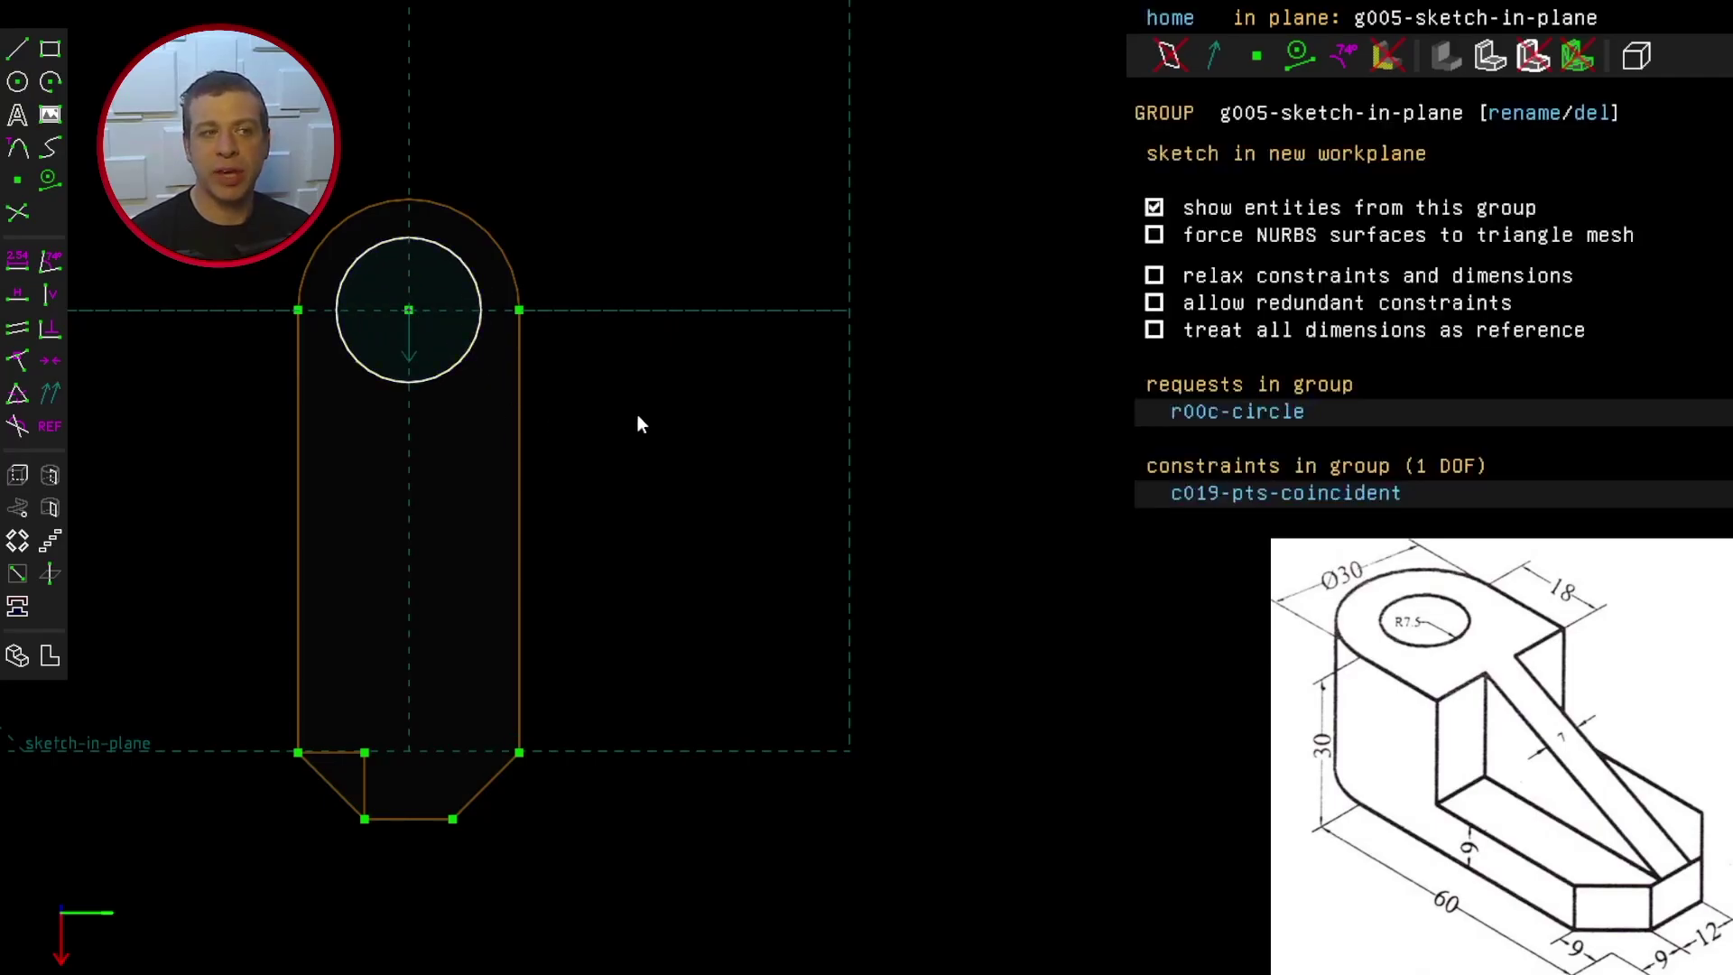
click(462, 269)
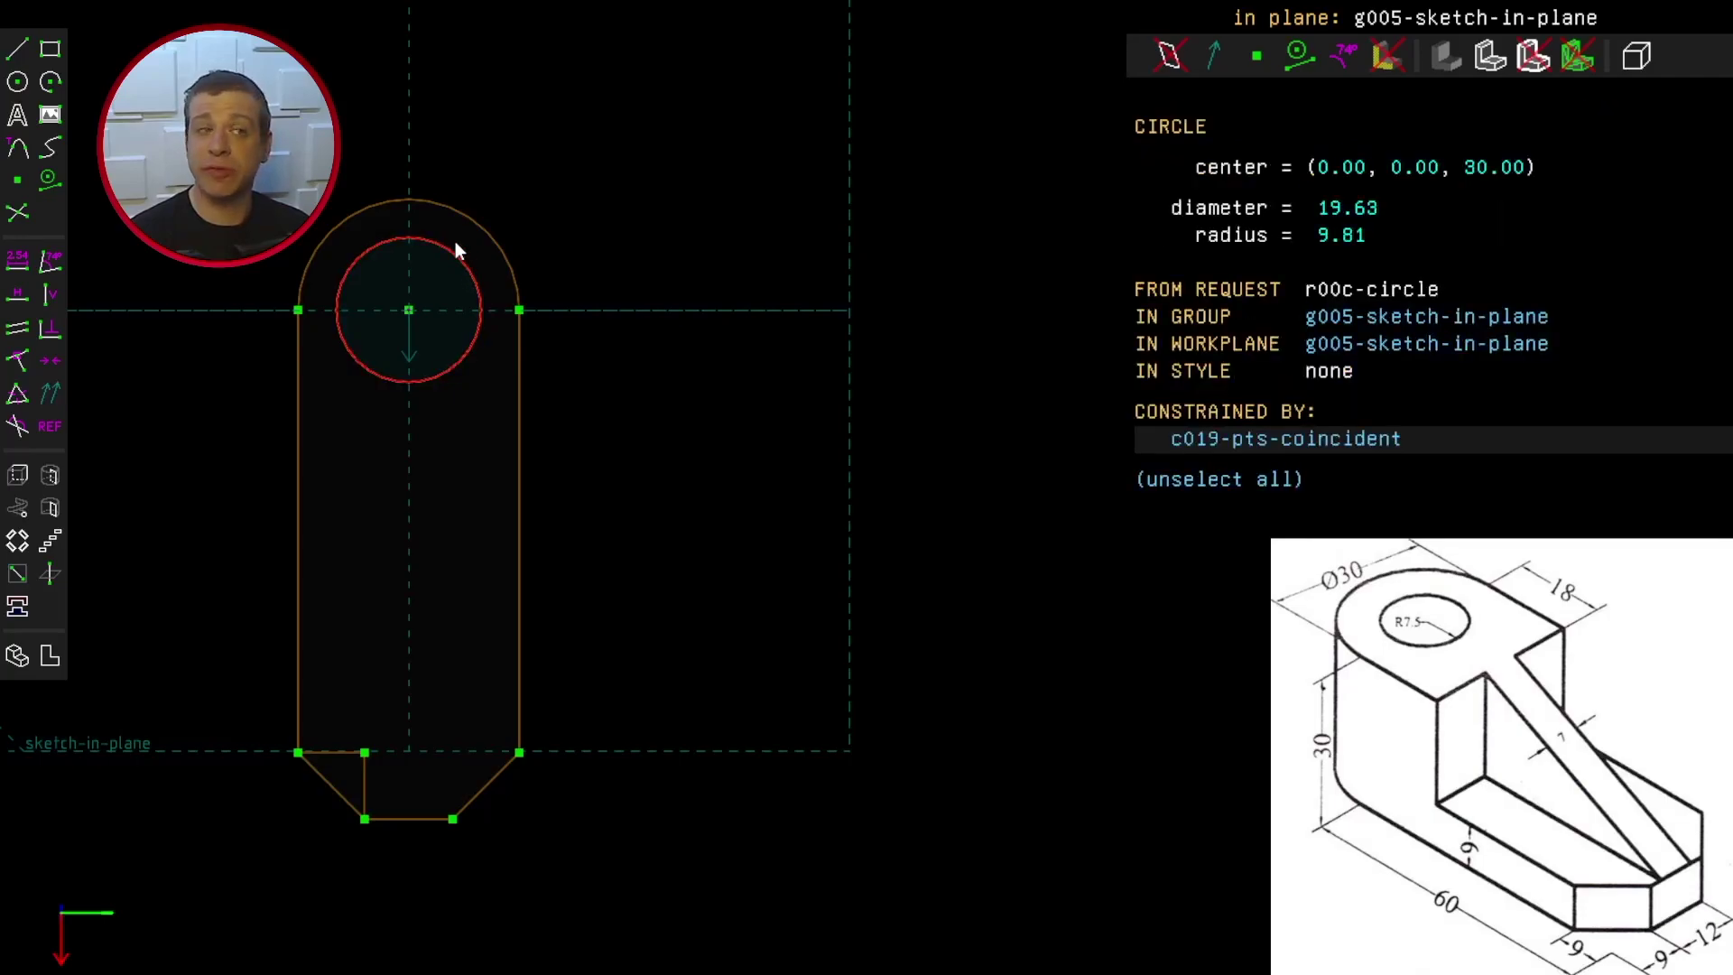
click(9, 268)
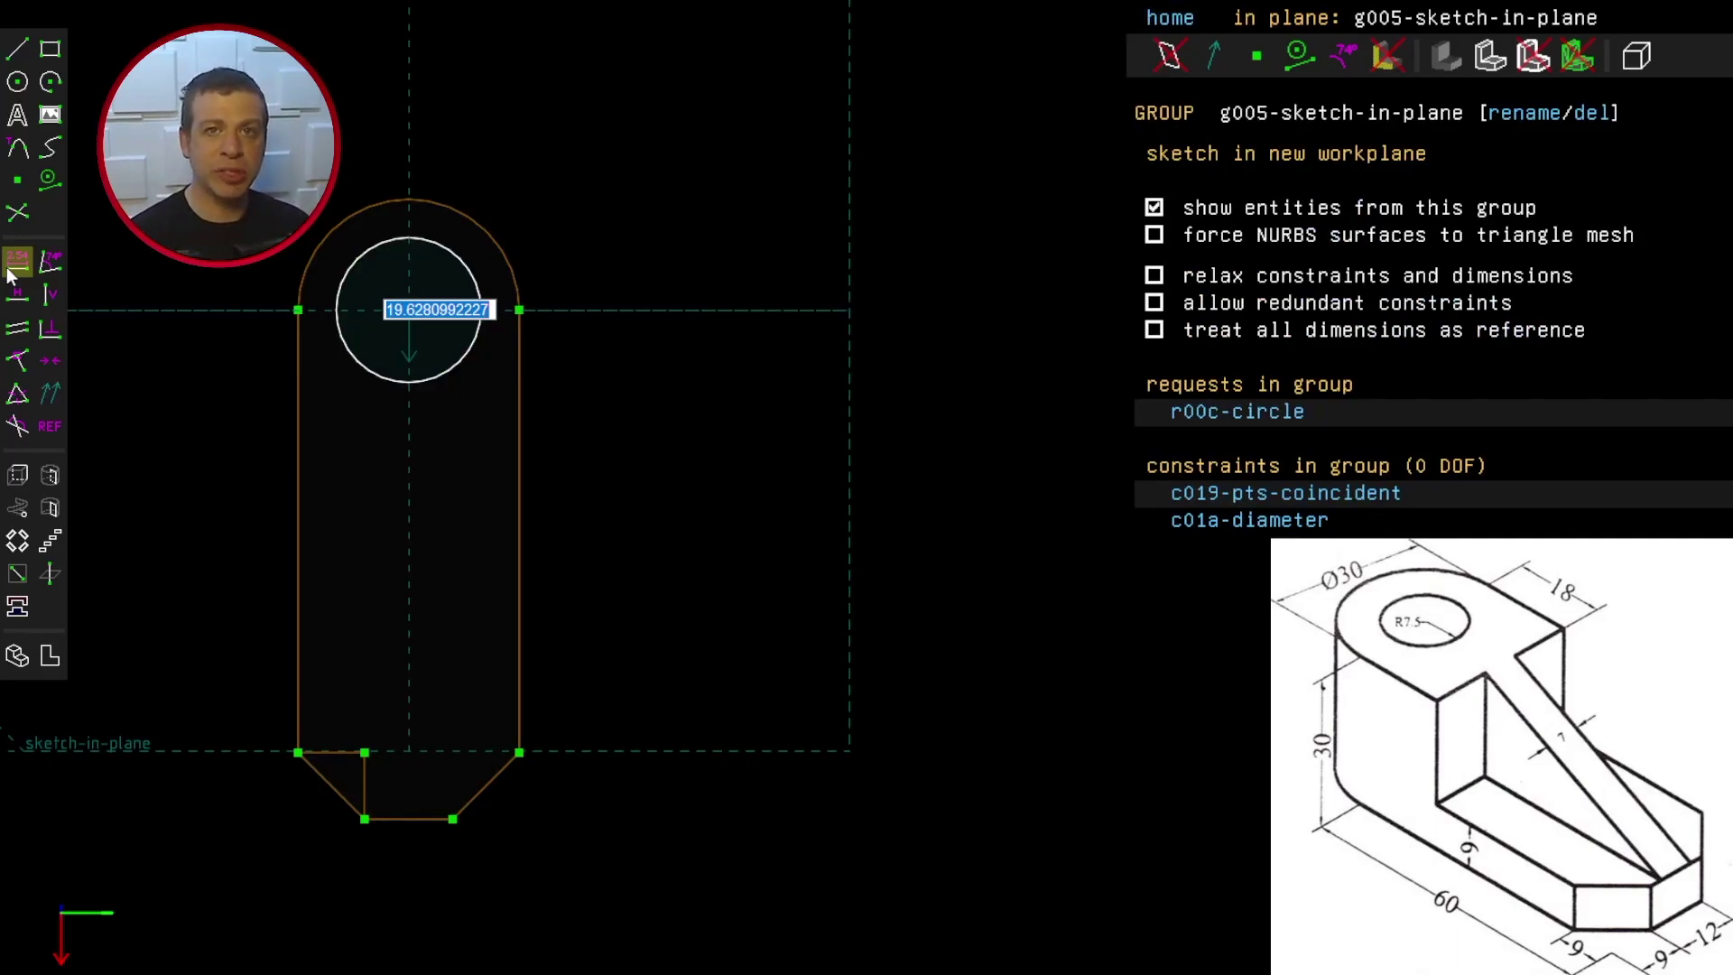
text(15)
key(Return)
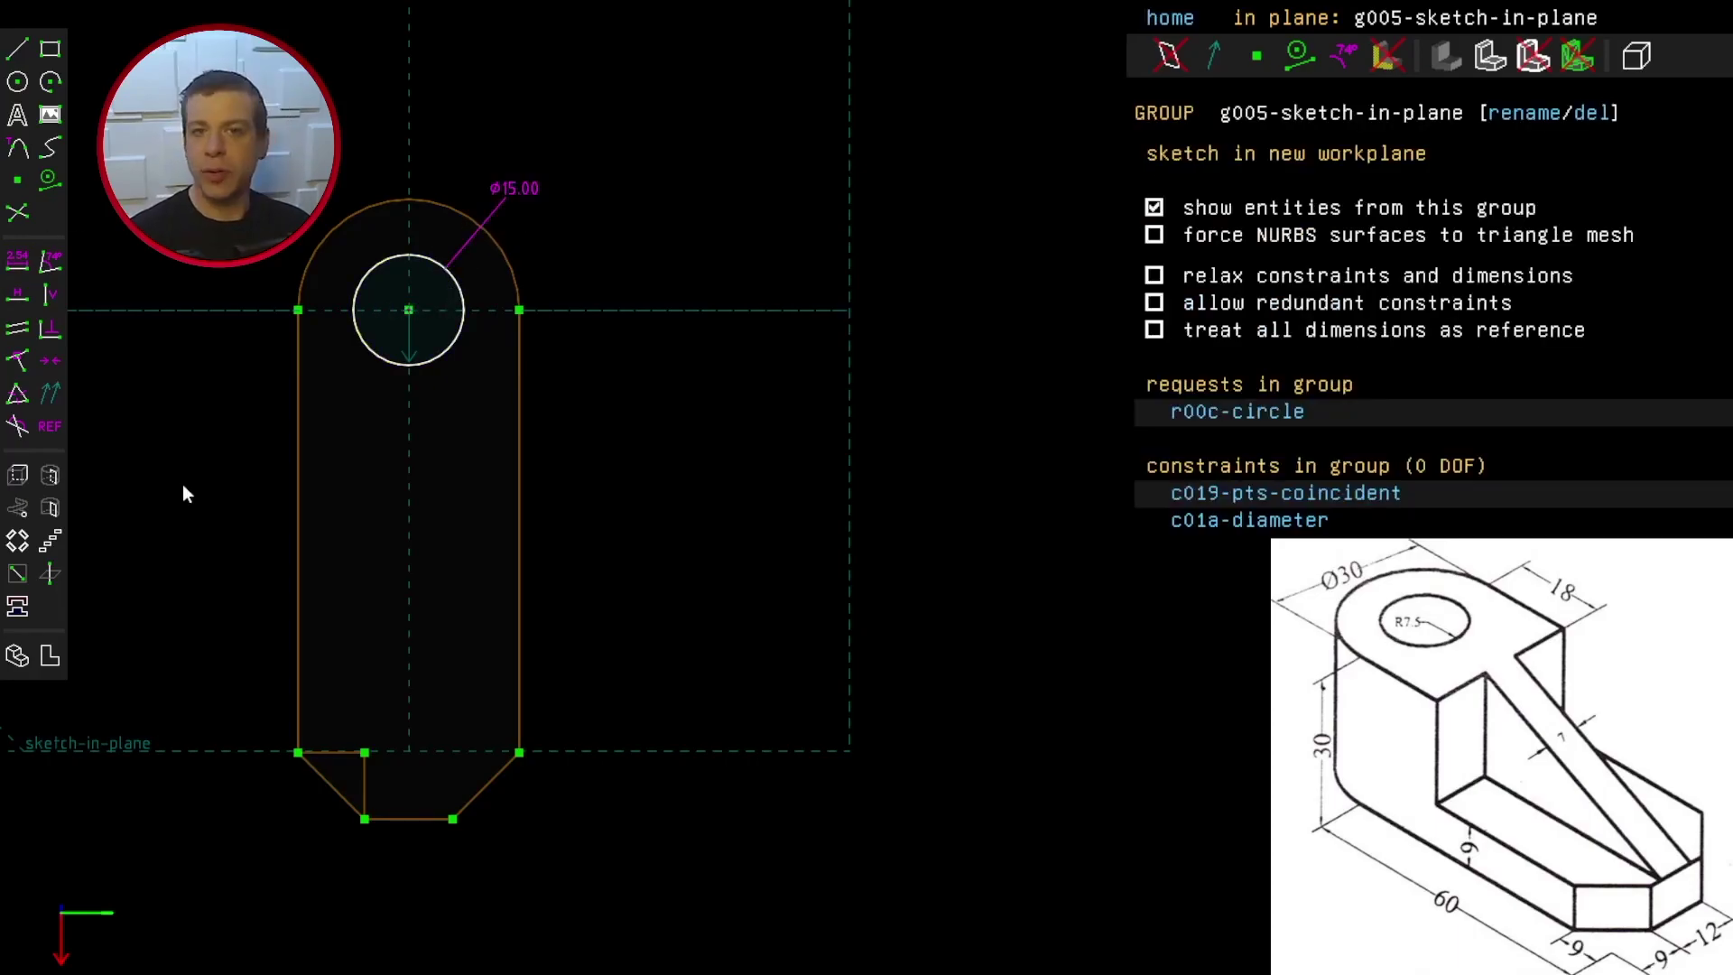
mouse_move(200, 499)
middle_down()
mouse_move(278, 514)
mouse_move(363, 484)
middle_up()
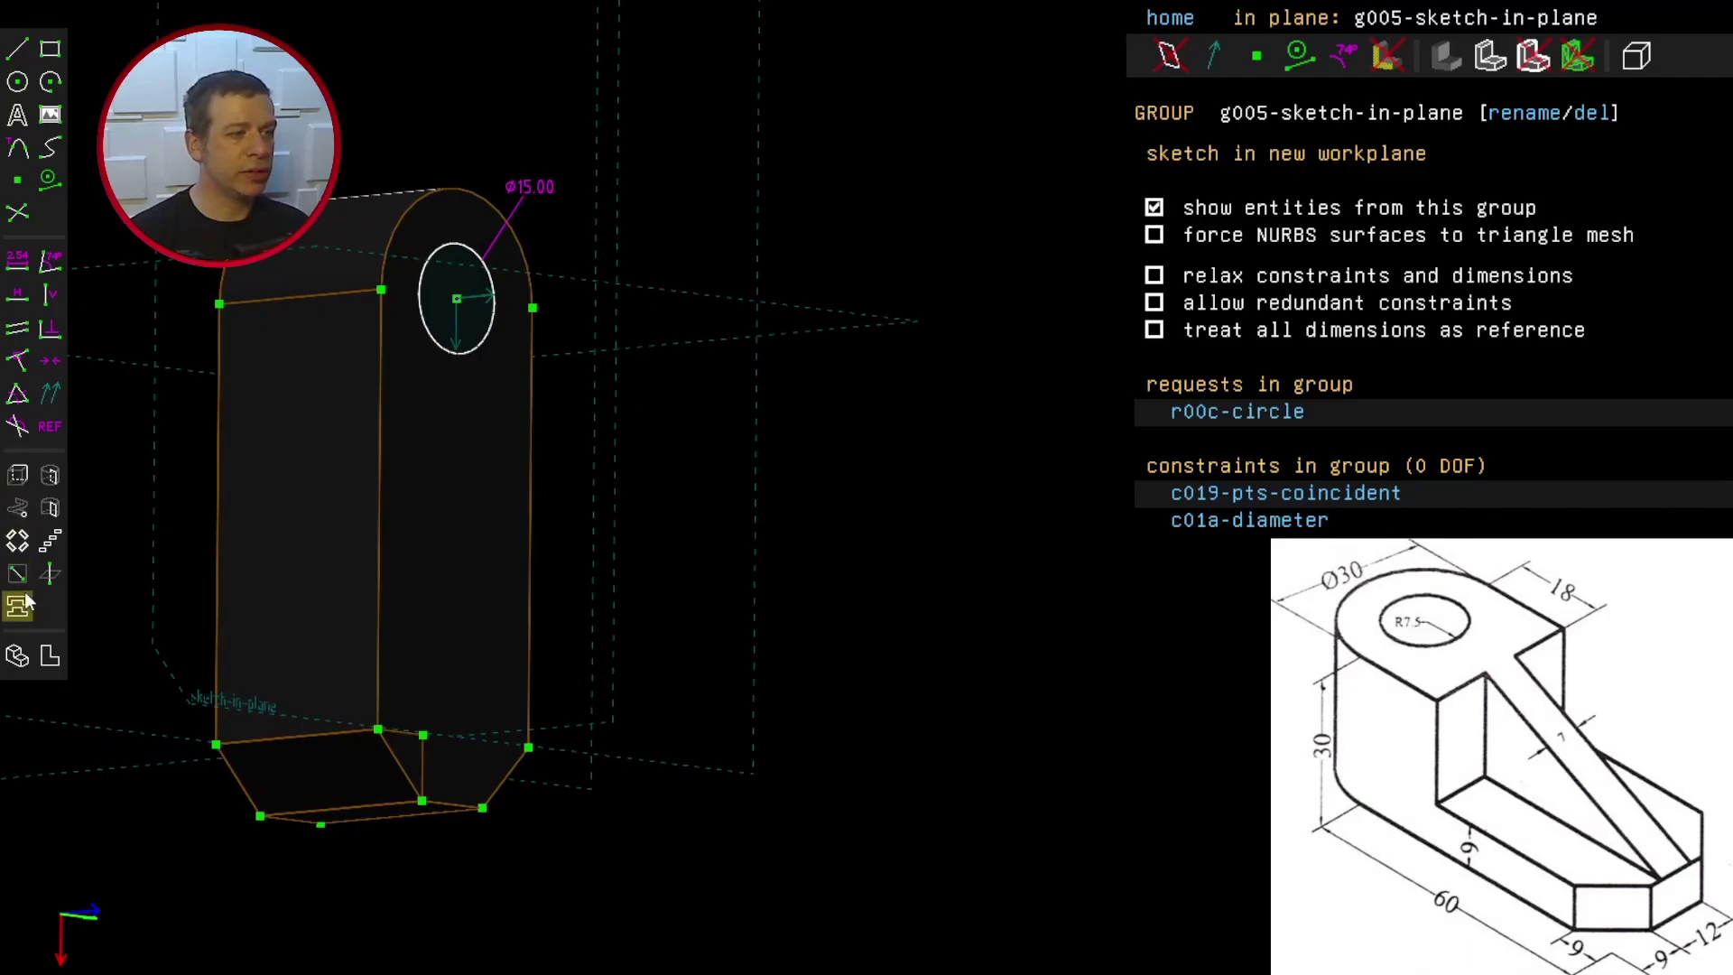
Step: Extrude the circle as a Difference, constraining its end onto the opposite face
click(20, 478)
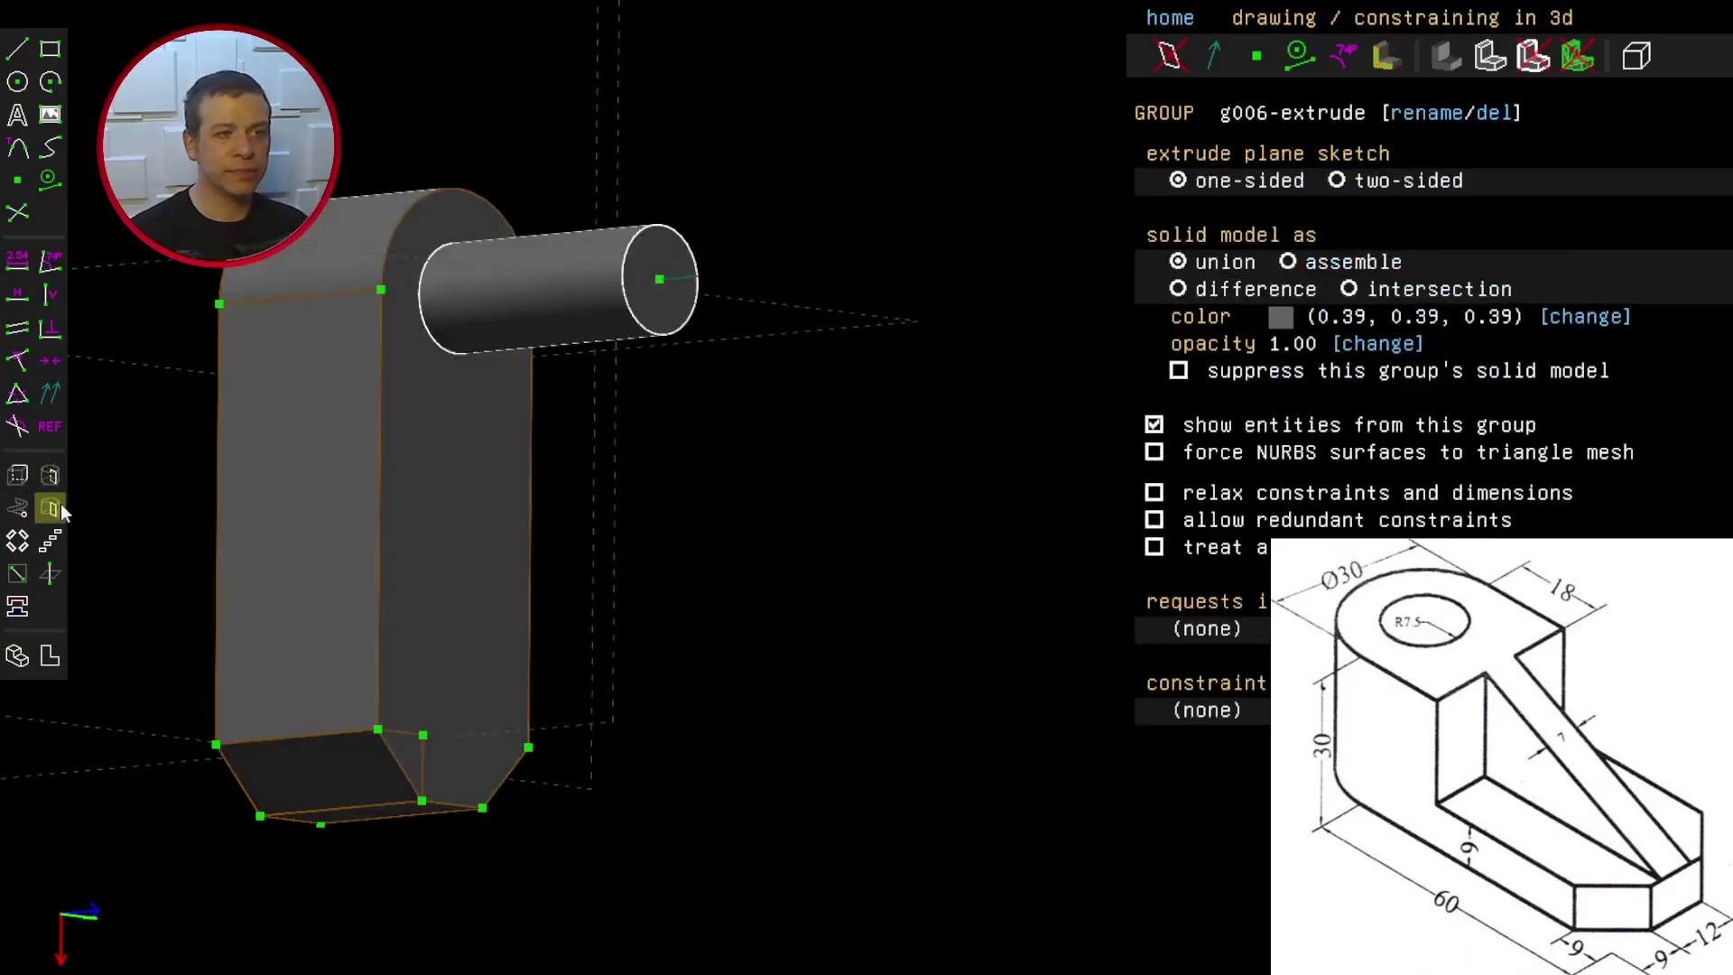
click(1178, 290)
mouse_move(149, 555)
middle_down()
mouse_move(329, 584)
mouse_move(375, 620)
mouse_move(352, 607)
mouse_move(495, 611)
mouse_move(445, 646)
mouse_move(406, 617)
middle_up()
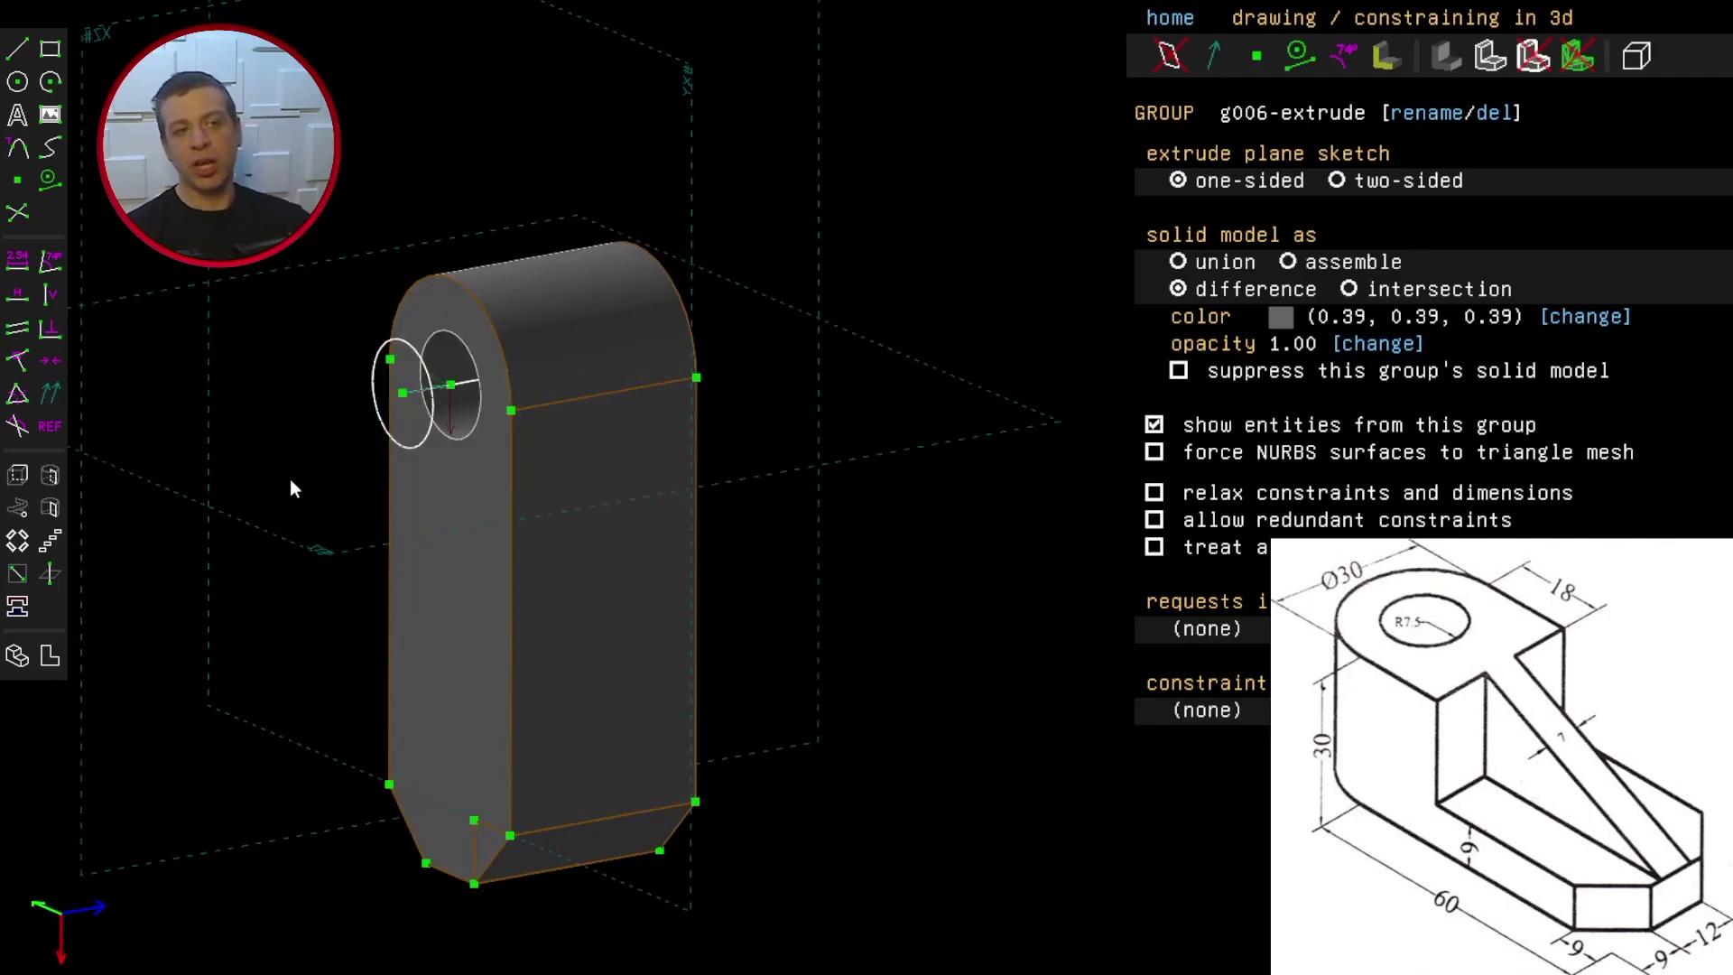
click(400, 395)
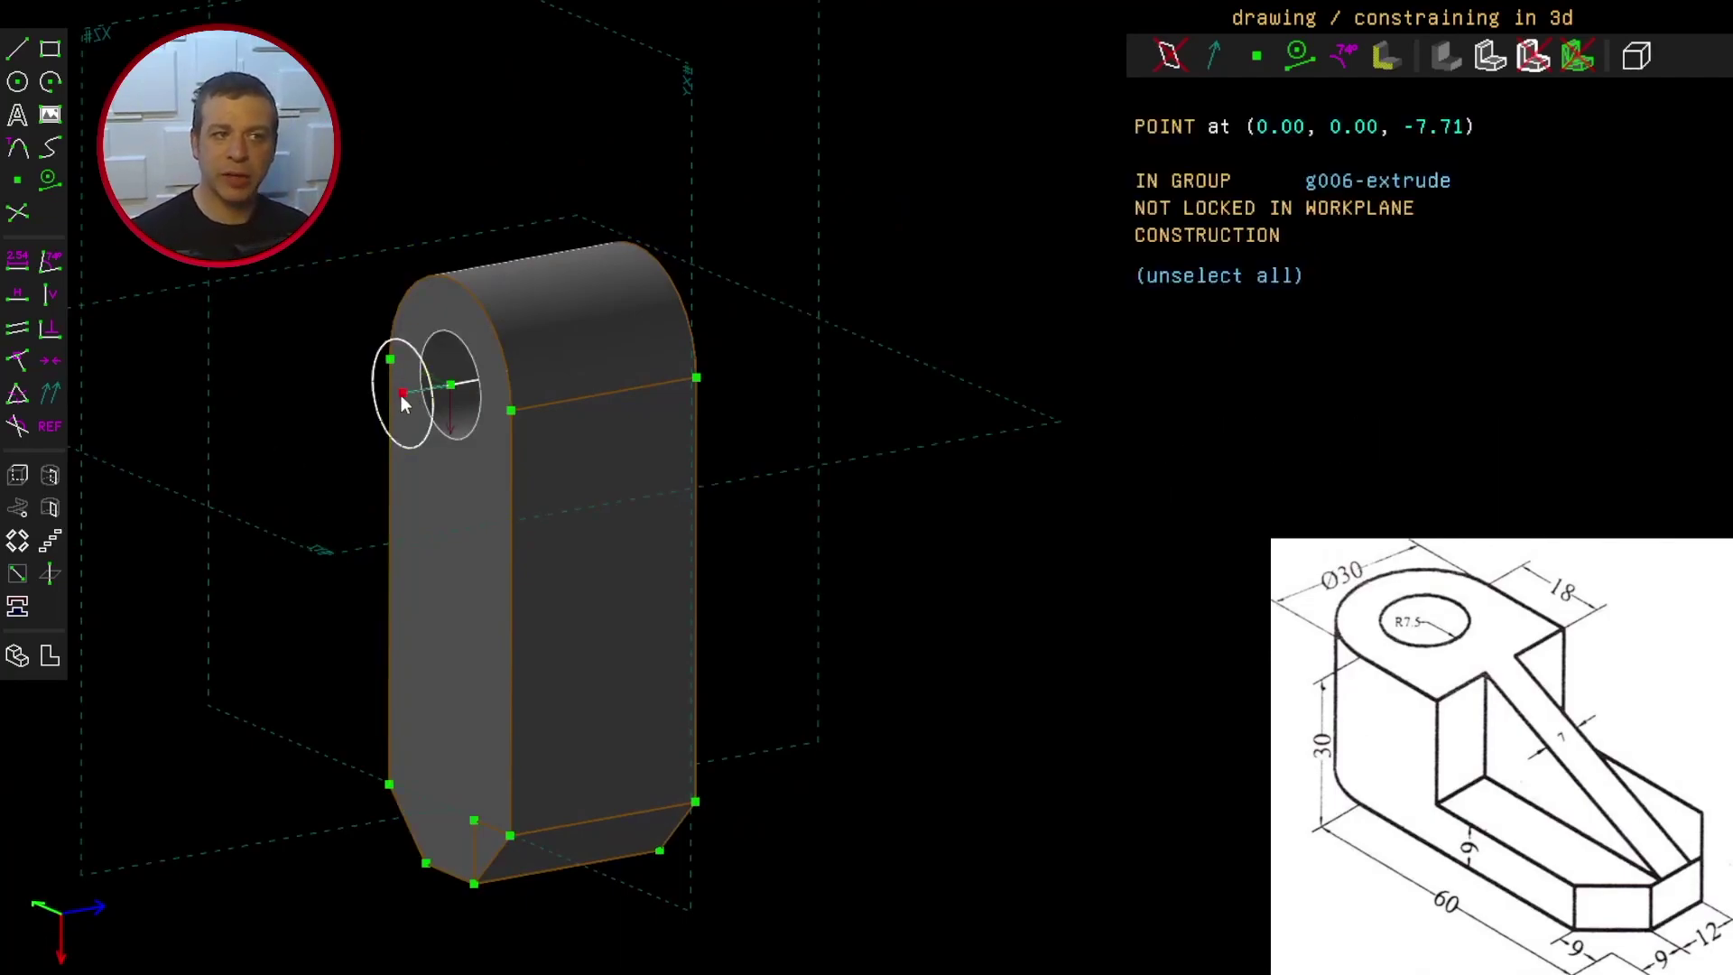
click(446, 570)
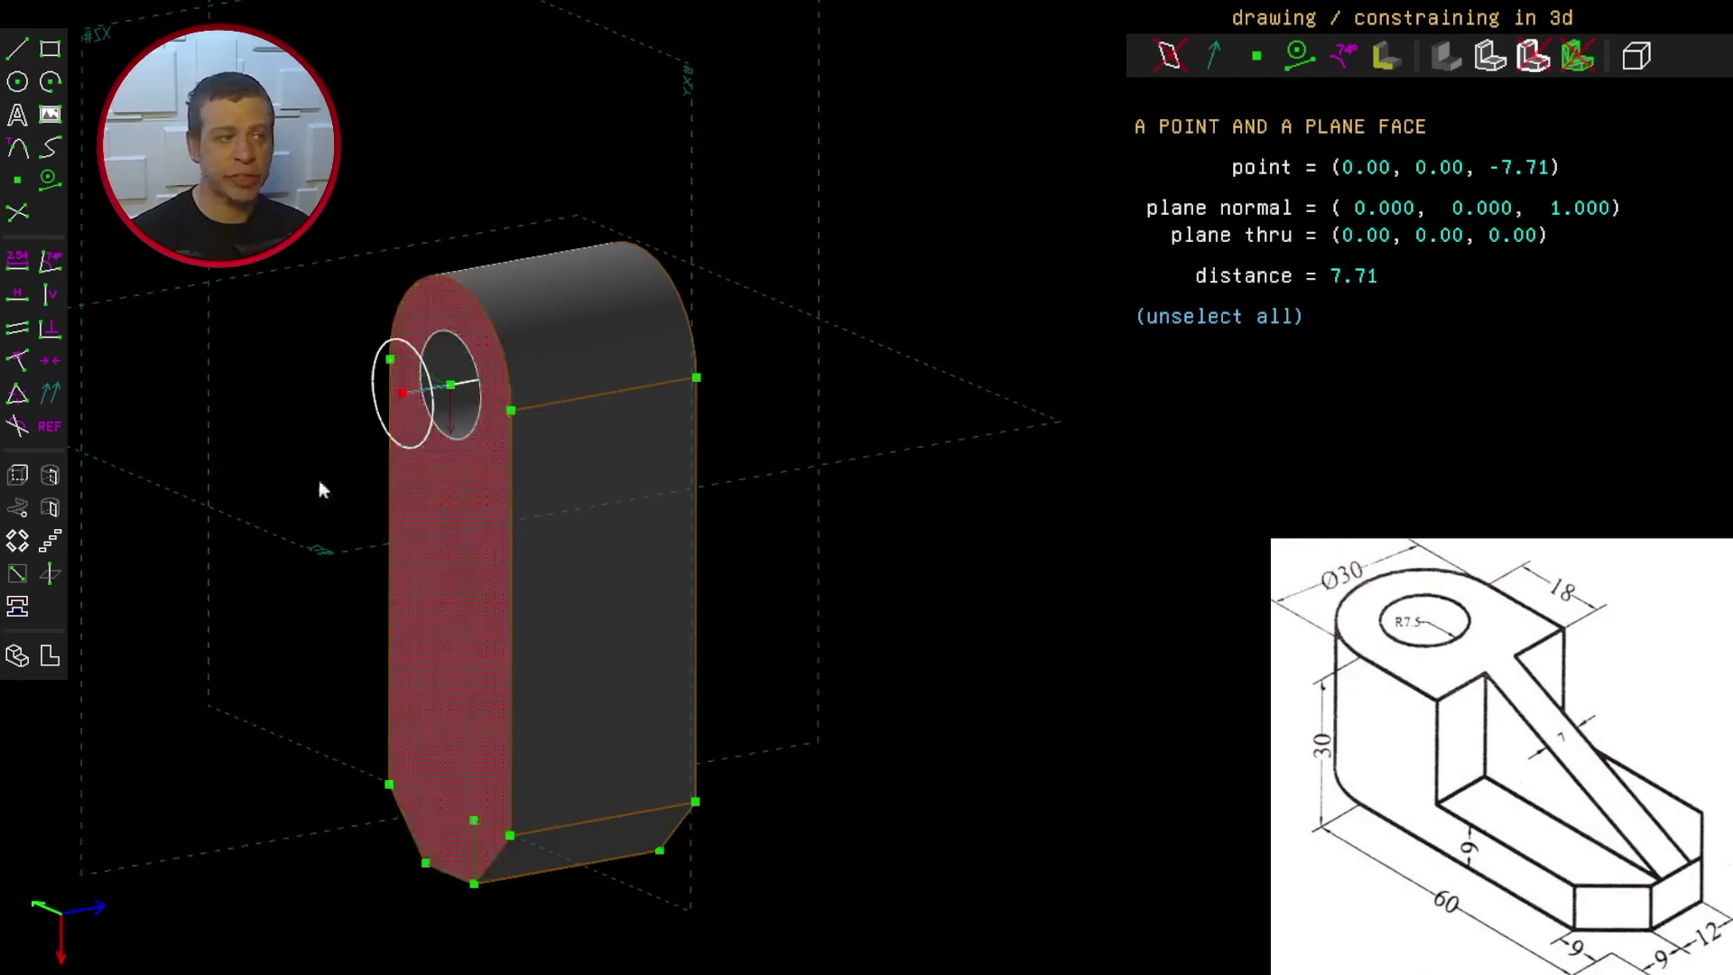
click(19, 364)
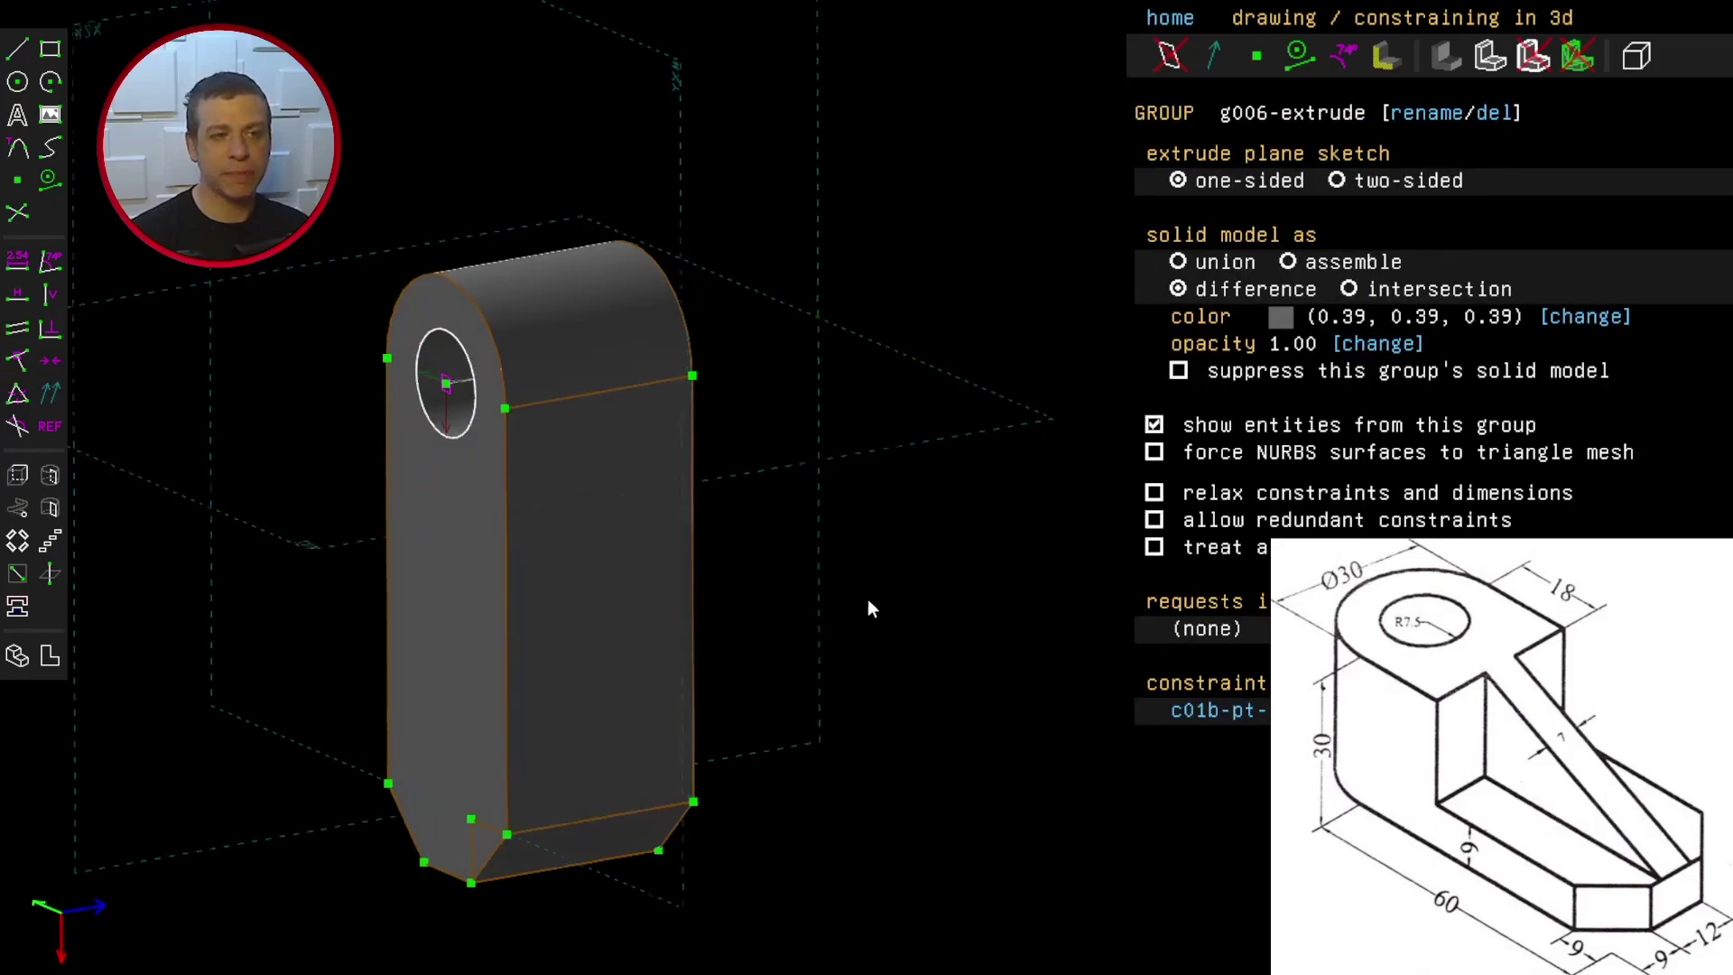
middle_drag(866, 607, 402, 857)
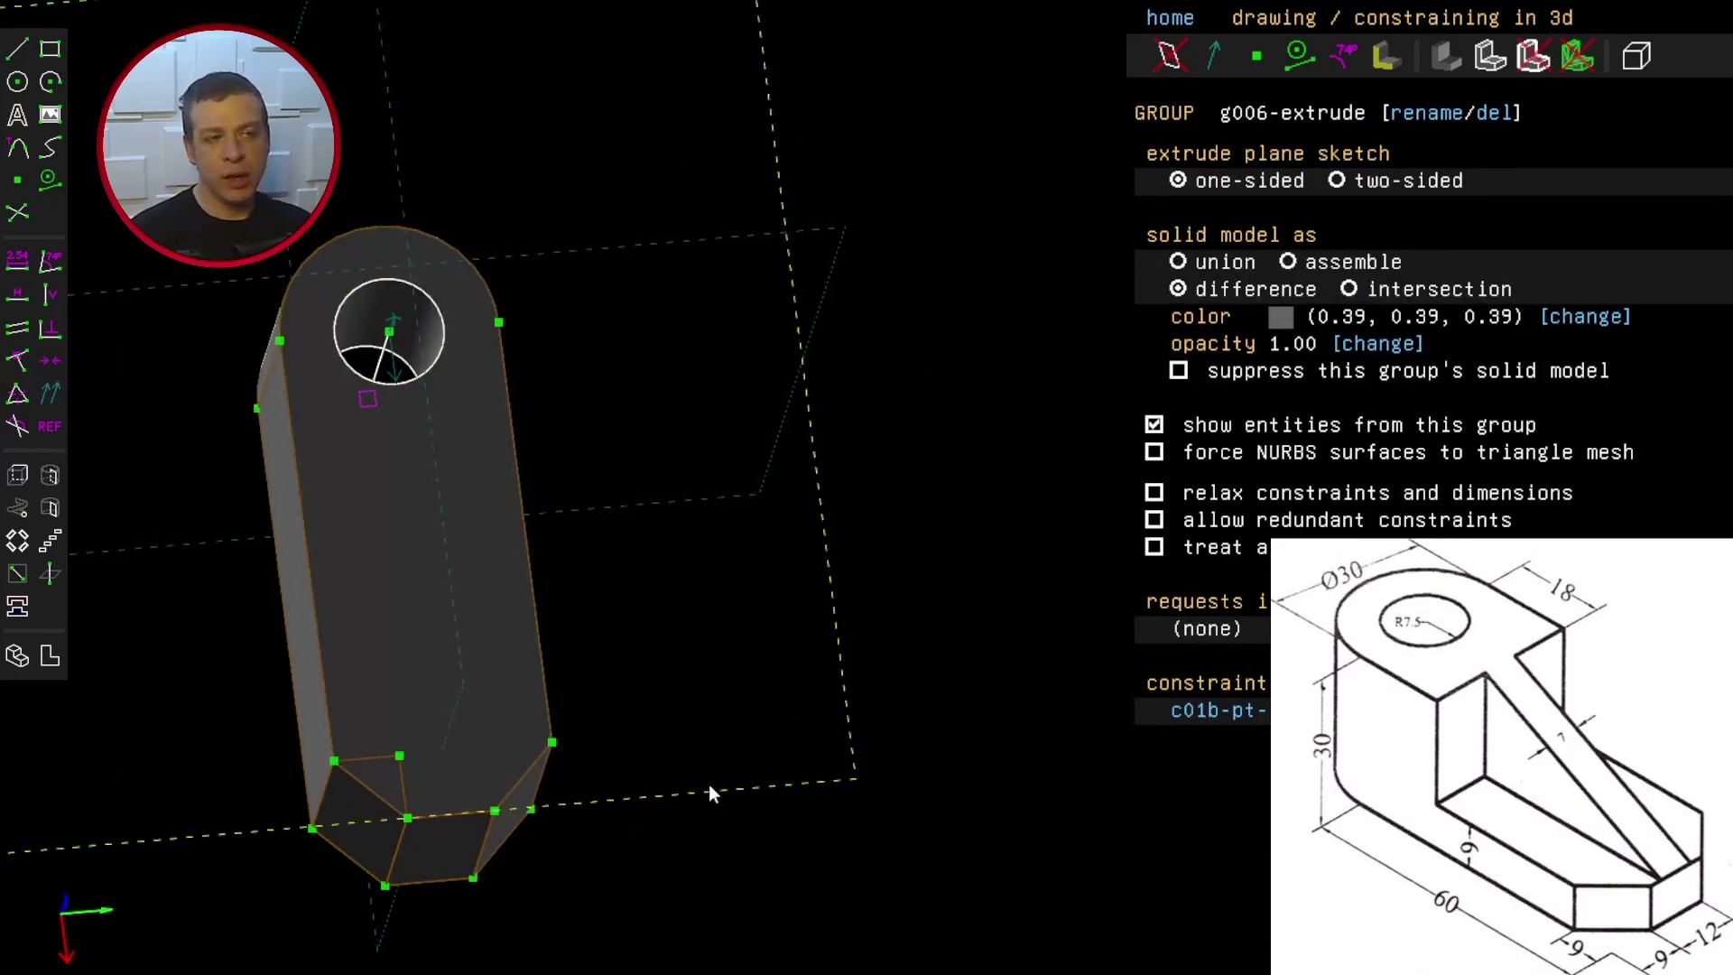
Step: Create a new sketch workplane from the long side edge, chamfer edge and corner point
middle_drag(675, 799, 697, 727)
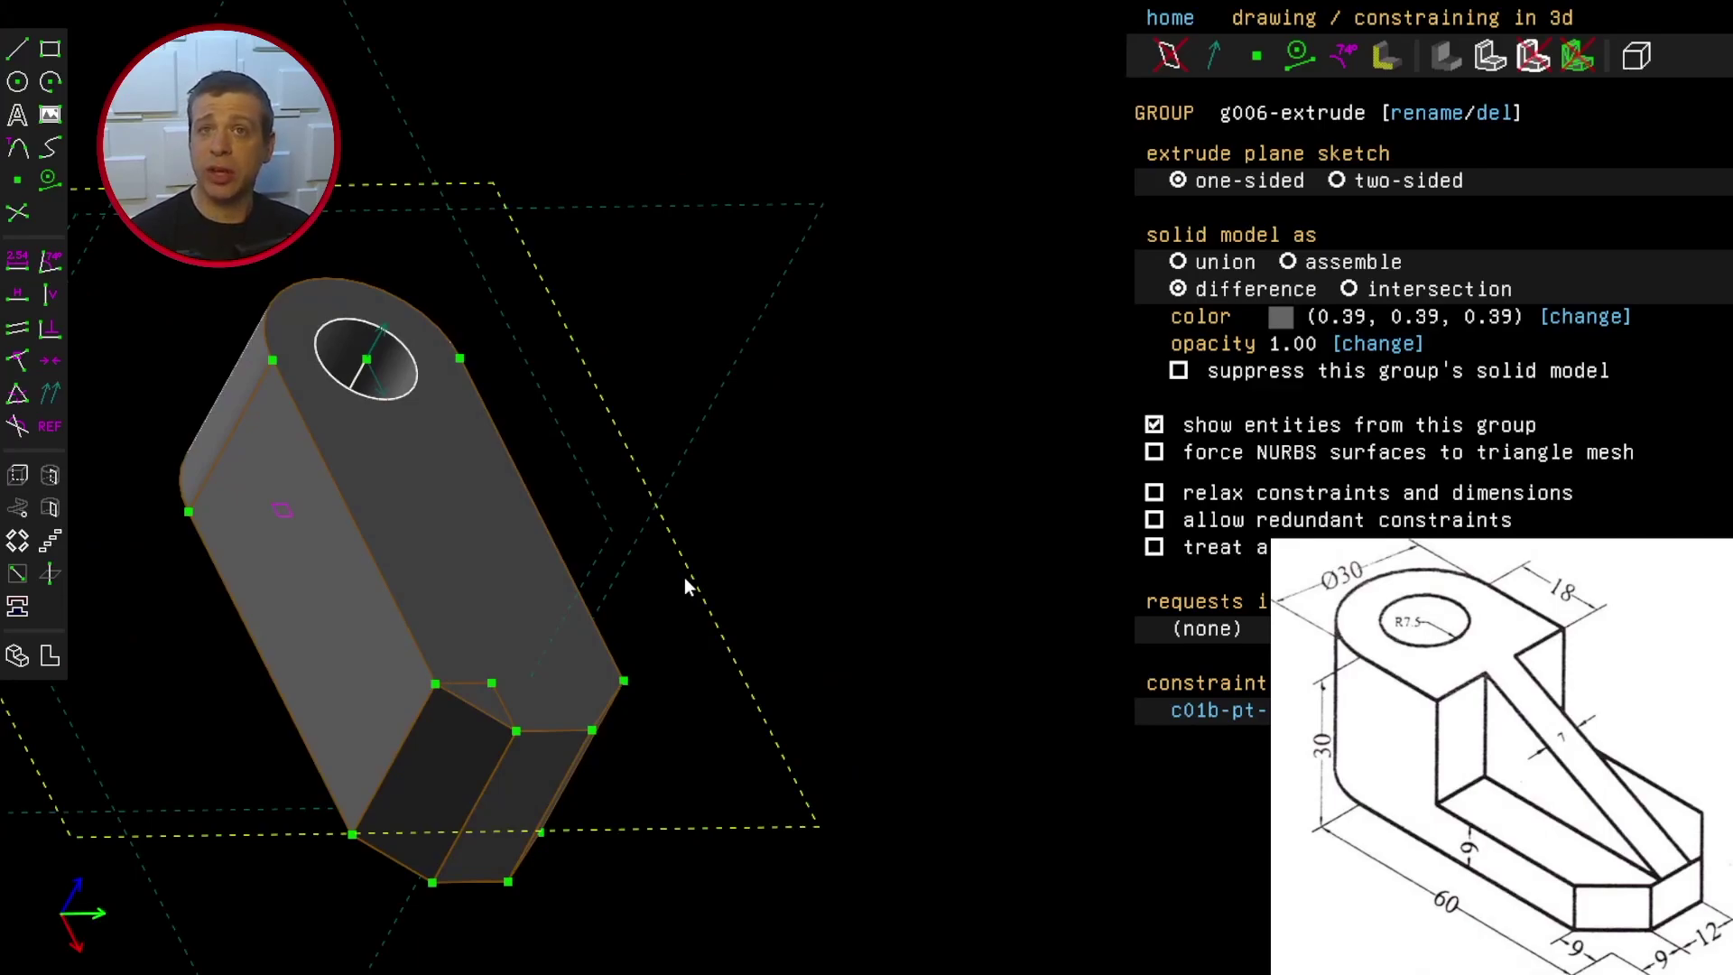
middle_drag(665, 469, 342, 629)
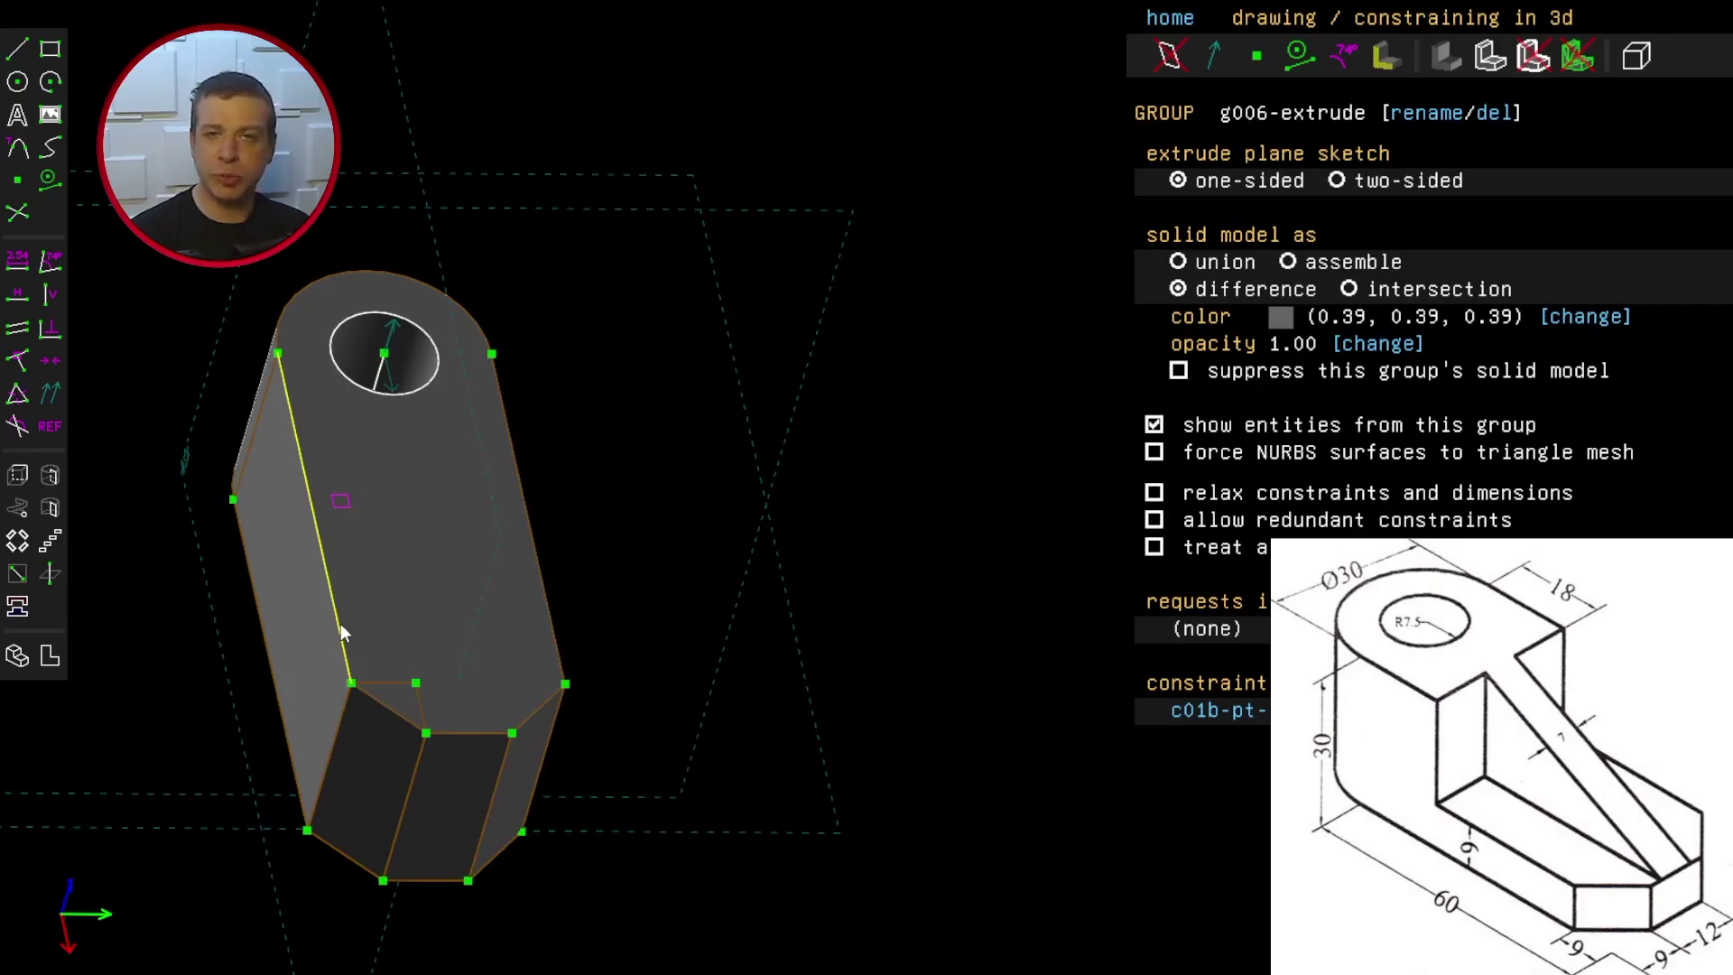
click(339, 621)
click(373, 699)
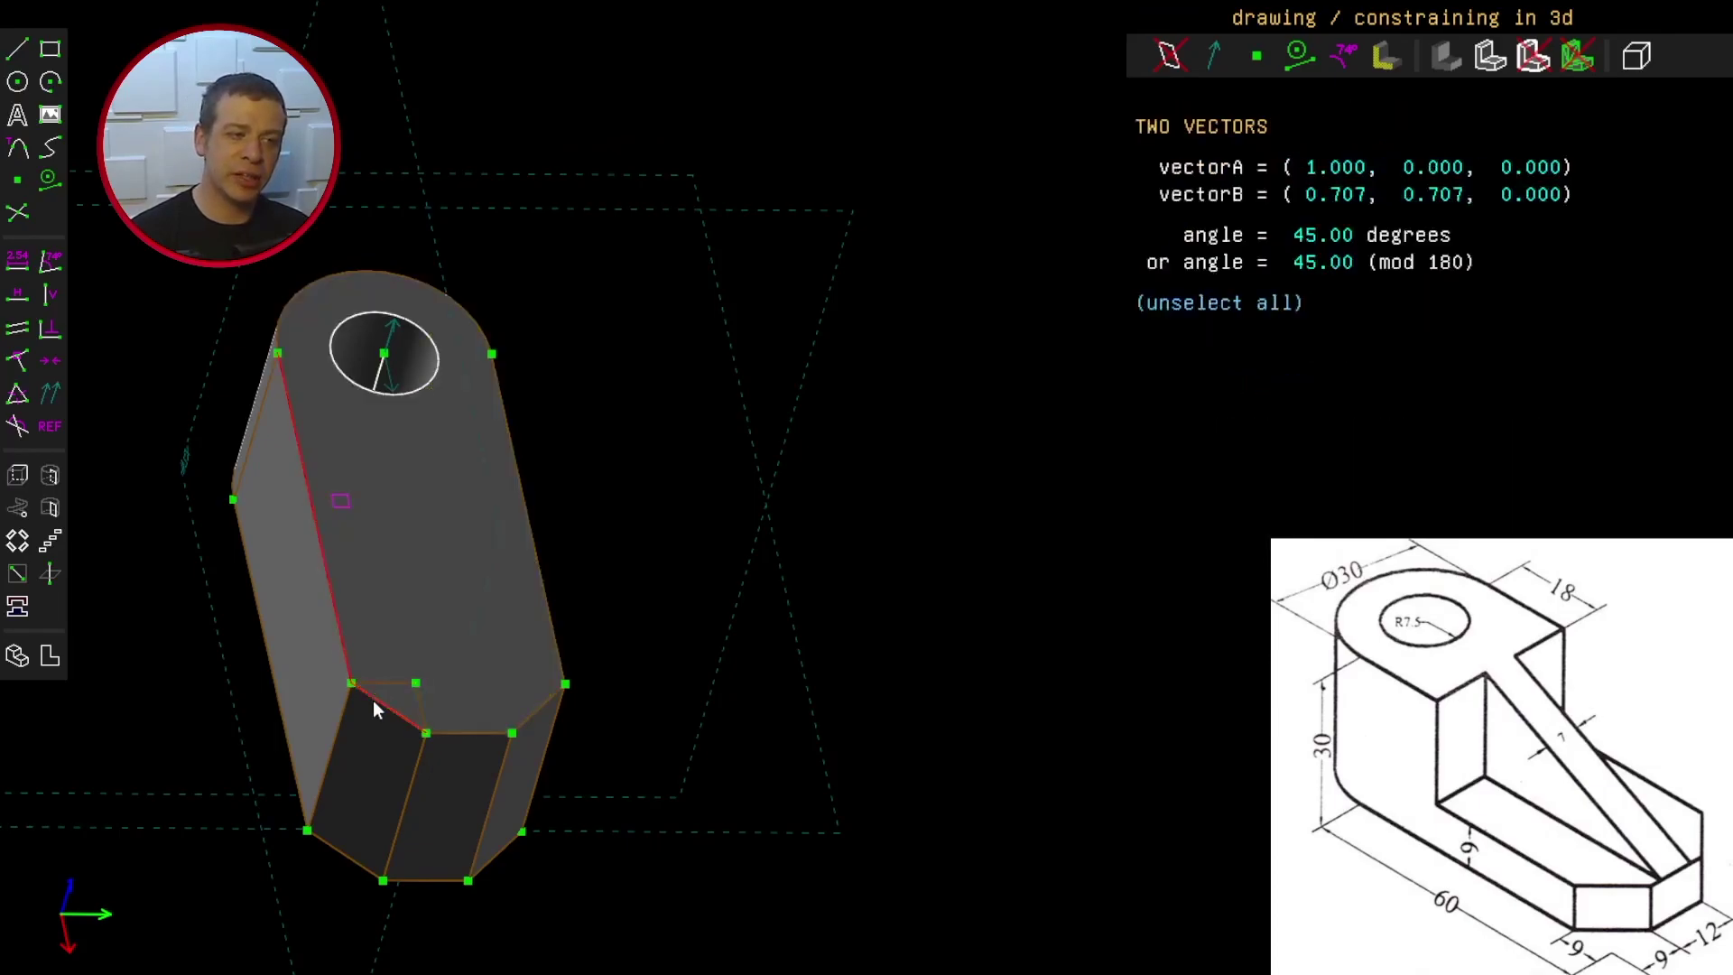
click(351, 683)
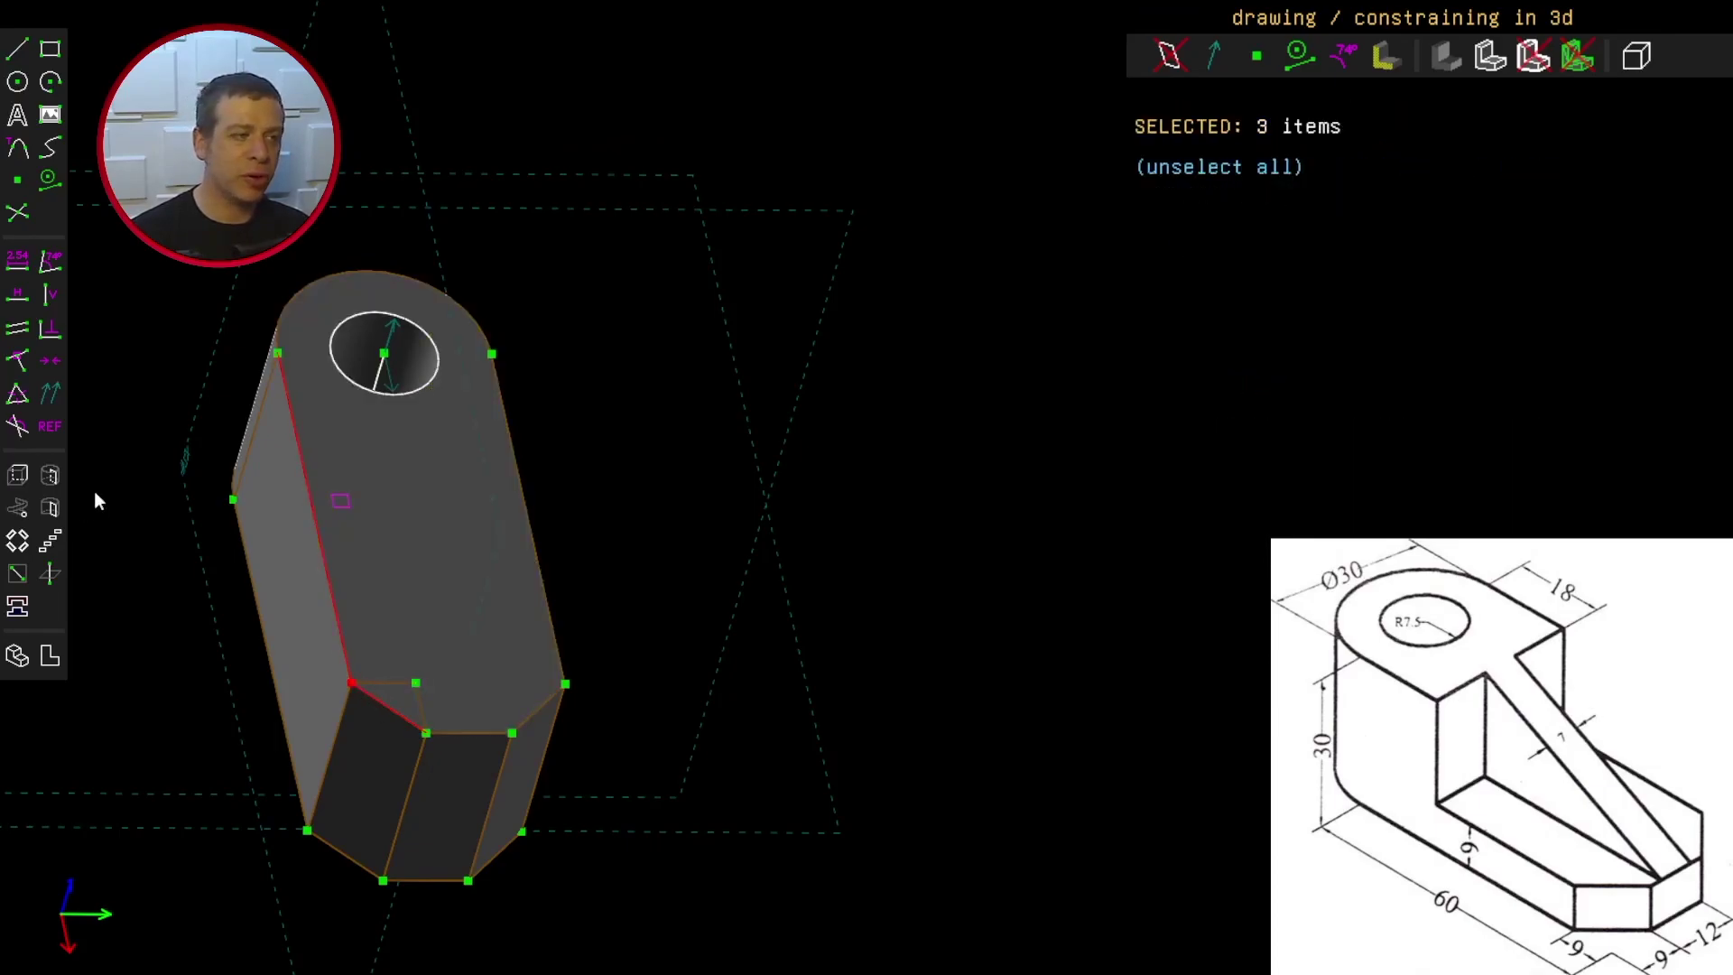
click(18, 576)
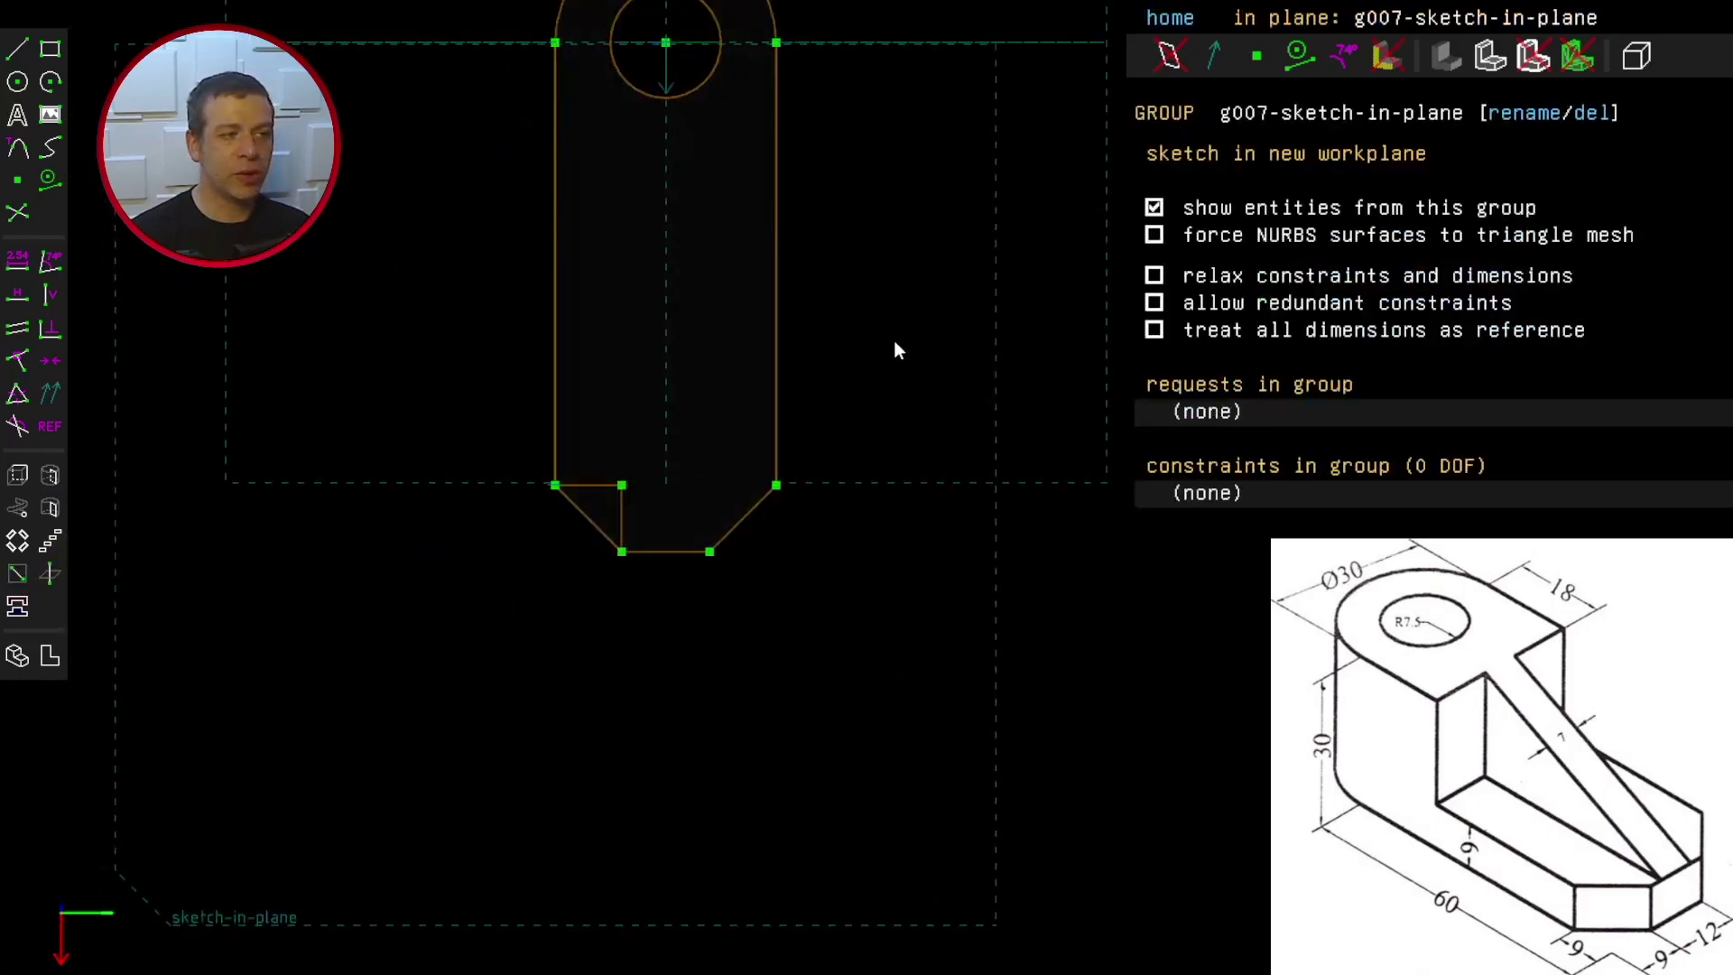
Step: Align the view to look straight onto the new workplane
middle_drag(894, 339, 731, 465)
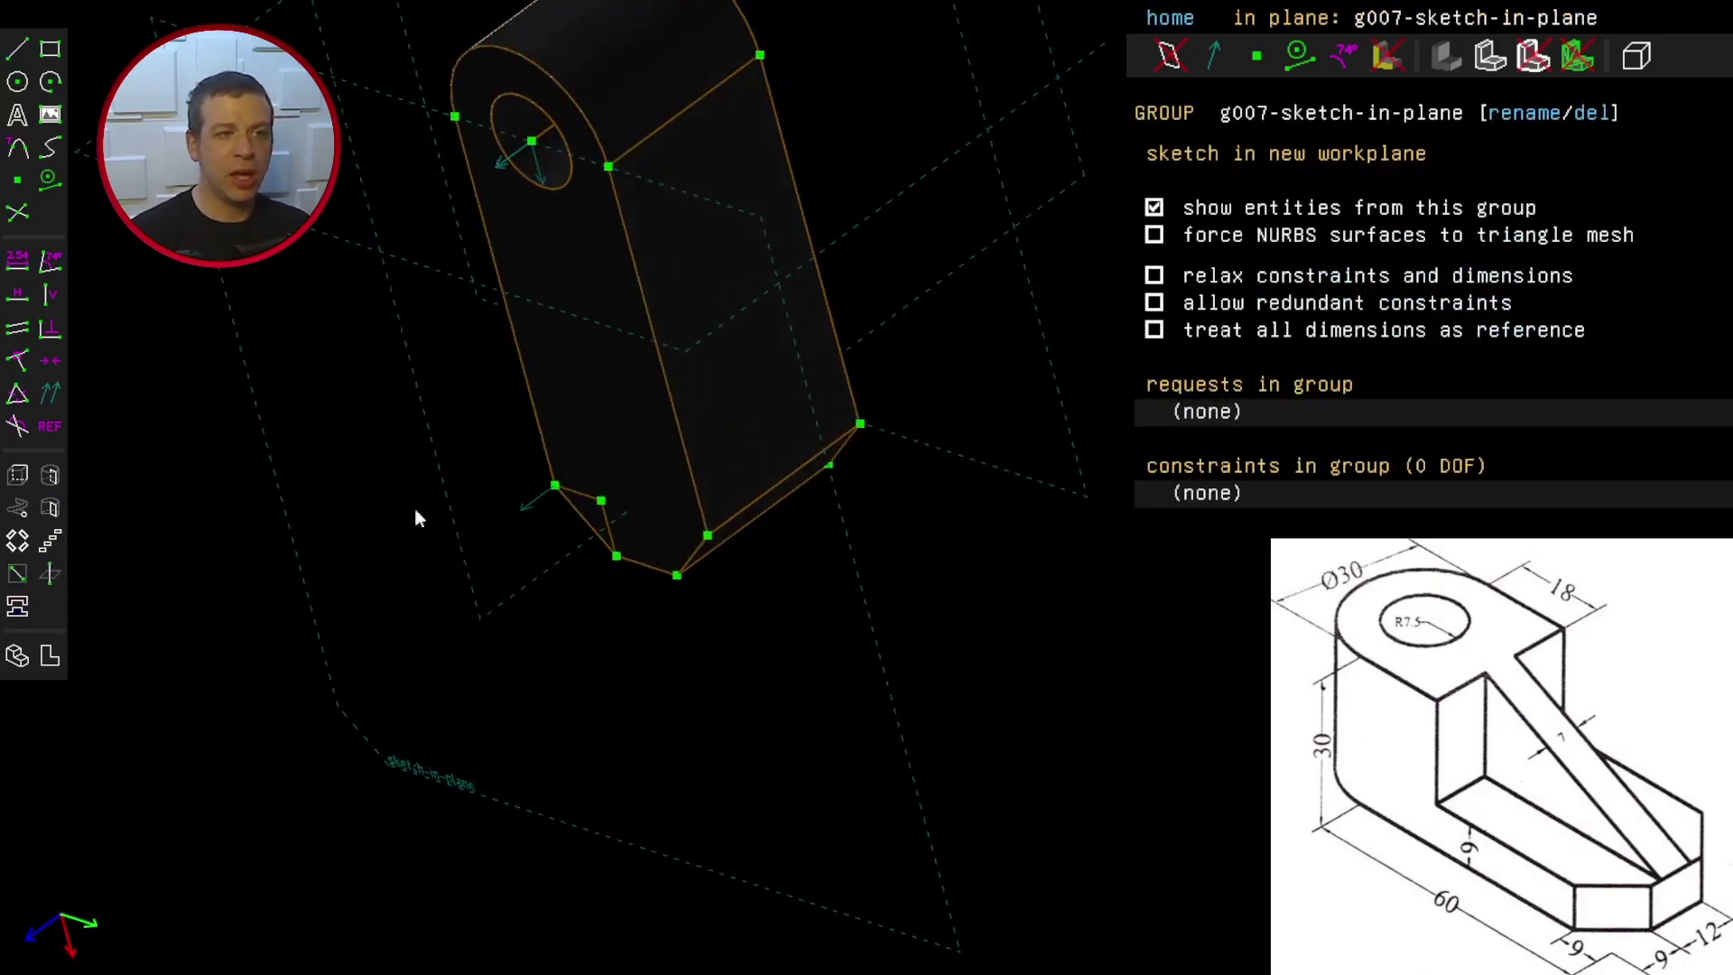
right_drag(447, 531, 267, 712)
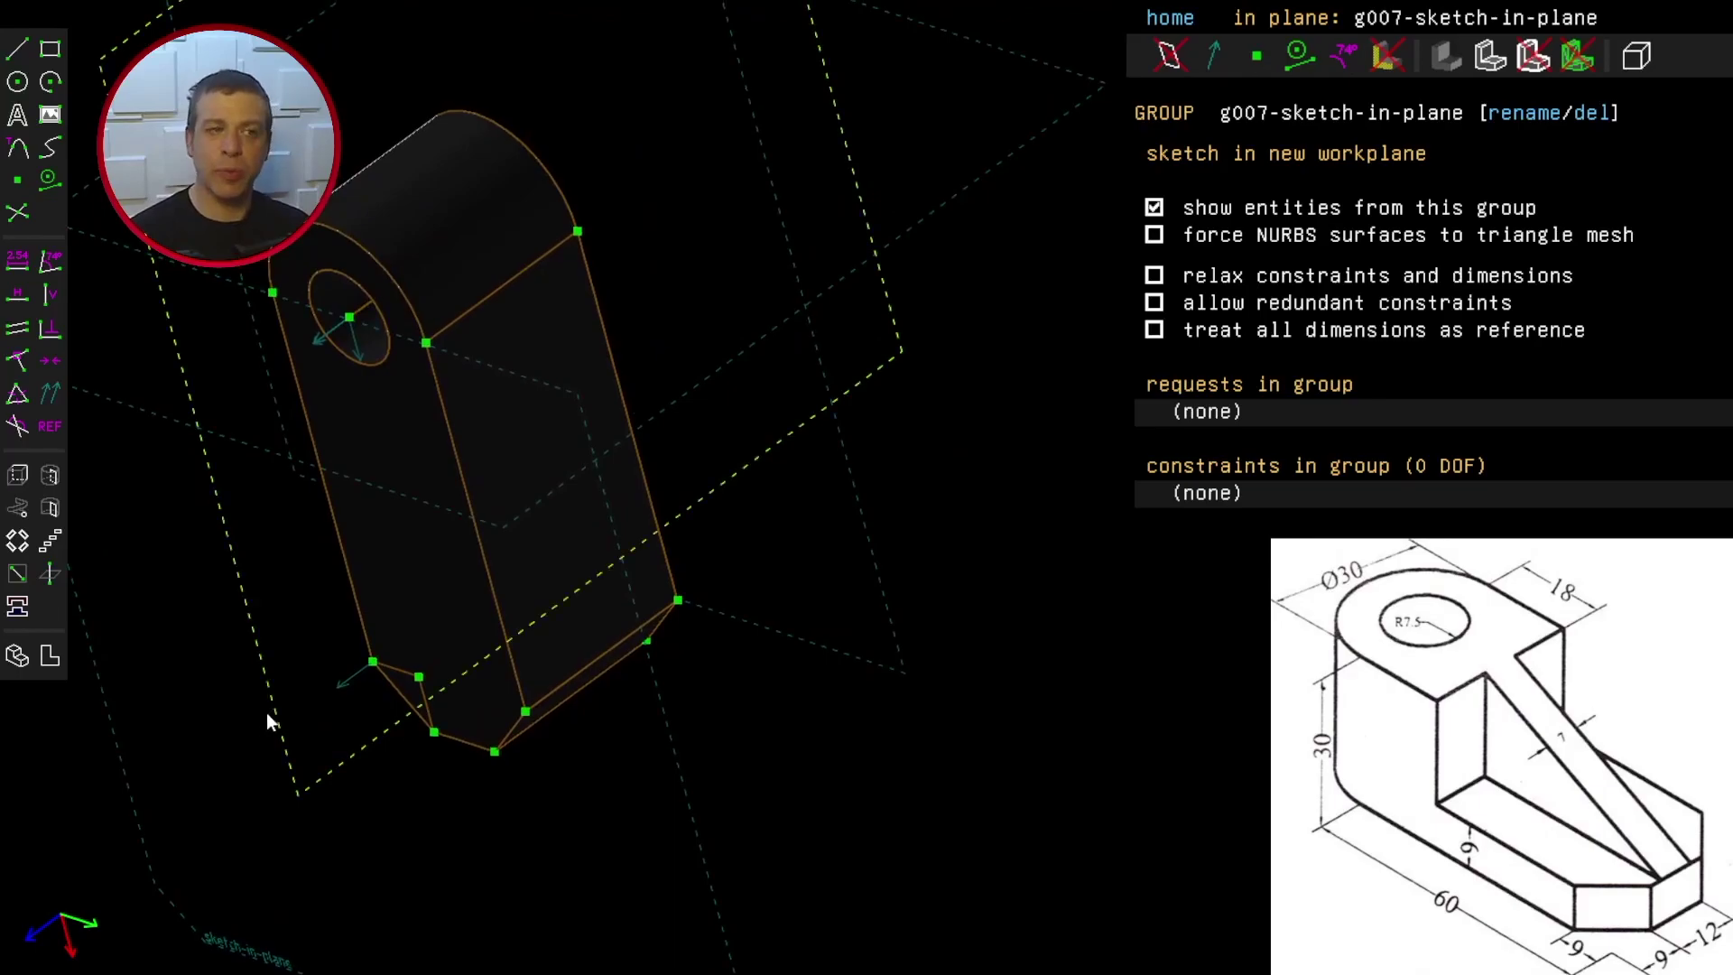
click(48, 667)
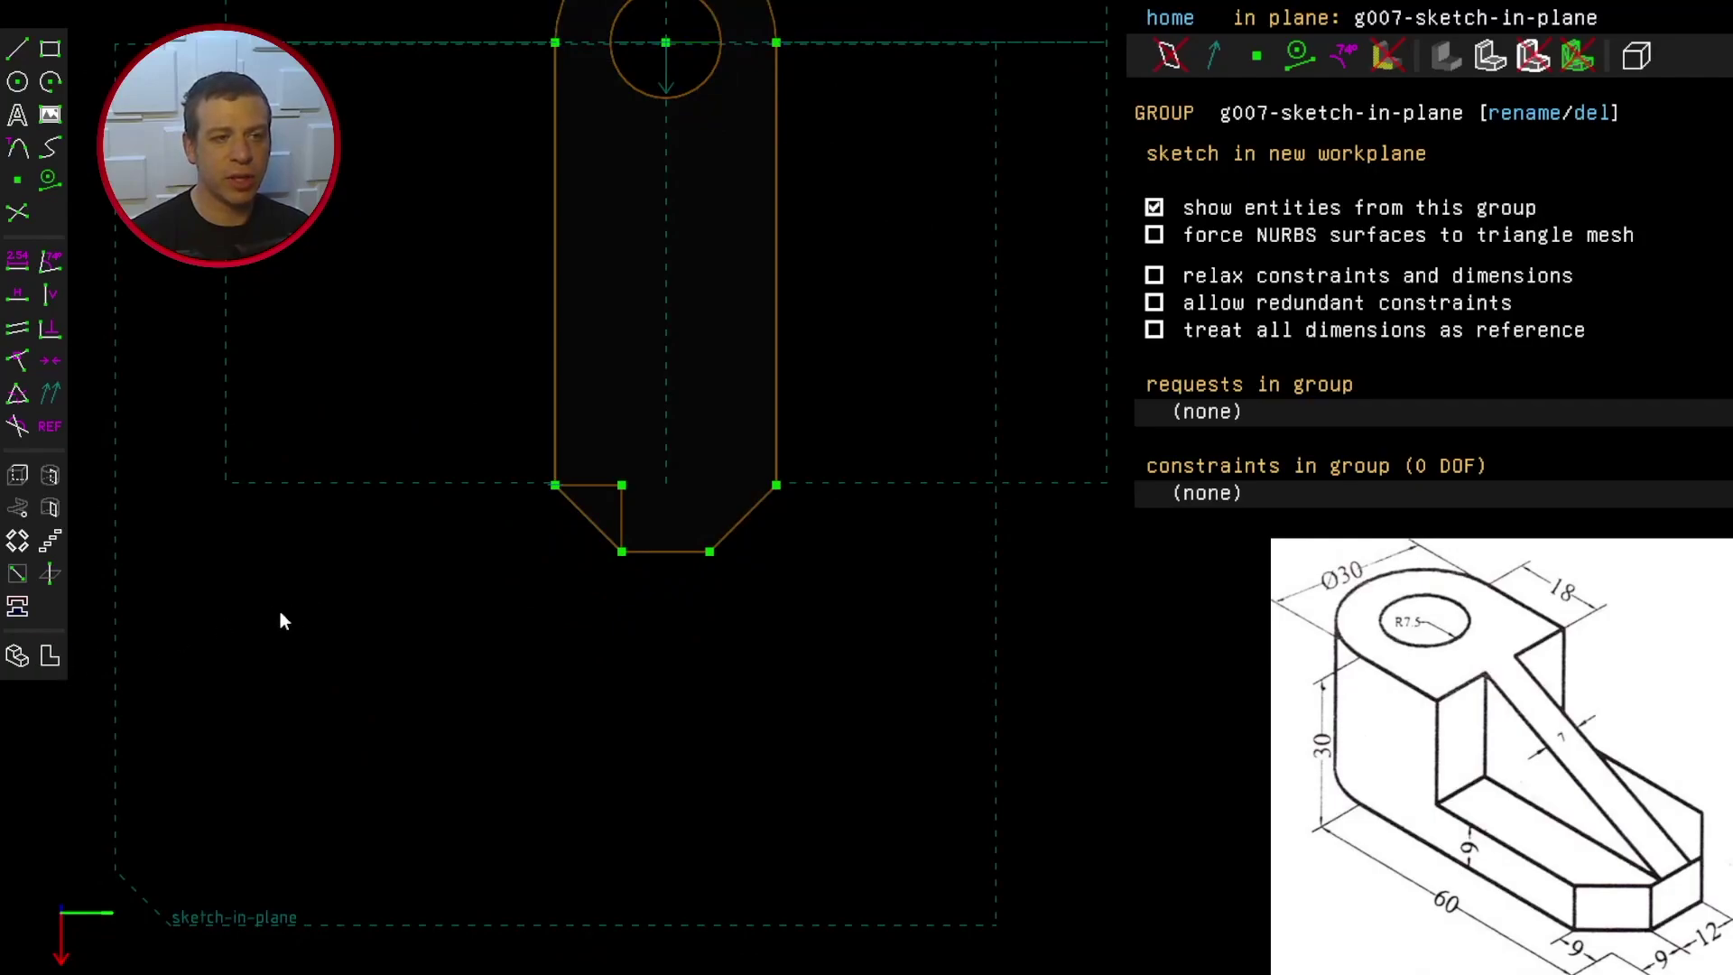
mouse_move(280, 610)
right_down()
mouse_move(96, 734)
mouse_move(90, 793)
right_up()
Step: Draw a rectangle from beside the lug down to below the base
click(50, 49)
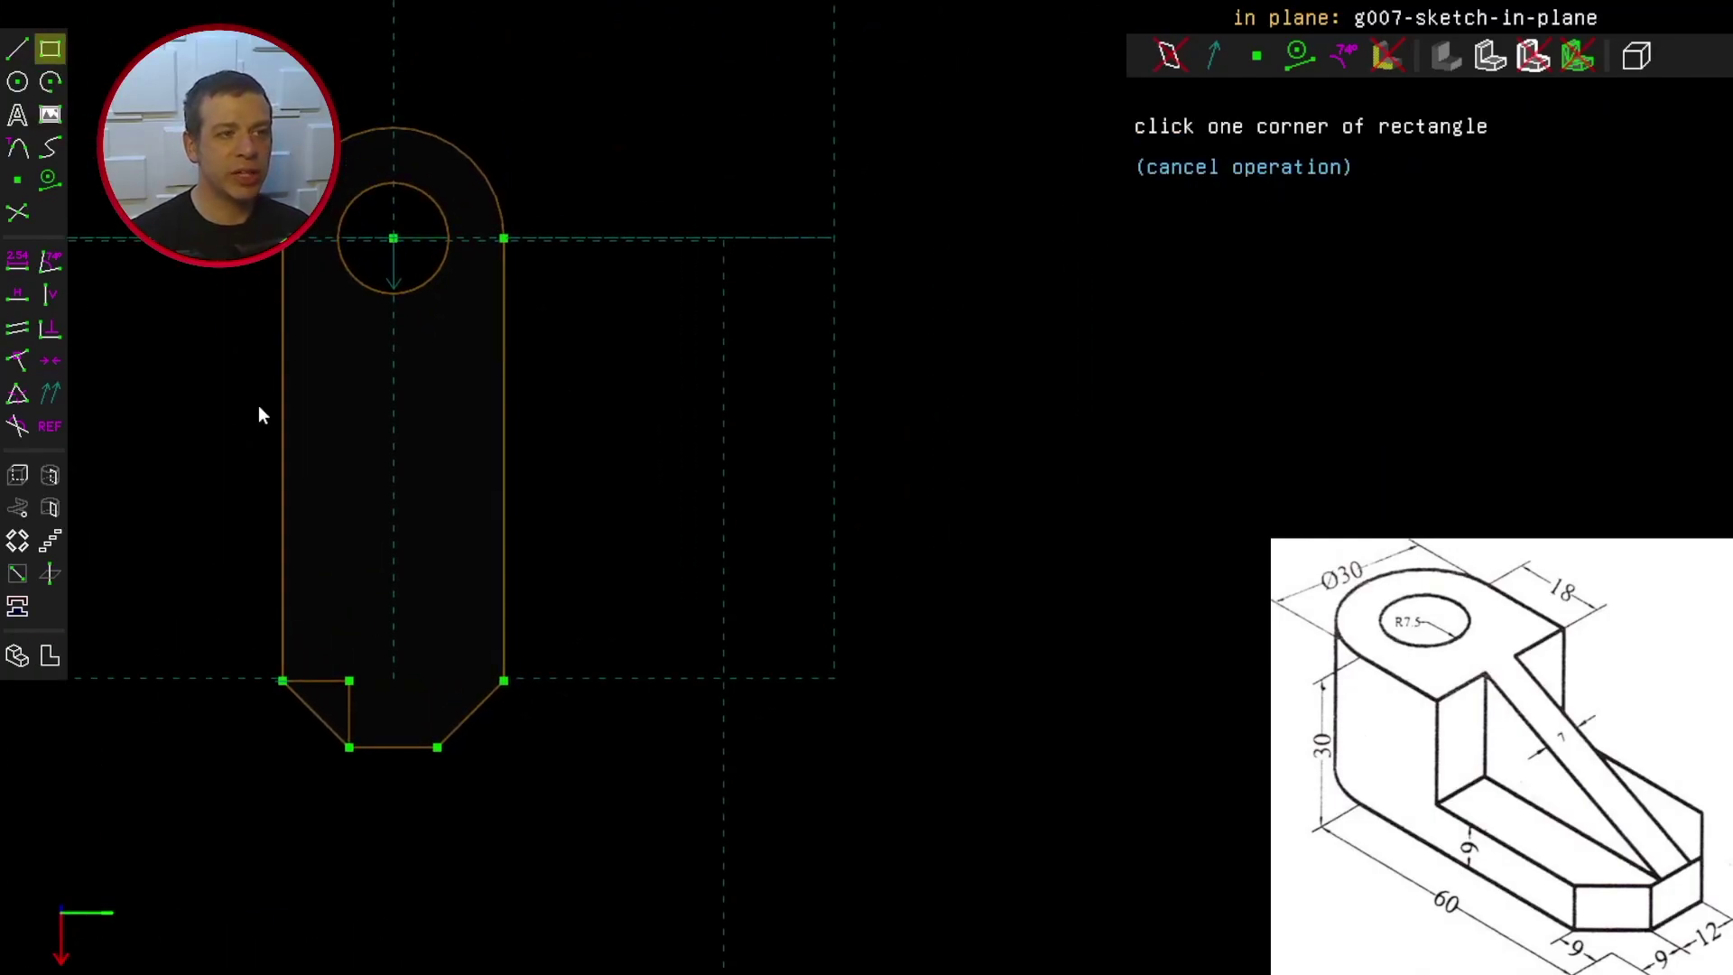
click(241, 423)
click(587, 850)
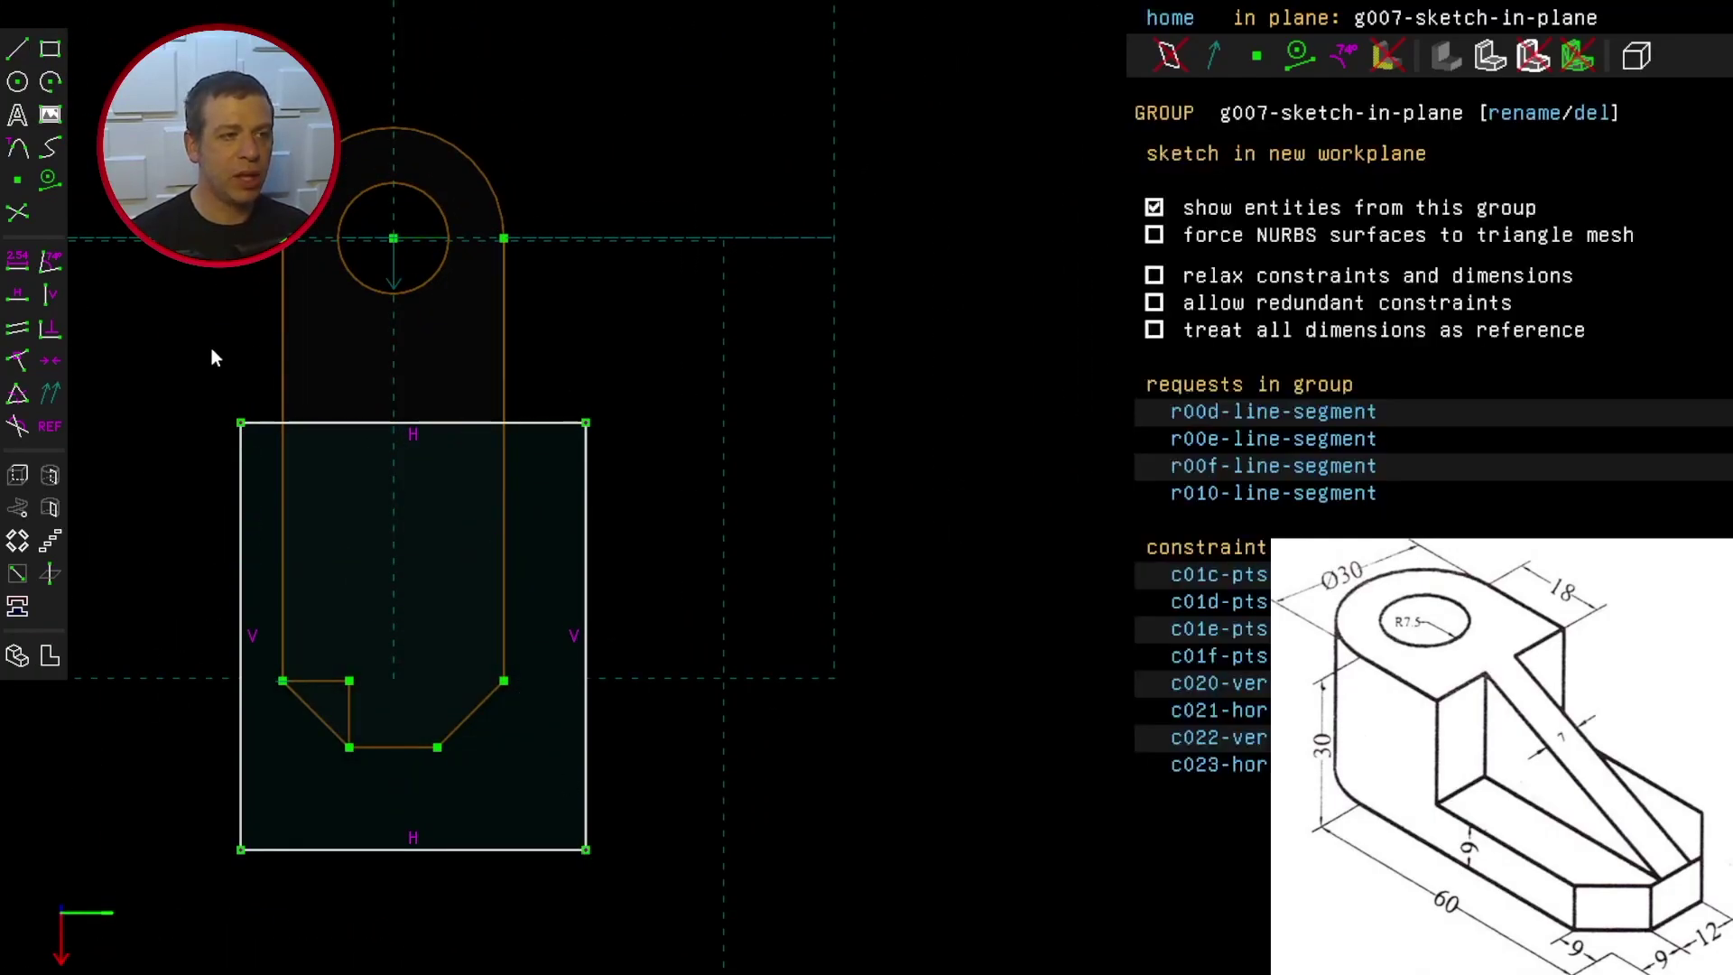
Step: Constrain the rectangle's top-left and top-right corners onto the lug's left and right edges
click(237, 432)
click(282, 399)
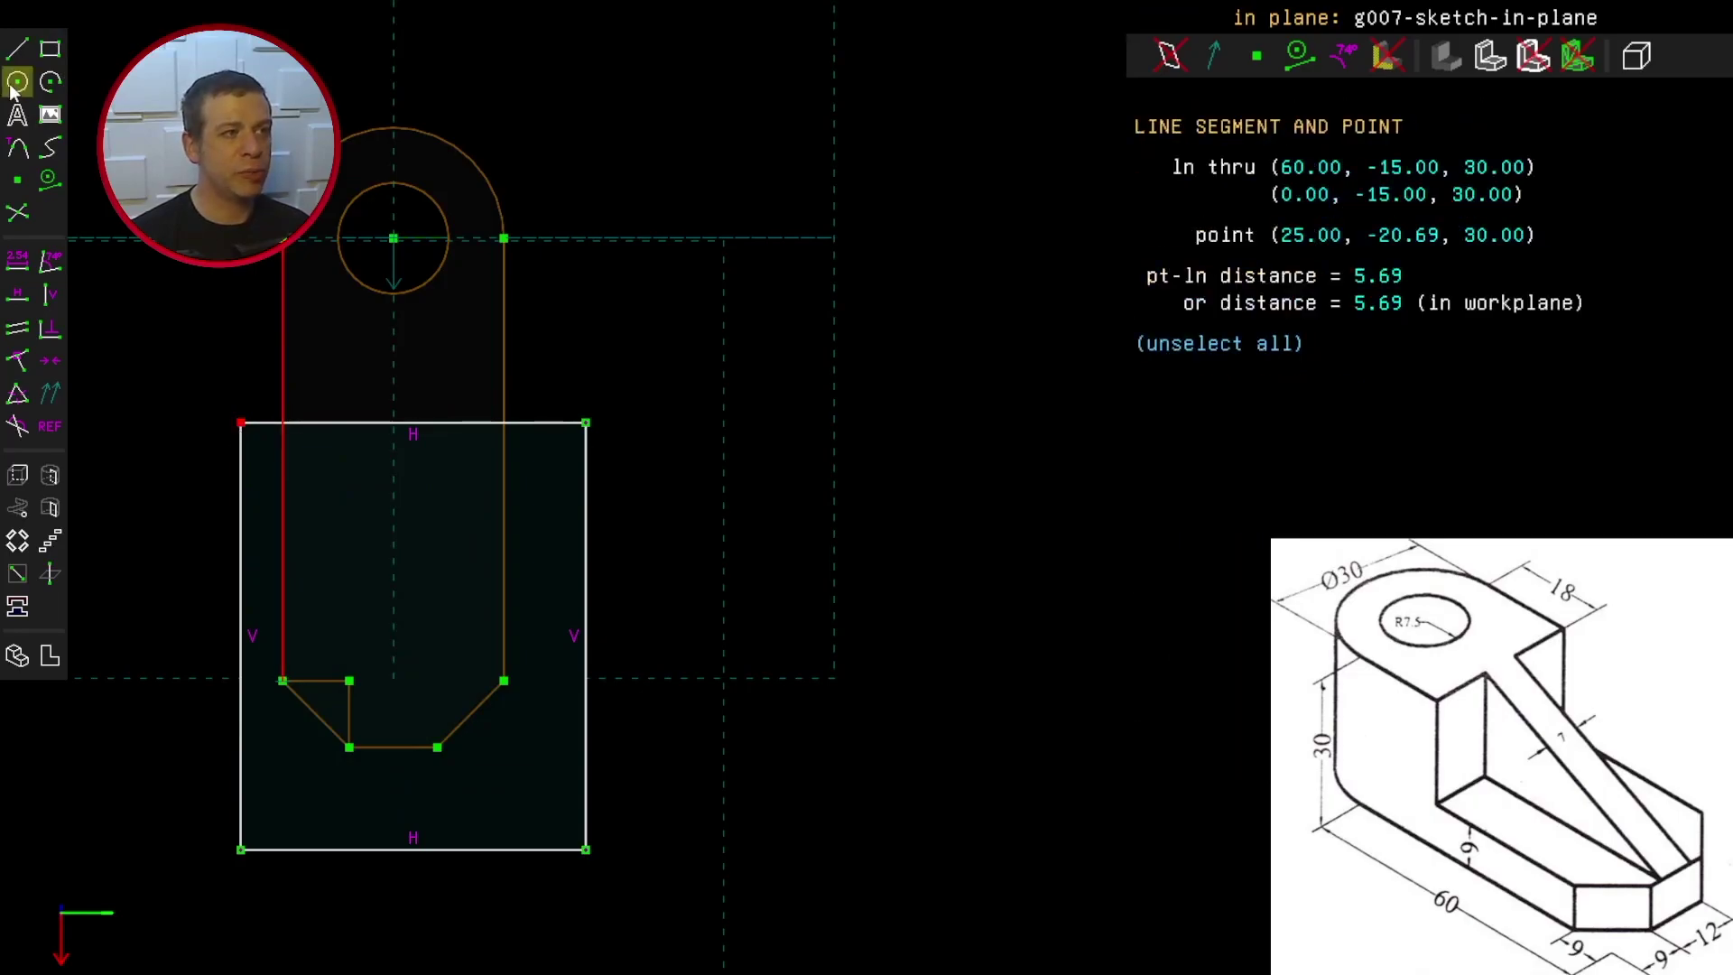
click(50, 360)
click(586, 423)
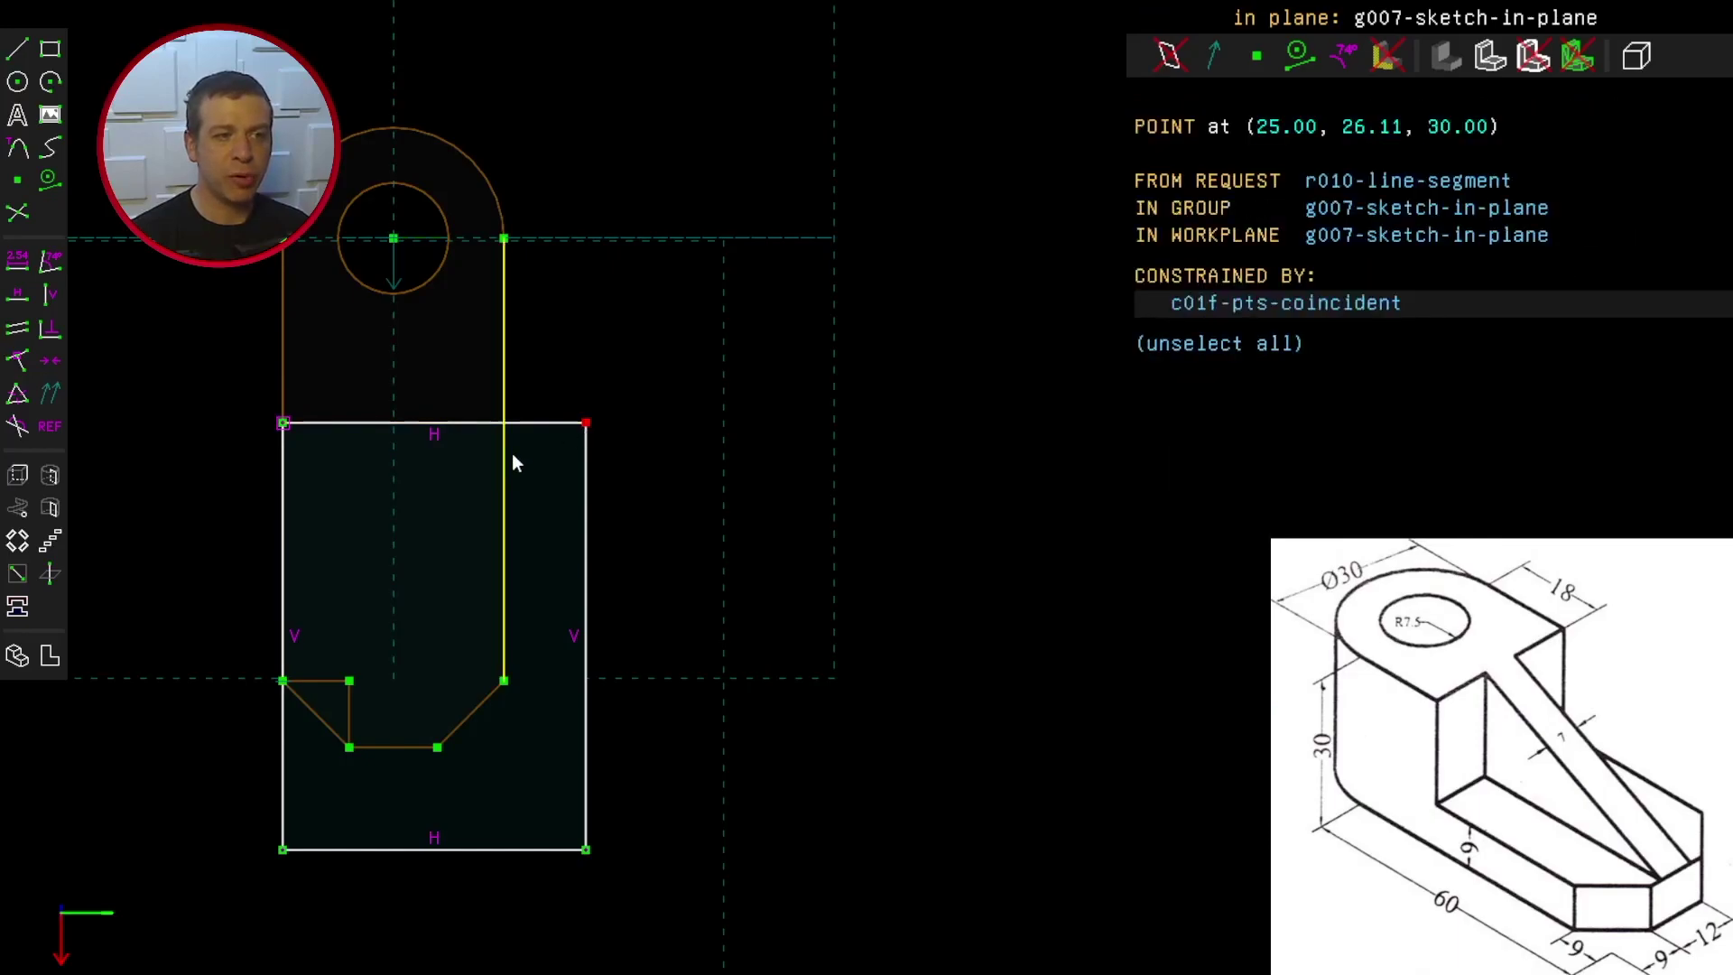
click(505, 453)
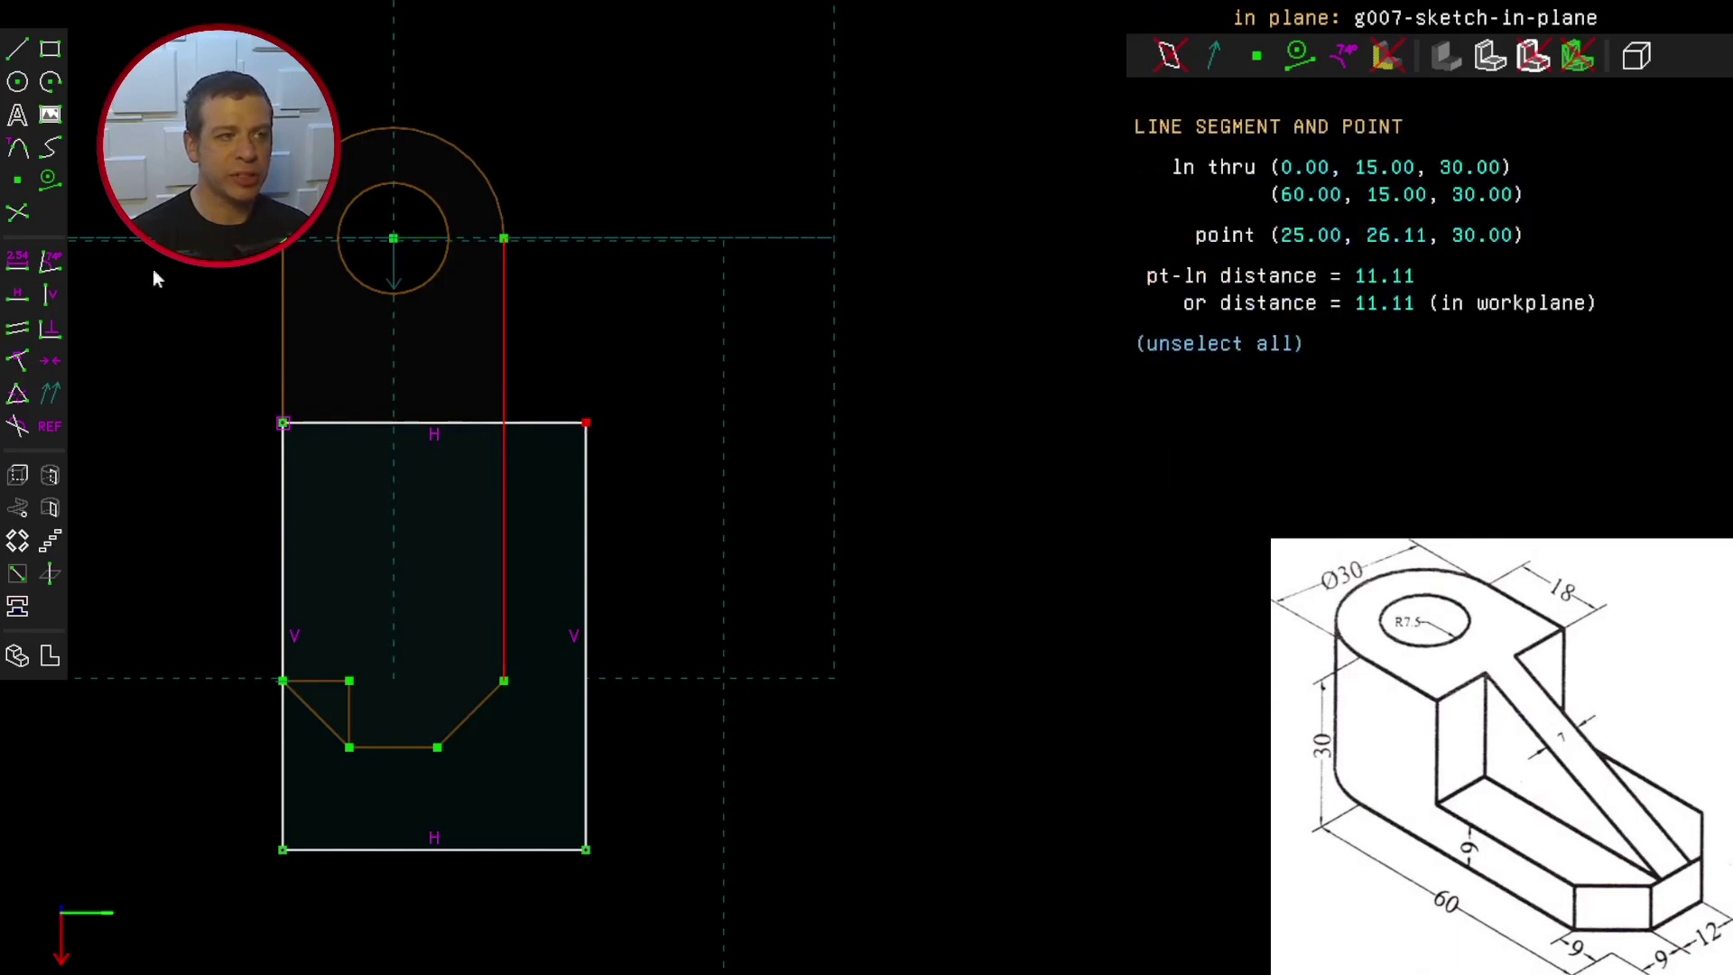
click(26, 366)
Step: Constrain the chamfer's lower corner point onto the rectangle's bottom edge
click(350, 748)
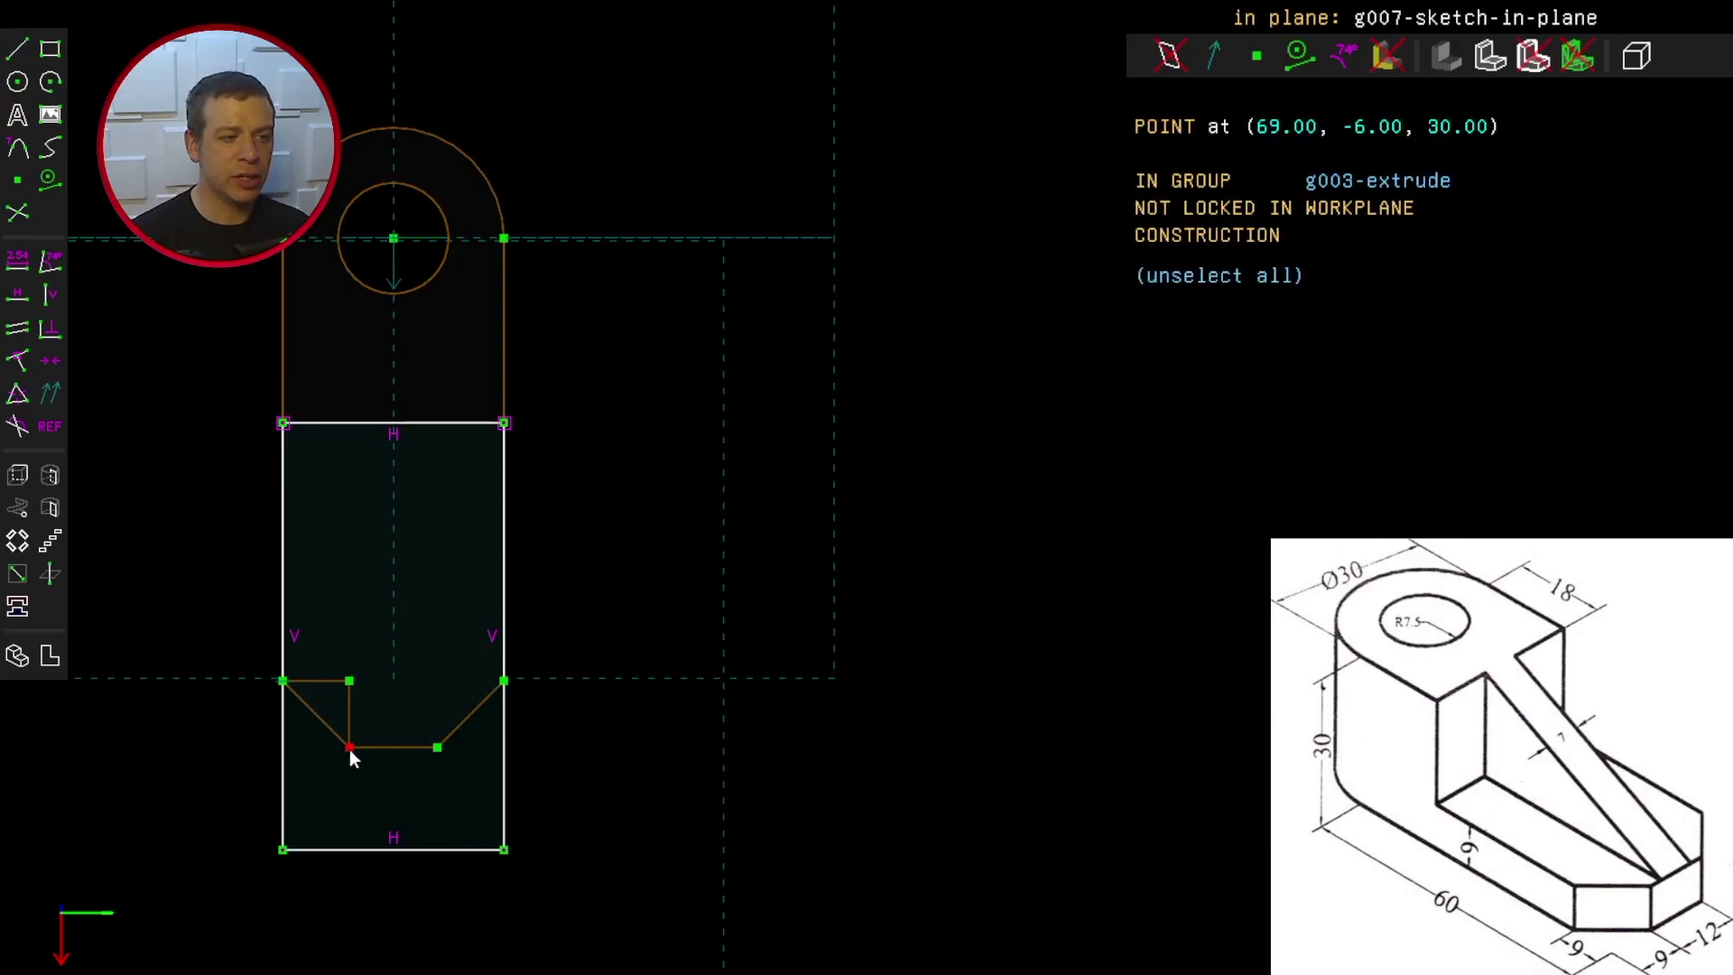
click(354, 849)
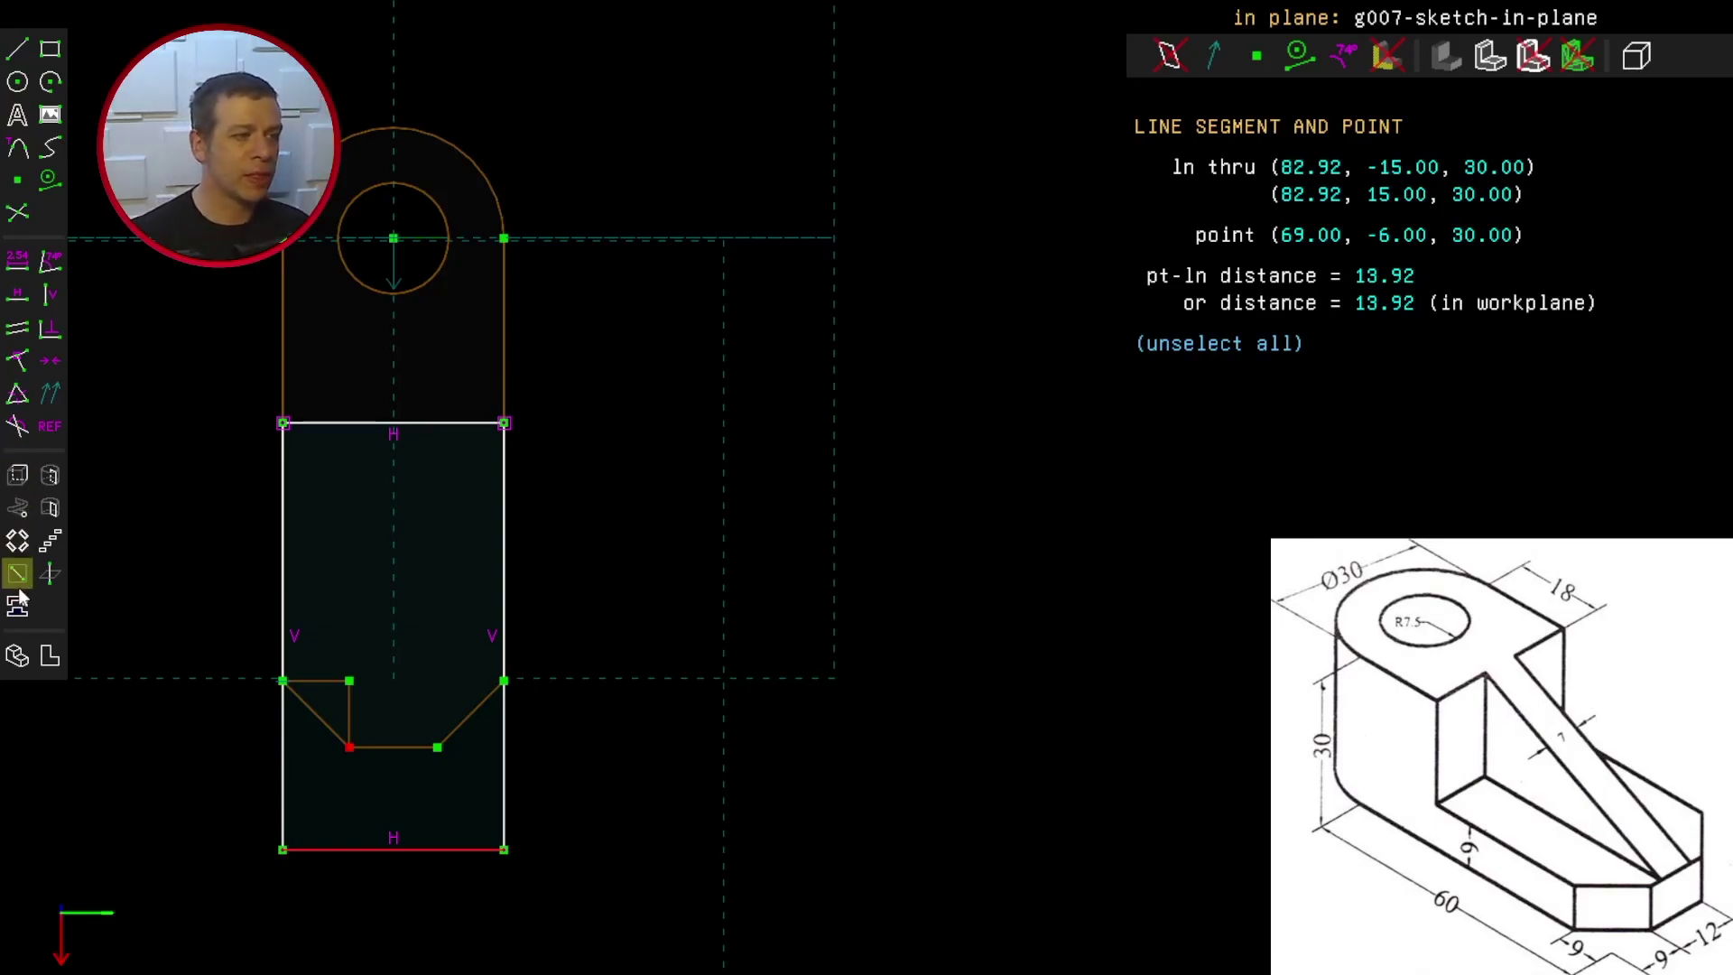
click(18, 360)
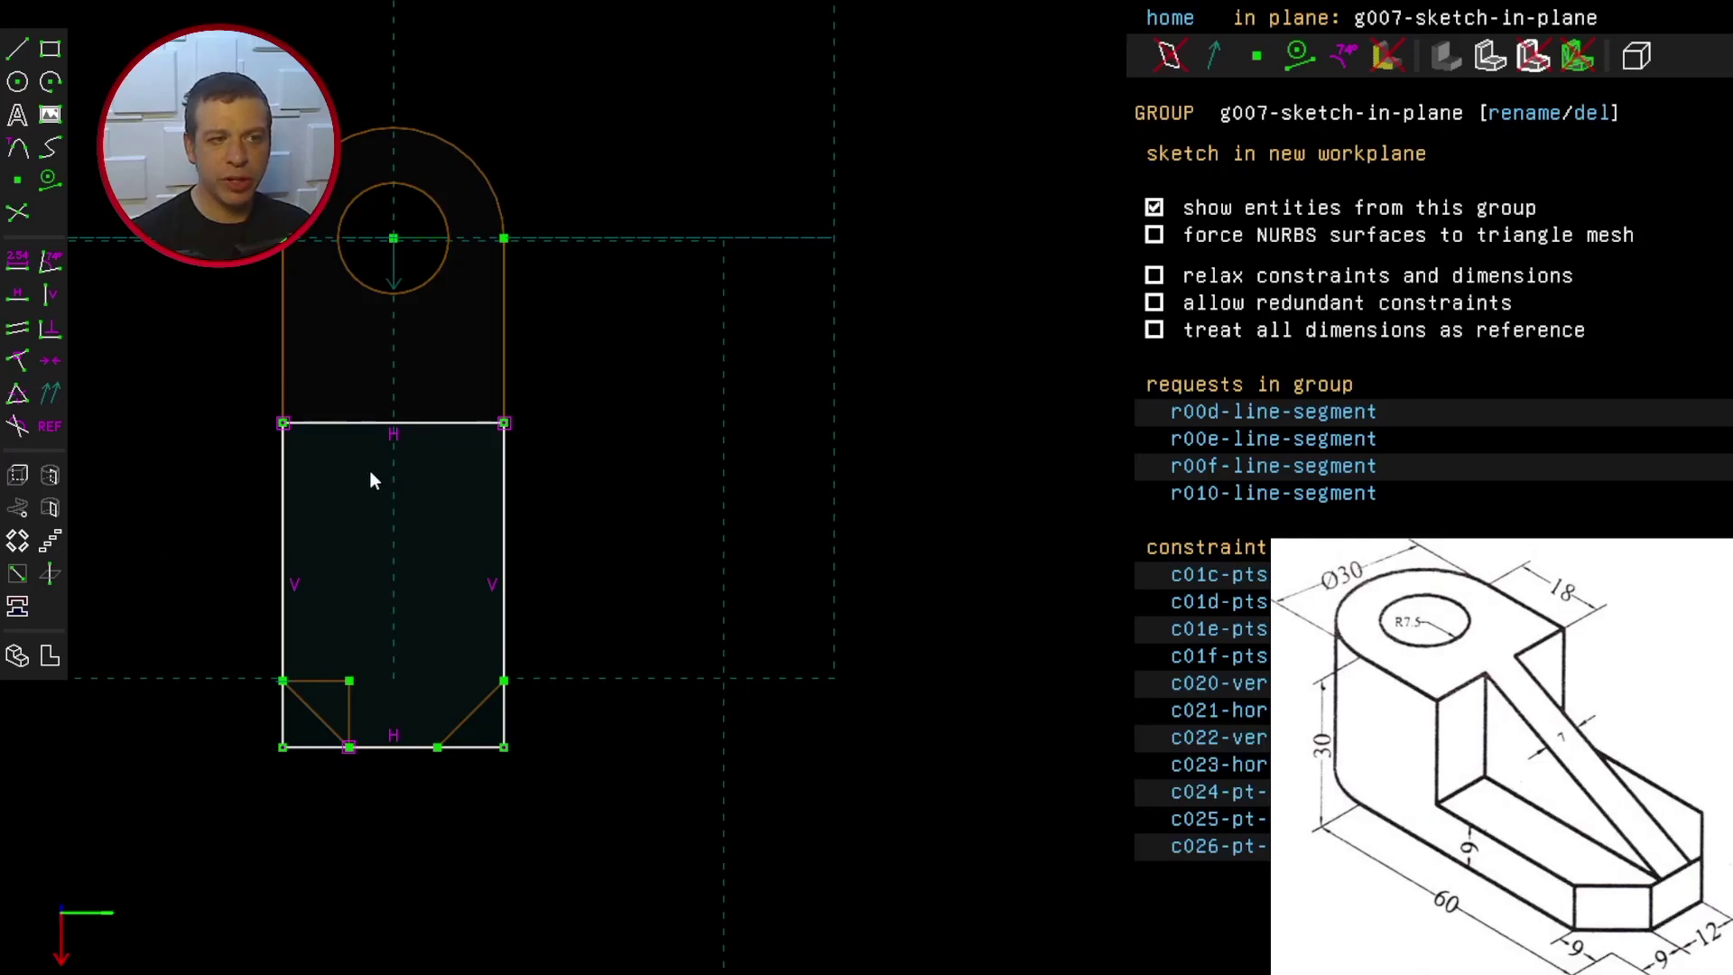
Step: Raise the rectangle's top edge and dimension it 18 from the hole centre
drag(328, 433, 339, 379)
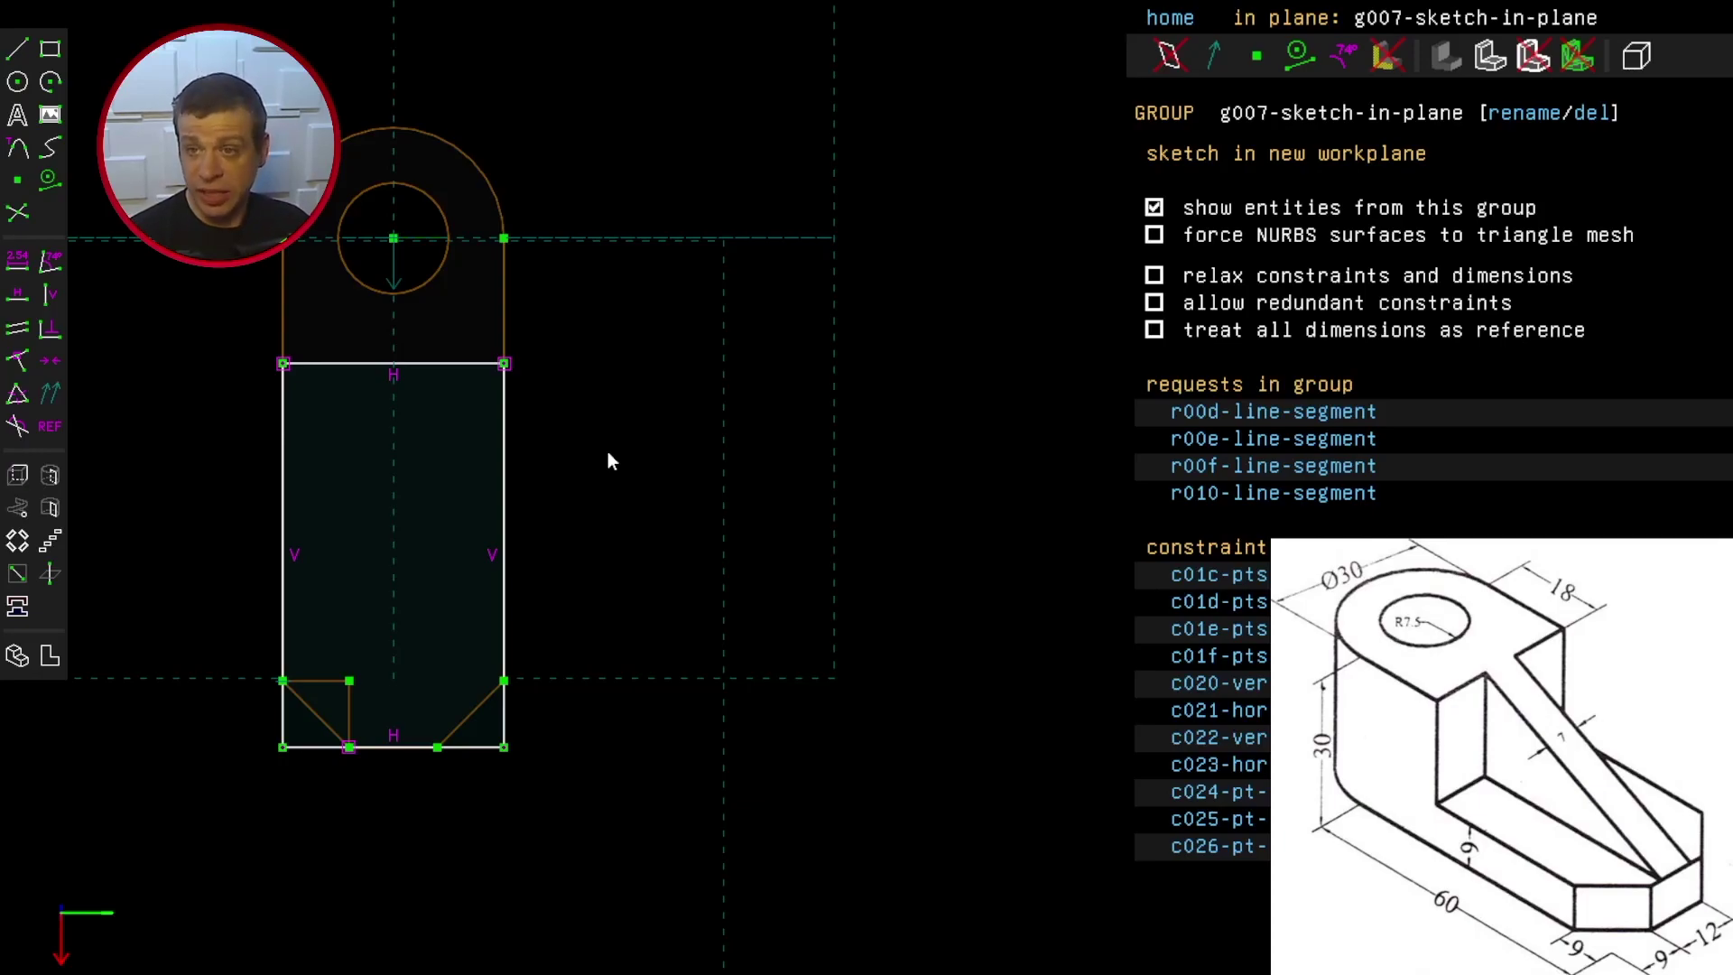
click(395, 240)
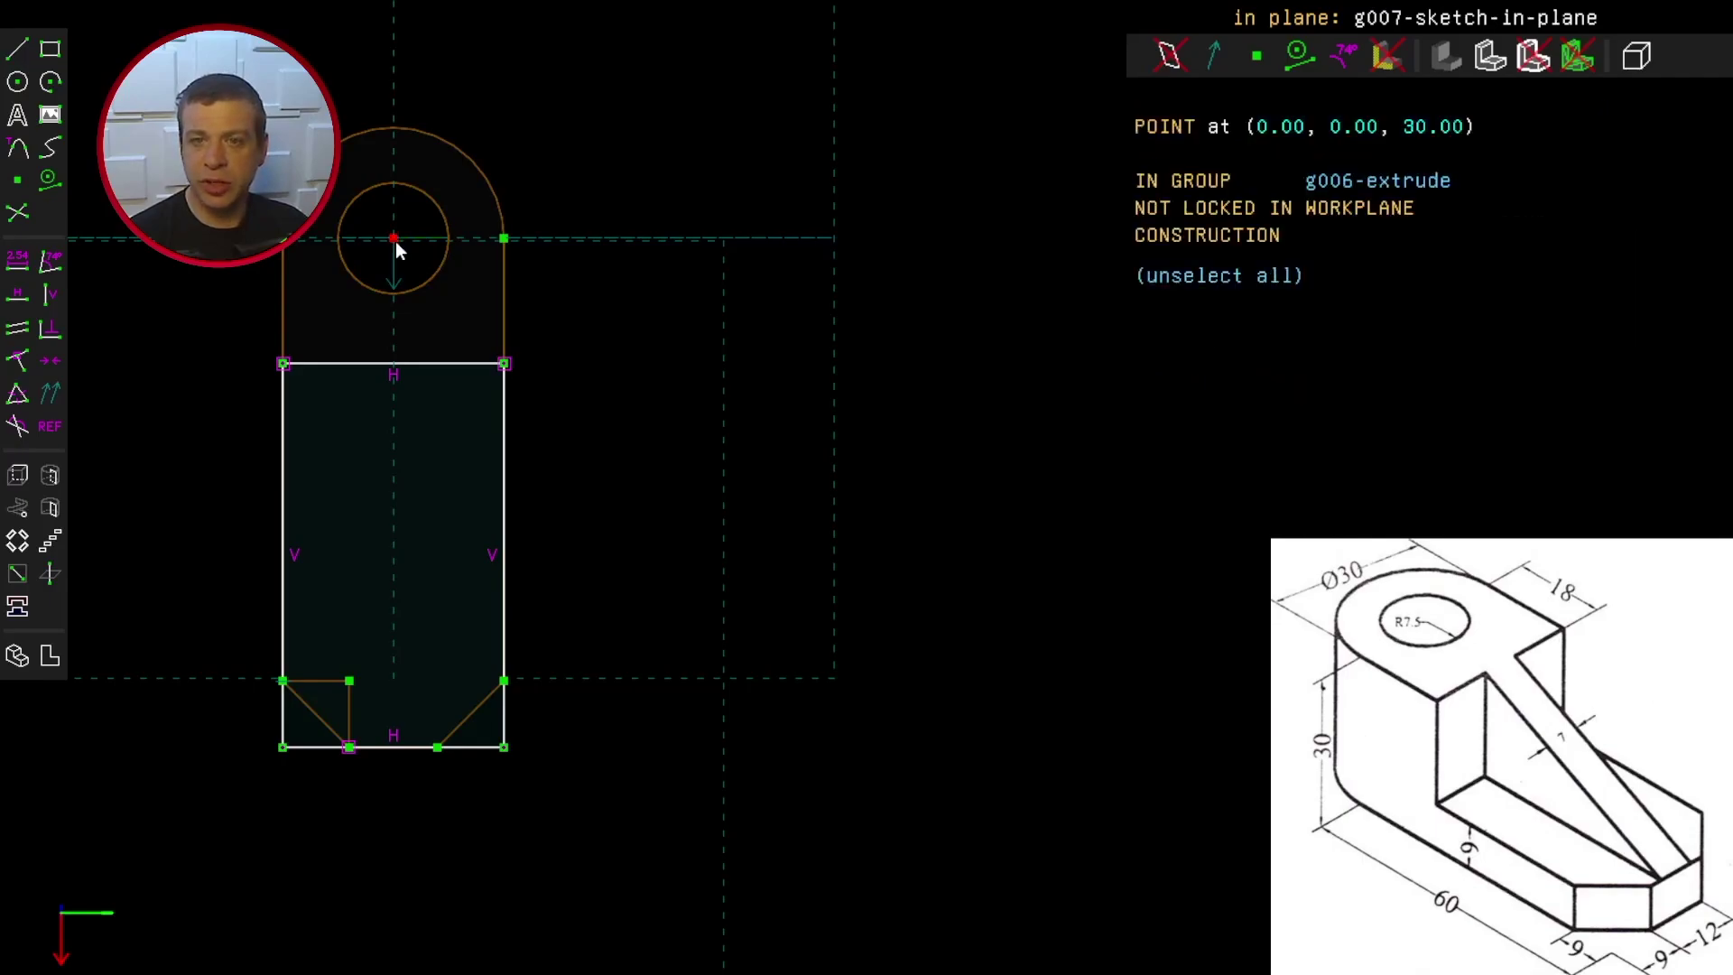
click(391, 364)
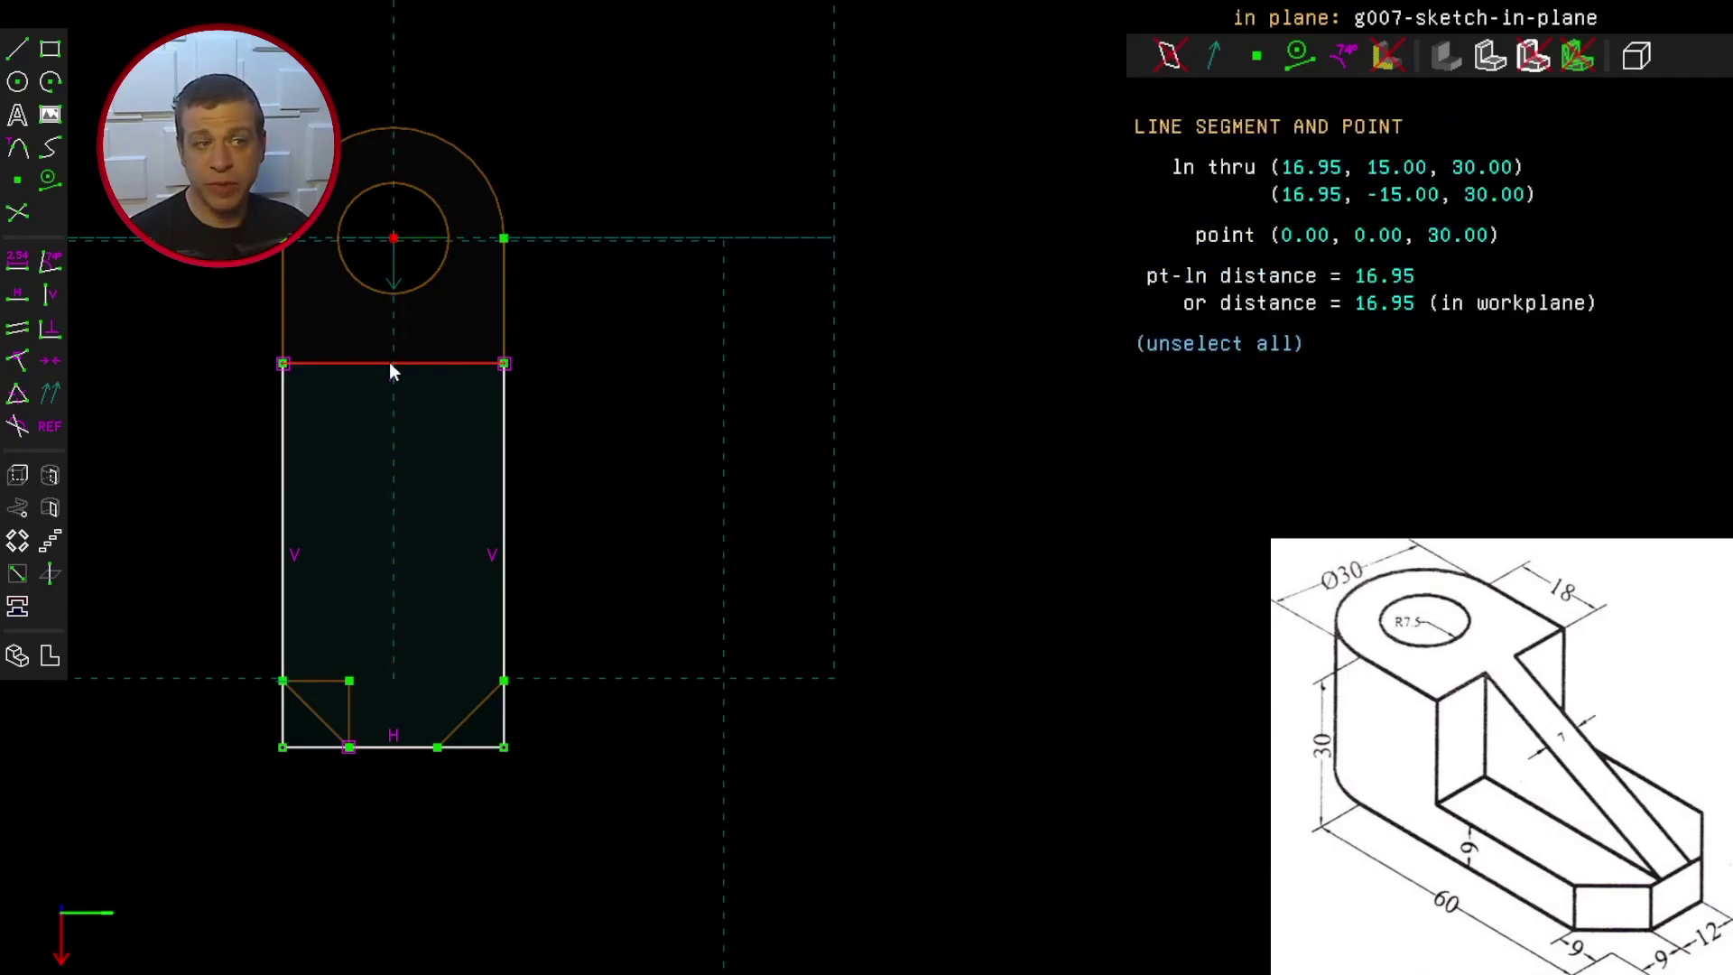
key(h)
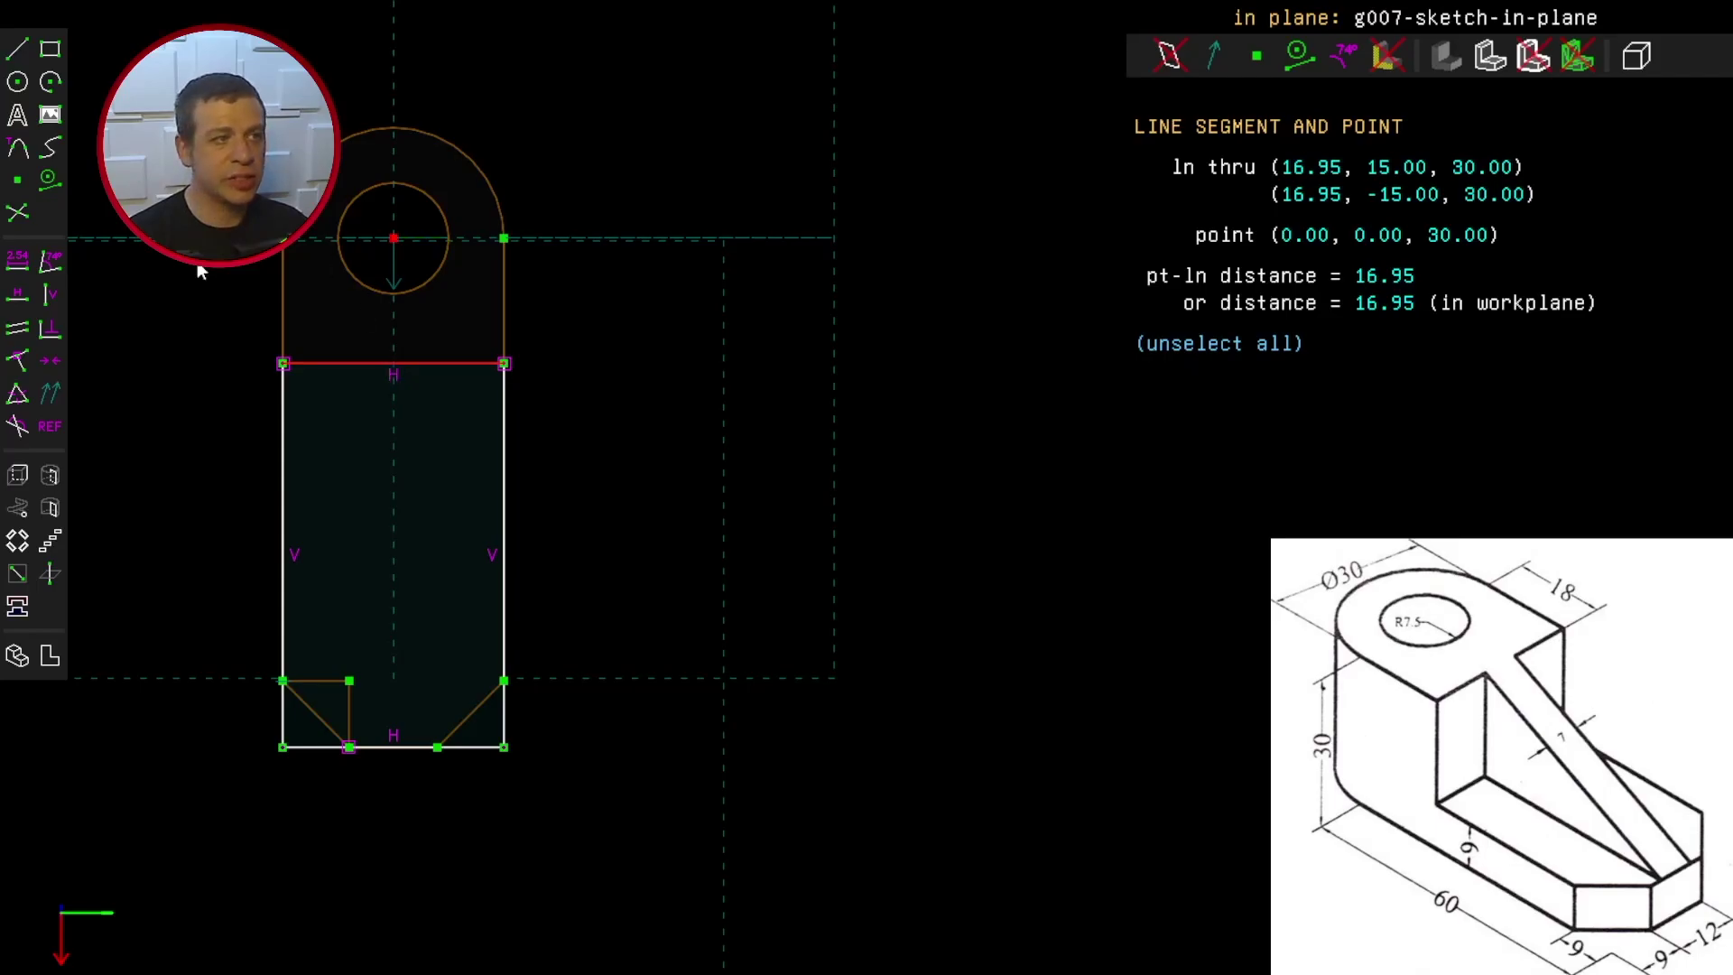
click(19, 270)
text(18)
key(Return)
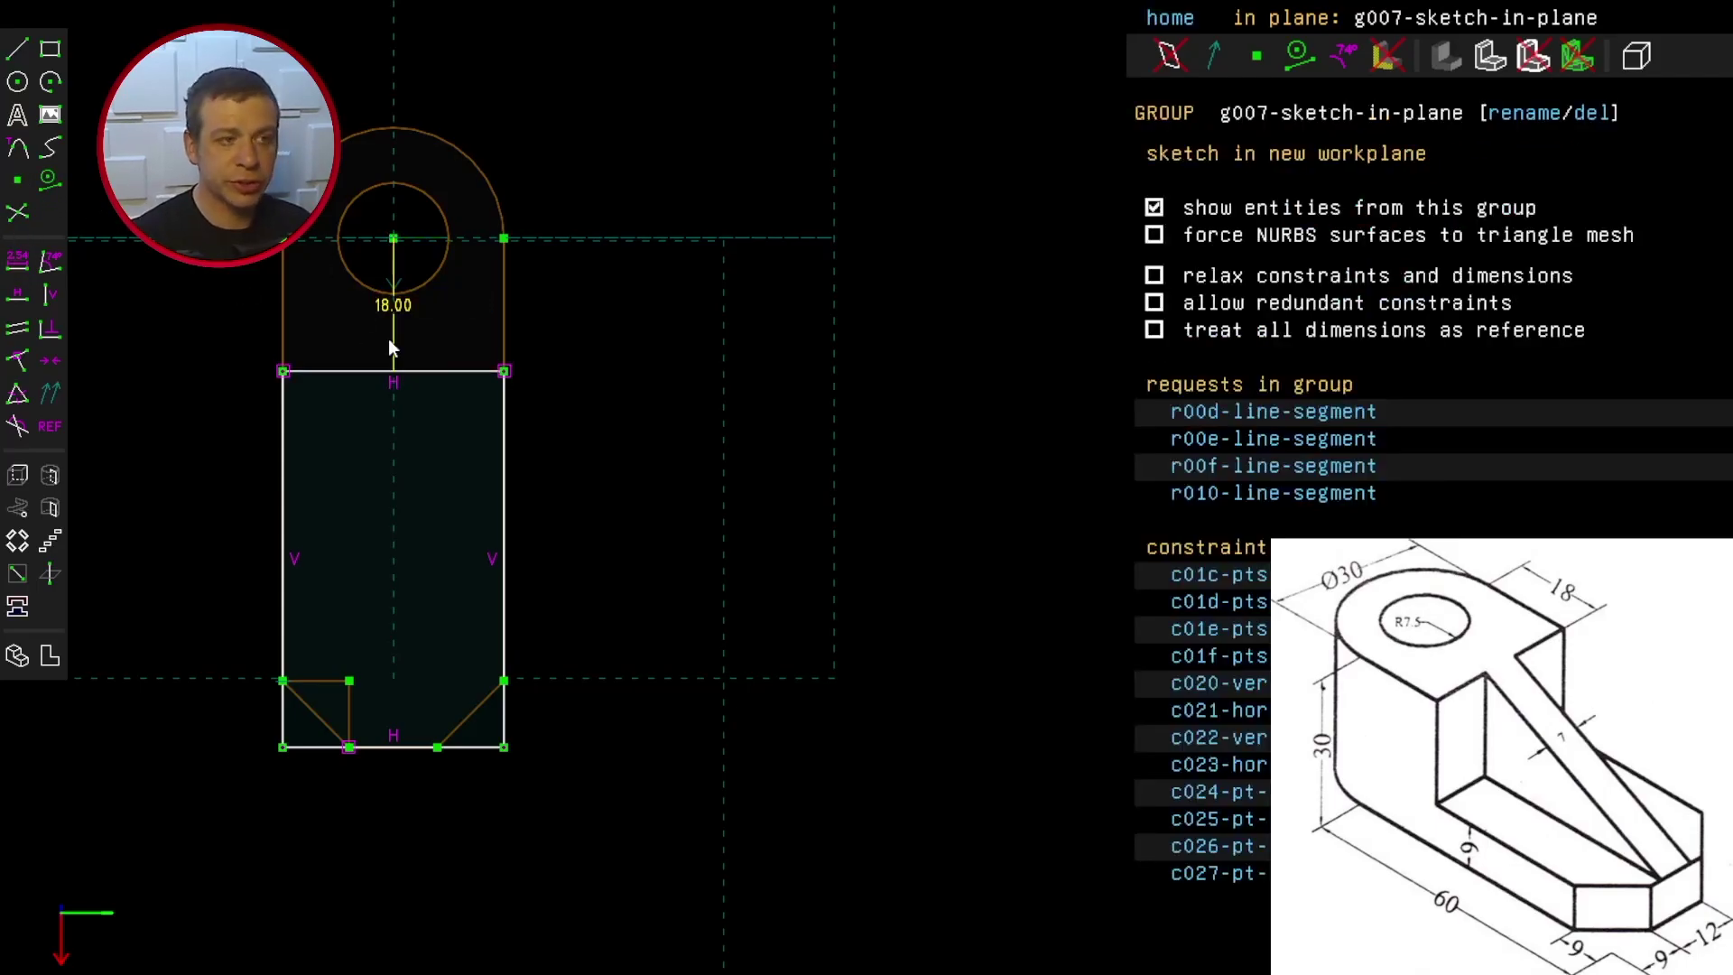
Step: Move the 18.00 label beside the part and extrude the rectangle sketch
click(397, 318)
drag(412, 311, 635, 322)
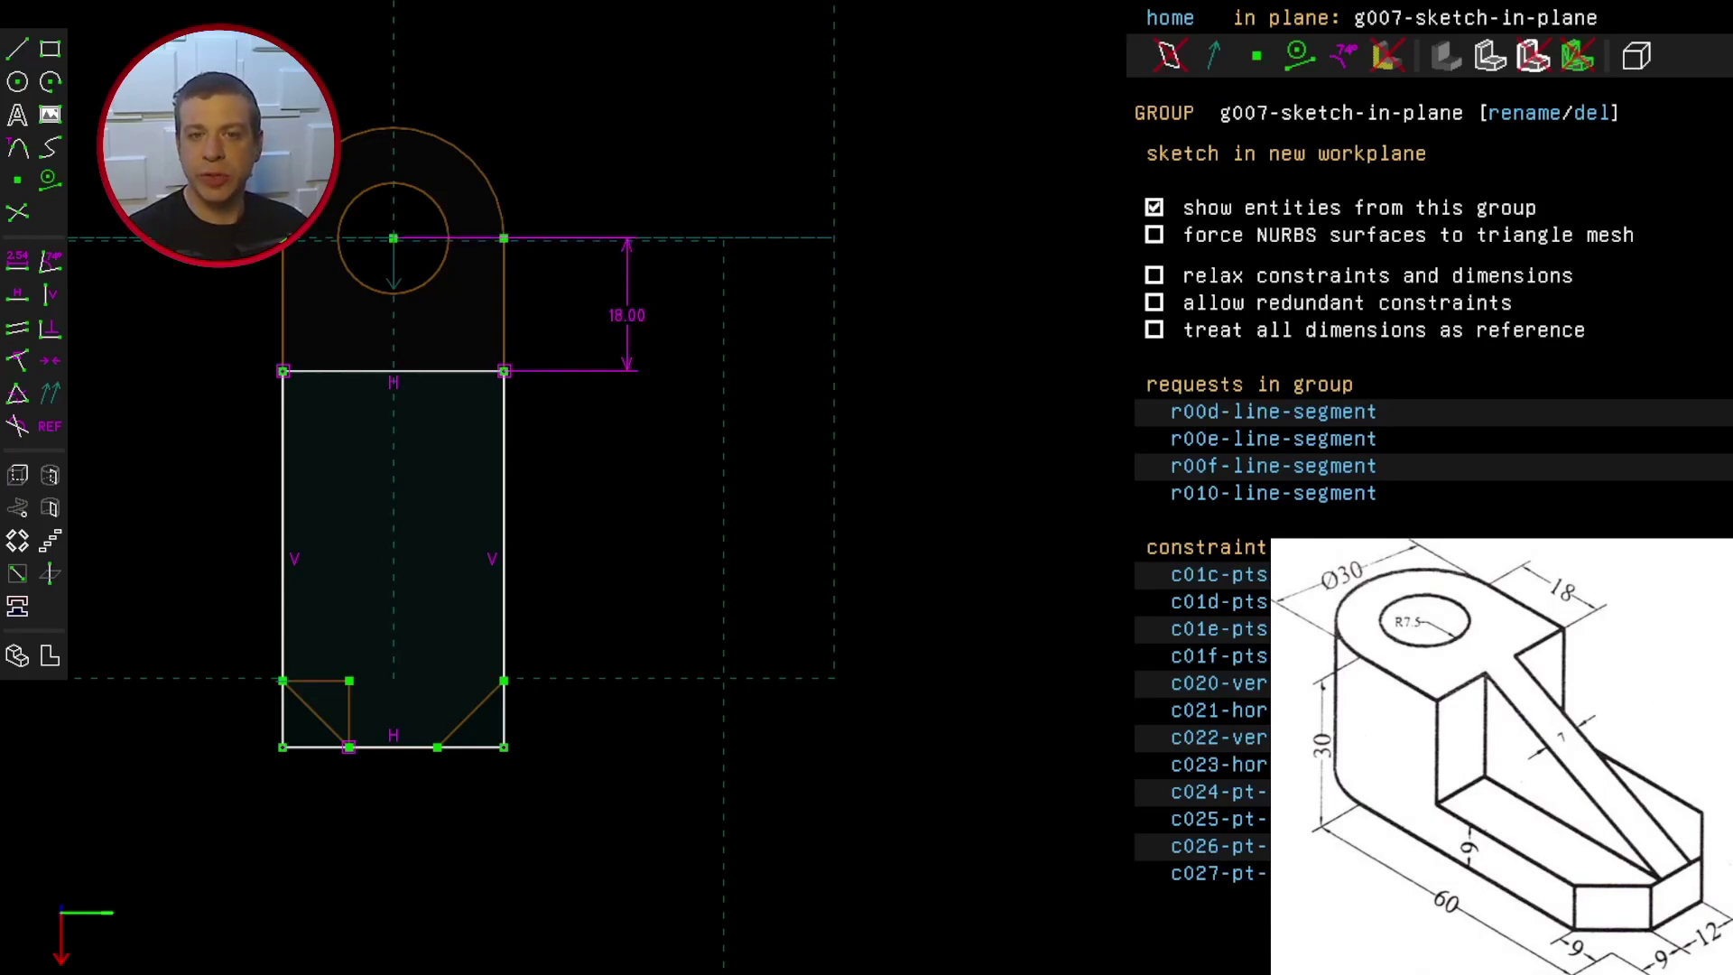
click(18, 474)
Step: Make the extrusion a difference cut and pull its depth back inside the solid
middle_drag(137, 507, 938, 293)
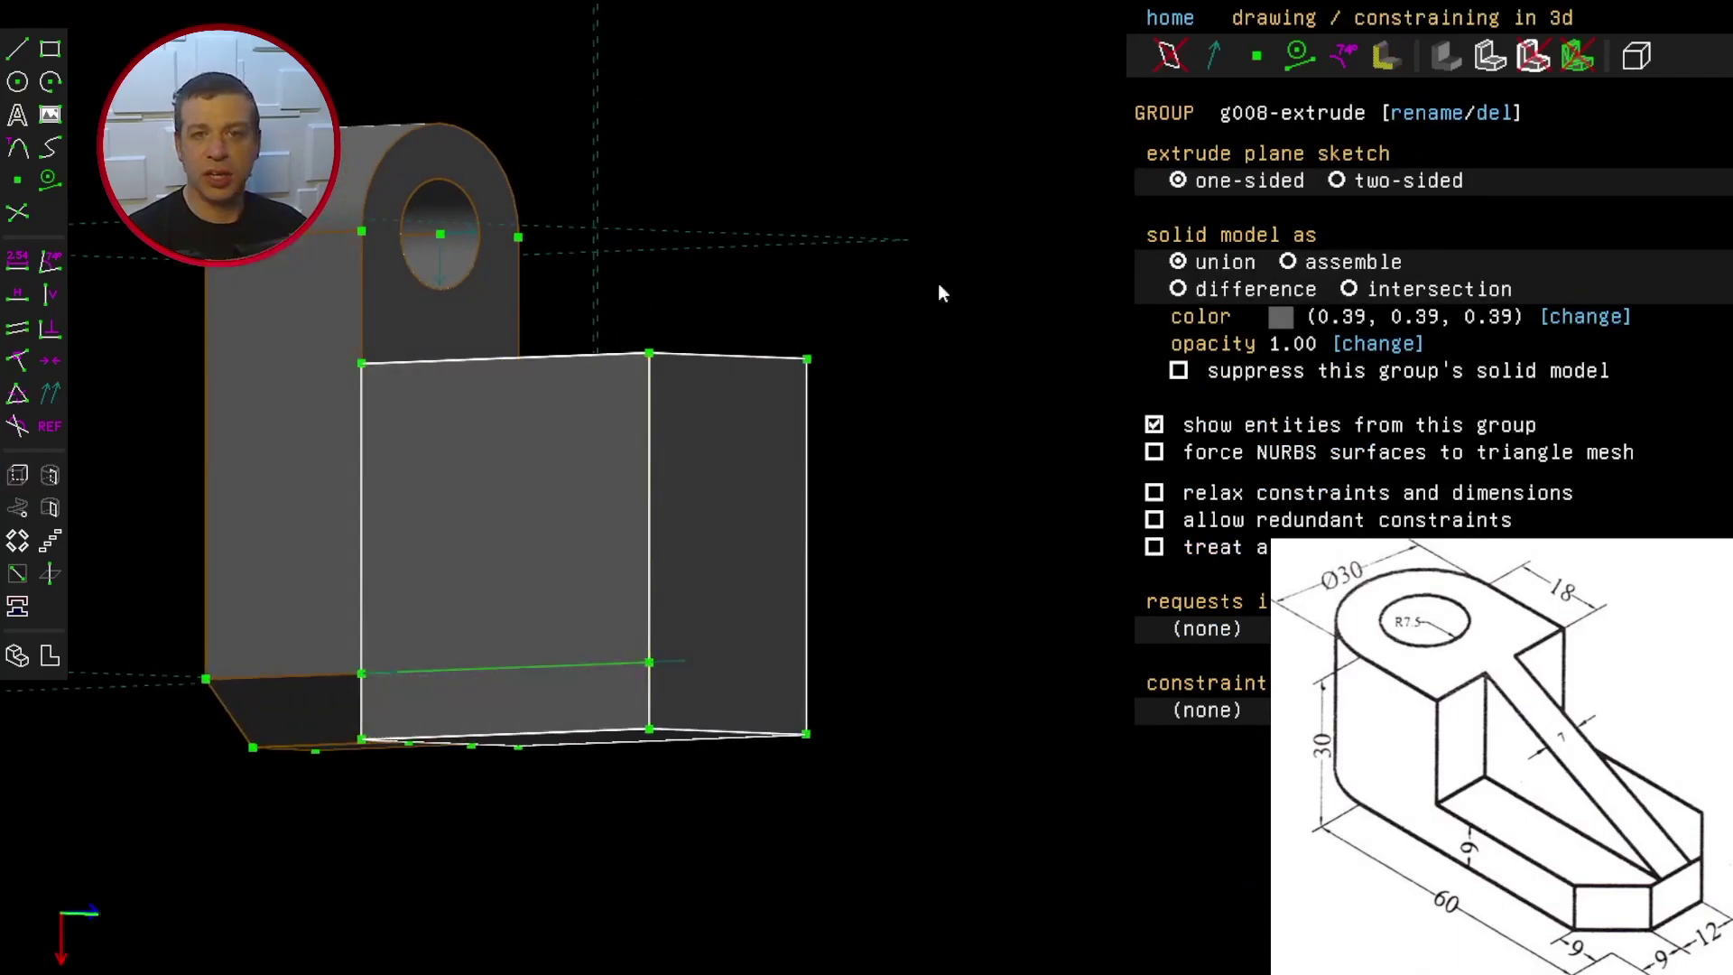
click(1181, 289)
middle_drag(265, 652, 278, 731)
scroll(280, 744, down, 2)
right_drag(275, 788, 297, 750)
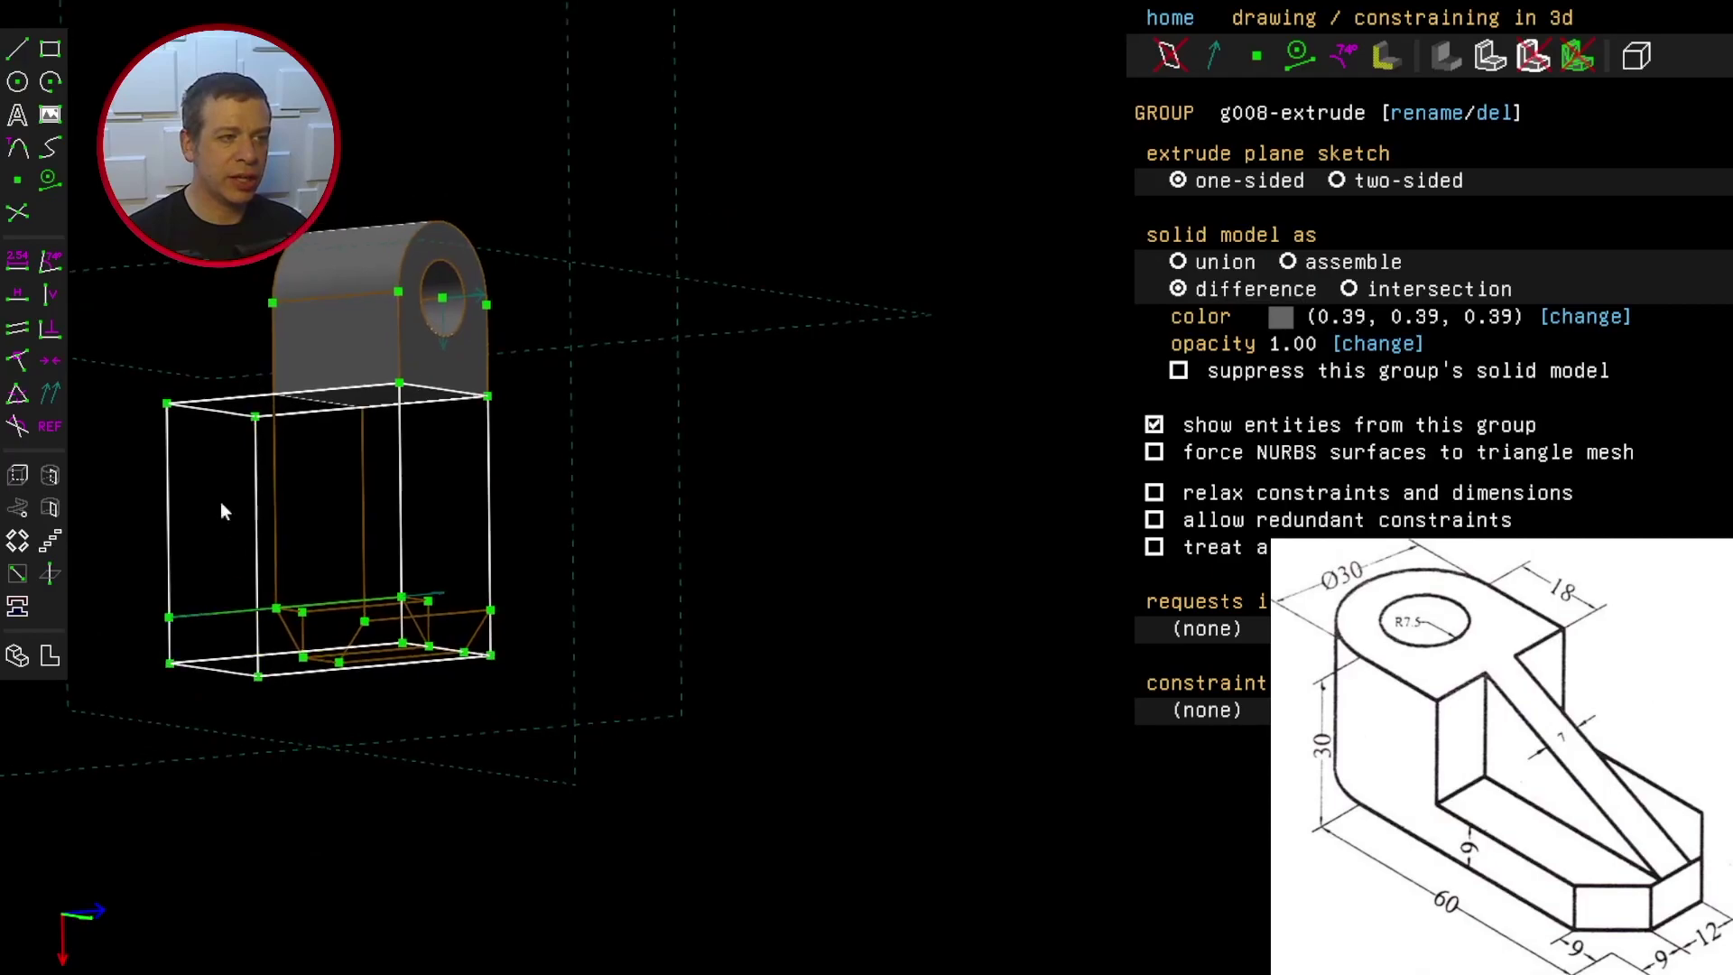
drag(161, 404, 409, 425)
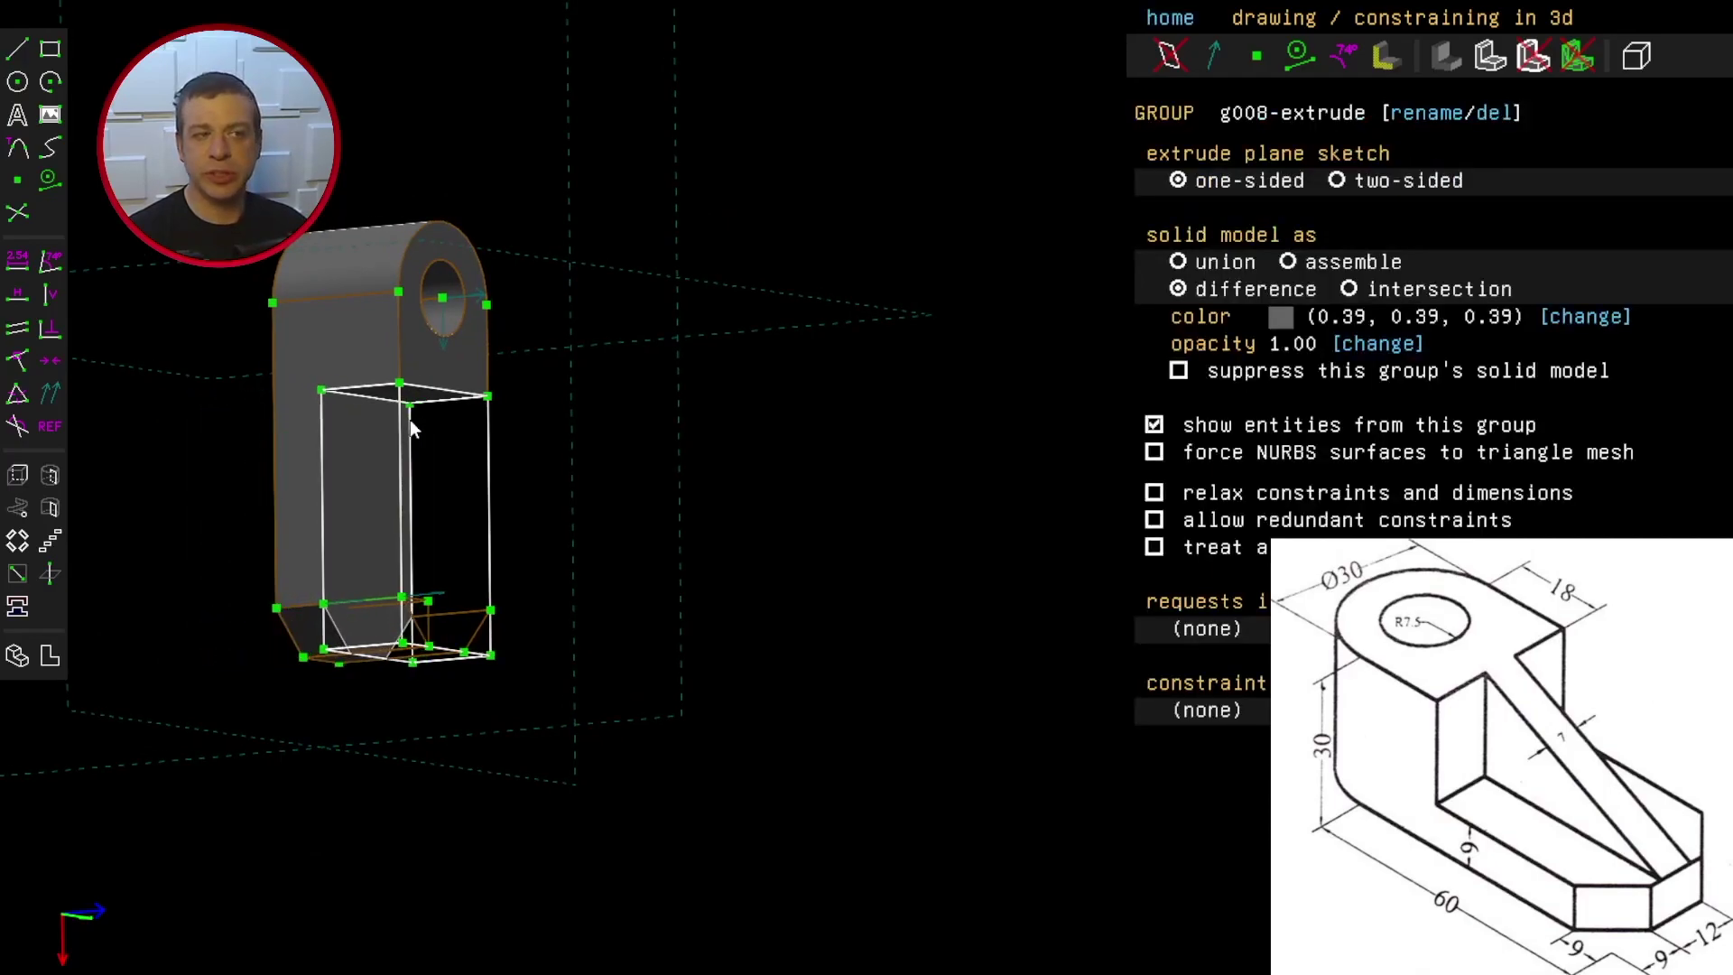
scroll(410, 425, up, 3)
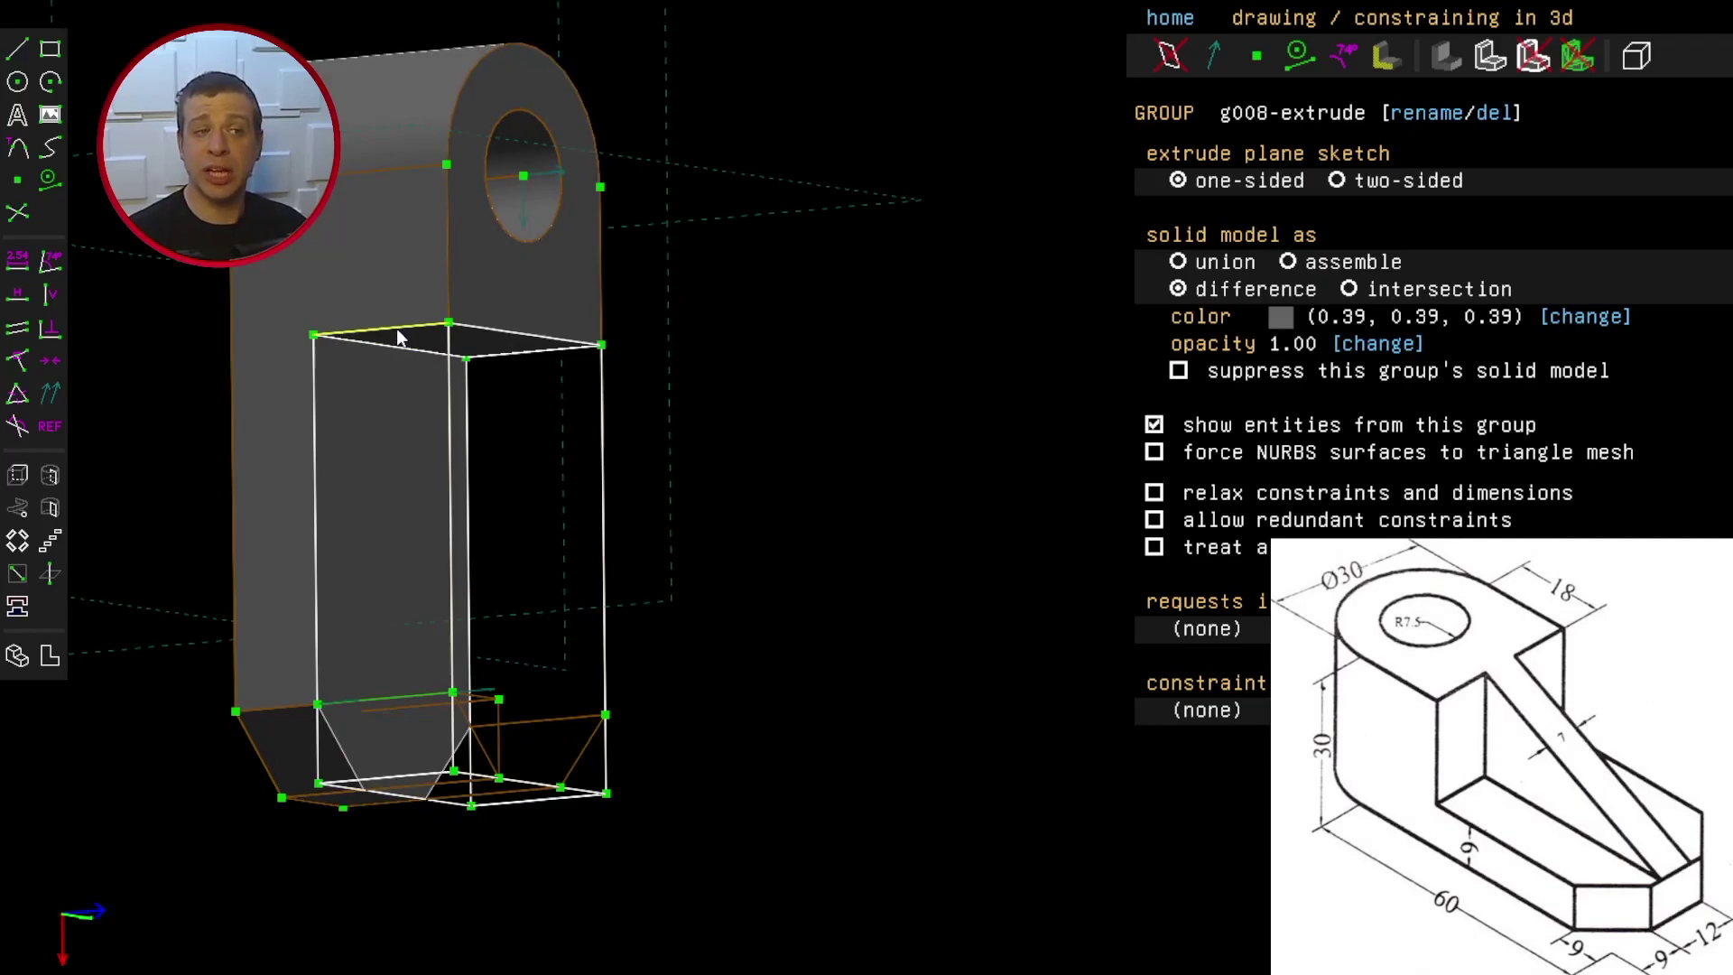
Step: Dimension the cut box's edge to a 21 depth and view the part isometrically
click(398, 336)
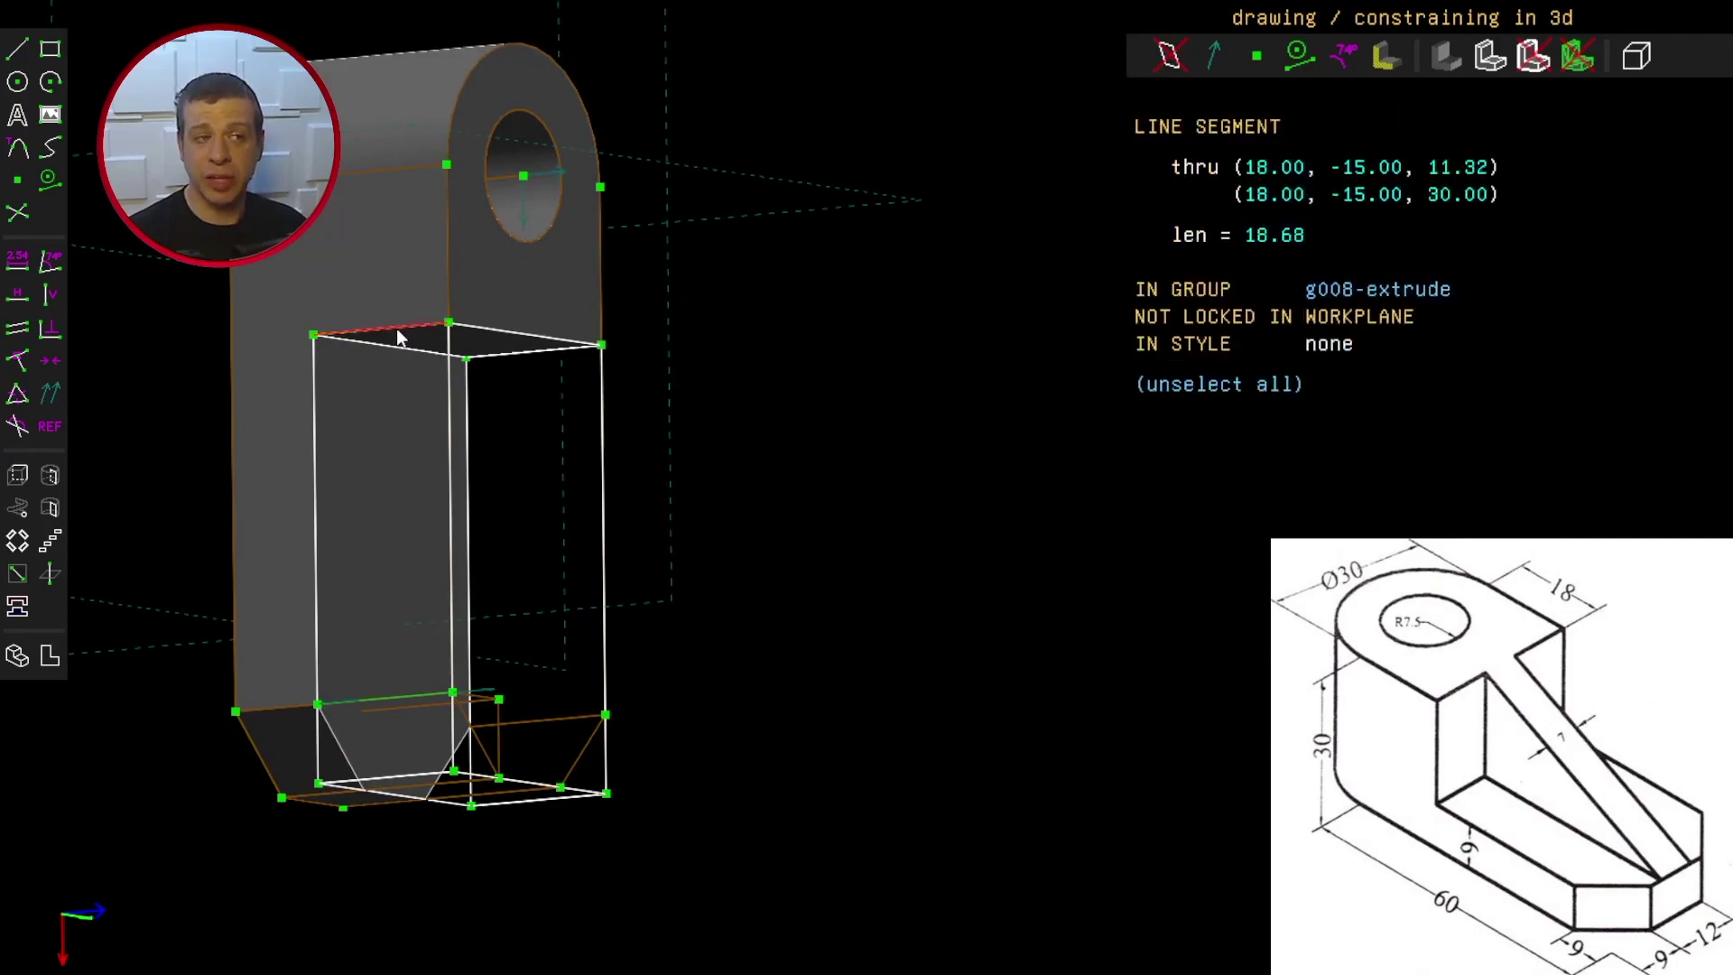
click(18, 261)
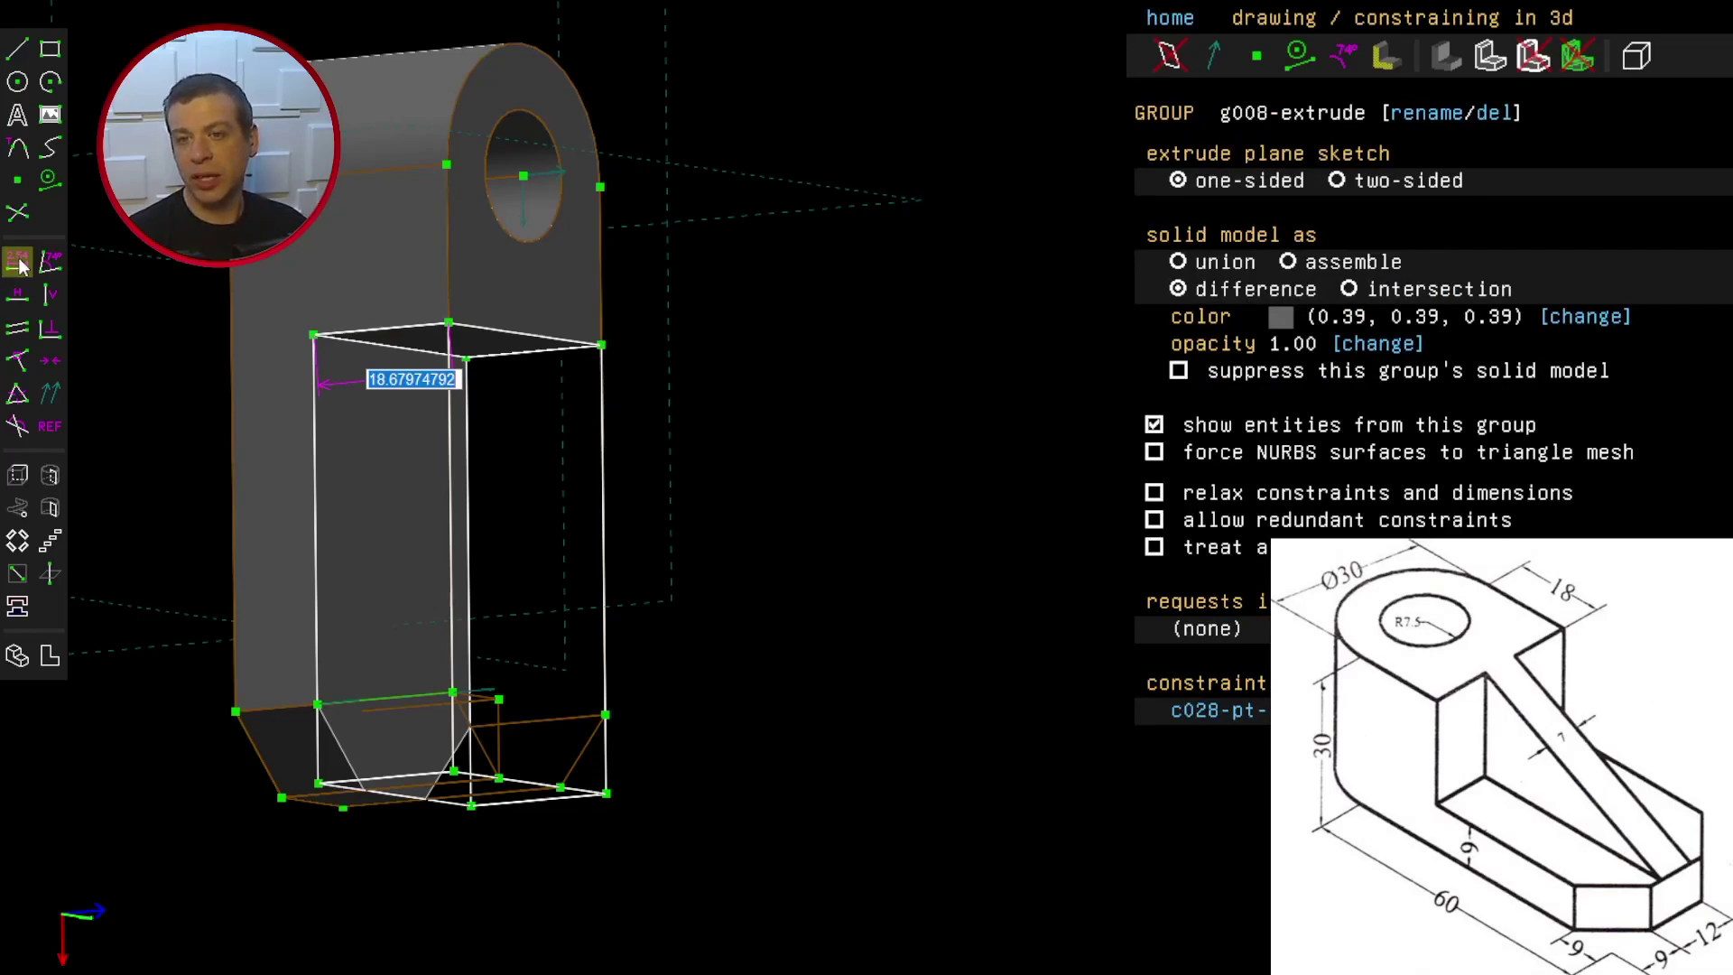
text(21)
key(Return)
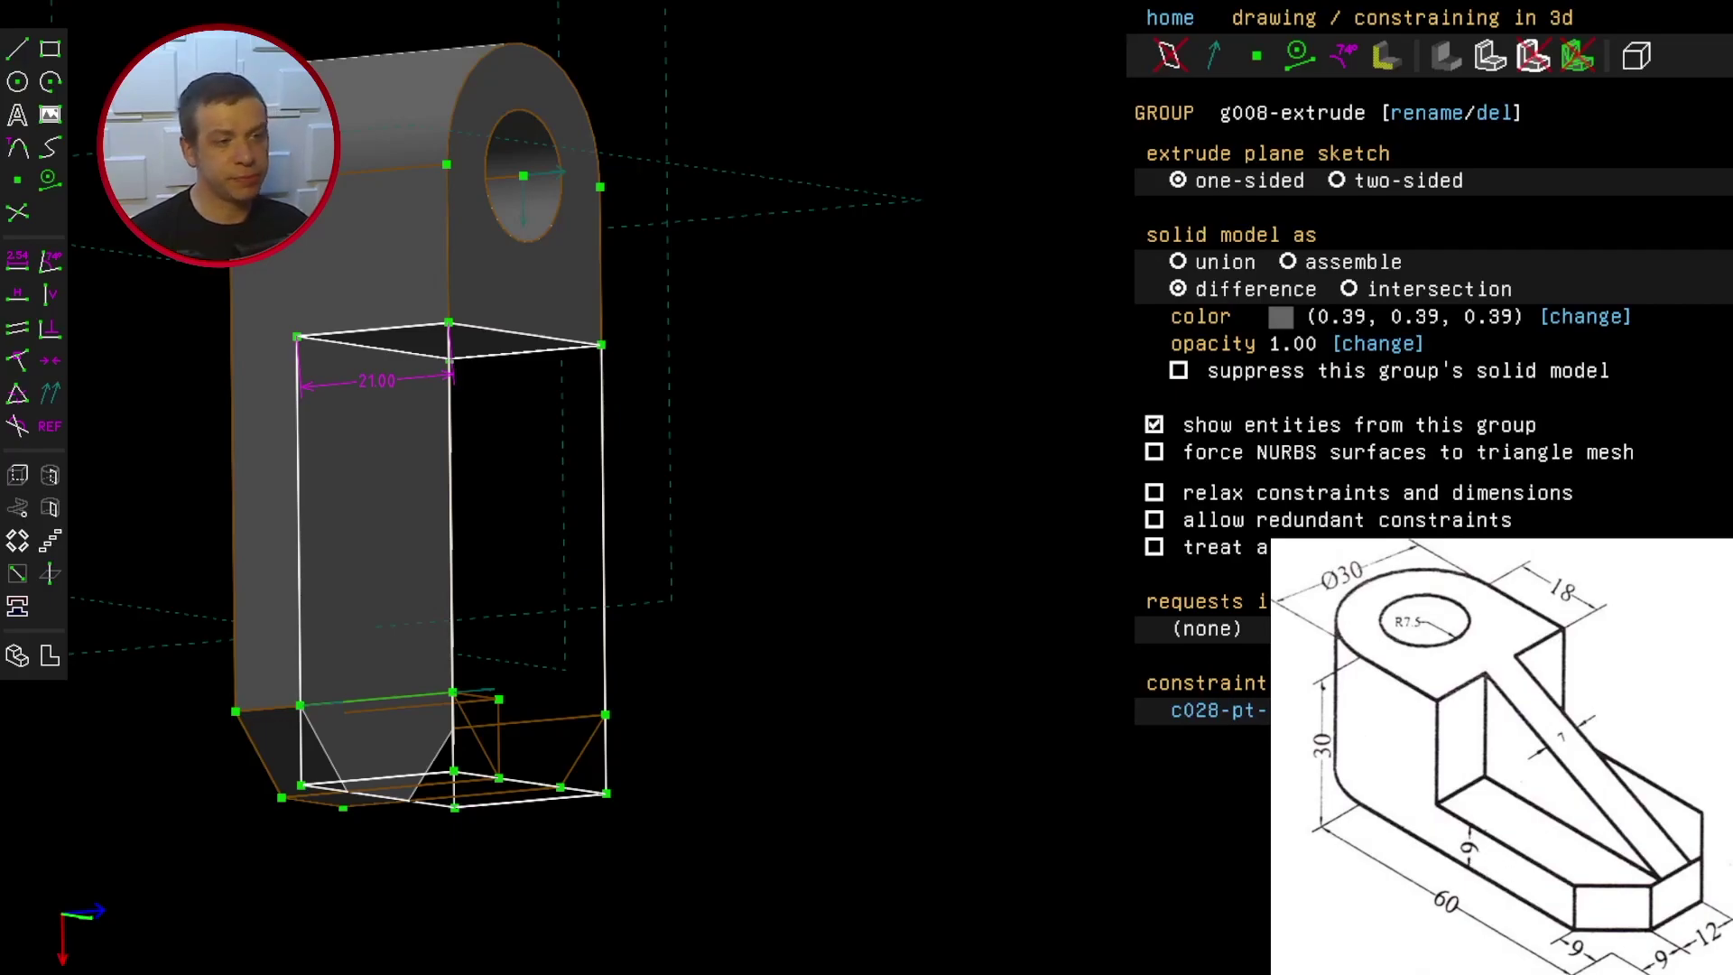
click(23, 666)
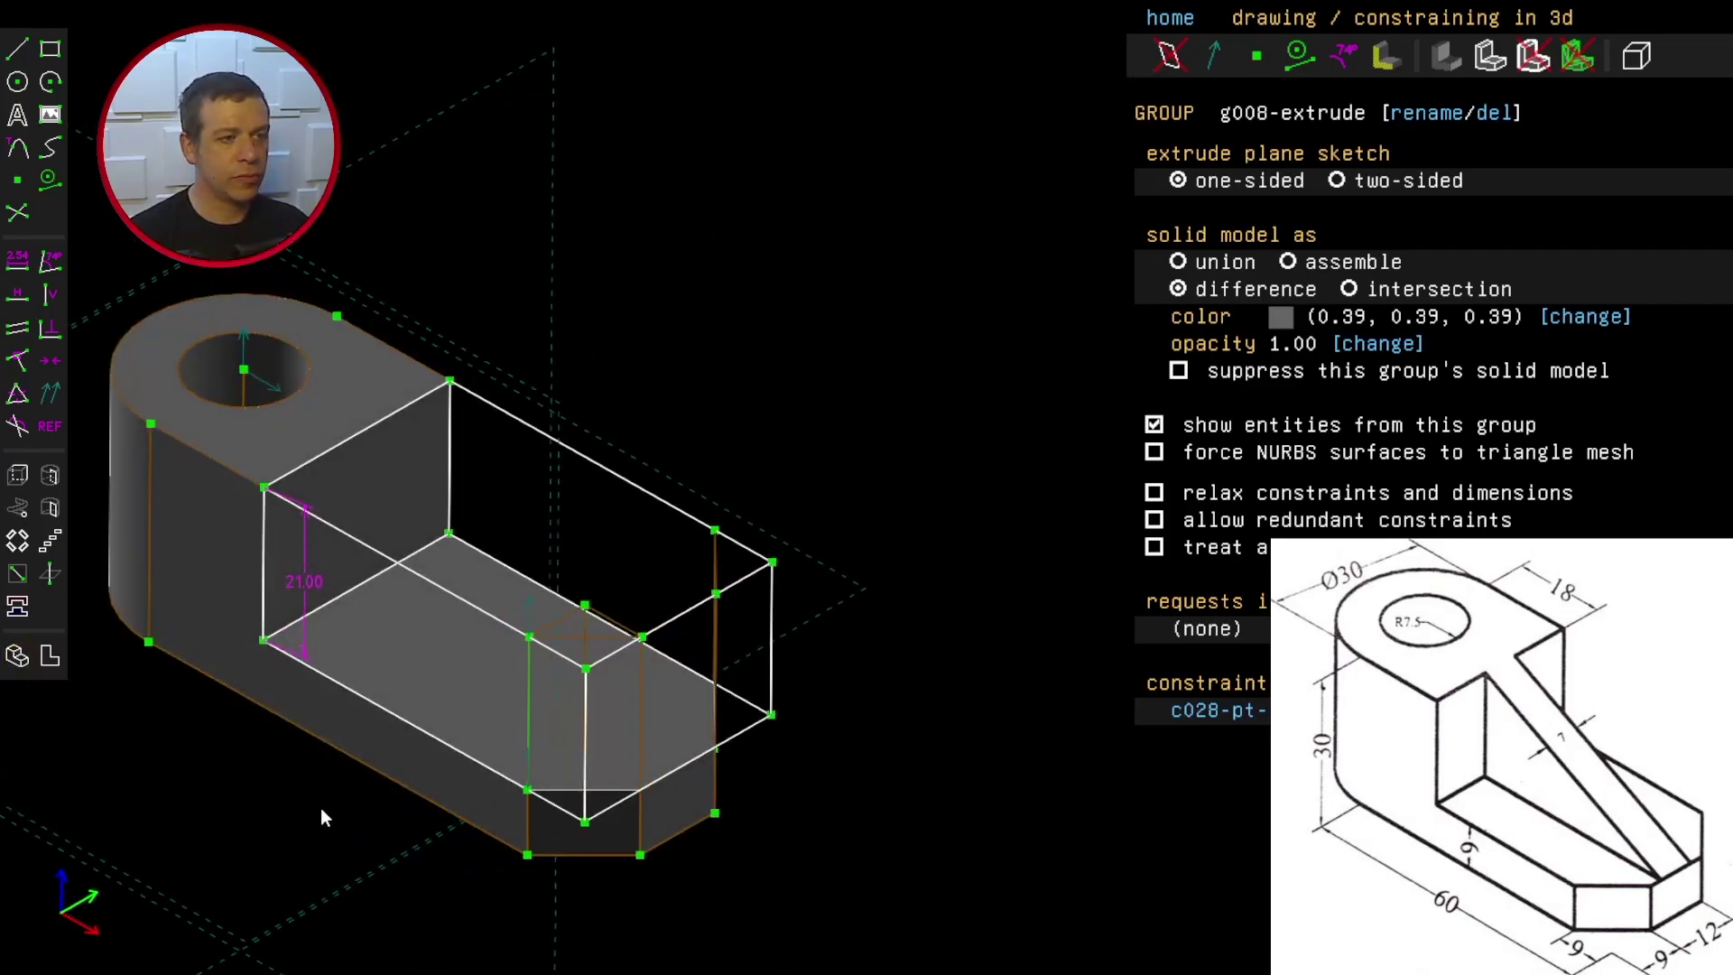
Step: Create an in-workplane sketch from the step wall's vertical edge, top edge and shared corner
right_drag(268, 803, 280, 722)
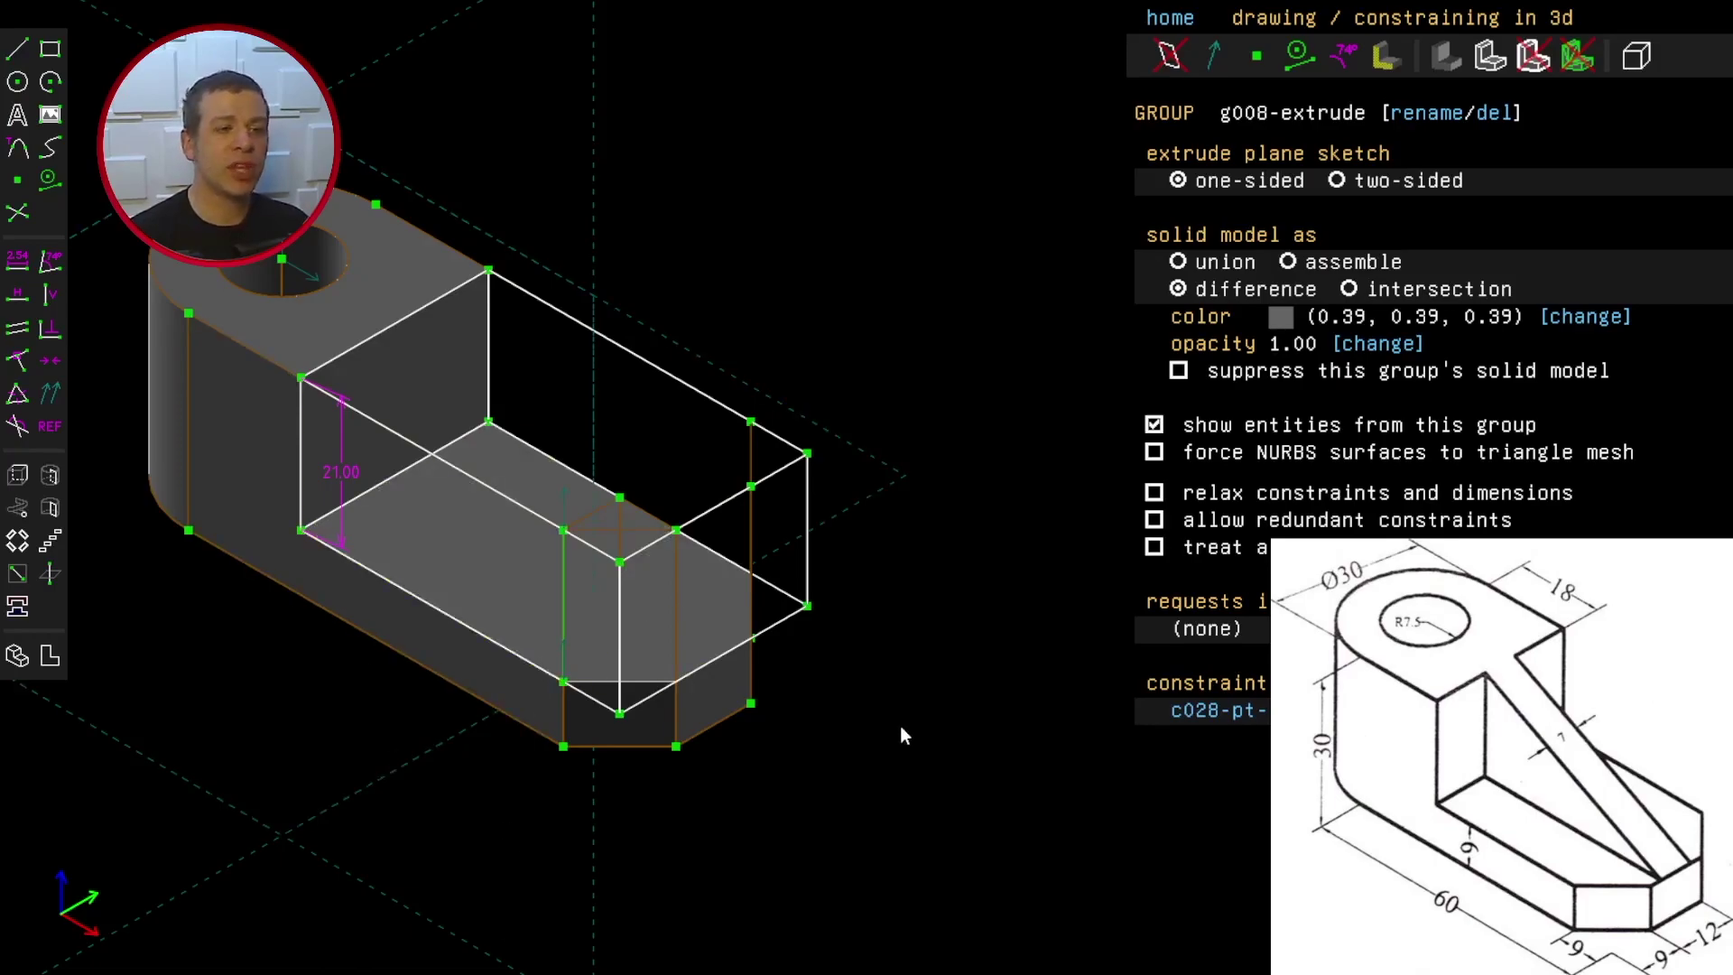
middle_drag(900, 731, 415, 343)
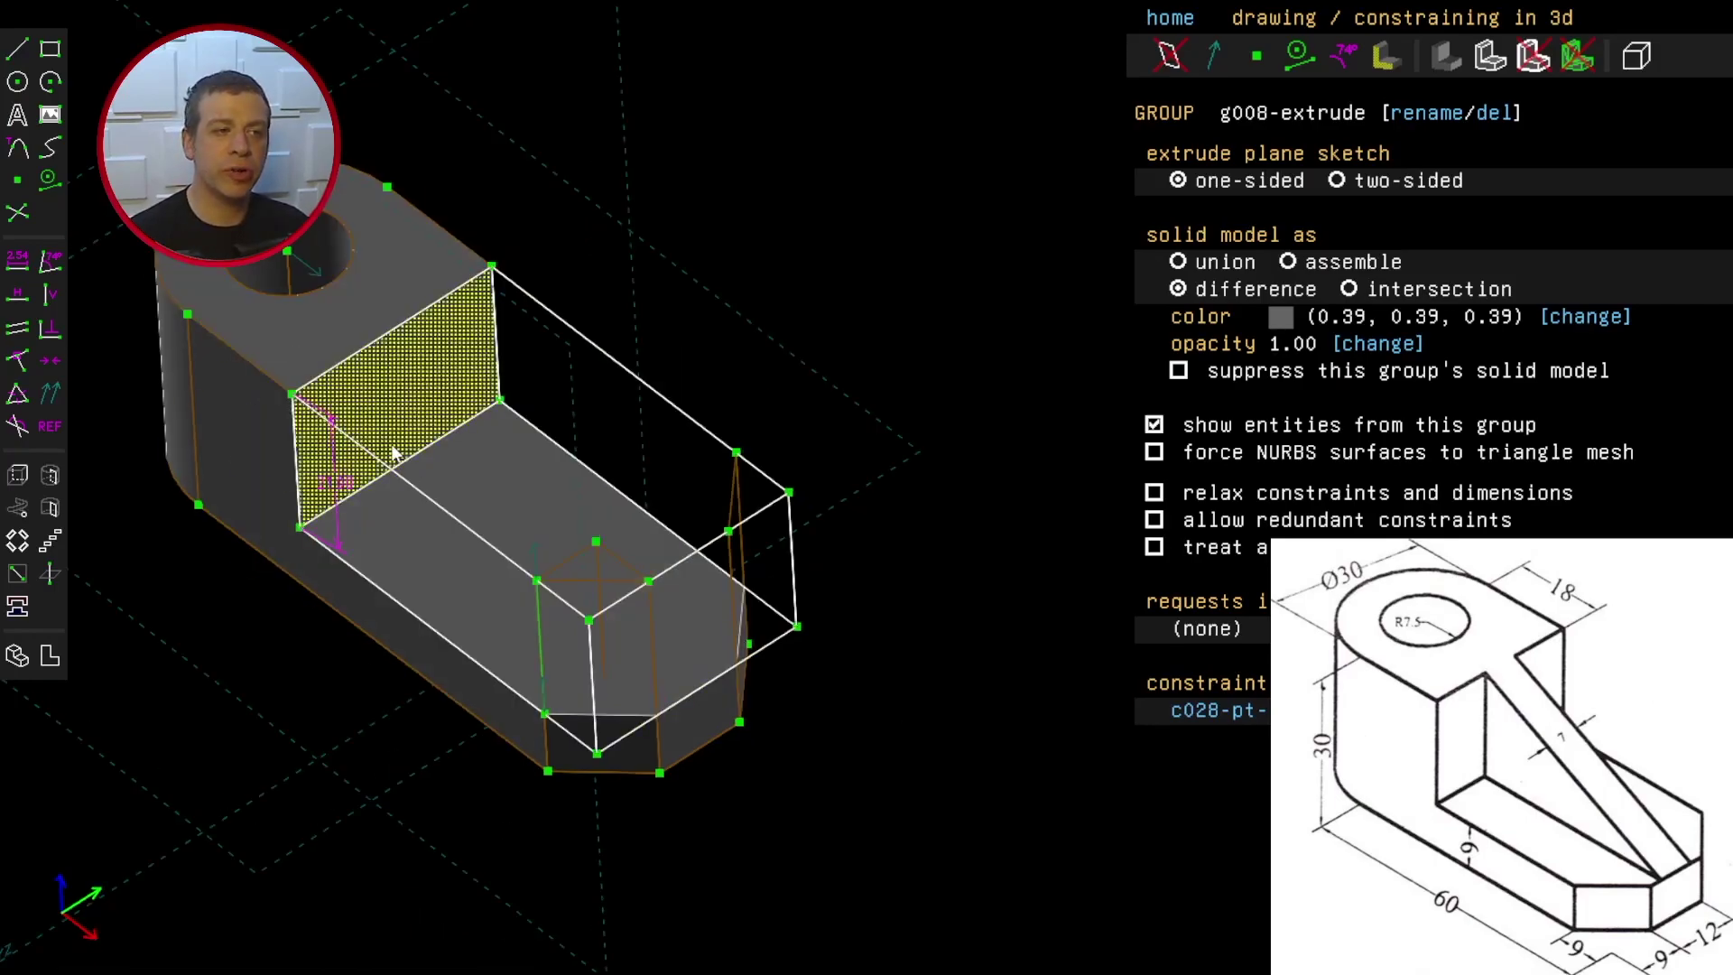
click(298, 465)
click(330, 370)
click(293, 394)
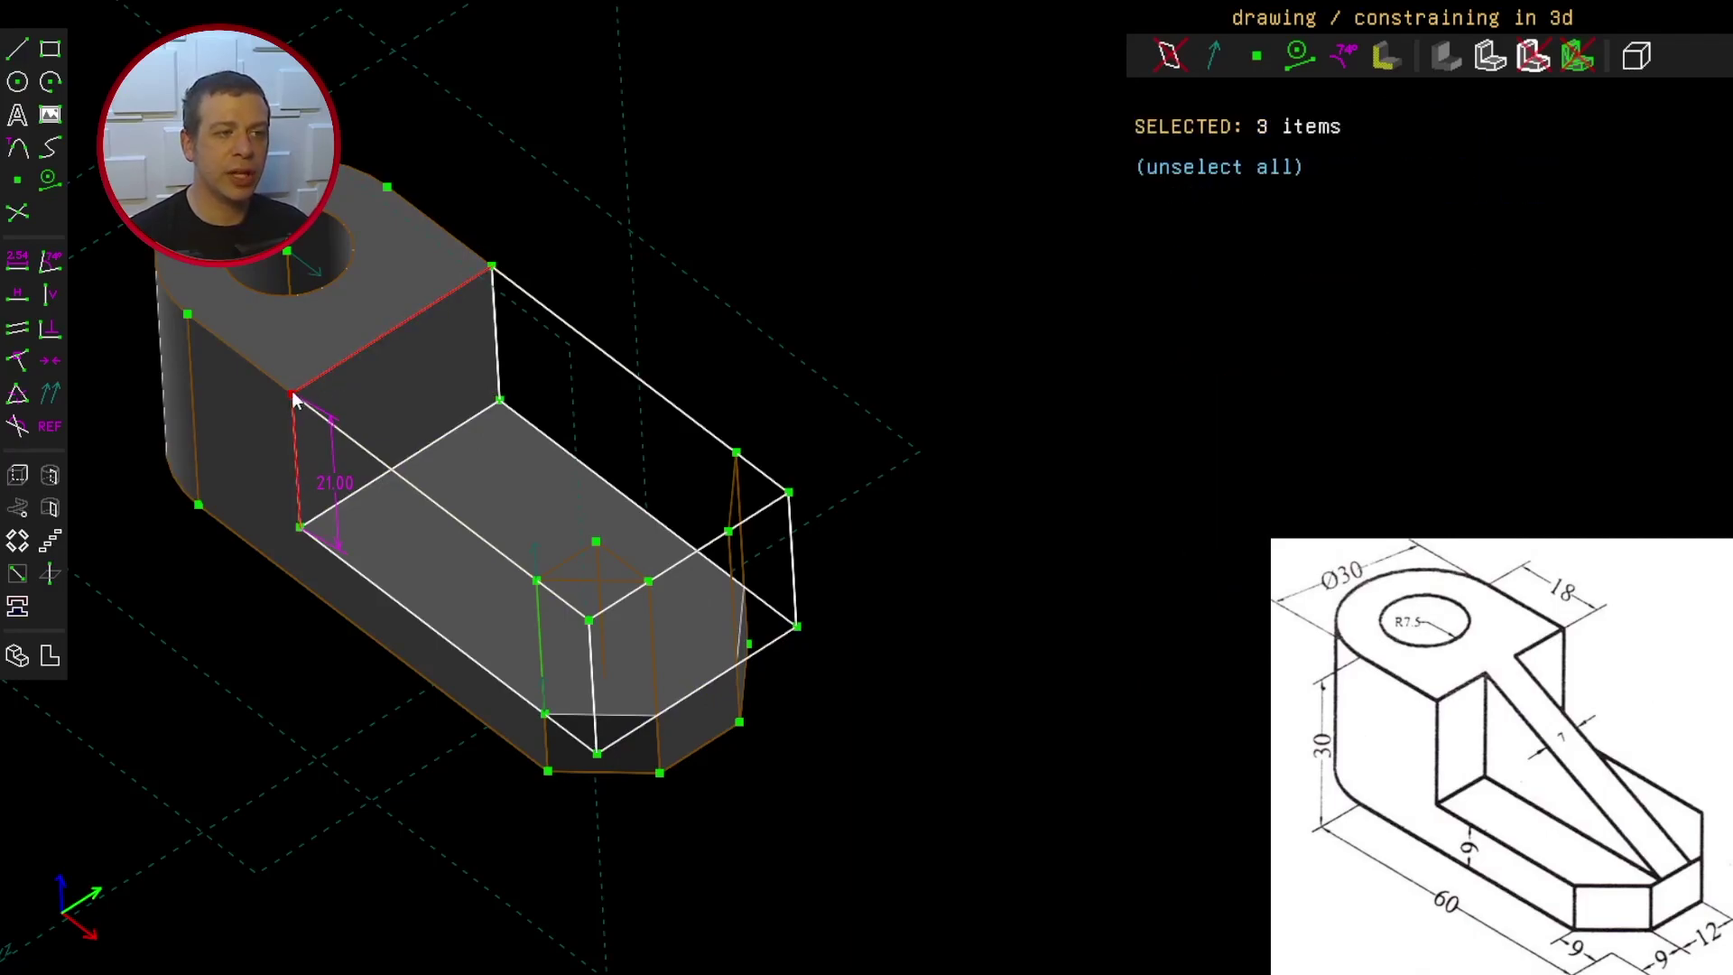
click(17, 574)
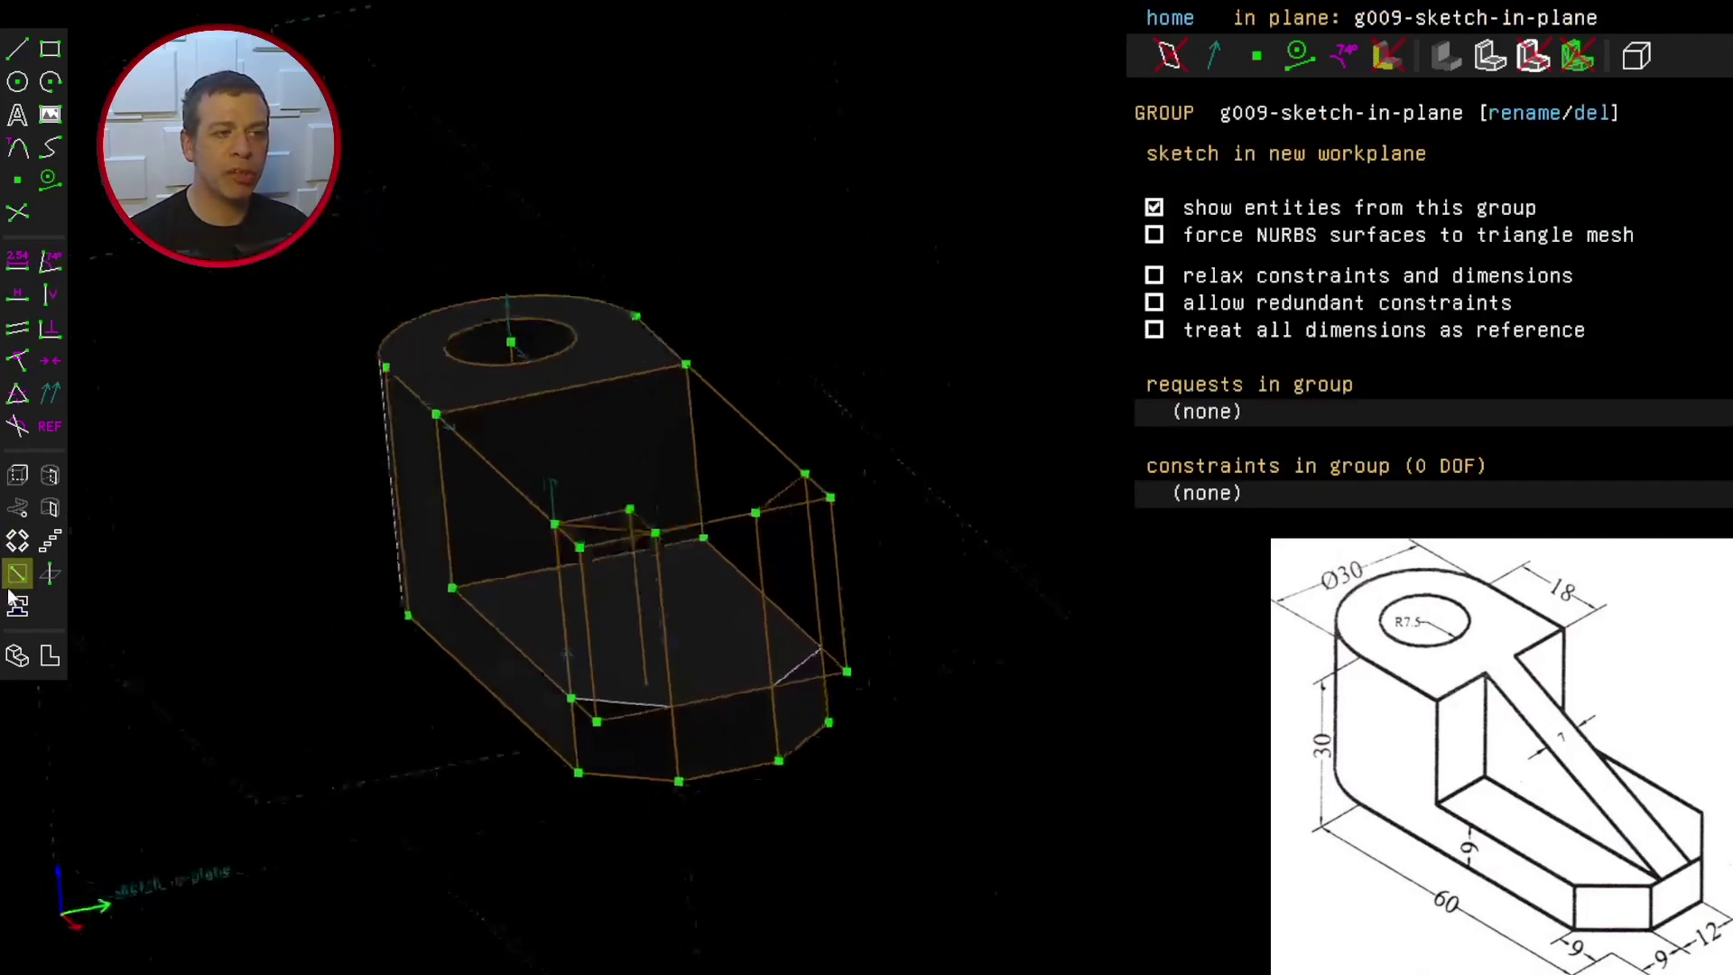
Step: Place a datum point and pin it to the midpoint of the face's top edge
click(17, 180)
middle_drag(723, 509, 488, 365)
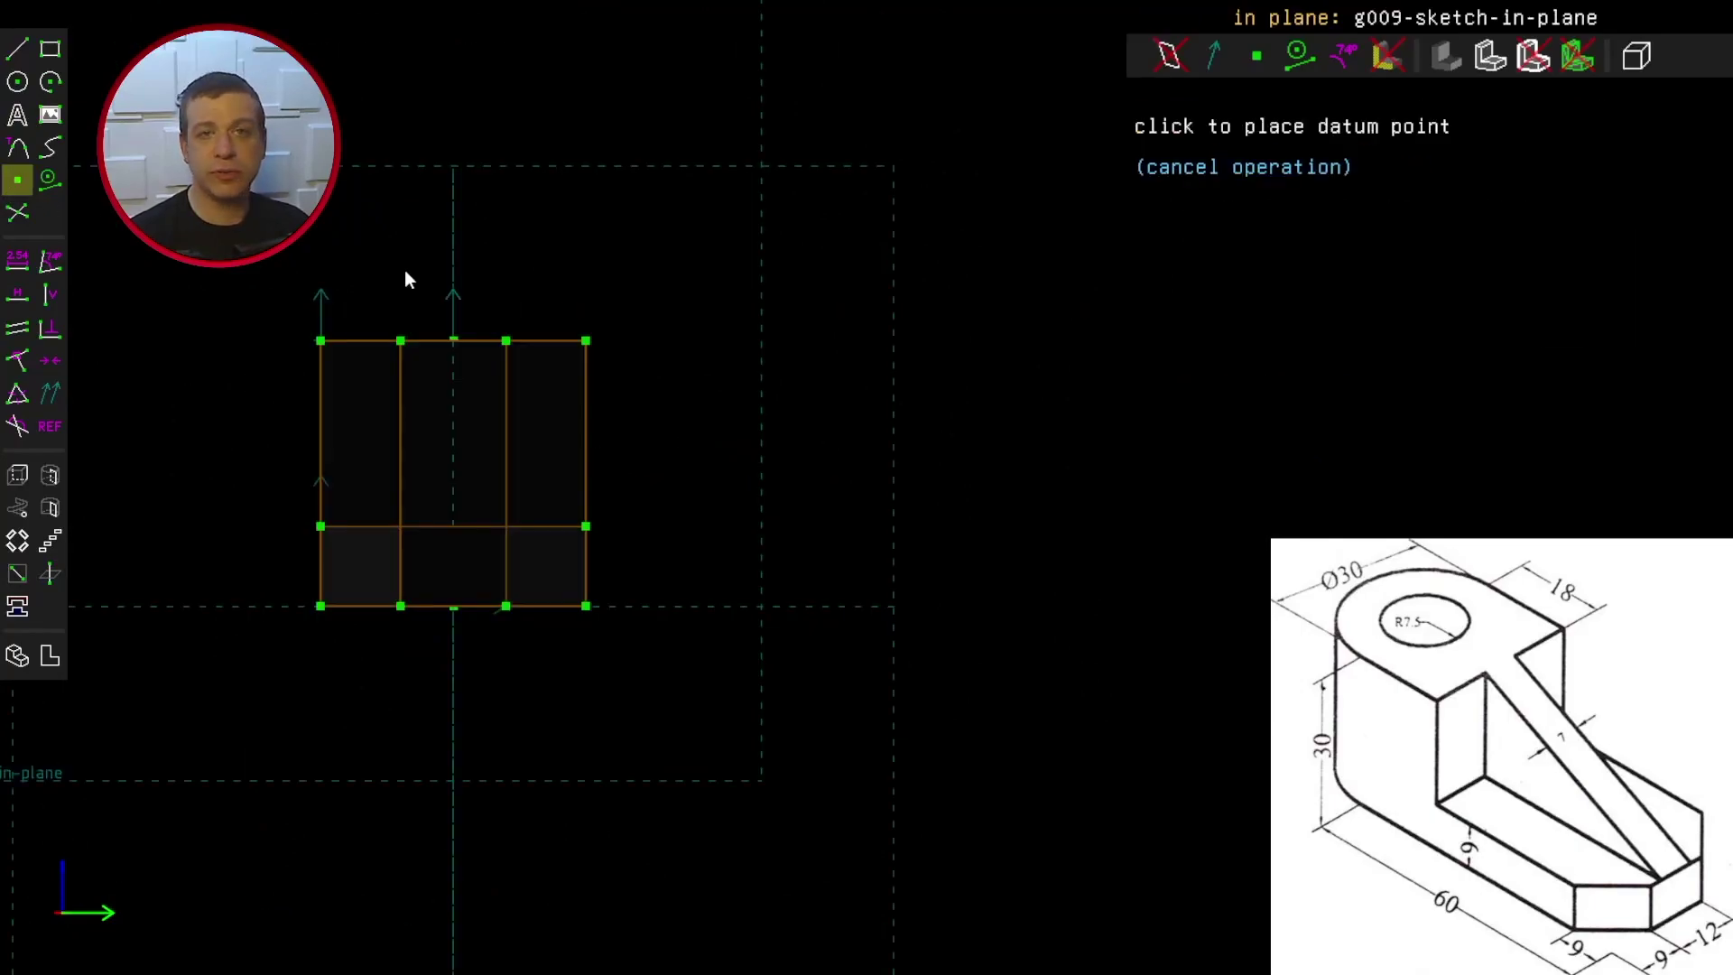
click(410, 270)
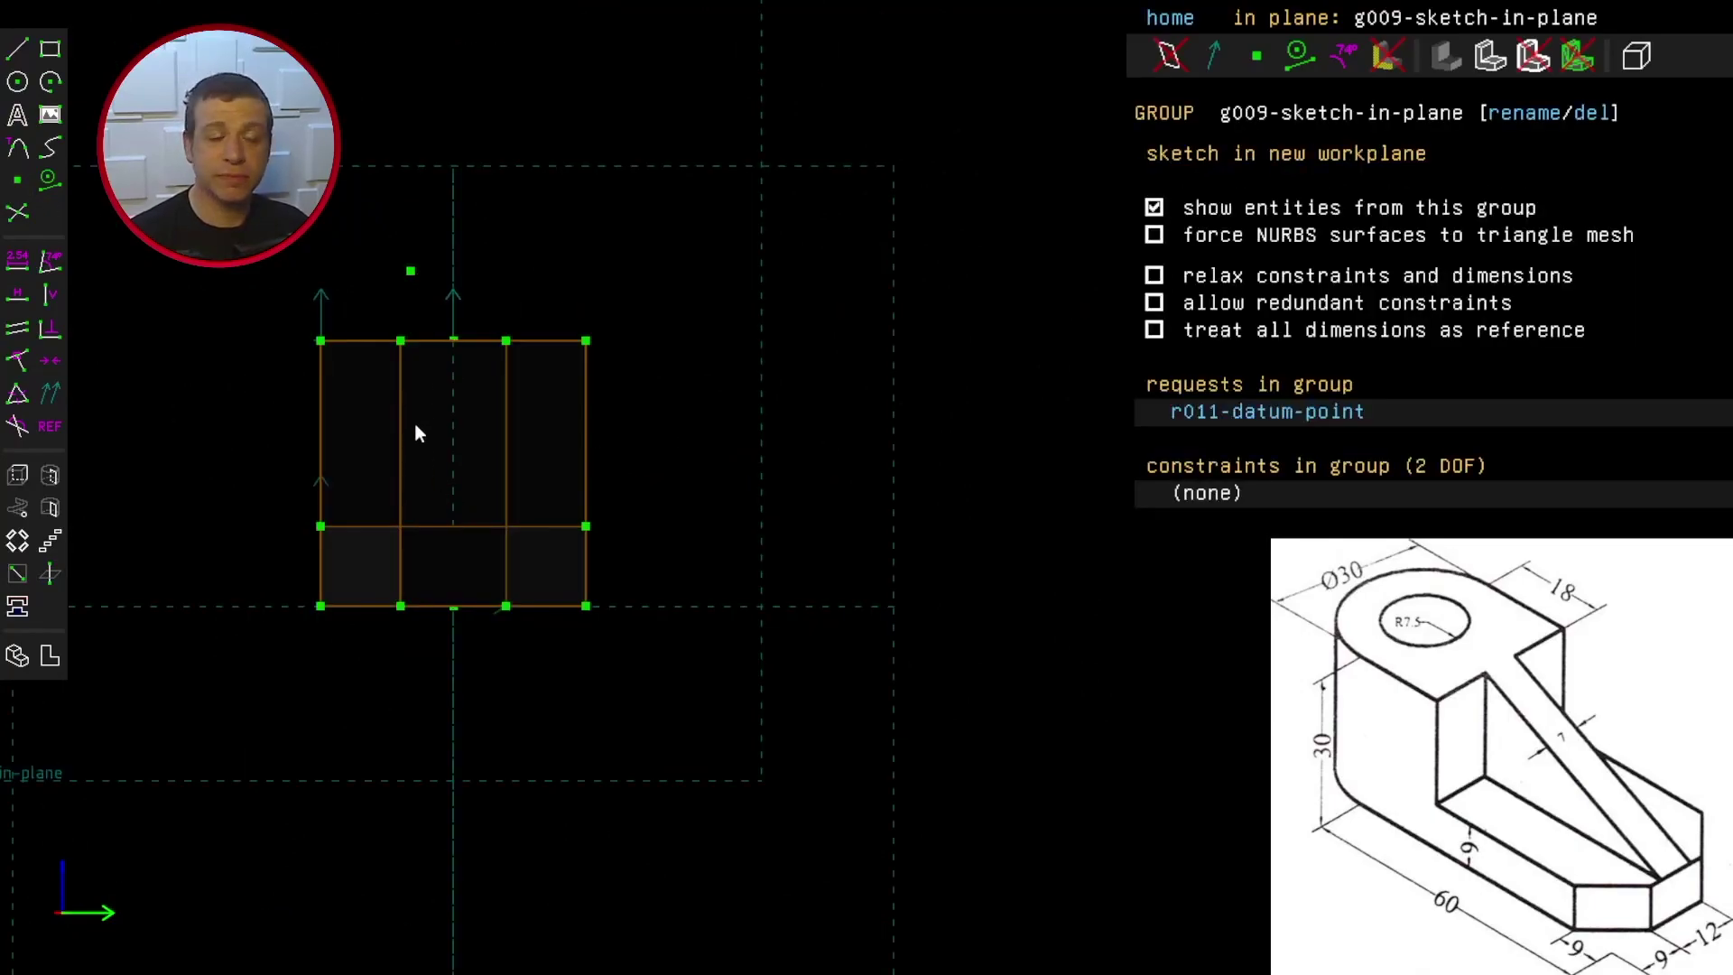
click(411, 272)
click(441, 341)
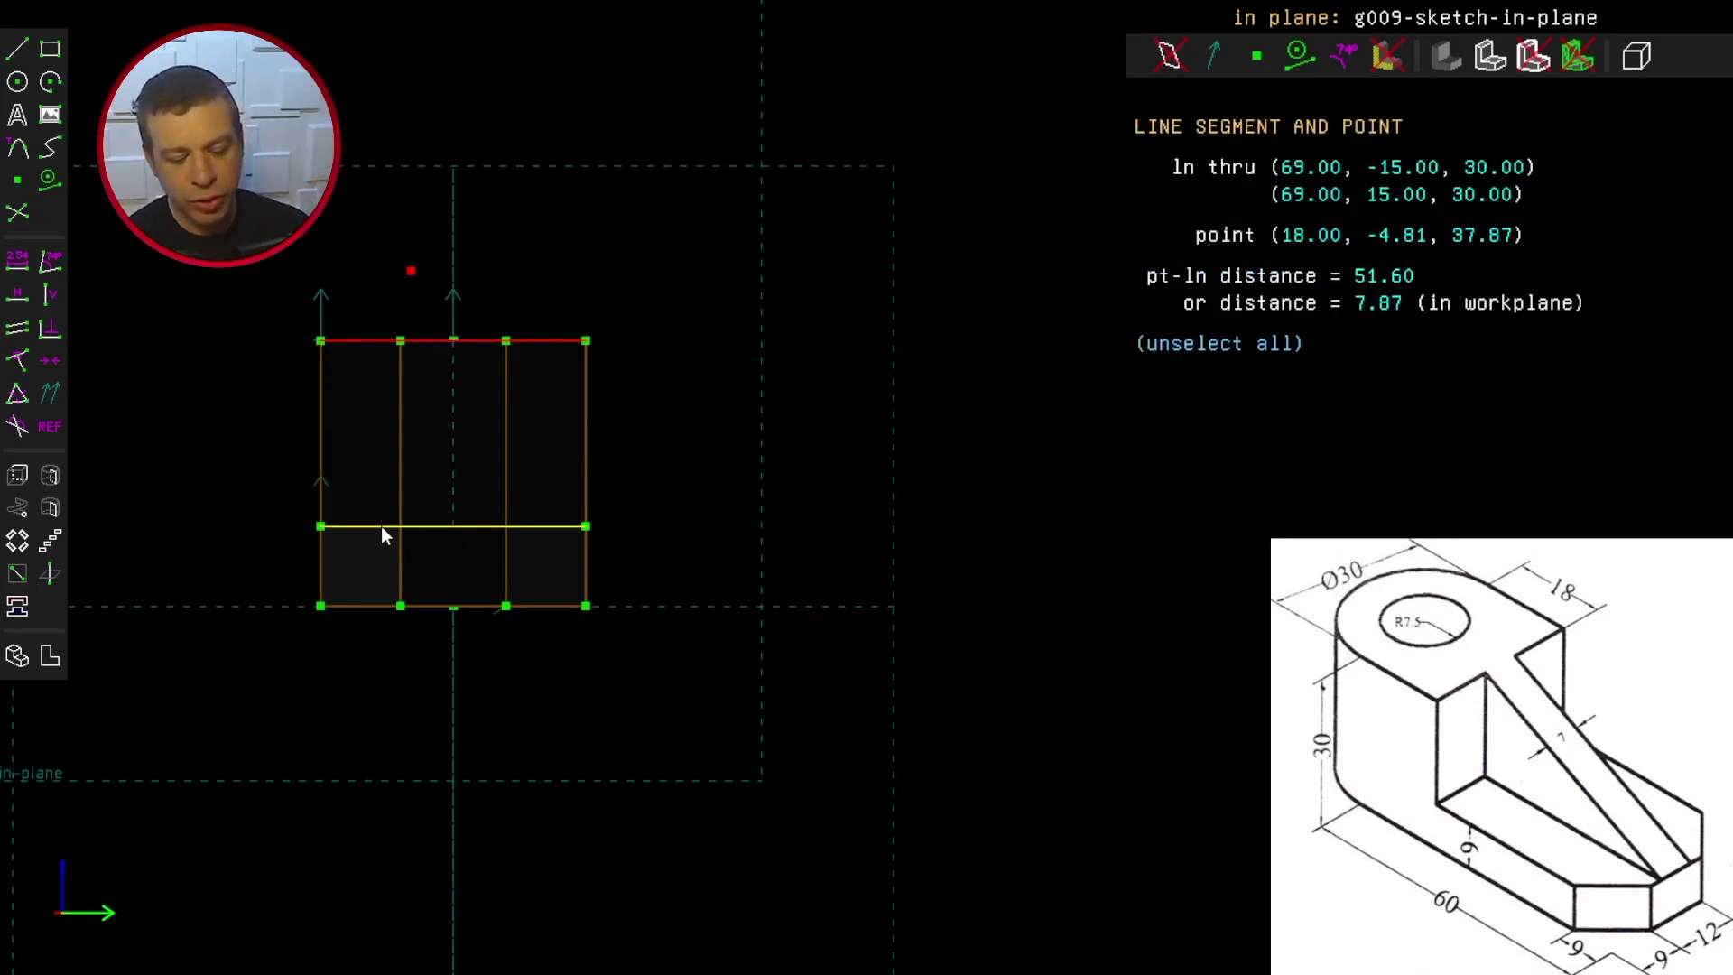
key(m)
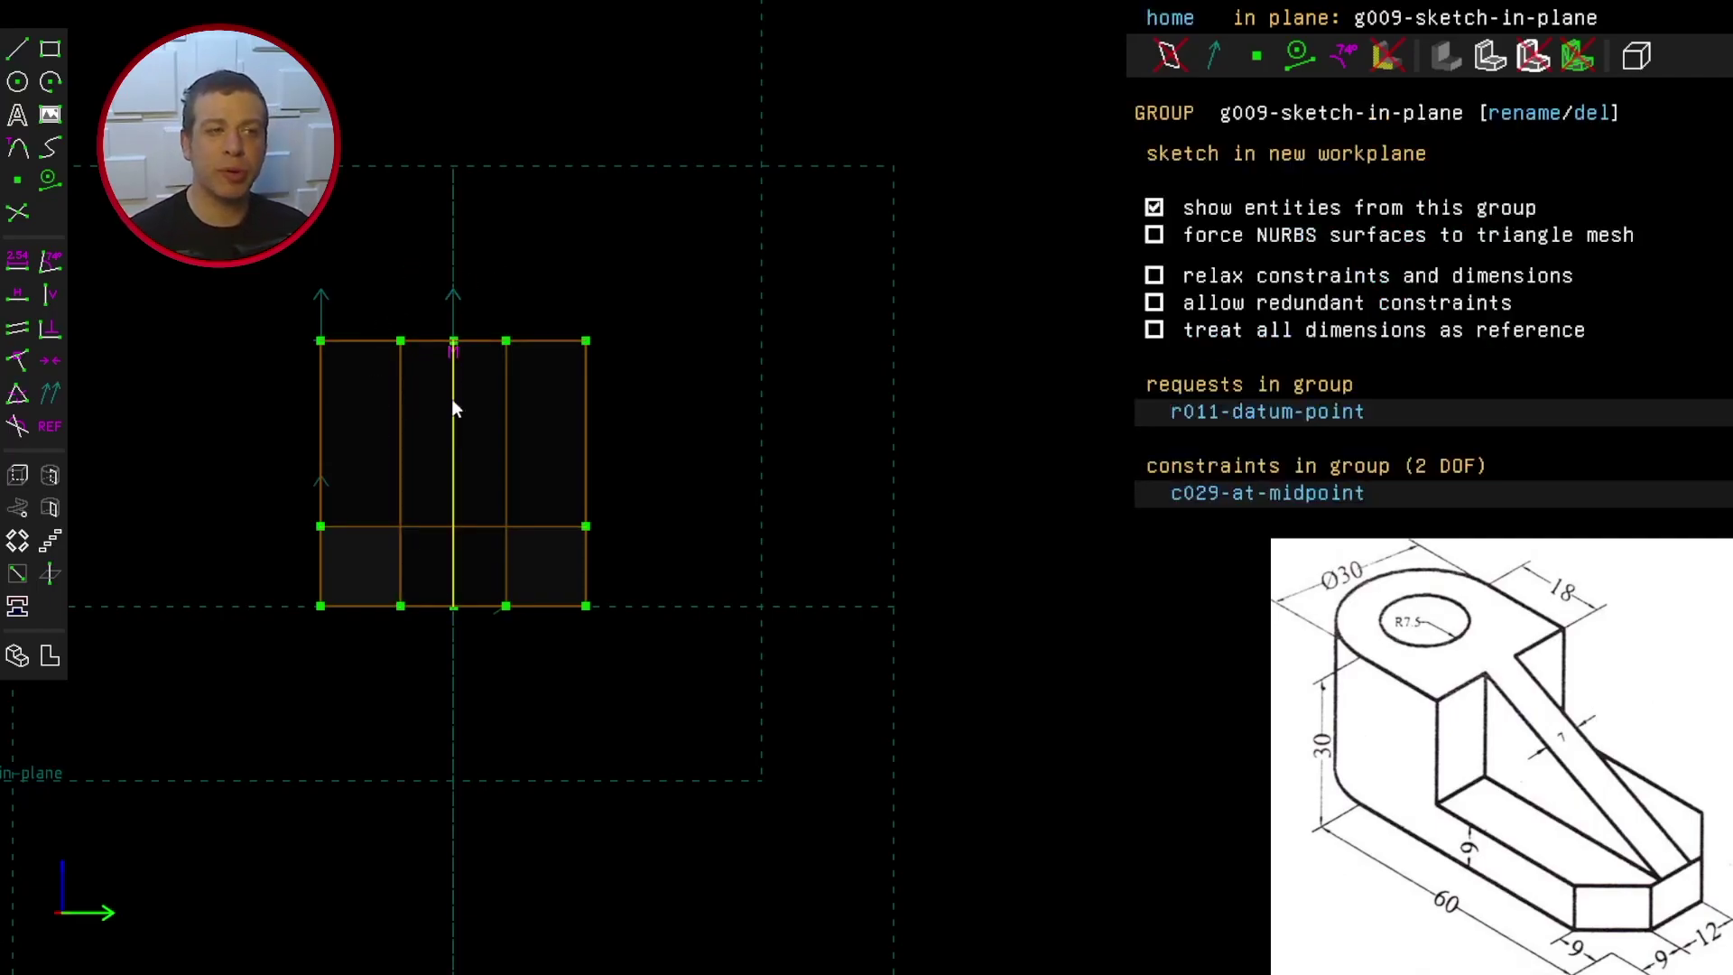
Step: Place a second datum point and pin it to the middle horizontal line's midpoint
click(18, 180)
click(673, 444)
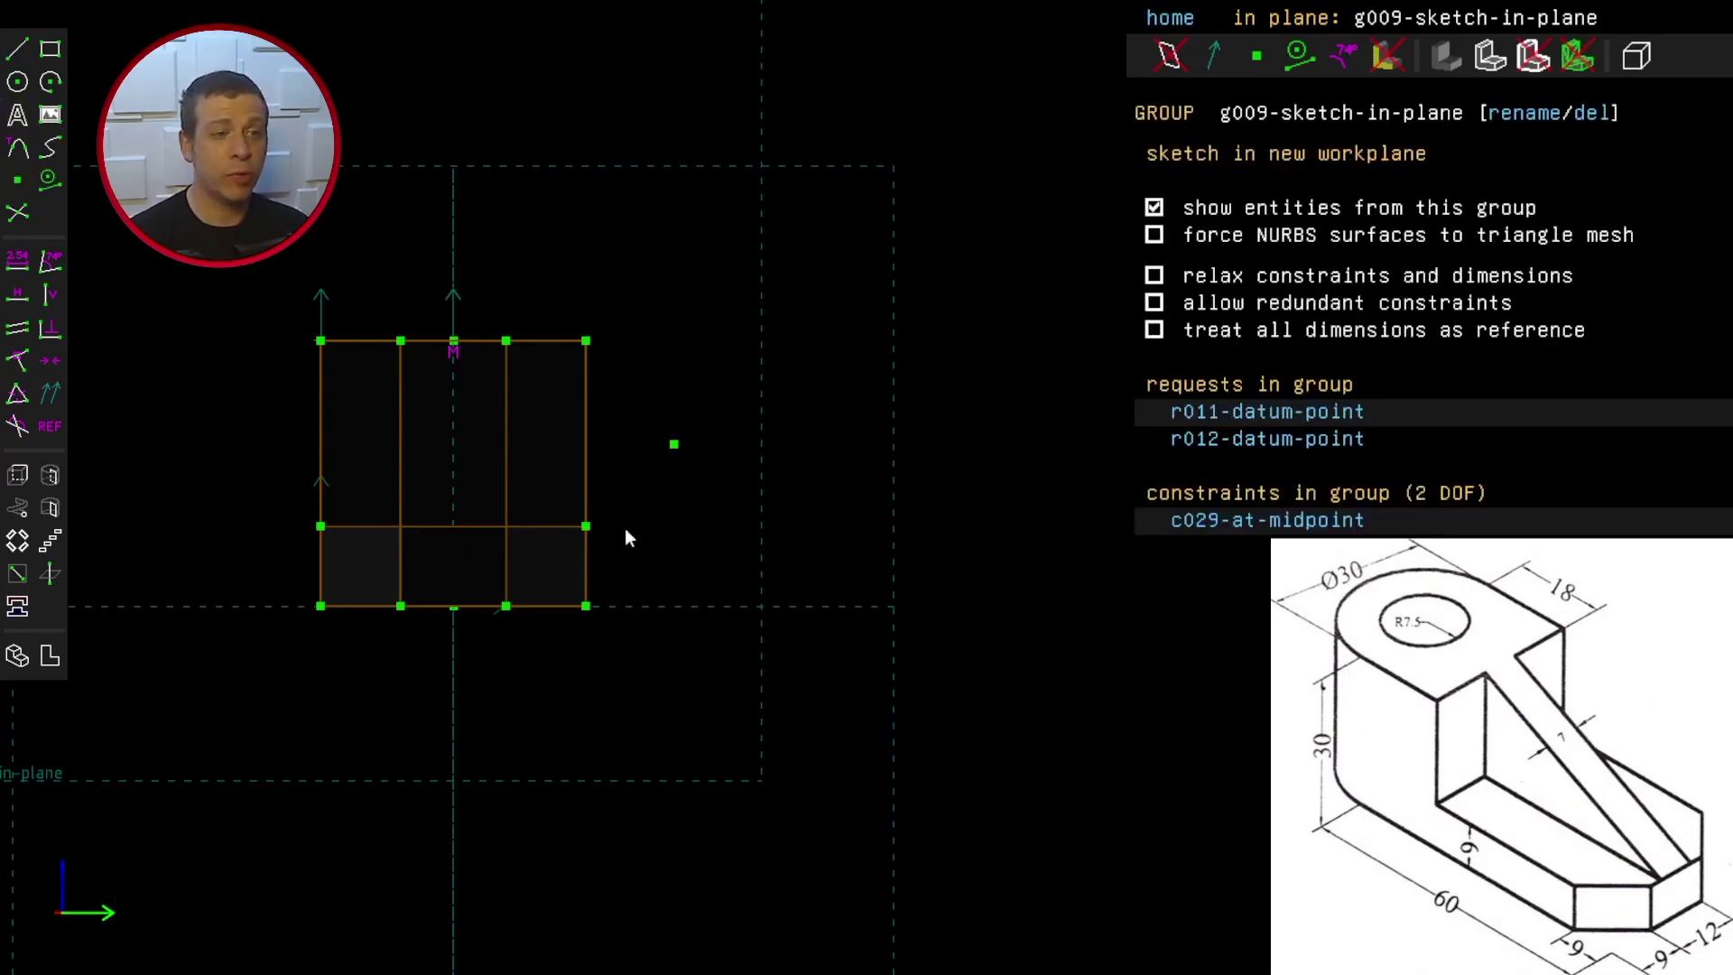
click(677, 447)
click(463, 527)
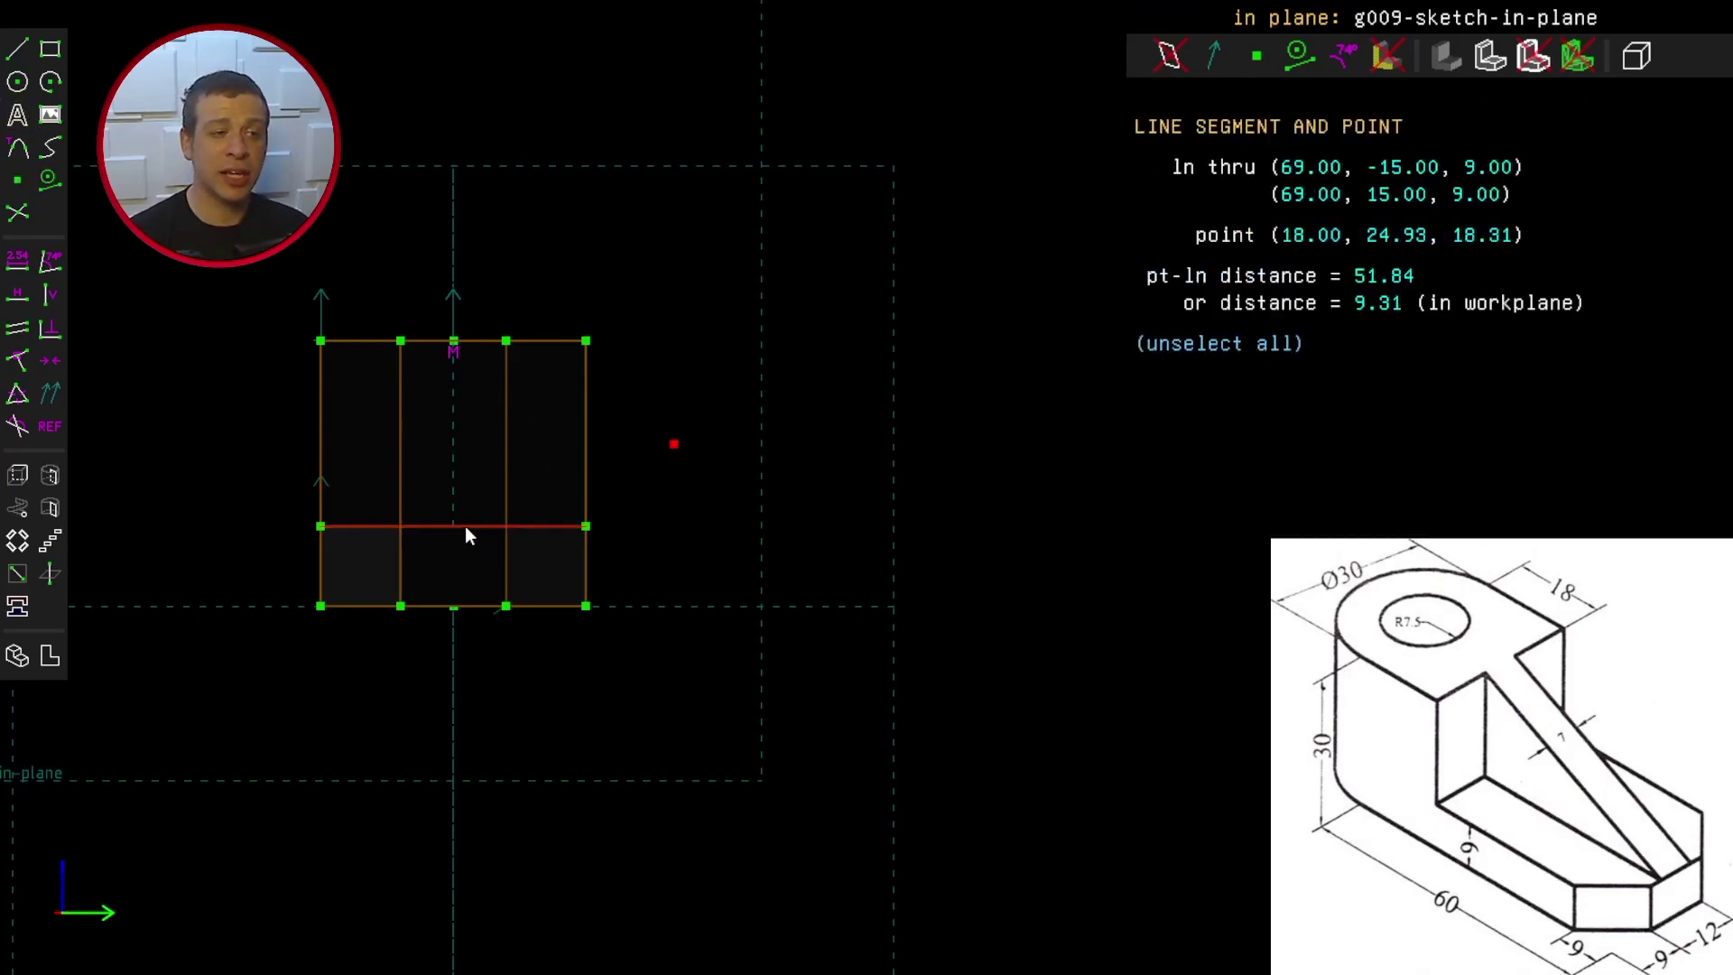
key(m)
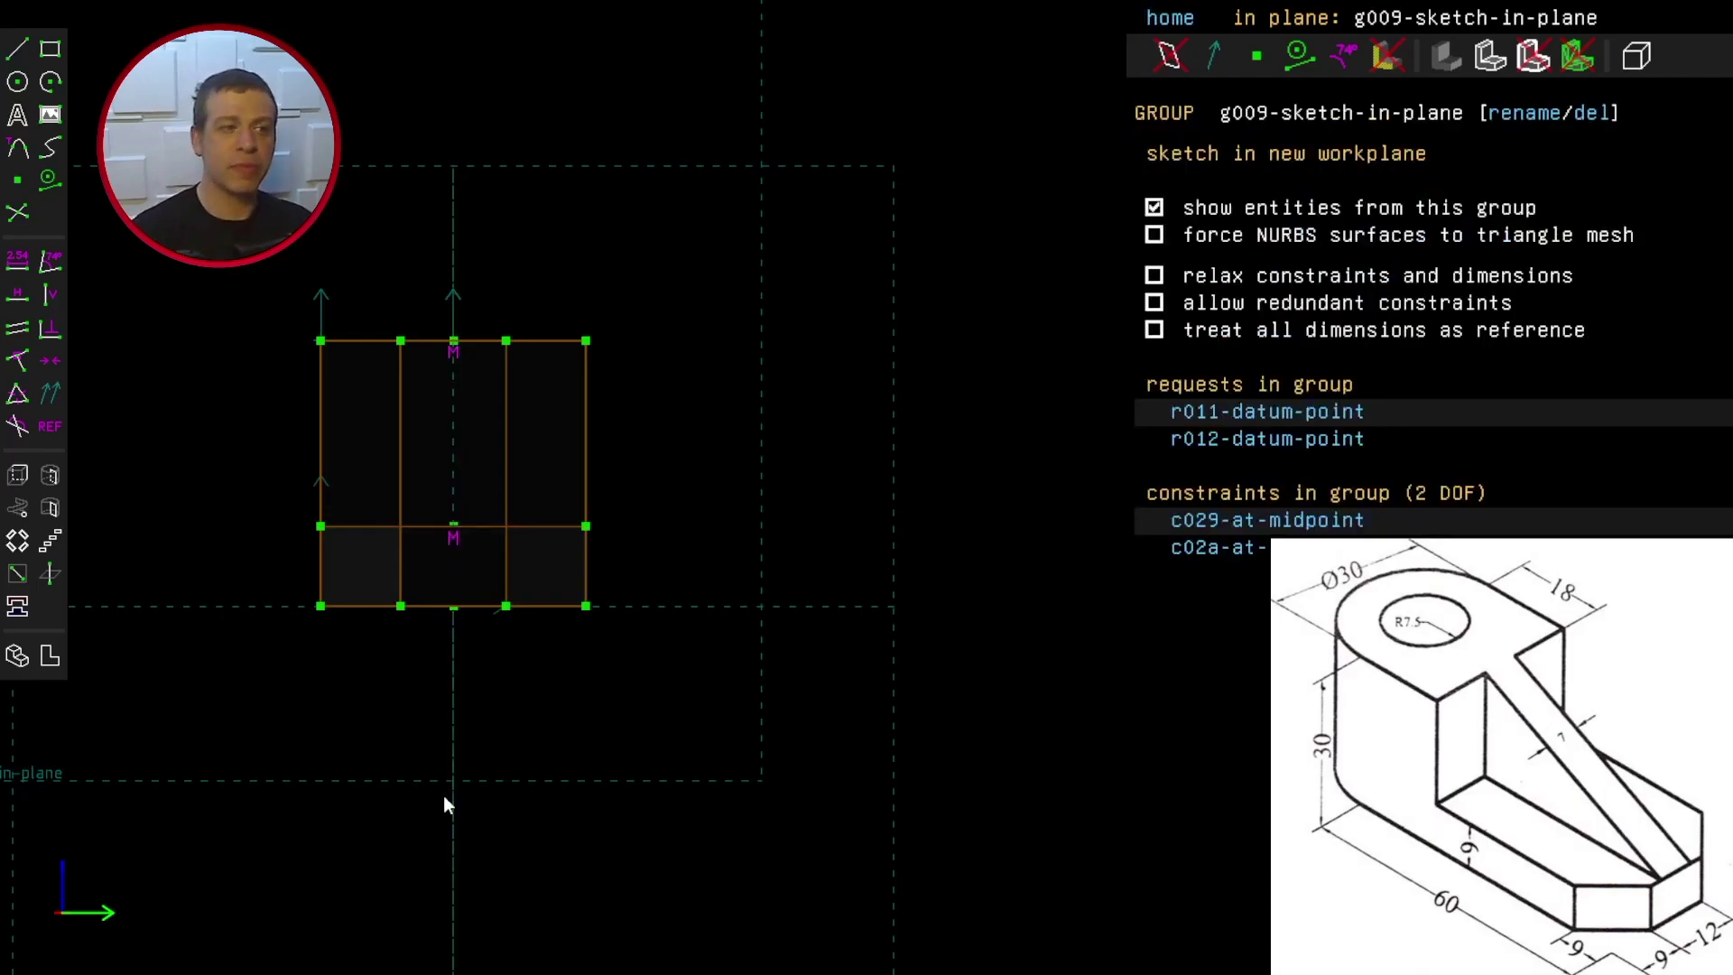
mouse_move(259, 686)
middle_down()
mouse_move(356, 797)
mouse_move(317, 794)
middle_up()
mouse_move(321, 569)
middle_down()
mouse_move(351, 693)
mouse_move(370, 631)
middle_up()
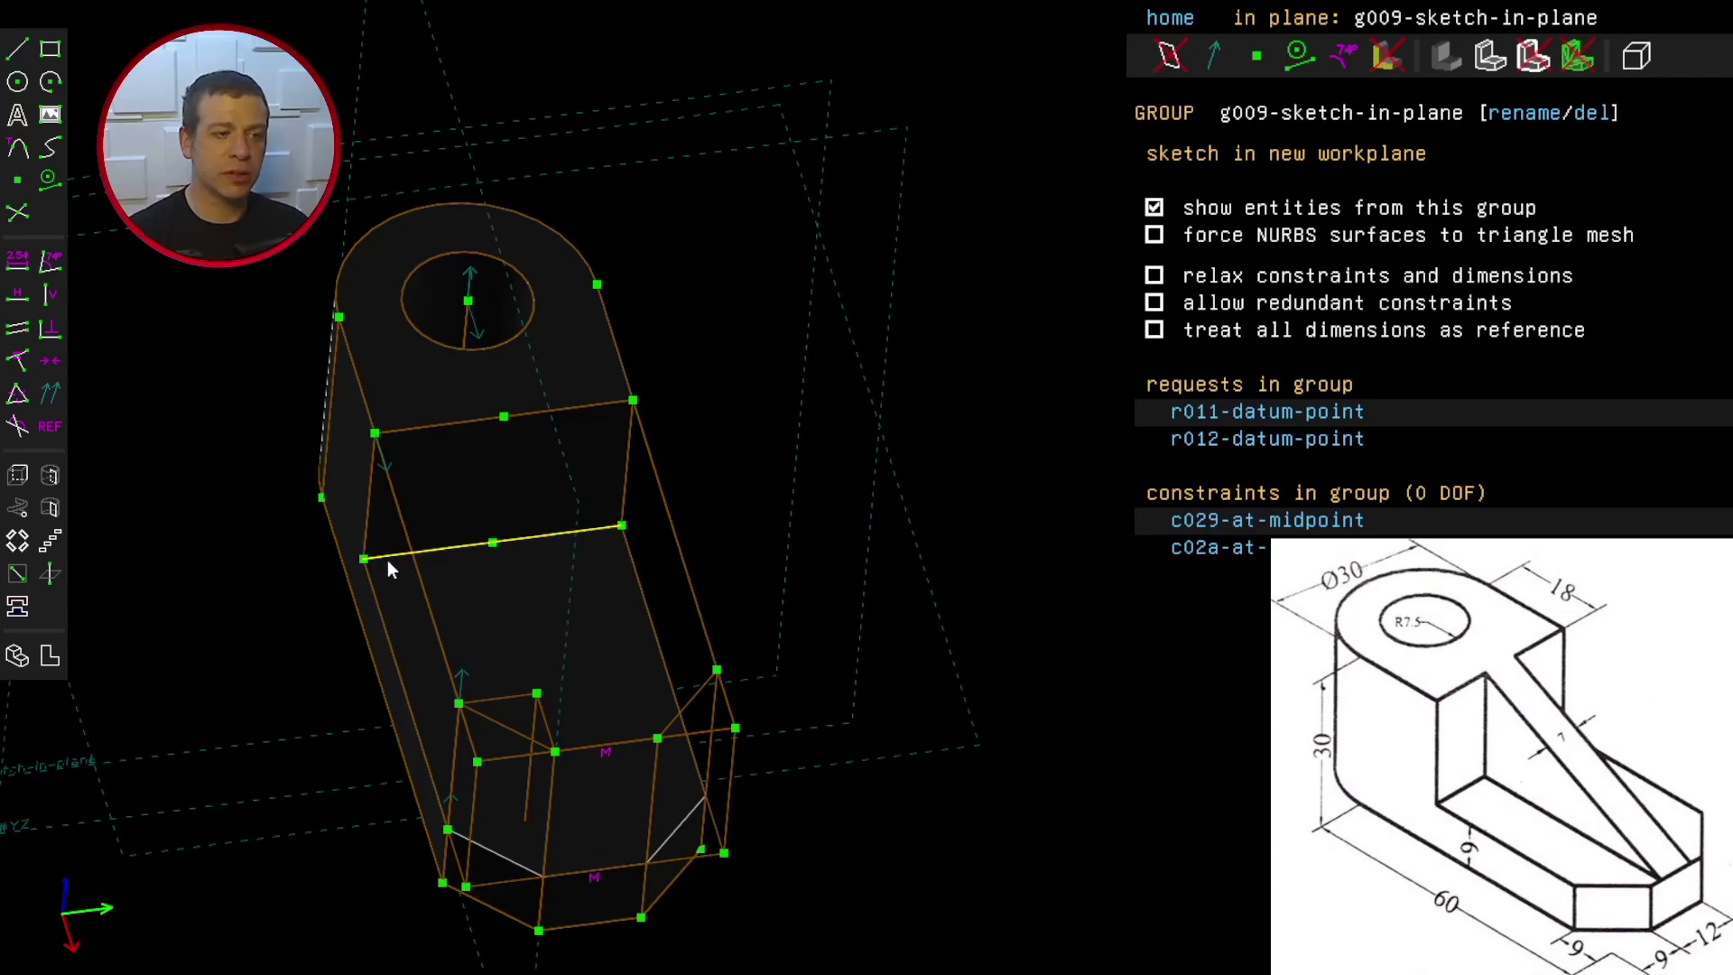
Step: Start a new workplane sketch from the face's left edge, horizontal edge and corner
click(380, 610)
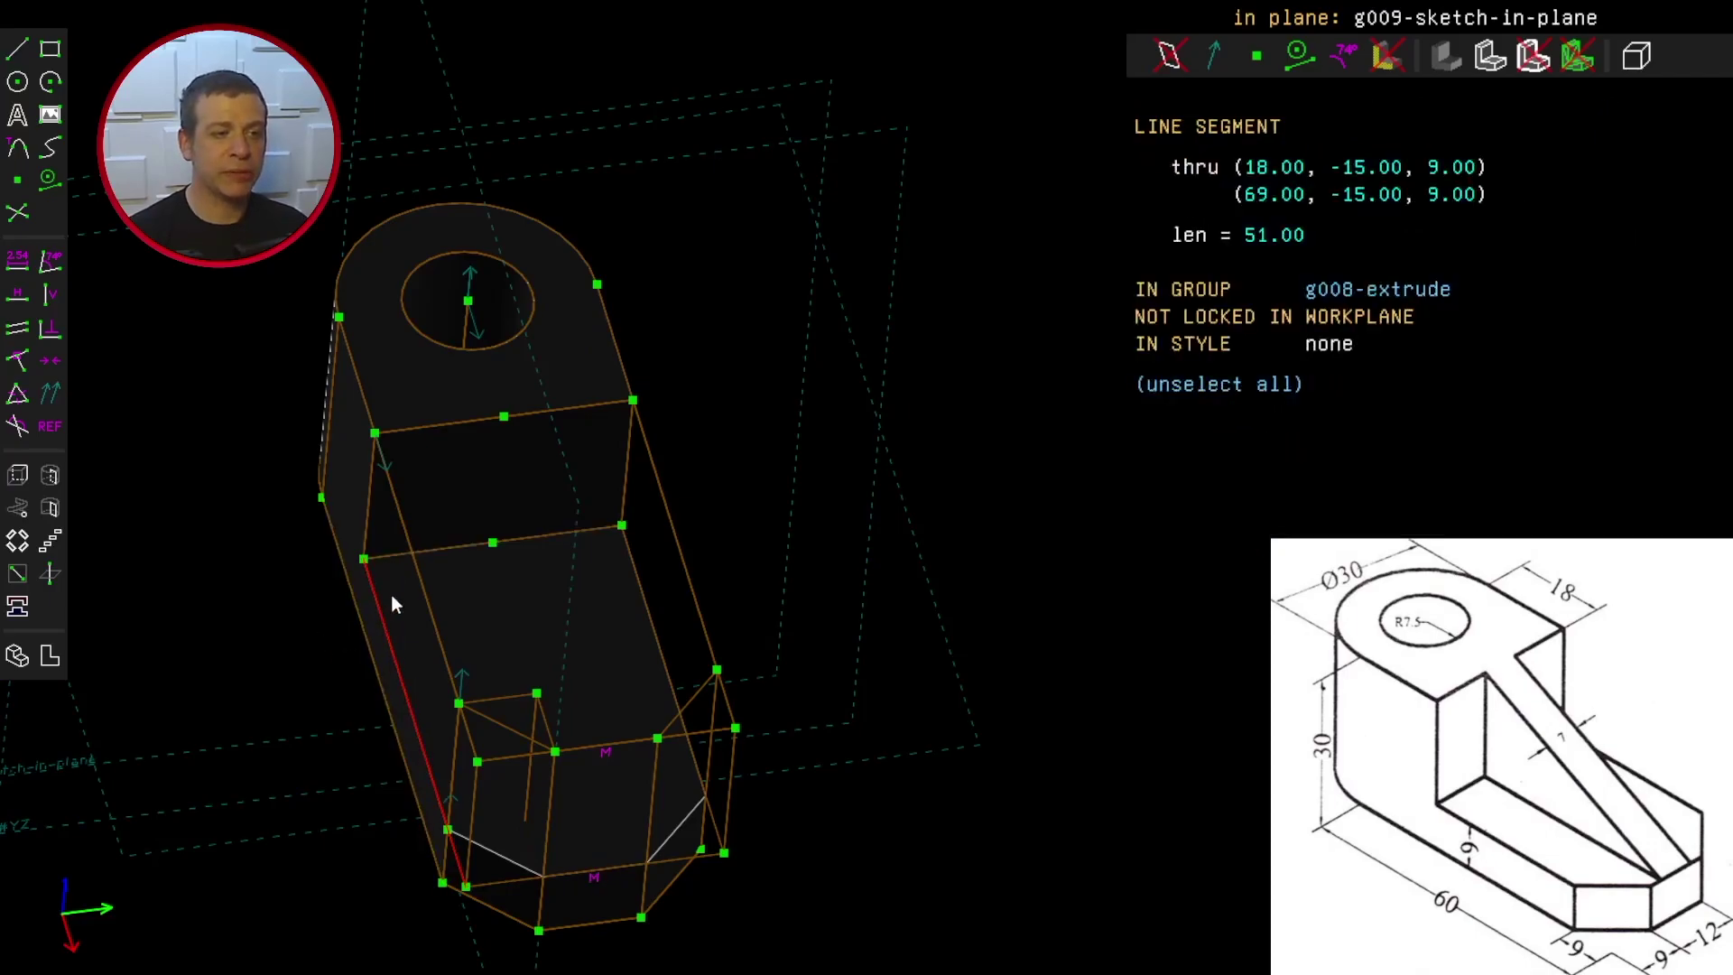
click(394, 554)
click(367, 557)
key(shift+w)
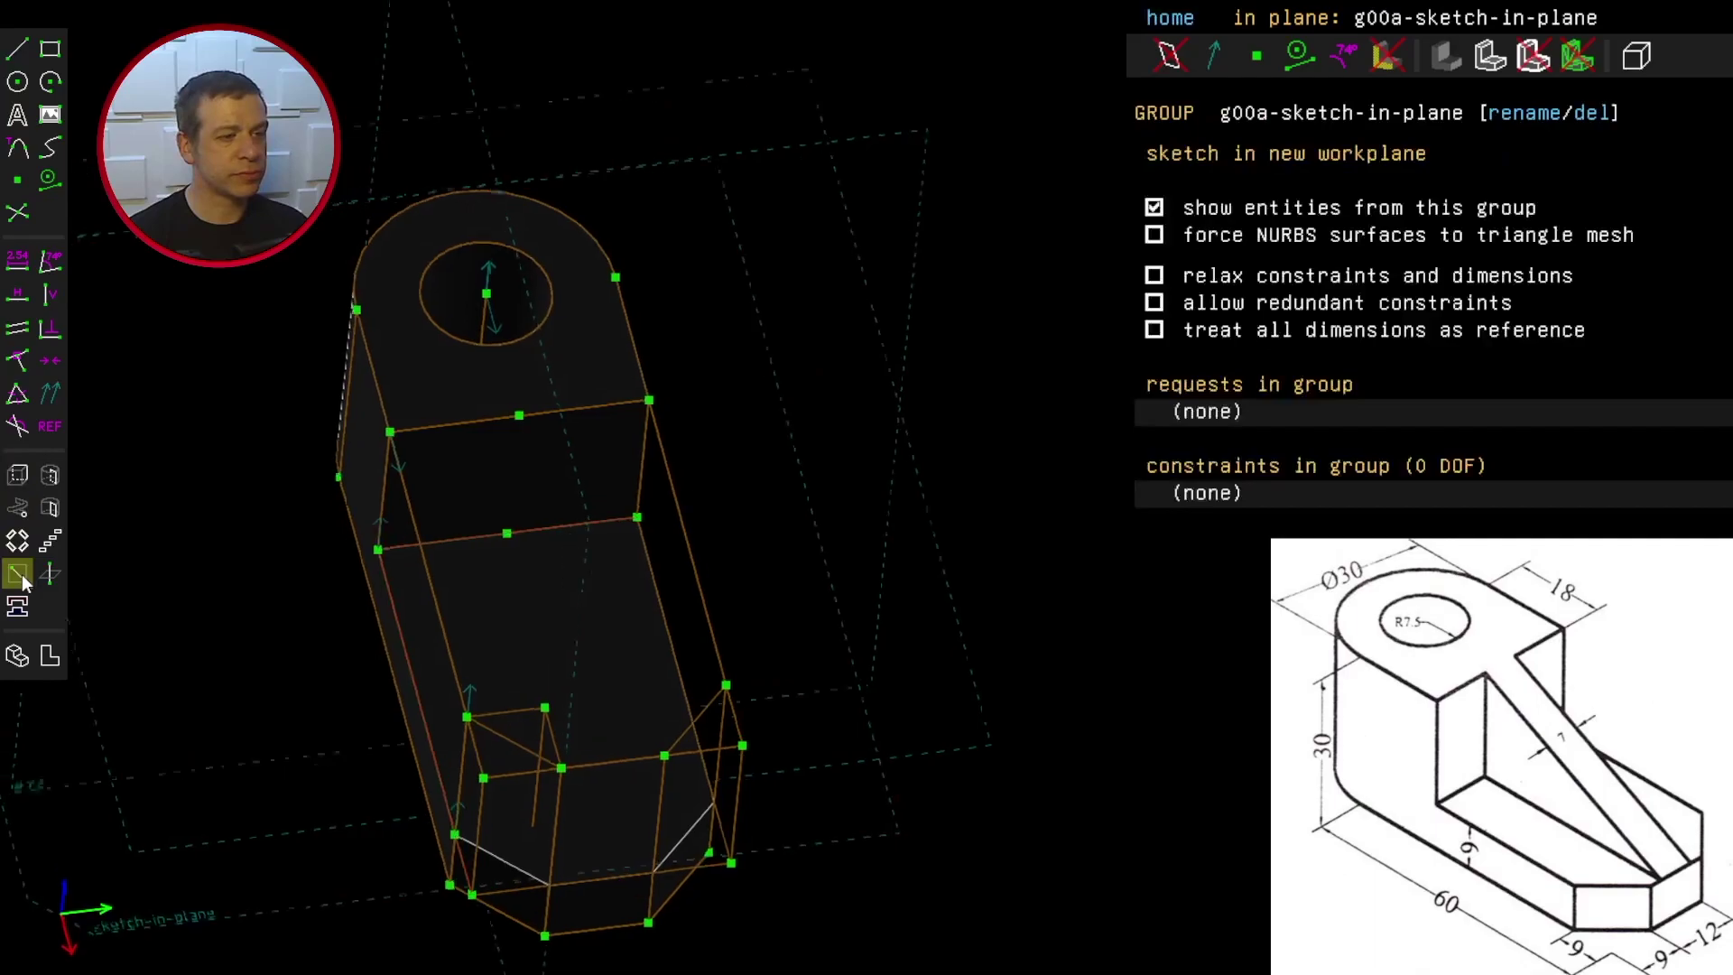
mouse_move(511, 727)
right_down()
mouse_move(249, 554)
mouse_move(223, 488)
right_up()
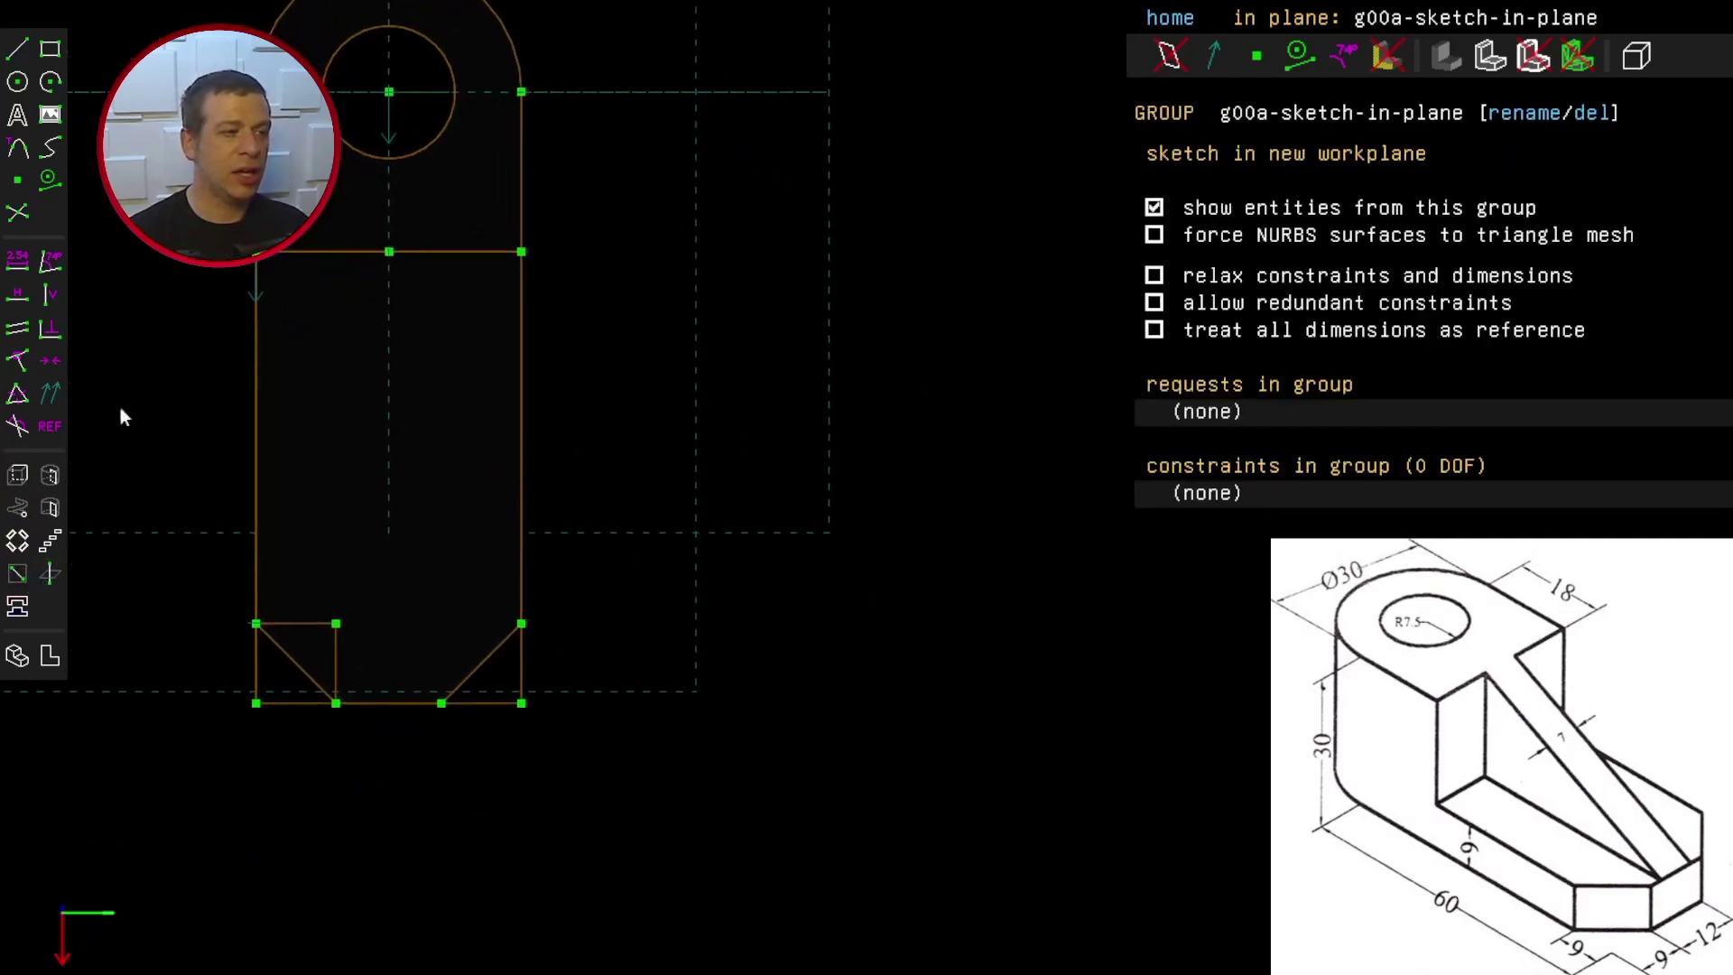
Step: Add a datum point pinned to the bottom edge's midpoint, then select the upper midpoint
click(17, 191)
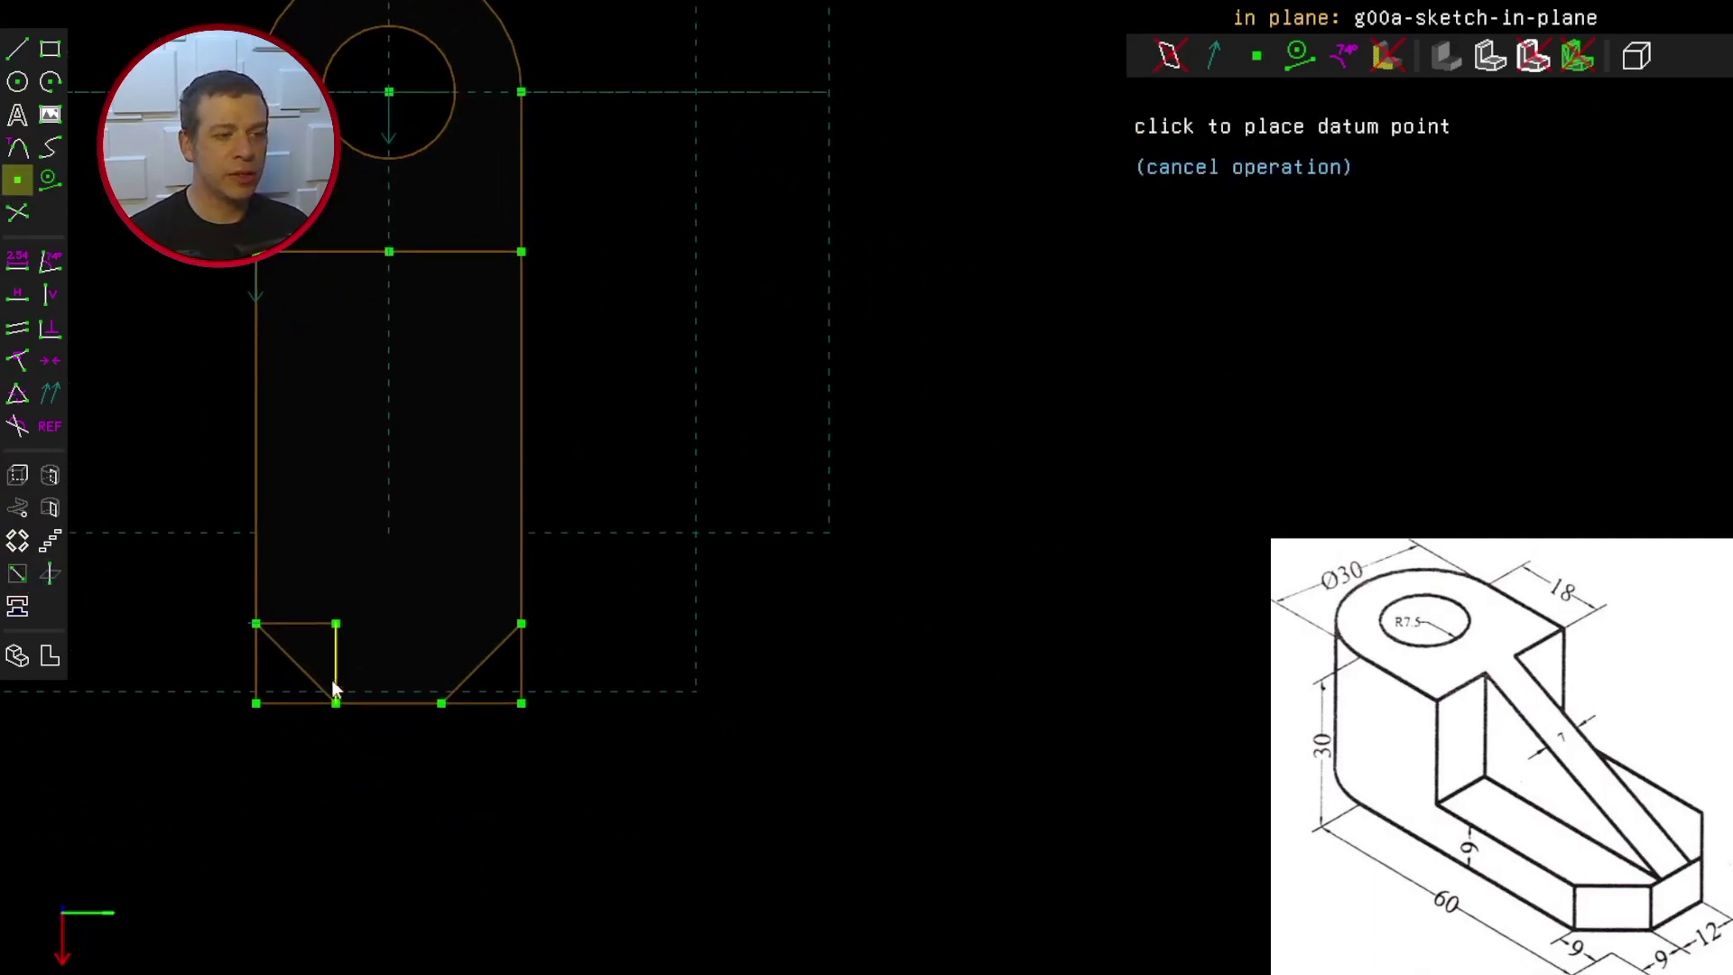
click(387, 742)
click(387, 742)
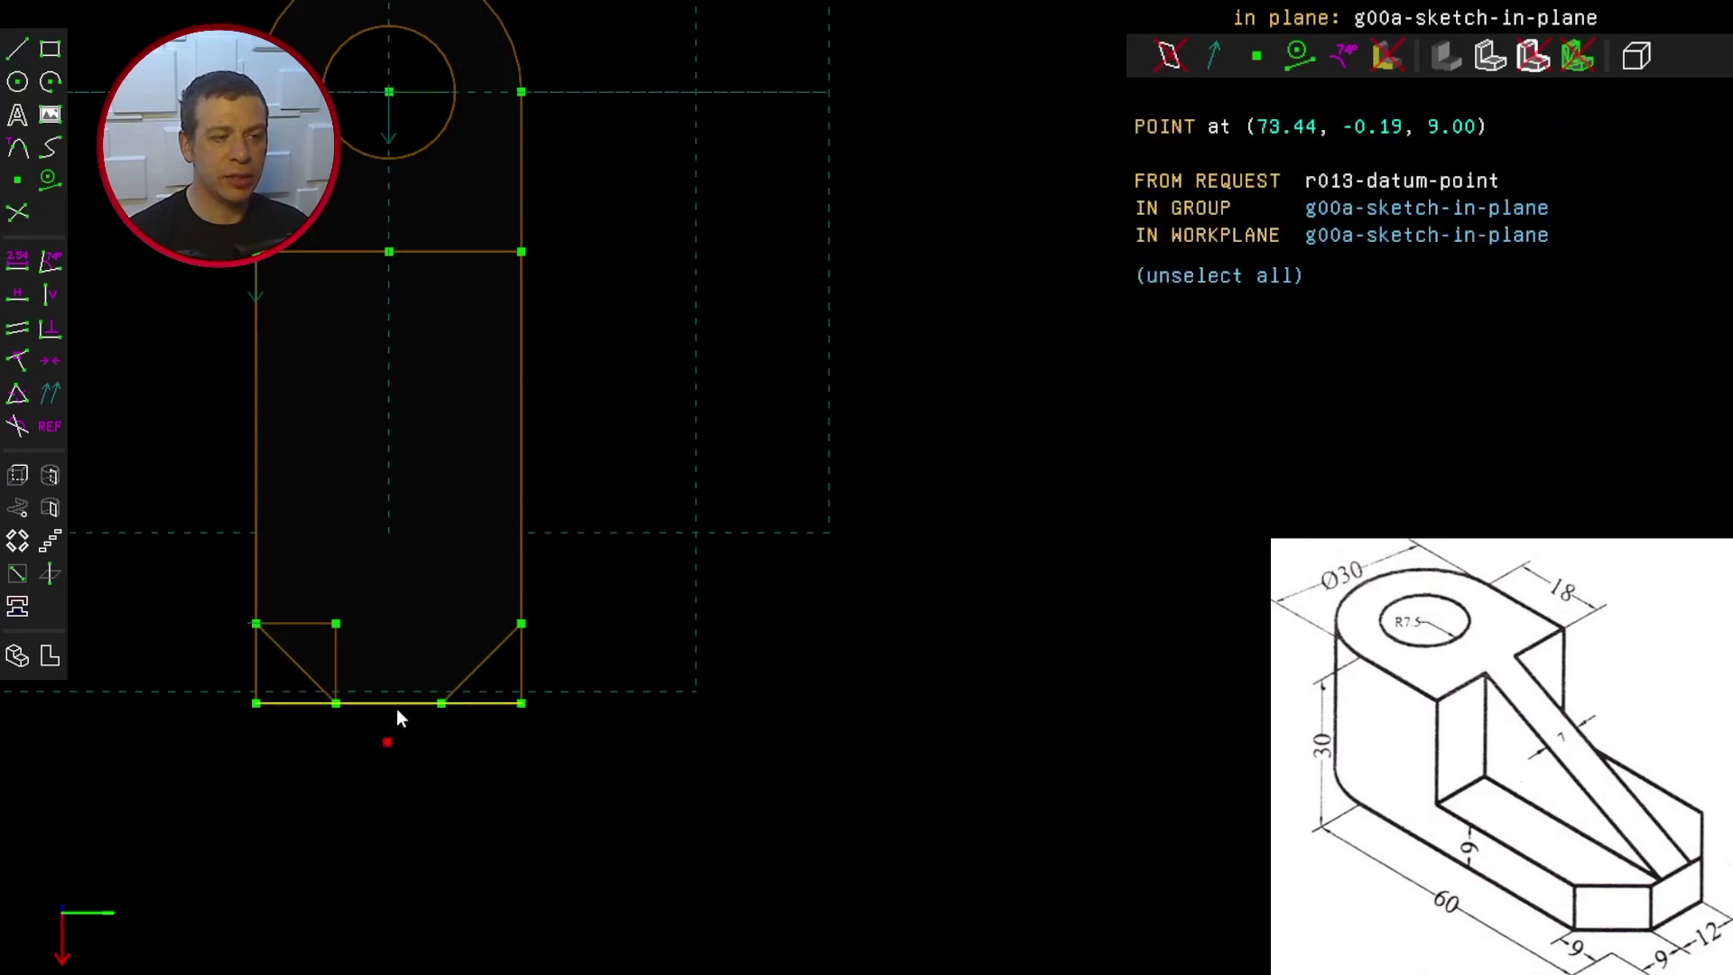
click(397, 703)
key(m)
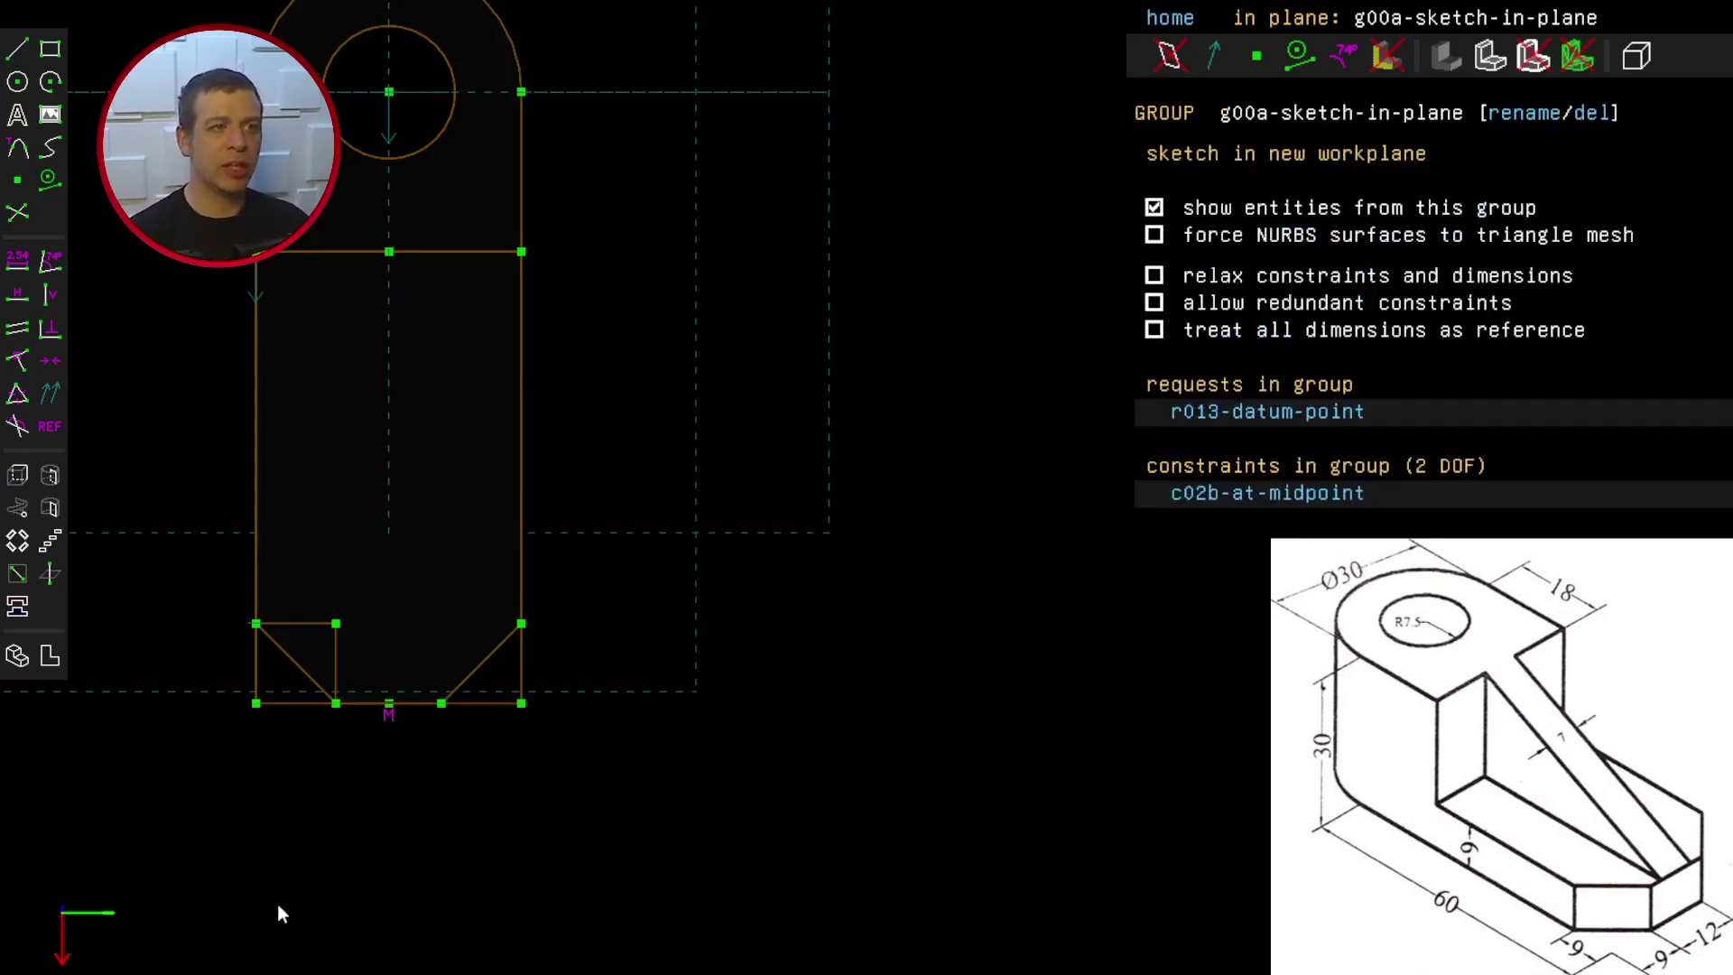
mouse_move(170, 824)
middle_down()
mouse_move(346, 741)
mouse_move(321, 731)
mouse_move(284, 765)
middle_up()
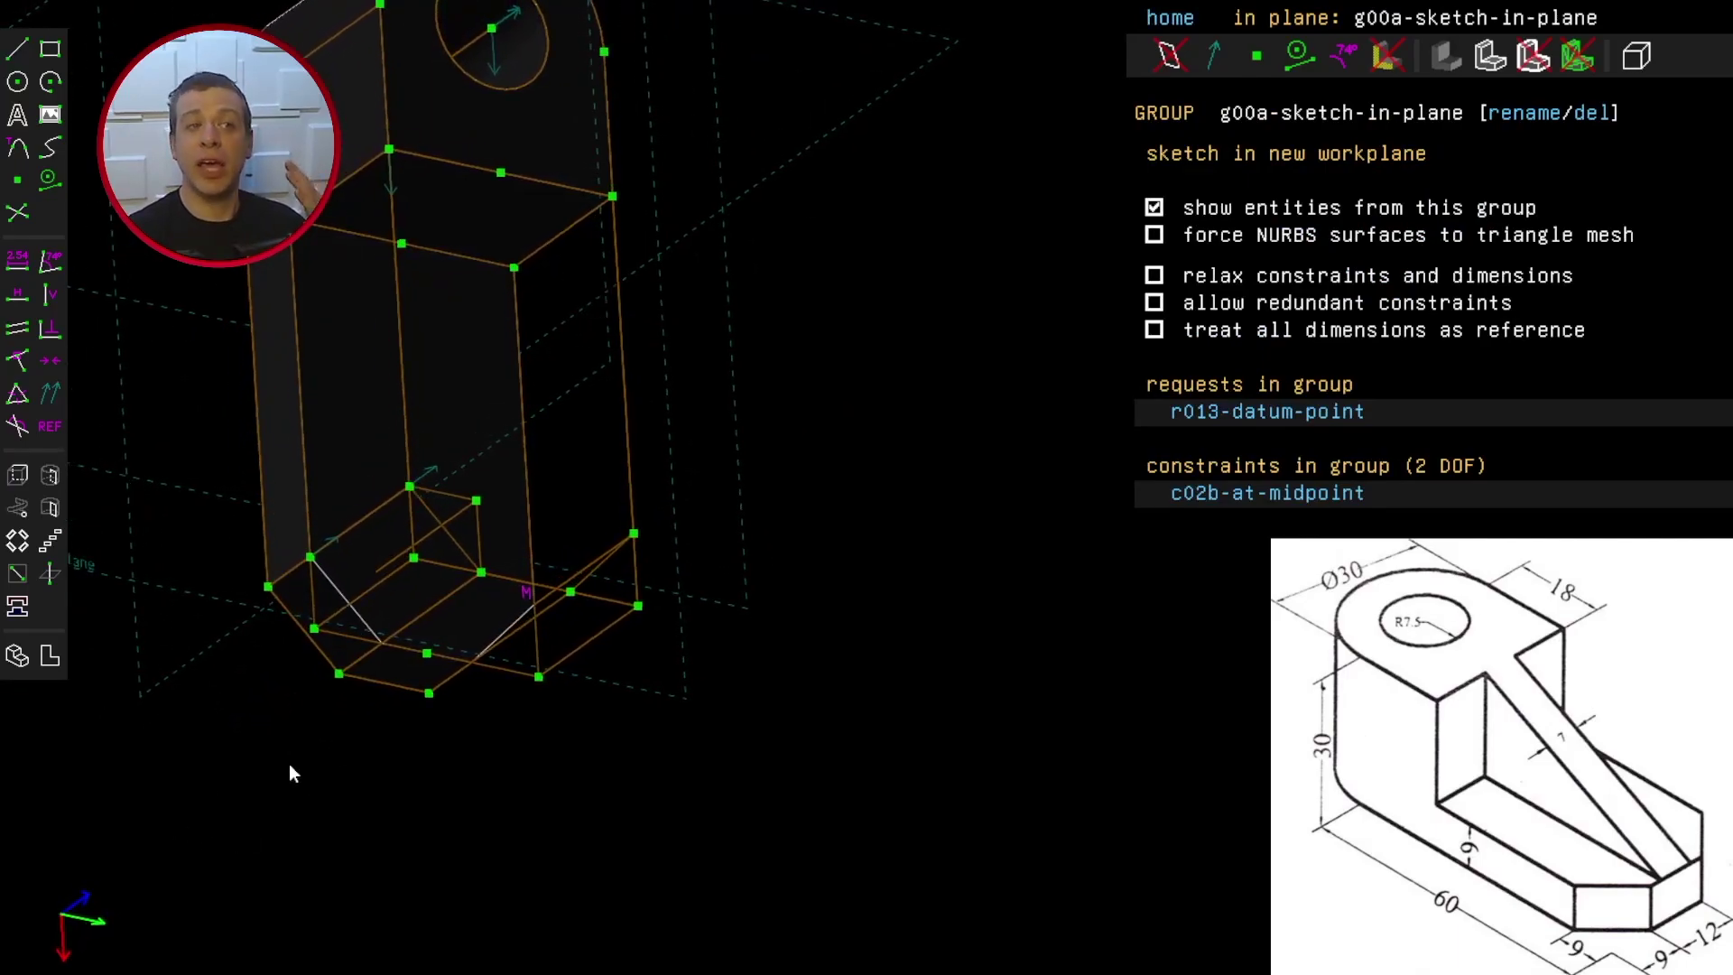
middle_drag(279, 796, 348, 826)
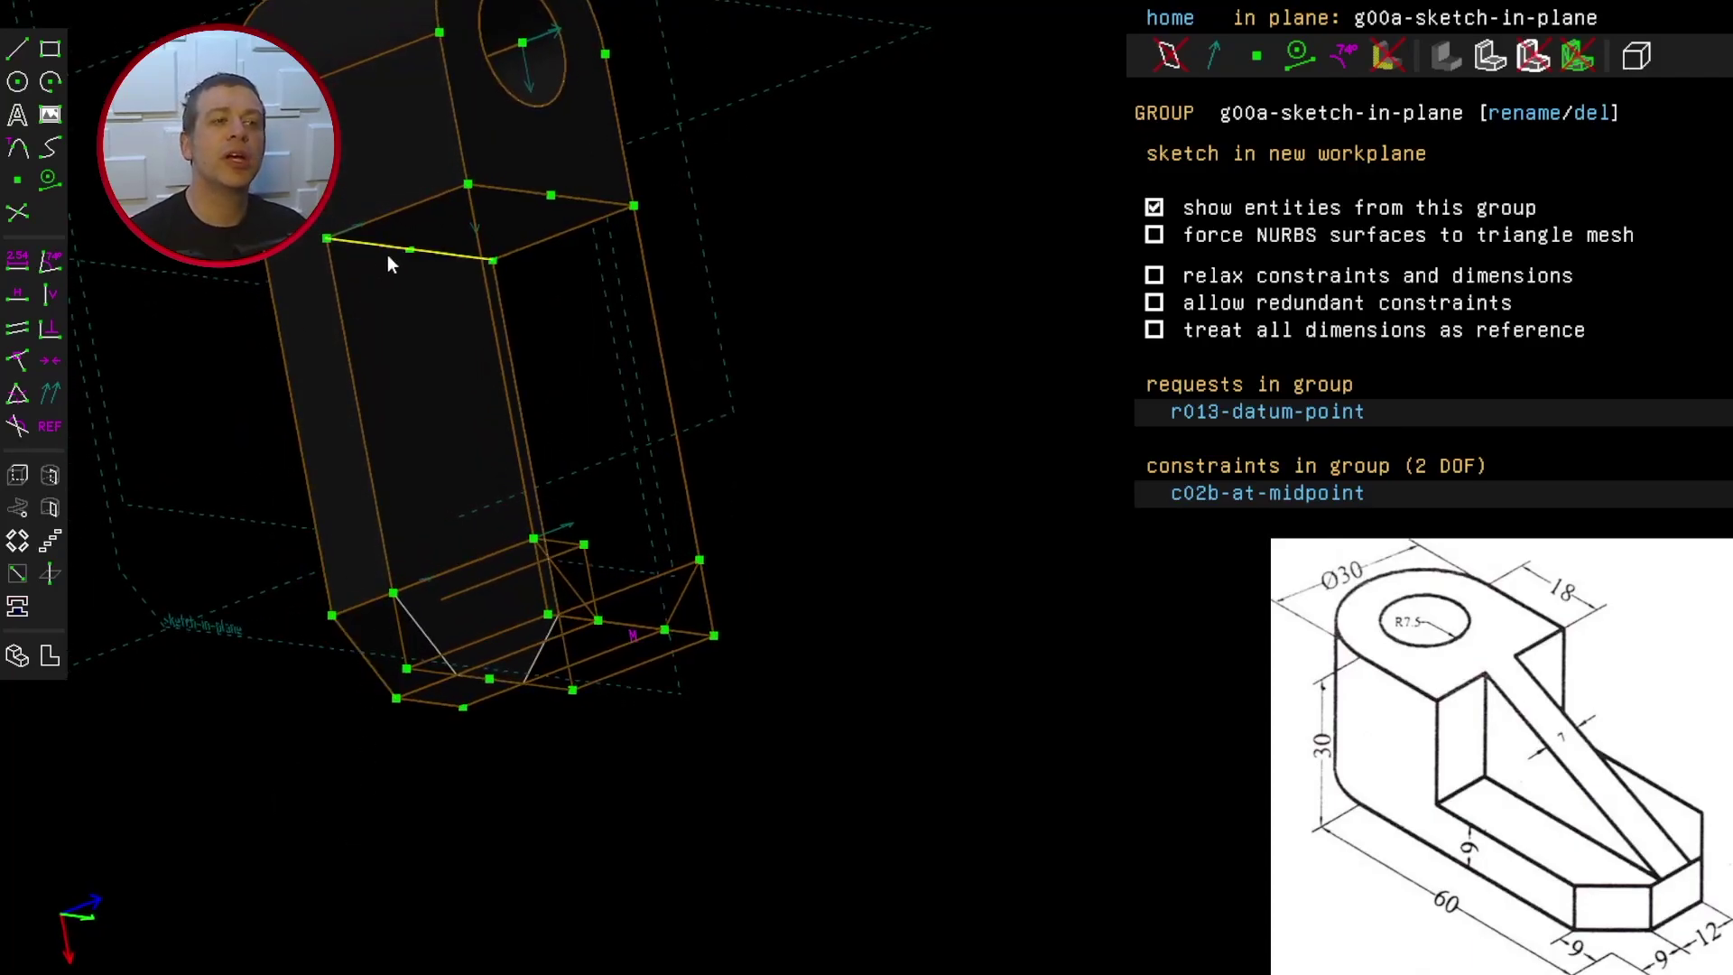
click(410, 249)
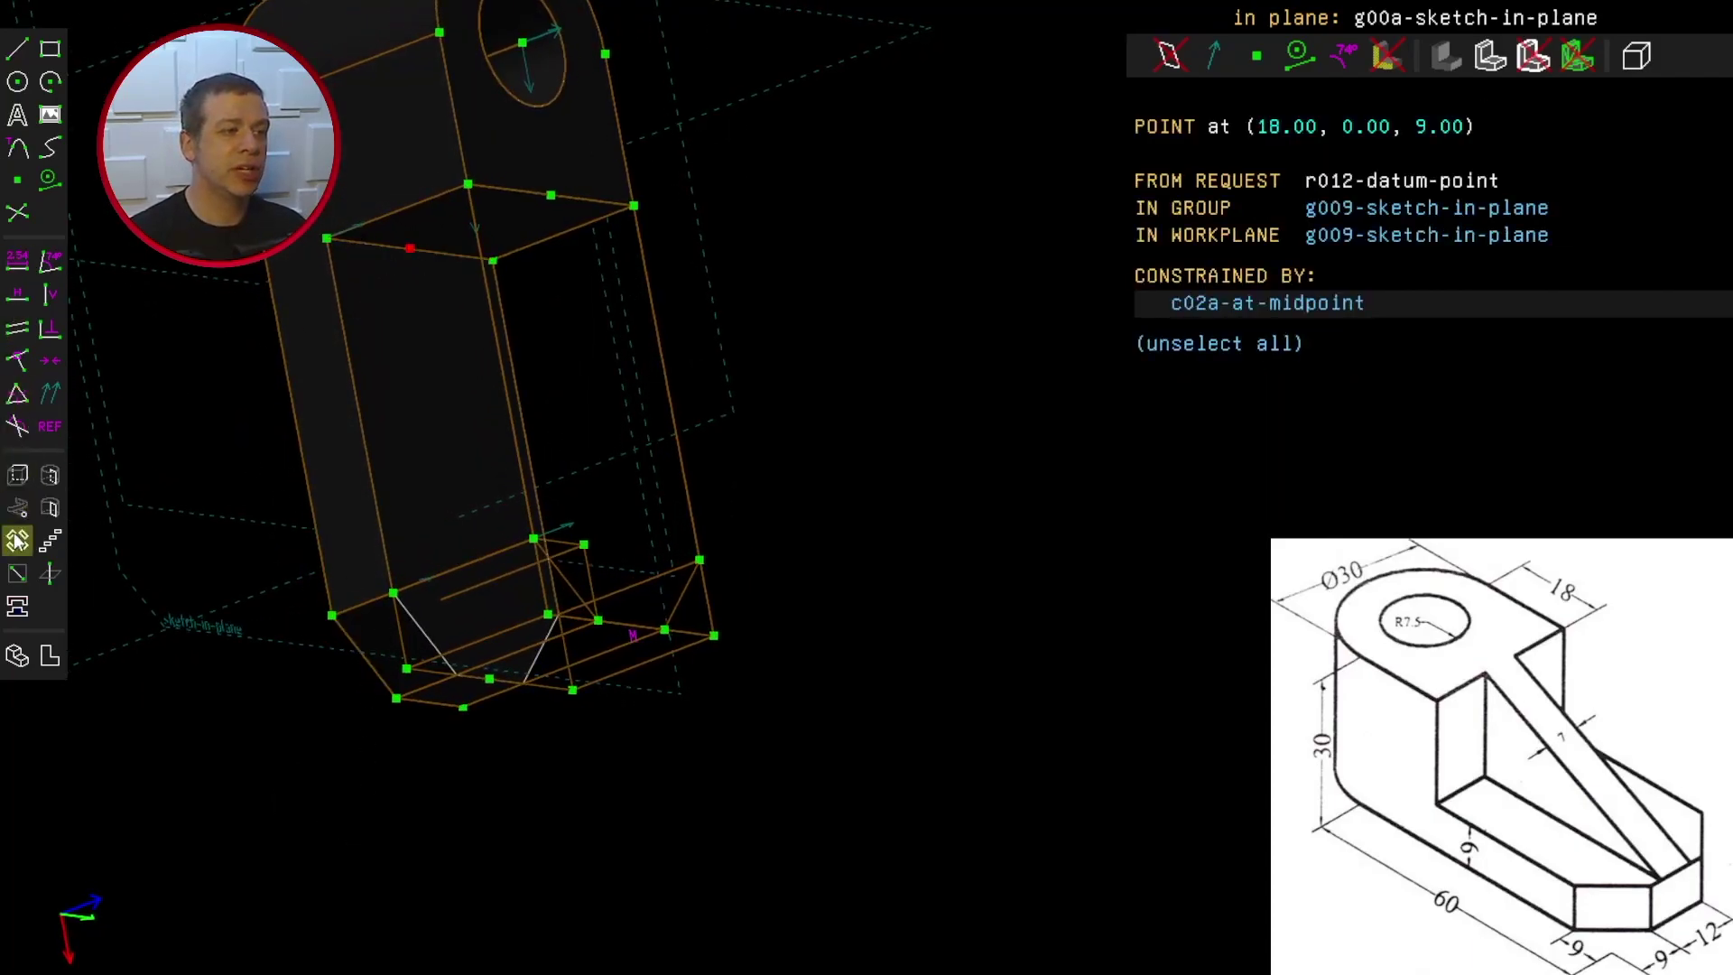
Step: Sketch through the midpoint and draw the top and left lines closing the triangular rib outline
click(18, 574)
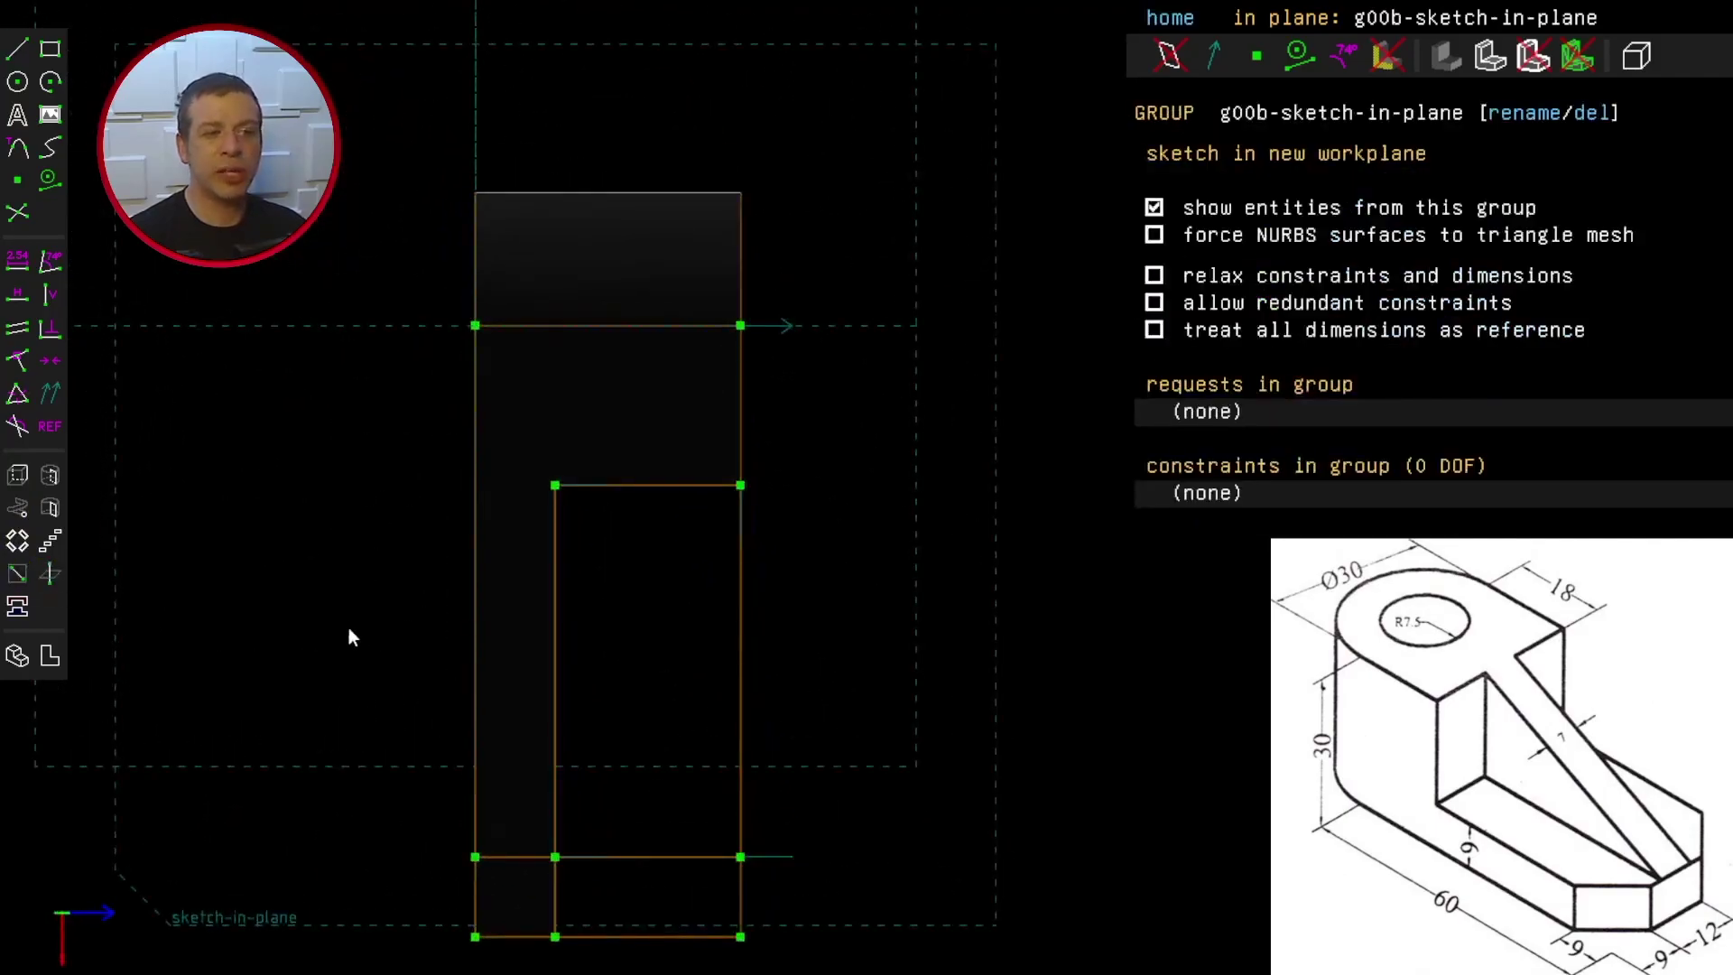
right_drag(311, 588, 39, 462)
click(20, 51)
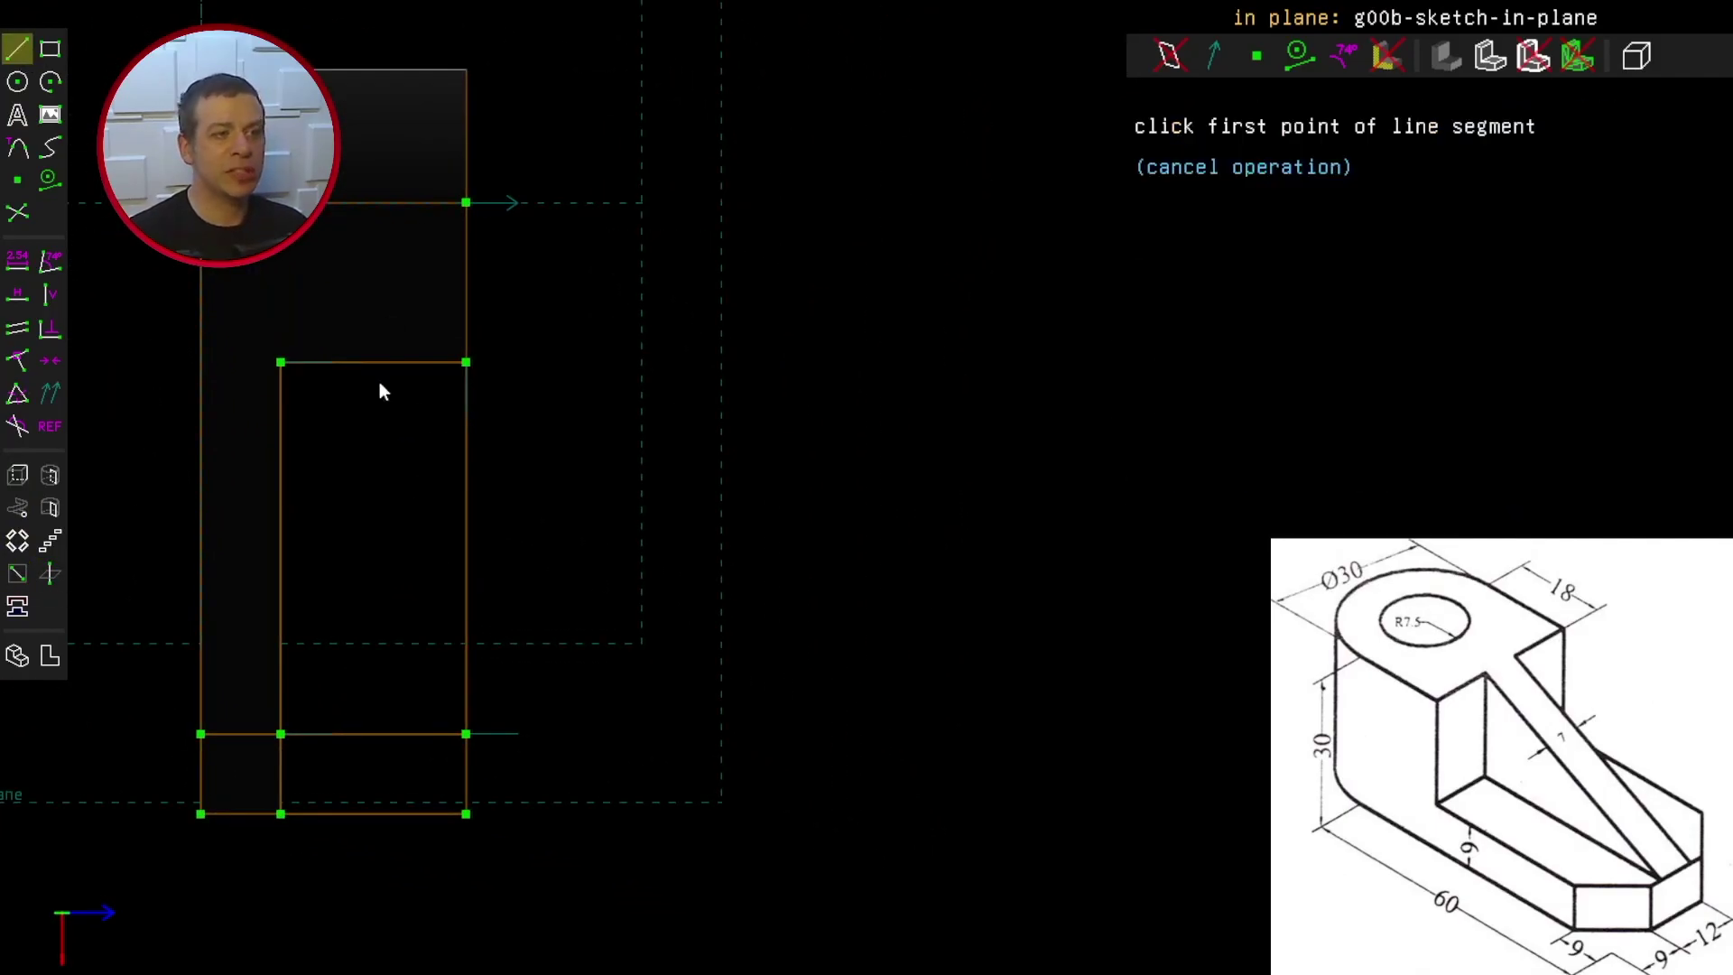
click(466, 362)
click(281, 361)
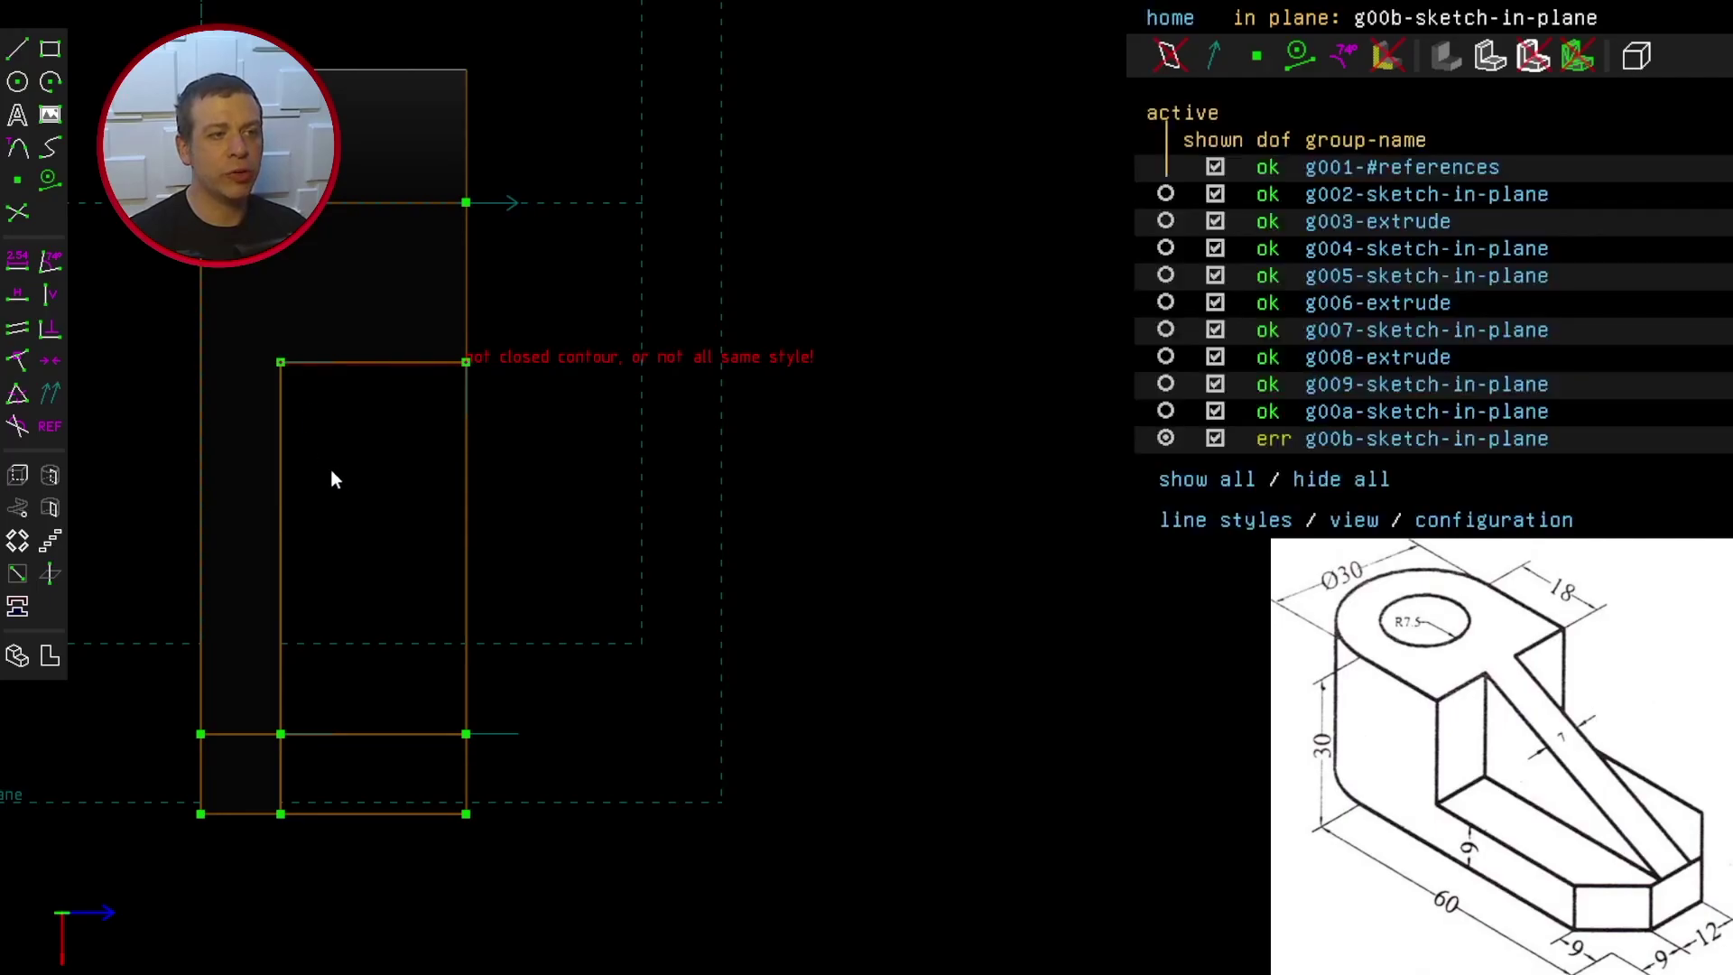
click(18, 52)
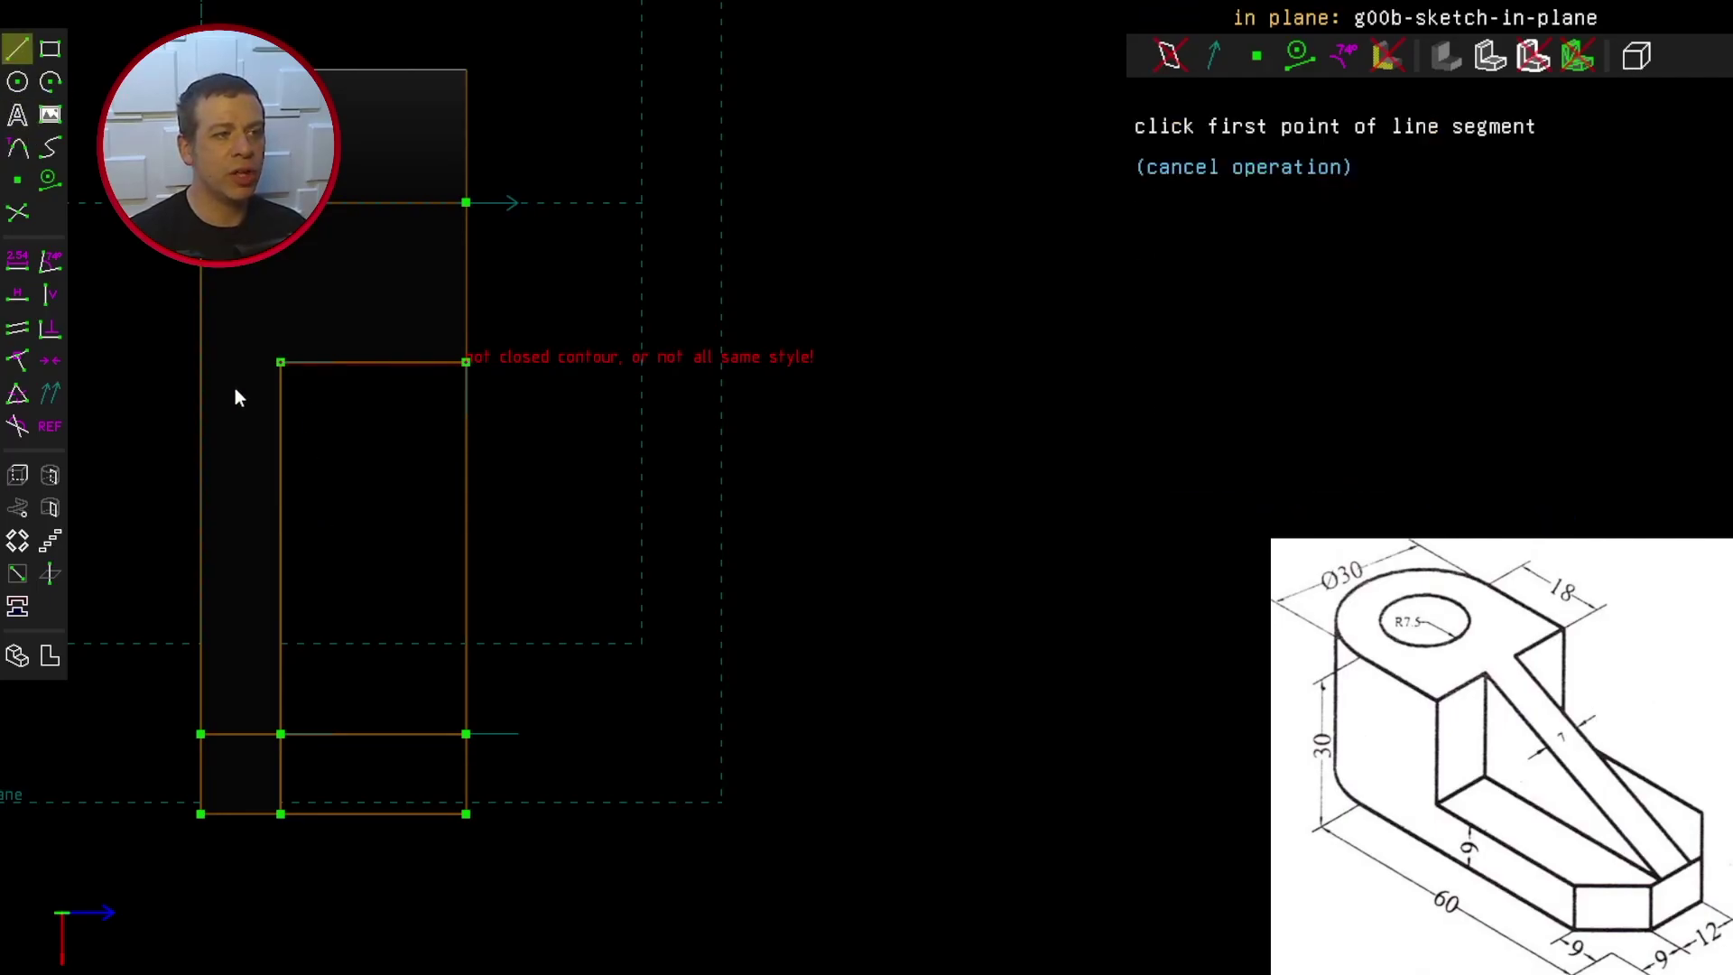
click(280, 362)
click(281, 812)
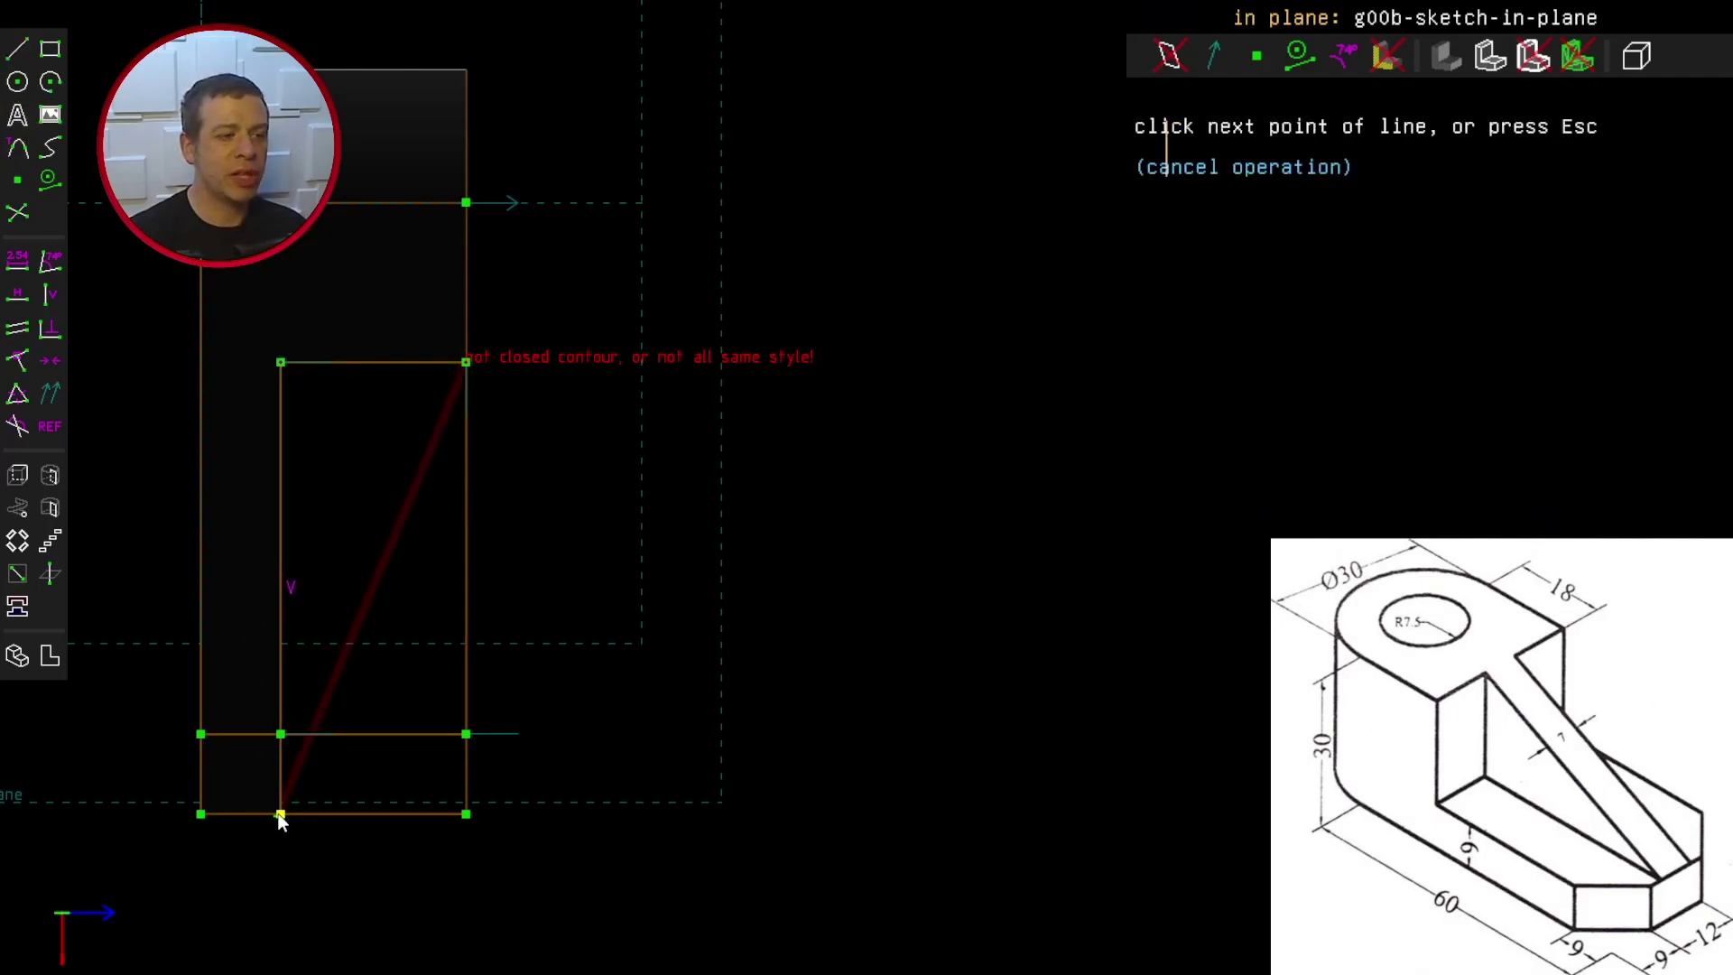
middle_drag(858, 713, 731, 731)
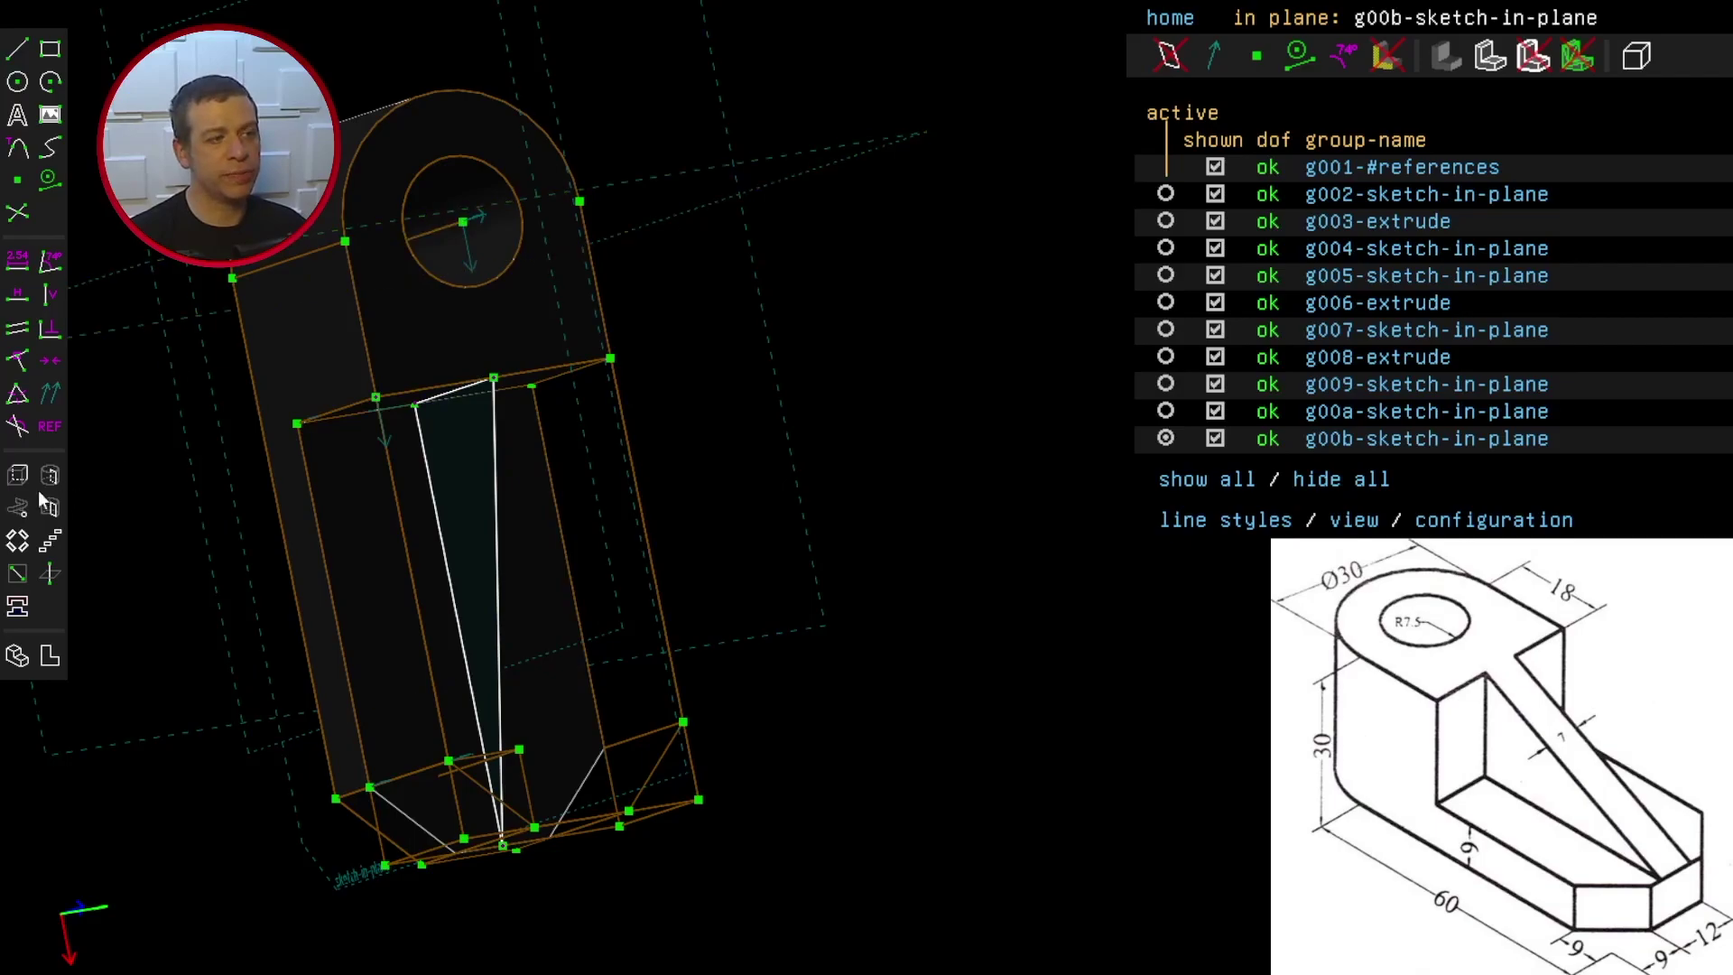
Step: Extrude the rib sketch two-sided and narrow it into a thin central strip
click(19, 475)
mouse_move(646, 598)
middle_down()
mouse_move(703, 599)
mouse_move(653, 604)
middle_up()
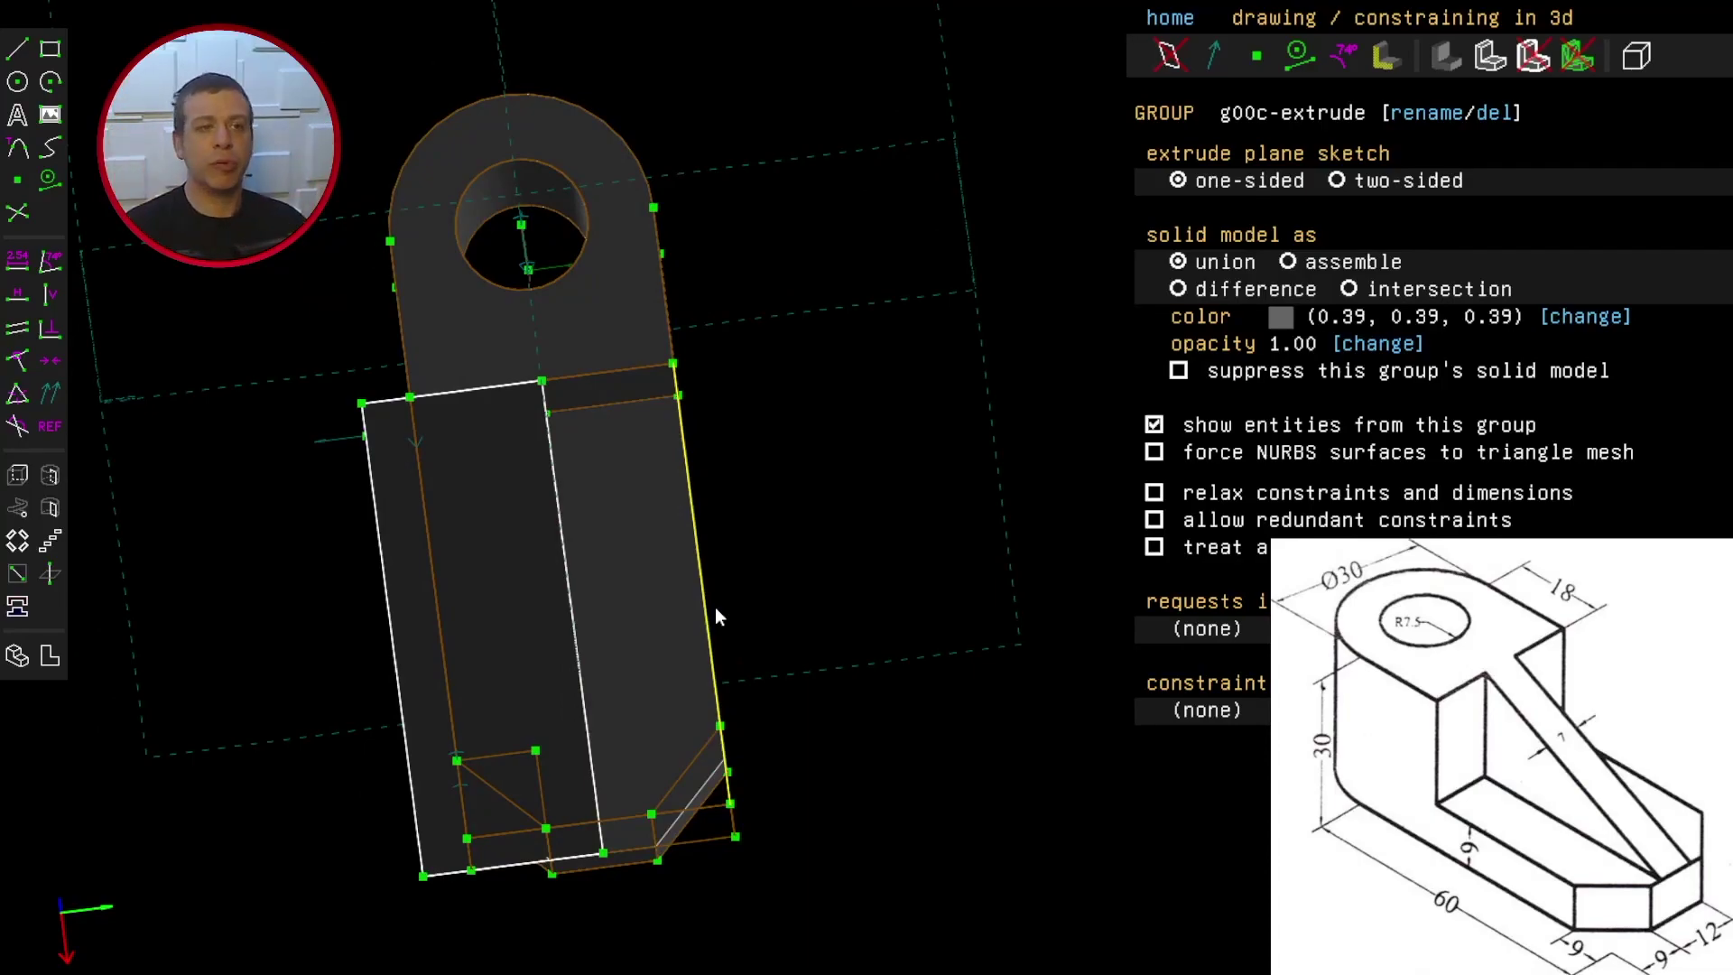
click(1339, 187)
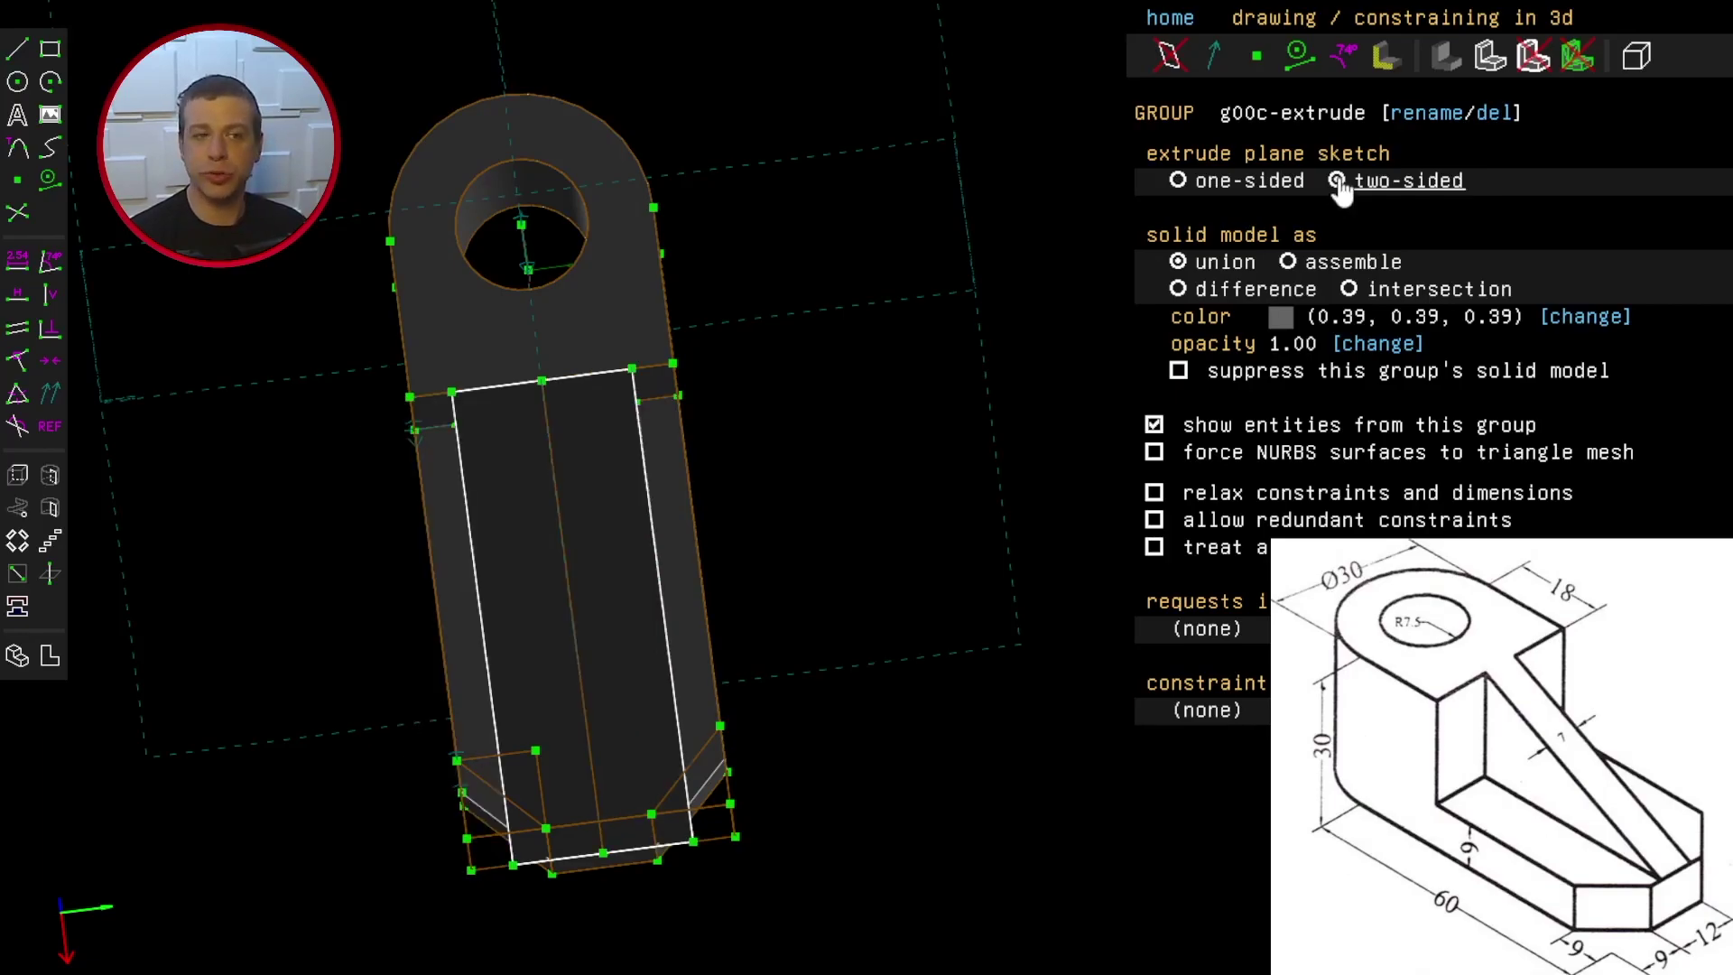
drag(510, 874, 572, 881)
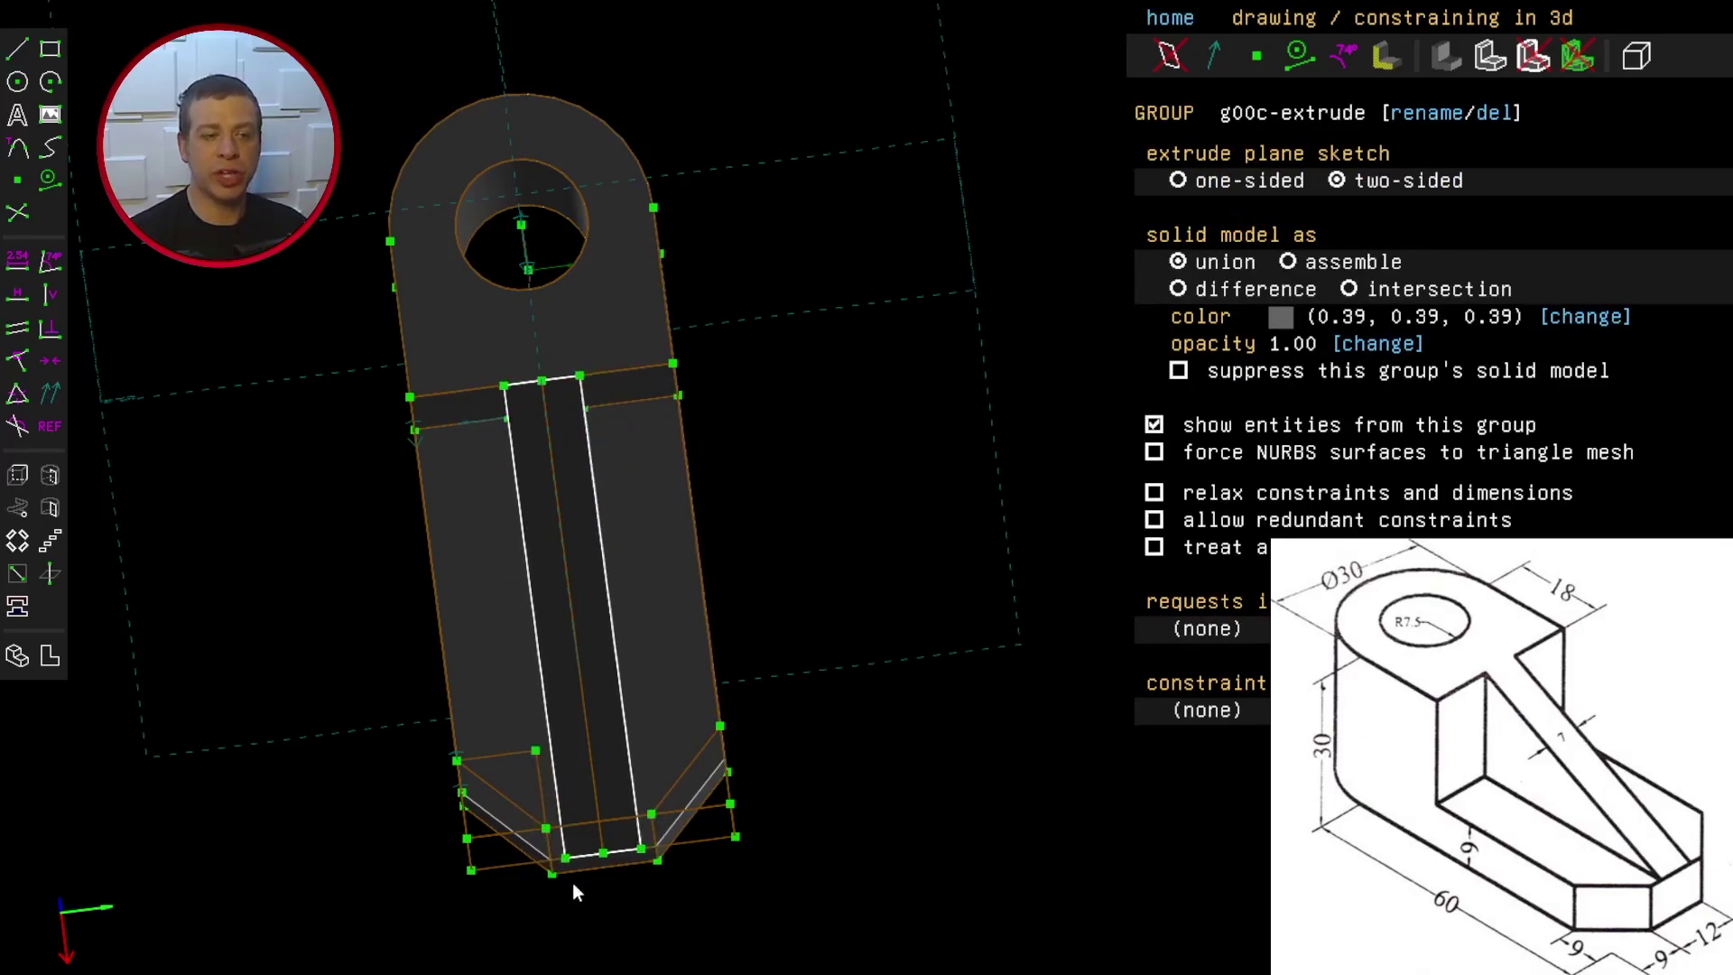
Step: Dimension the rib's bottom edge to 7 thickness and view the holder isometrically
click(583, 859)
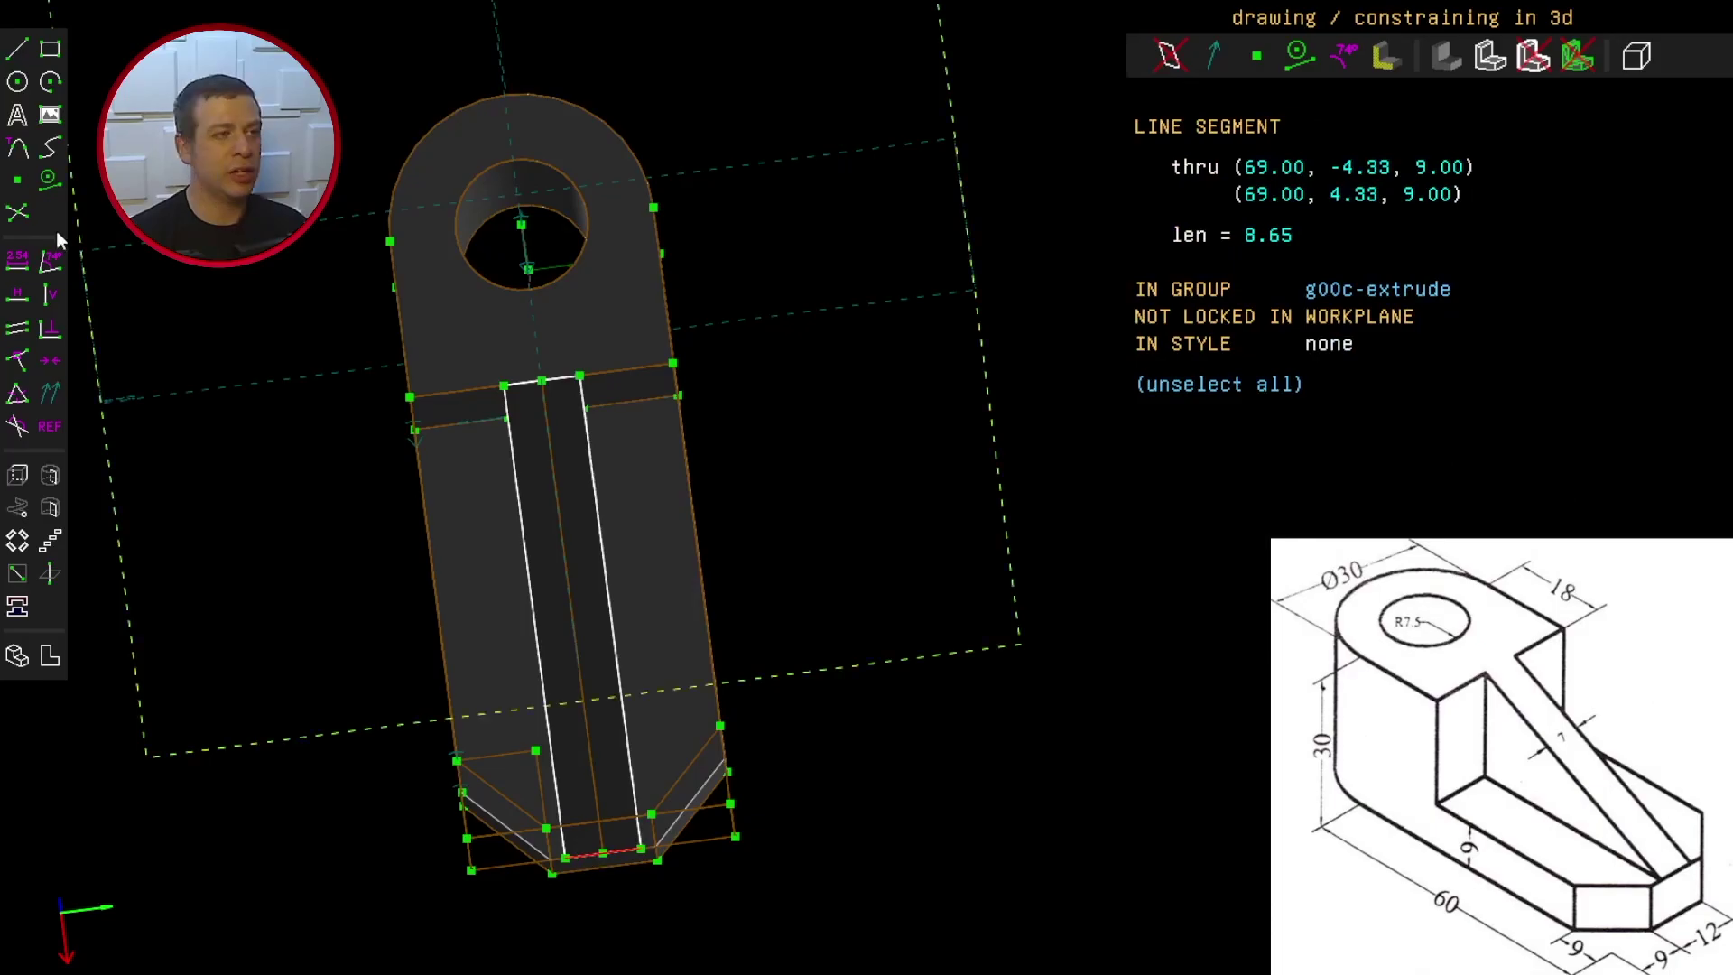
click(17, 261)
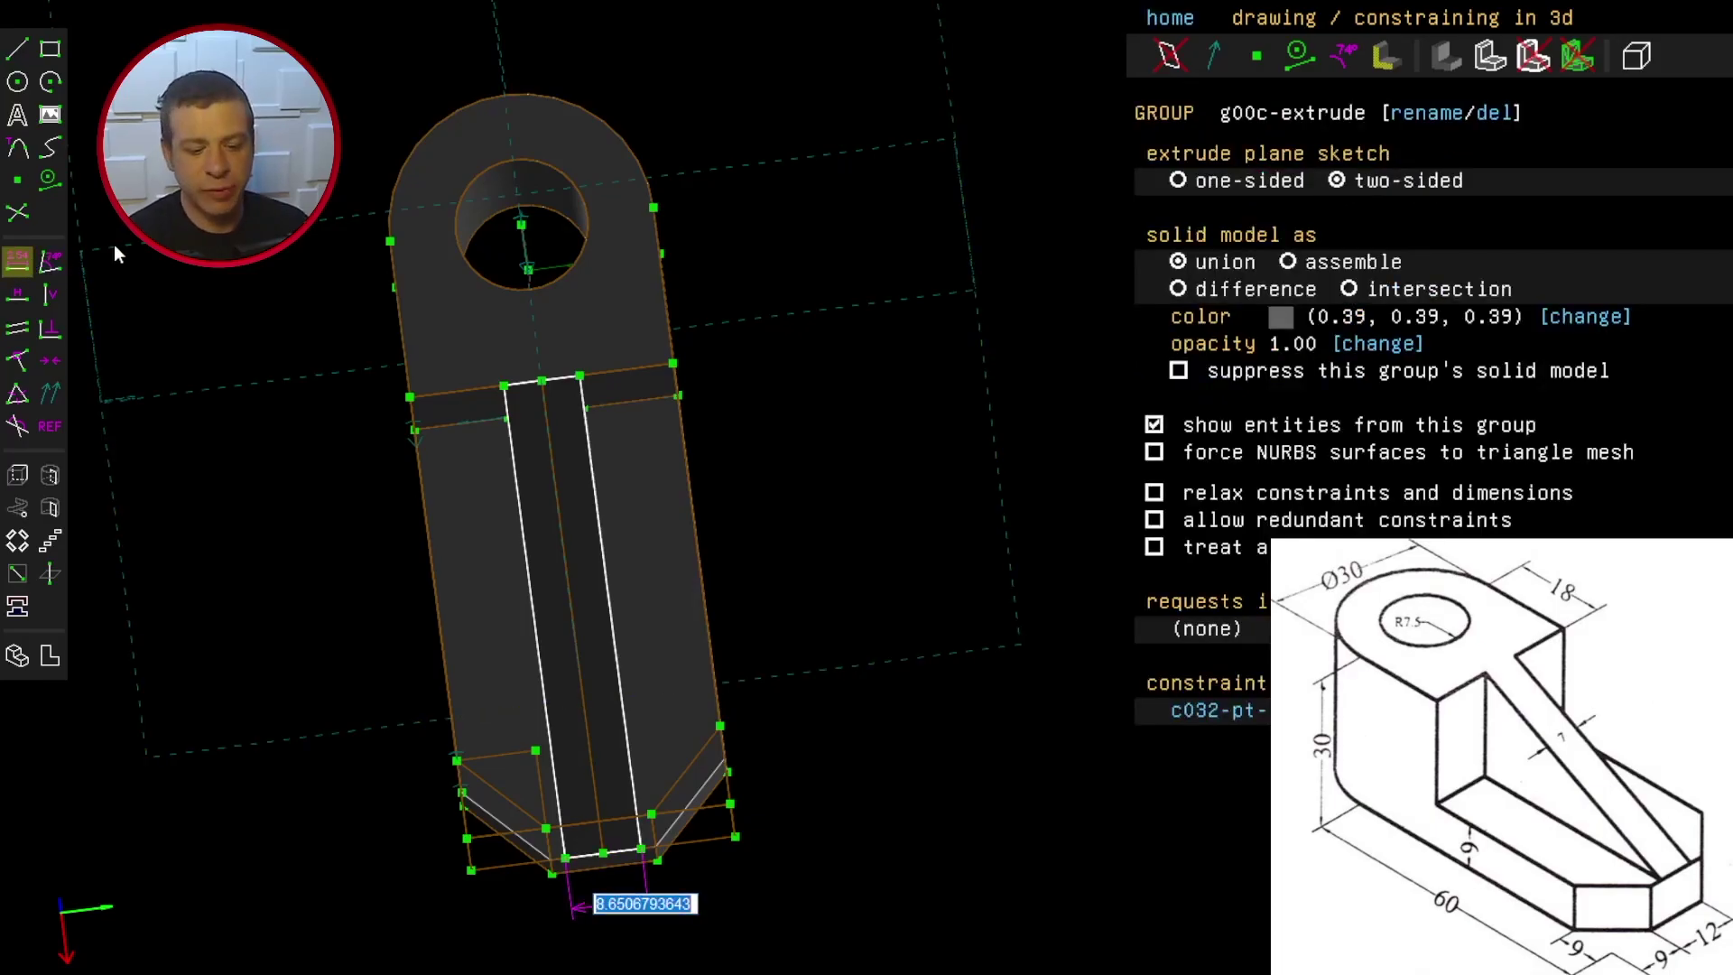
text(7)
key(Return)
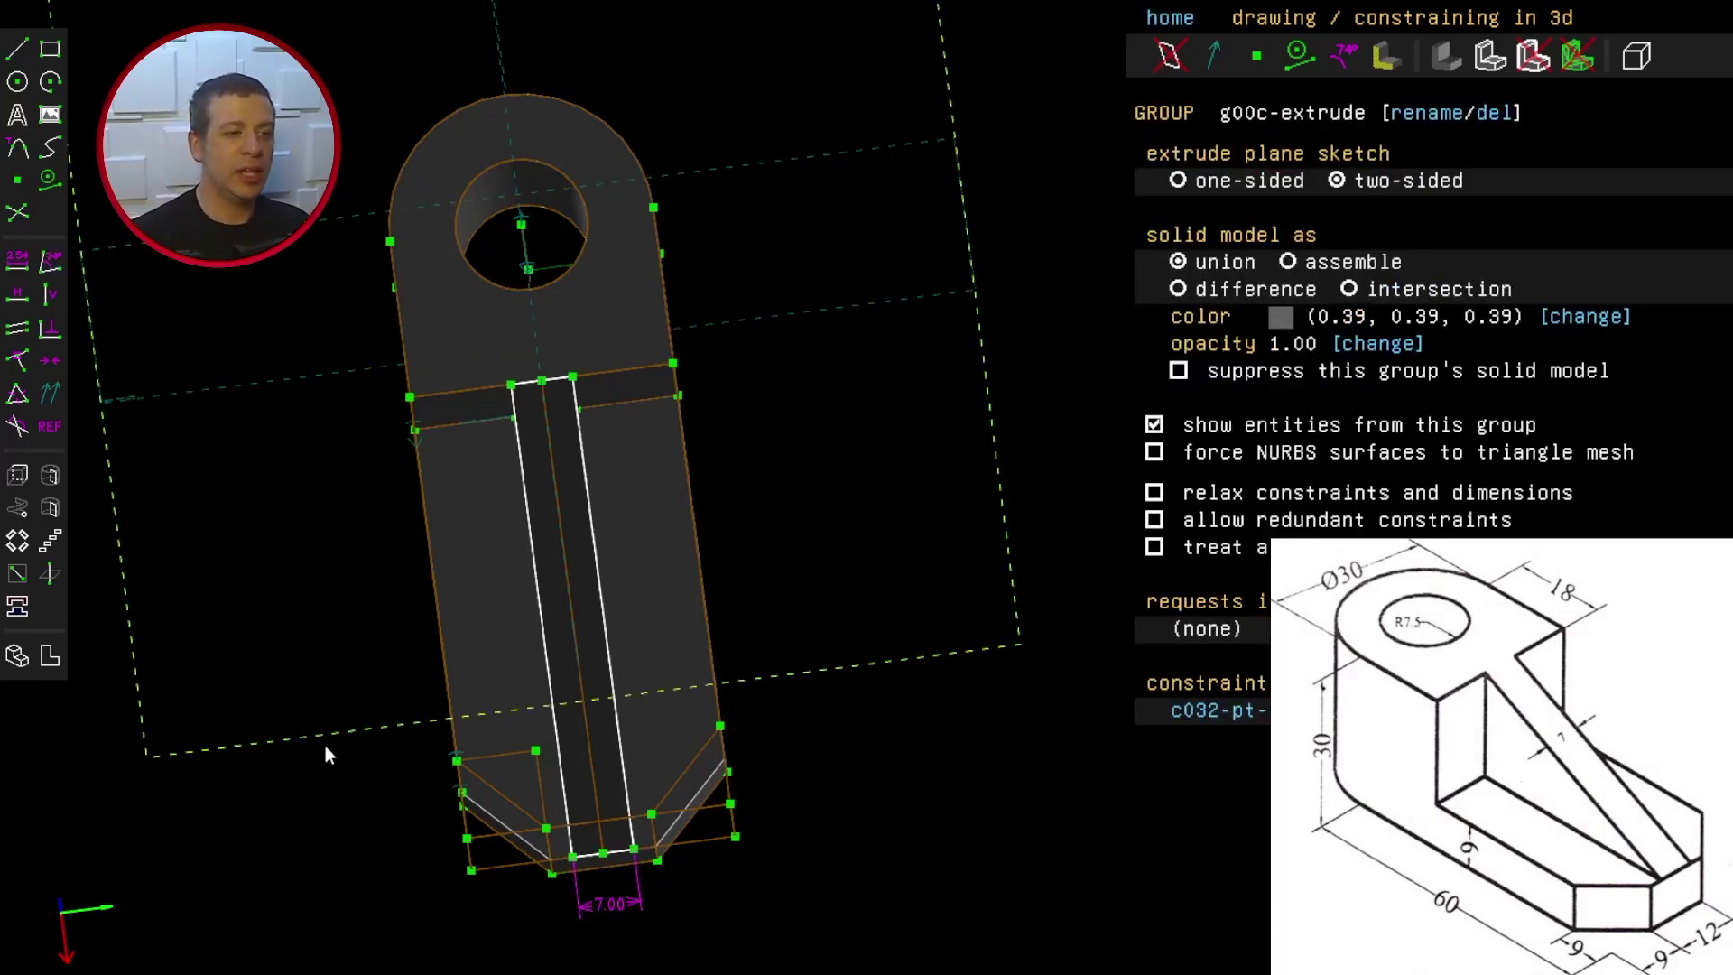
middle_drag(325, 746, 433, 704)
middle_drag(36, 793, 316, 718)
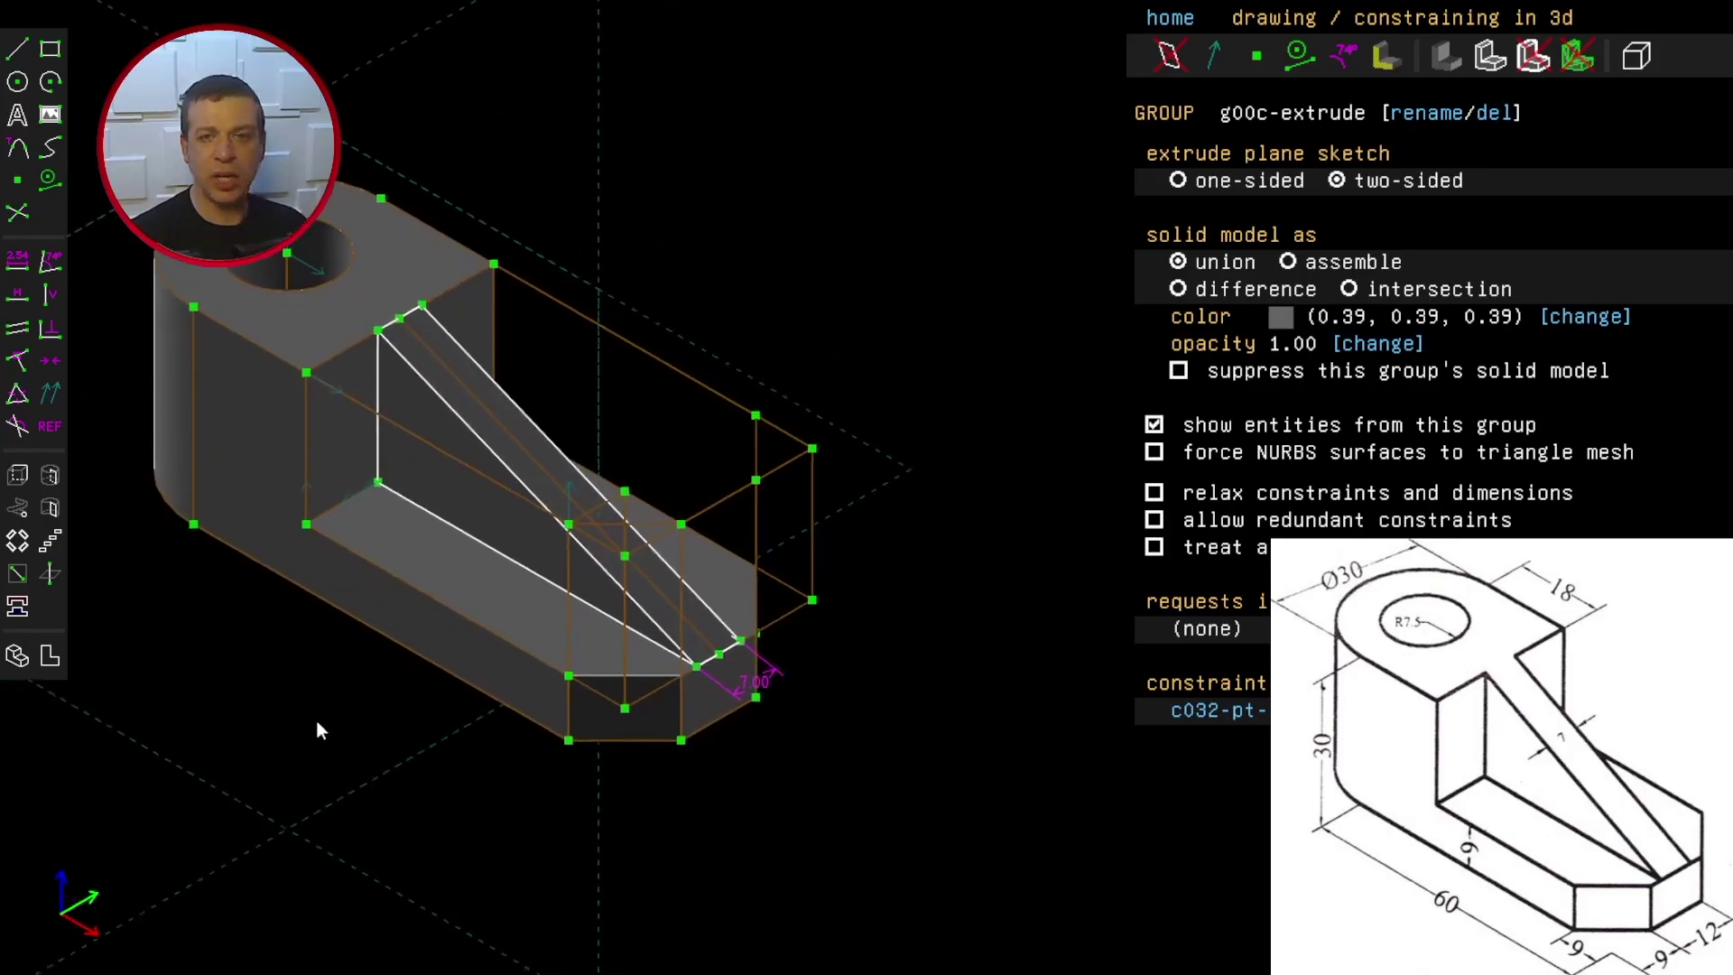
Step: Return to the group list and hide all groups' sketch entities, leaving only the solid
click(1169, 18)
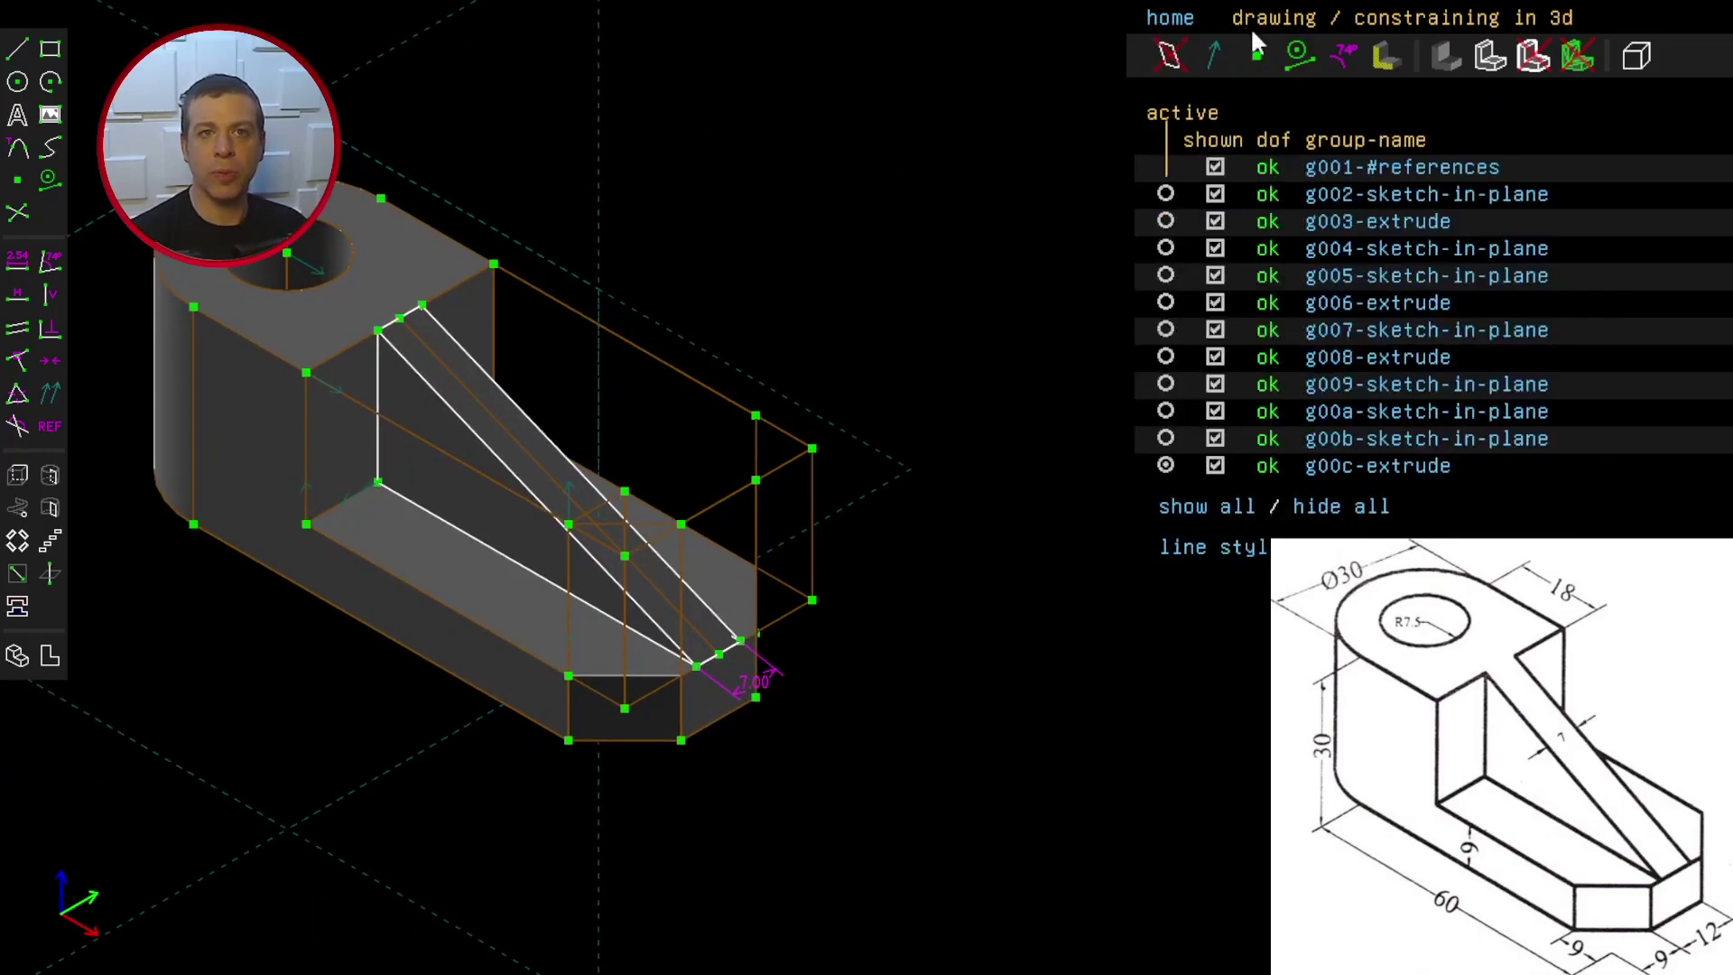
click(1336, 506)
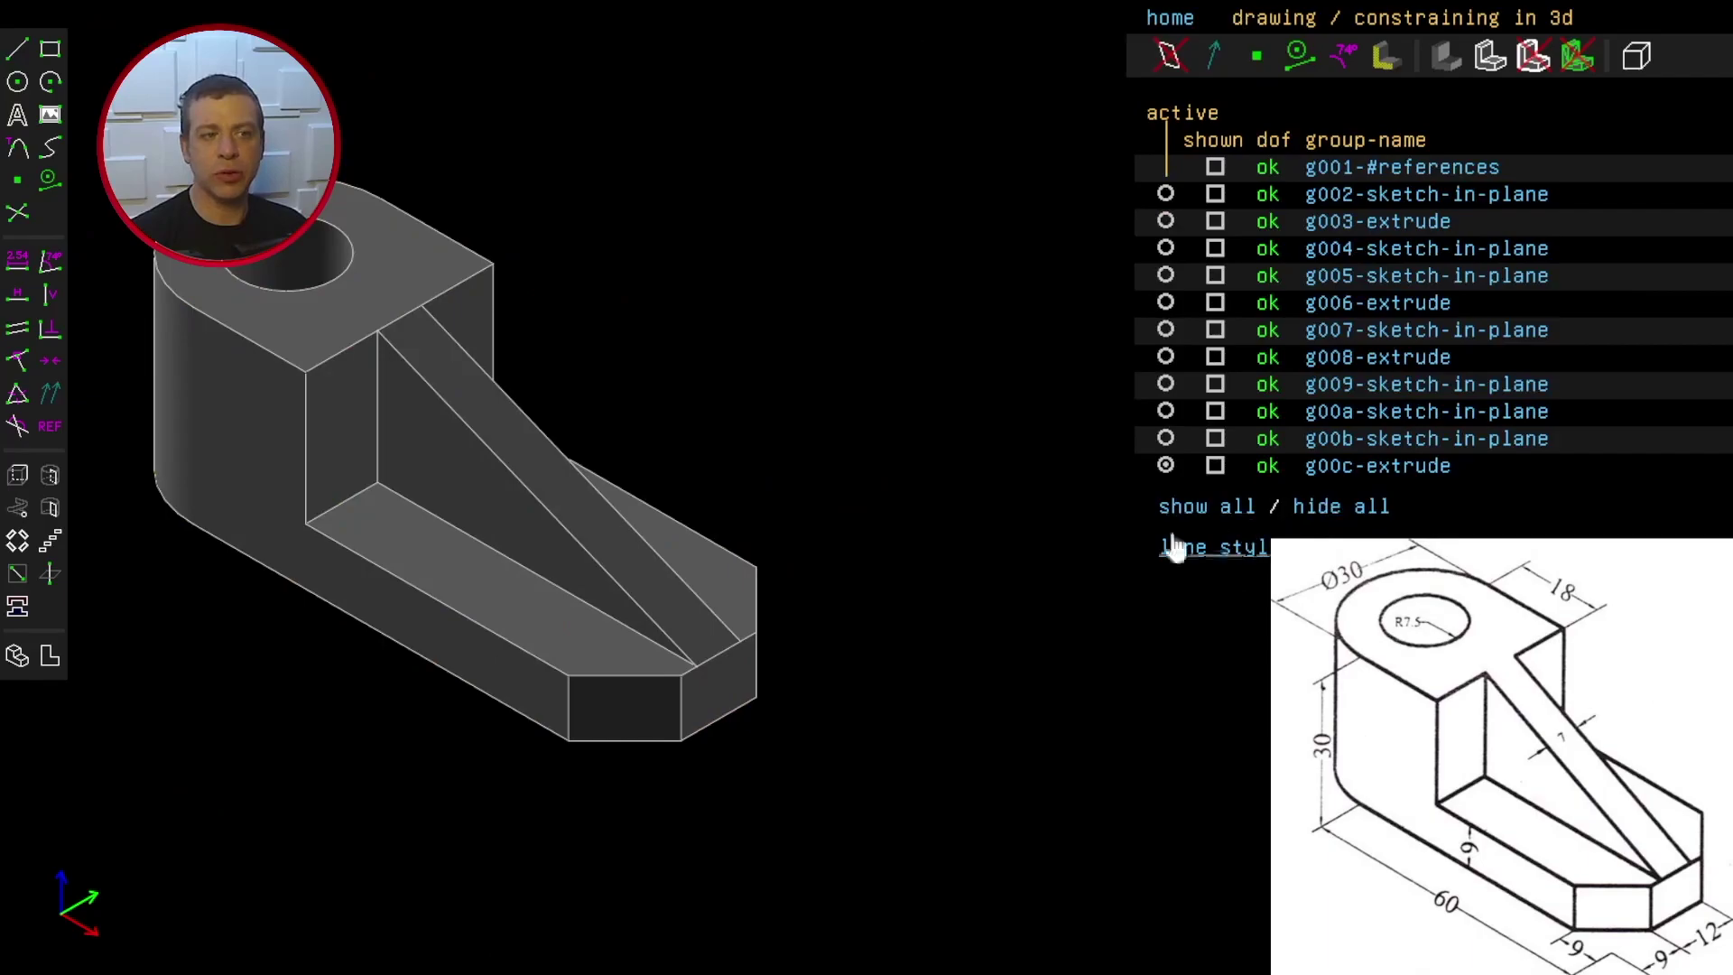